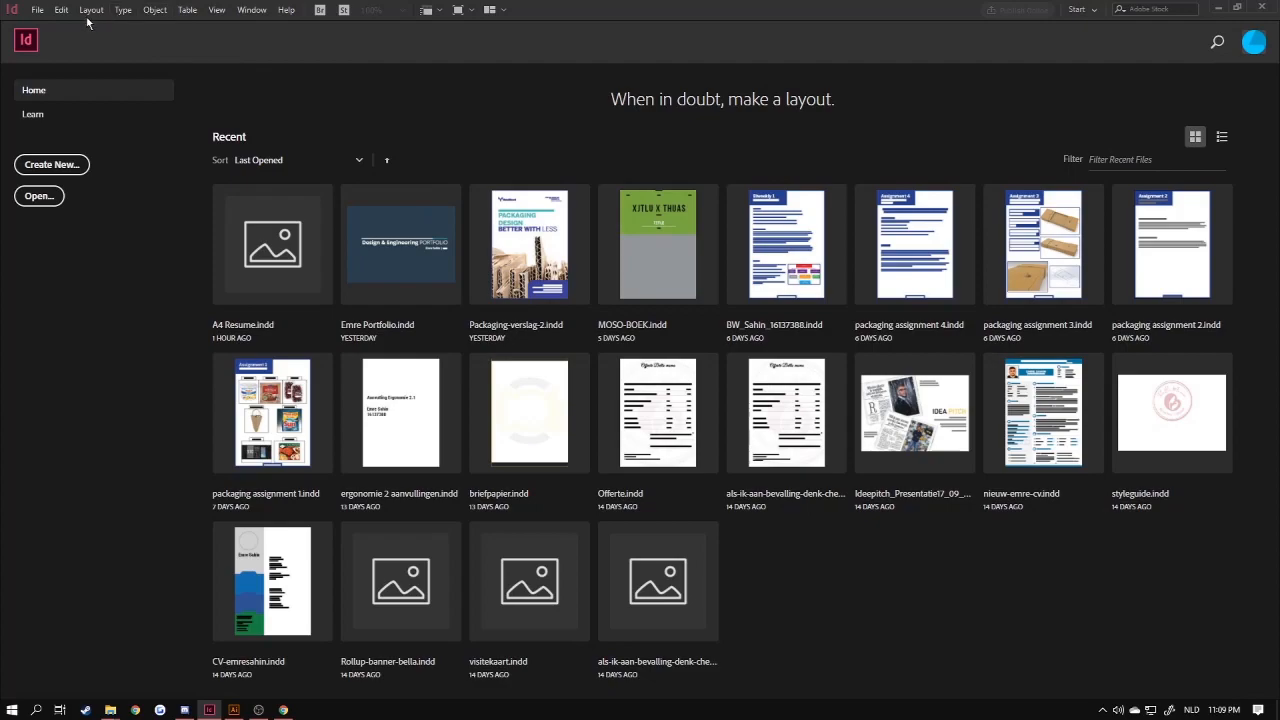
Start a new document from the A4 preset and set its units to millimeters.
click(38, 10)
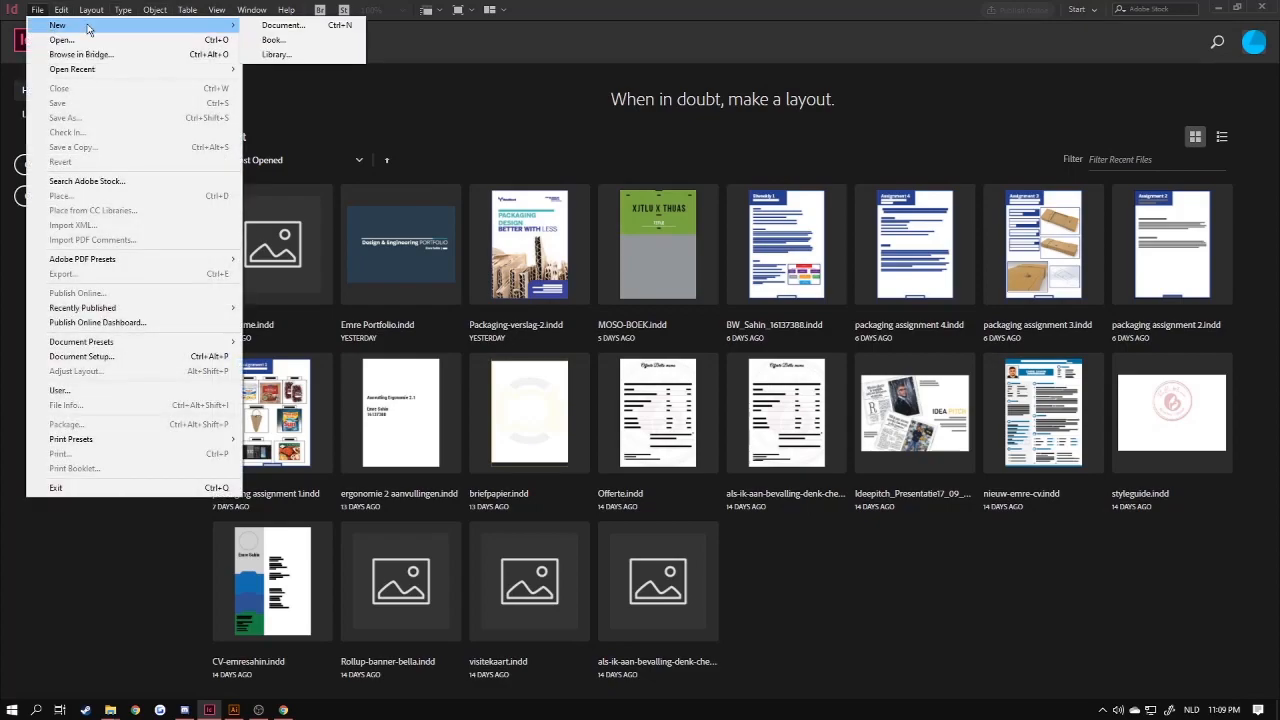
mouse_move(55, 18)
mouse_move(197, 25)
click(256, 25)
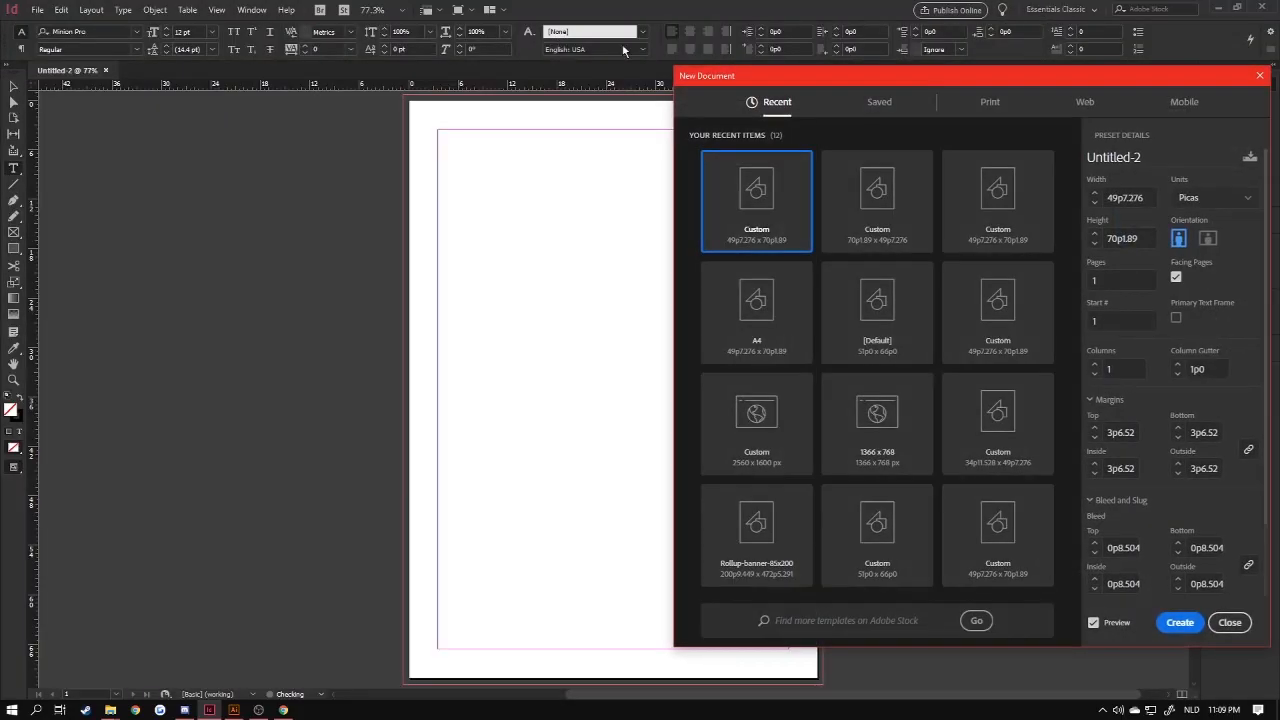
drag(876, 73, 969, 80)
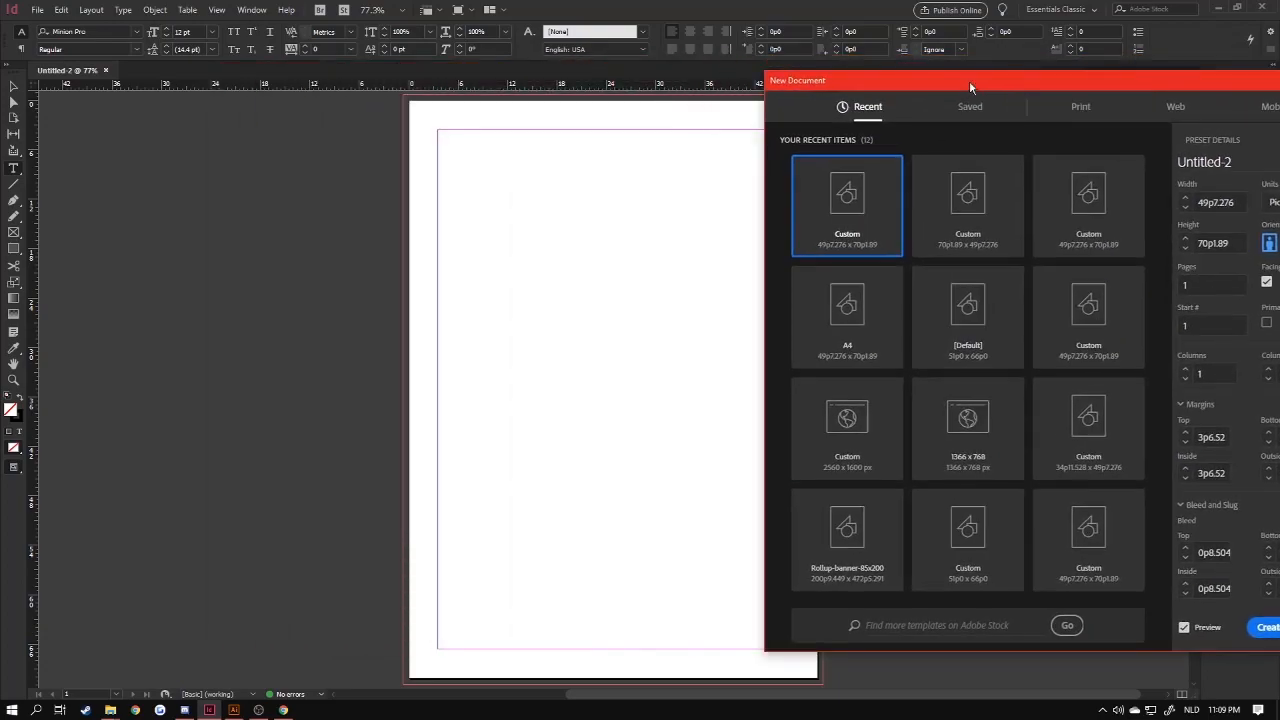
click(866, 318)
drag(940, 85, 808, 99)
click(1148, 216)
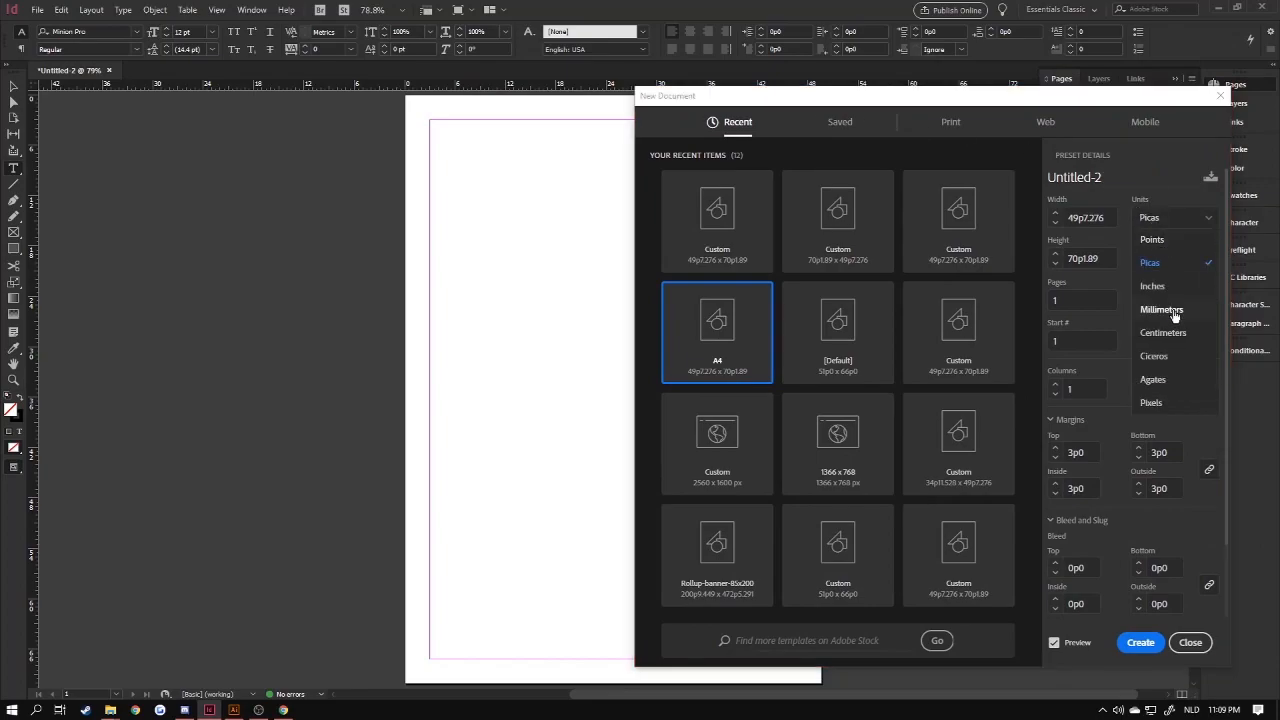
click(1172, 314)
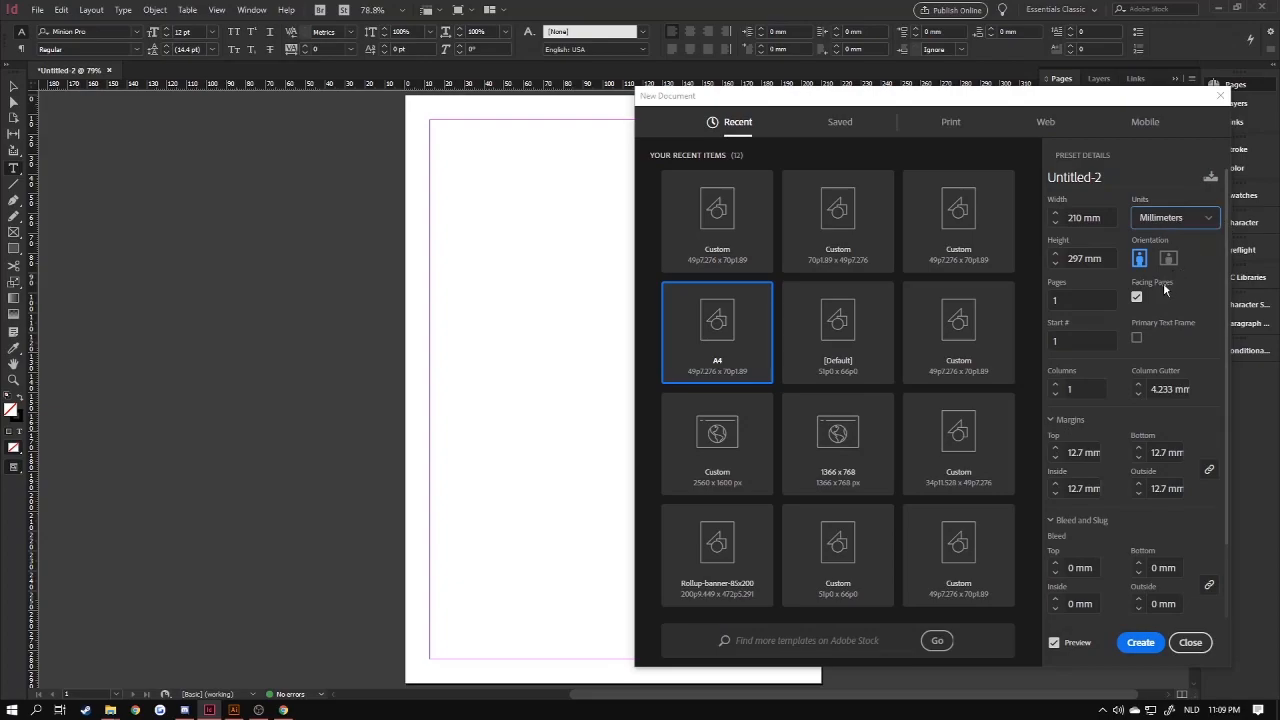
Turn off facing pages for the new document.
drag(1014, 98, 717, 77)
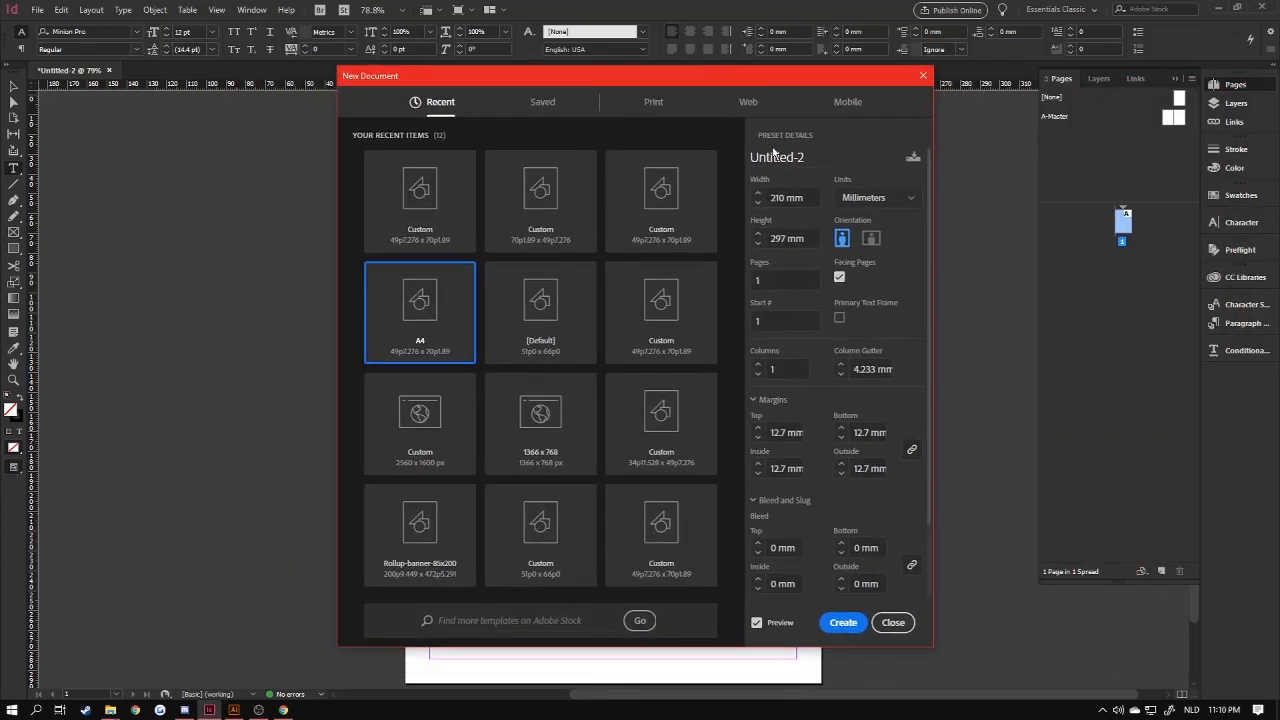
click(839, 280)
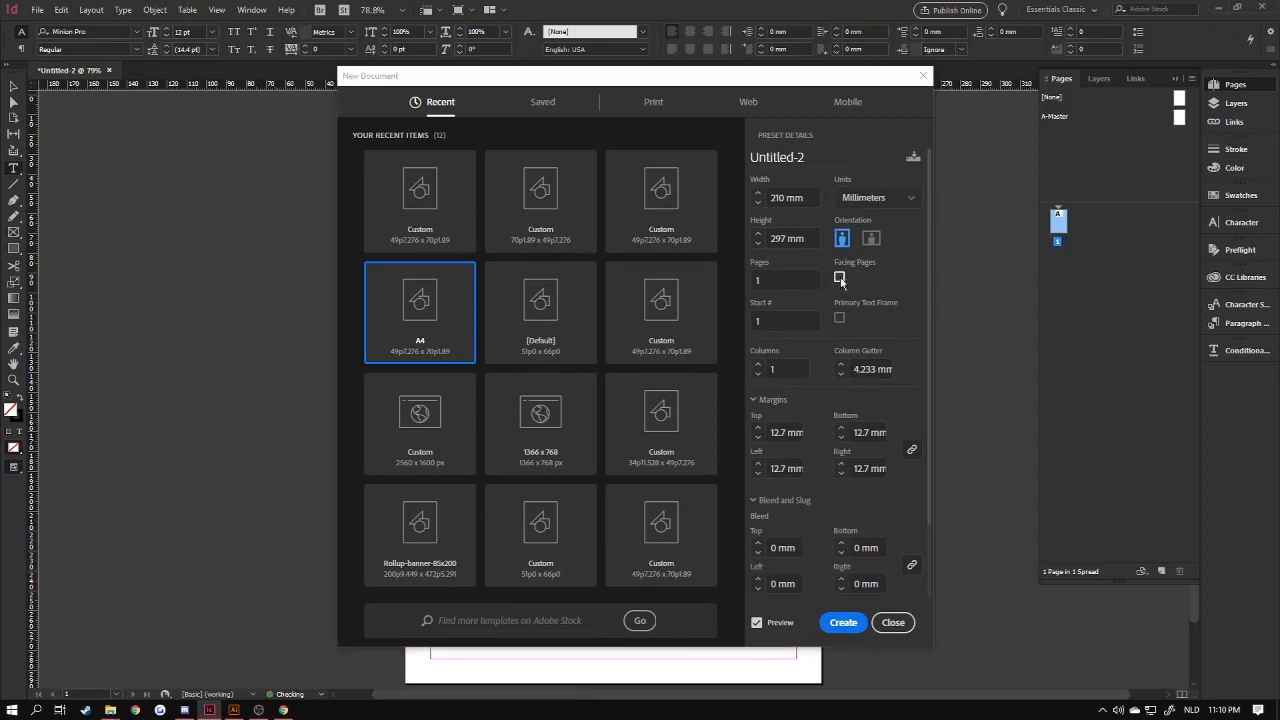
click(839, 280)
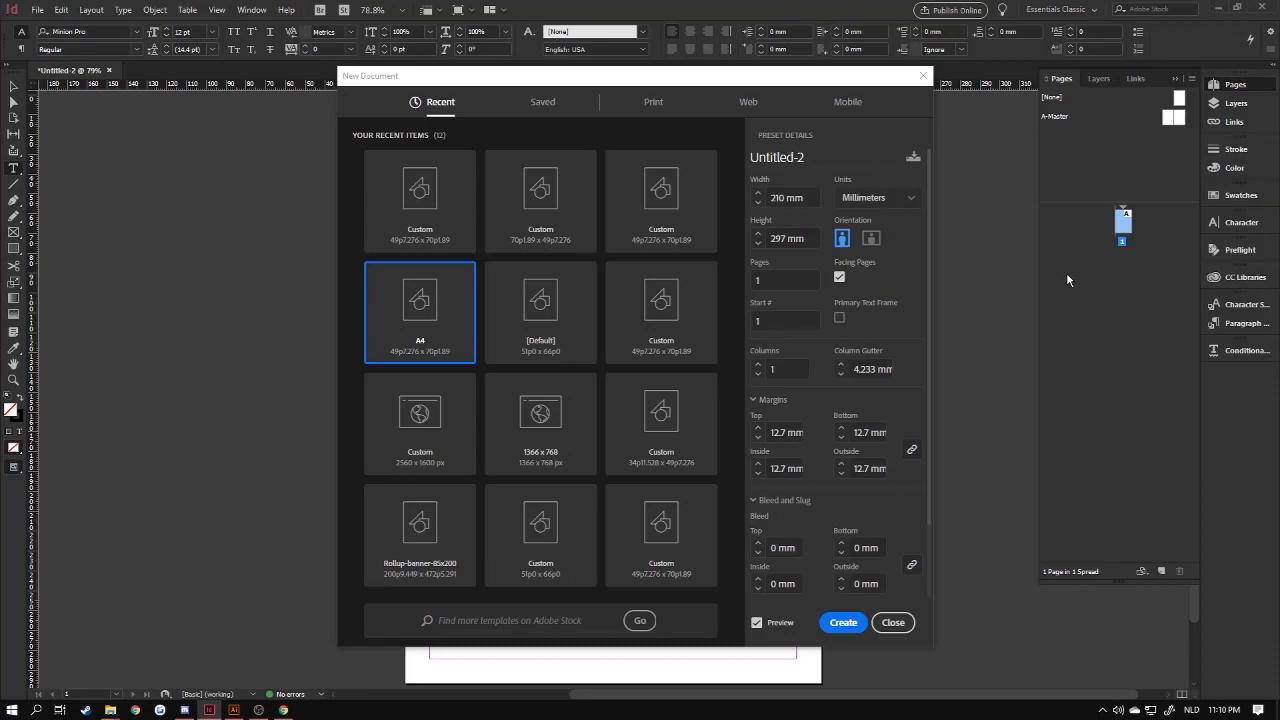
click(840, 279)
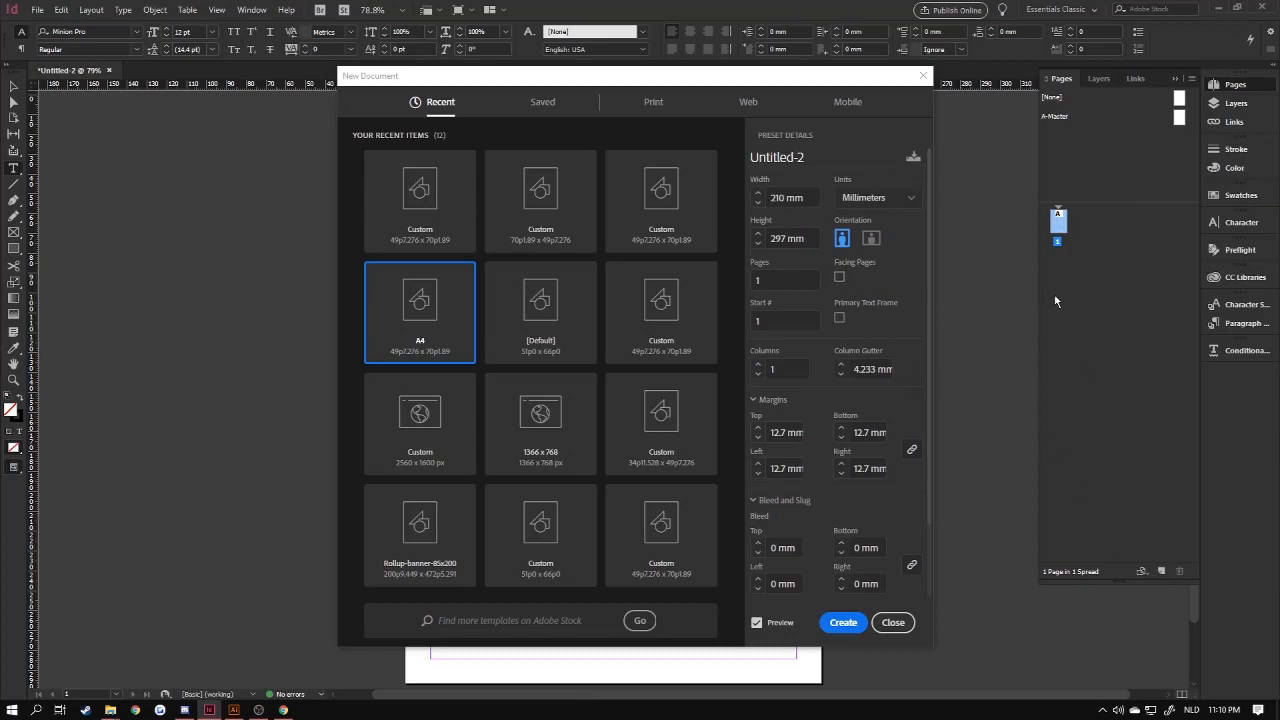
drag(810, 80, 780, 108)
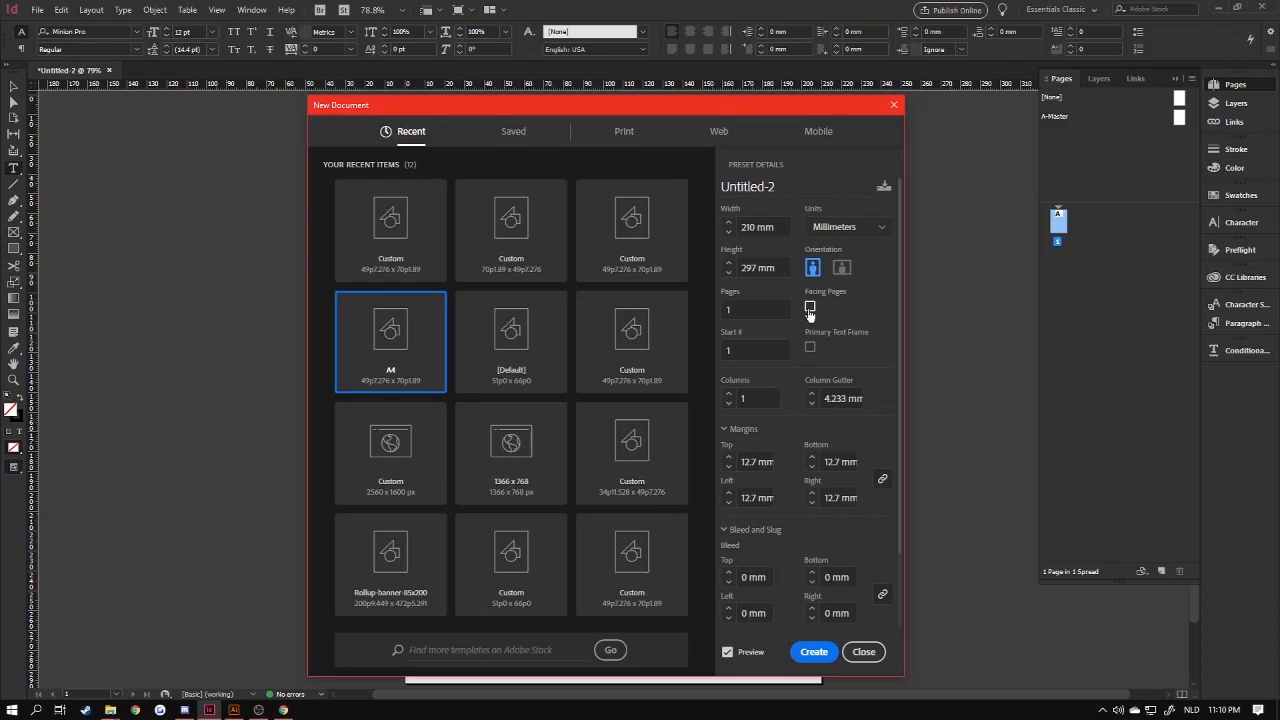
Set the document's bleed to 3 mm on all four sides.
drag(736, 109, 1041, 91)
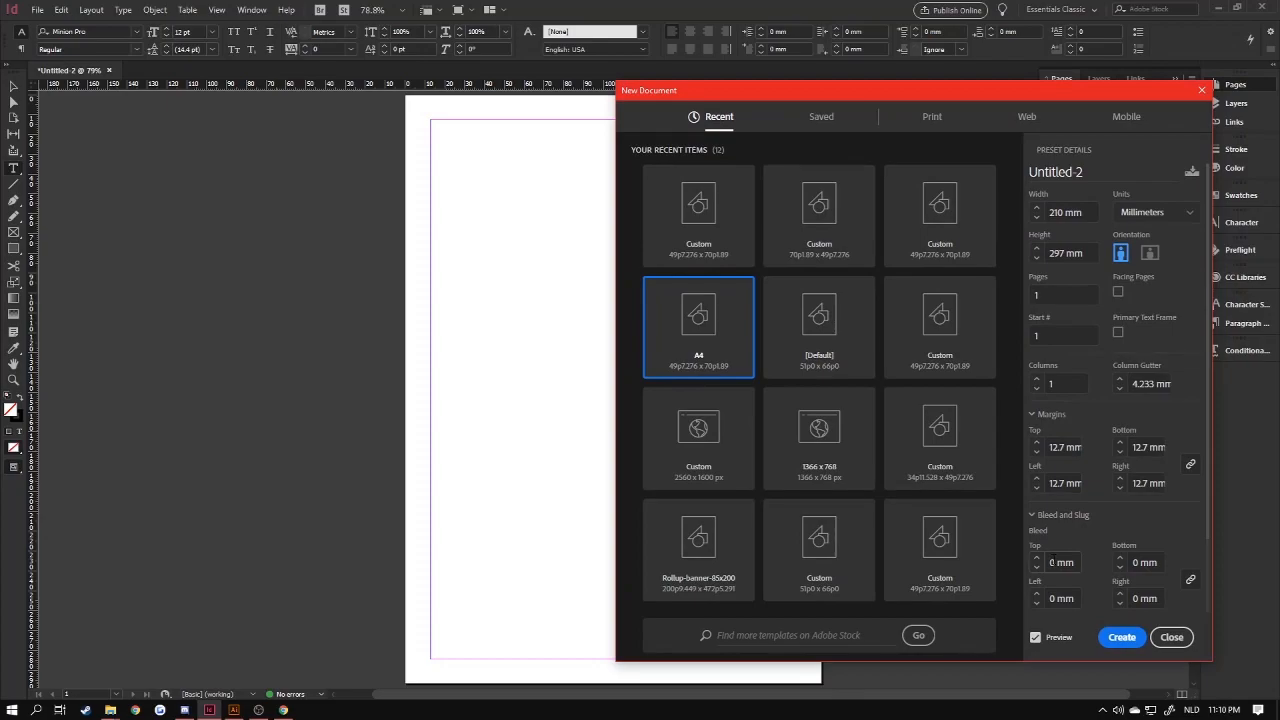
click(1049, 562)
scroll(1040, 540, down, 2)
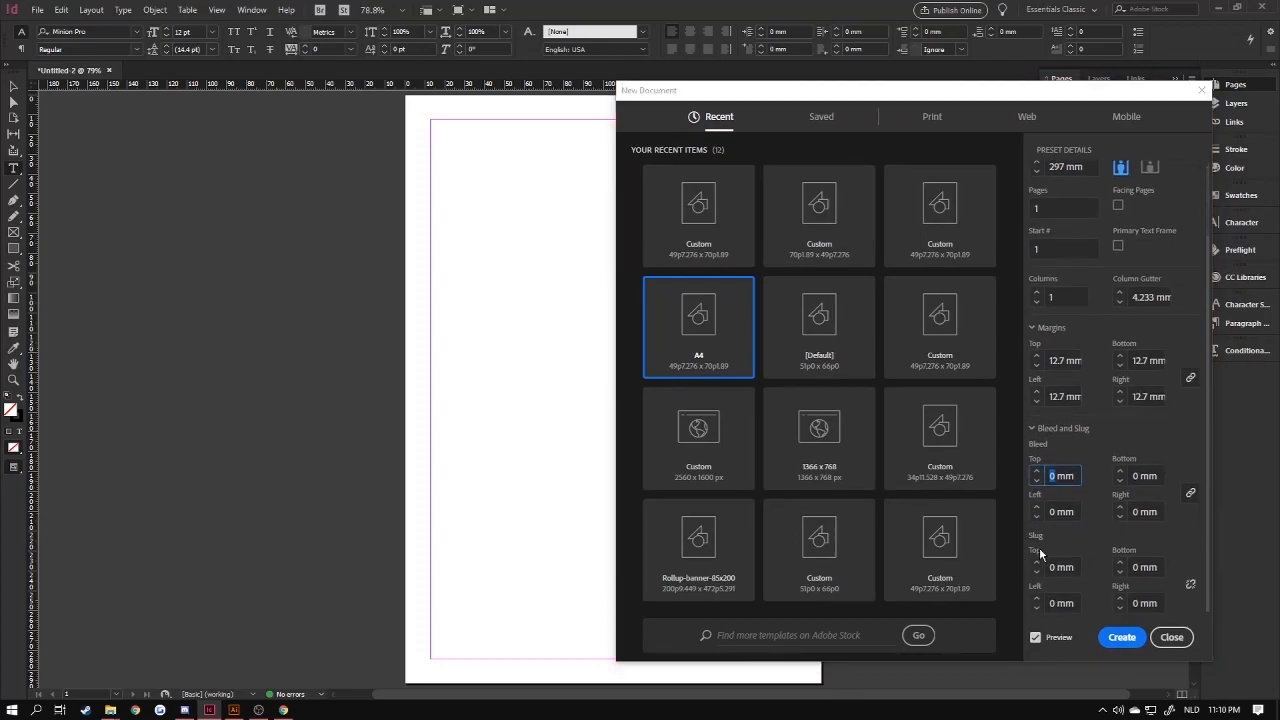
text(3)
click(1055, 569)
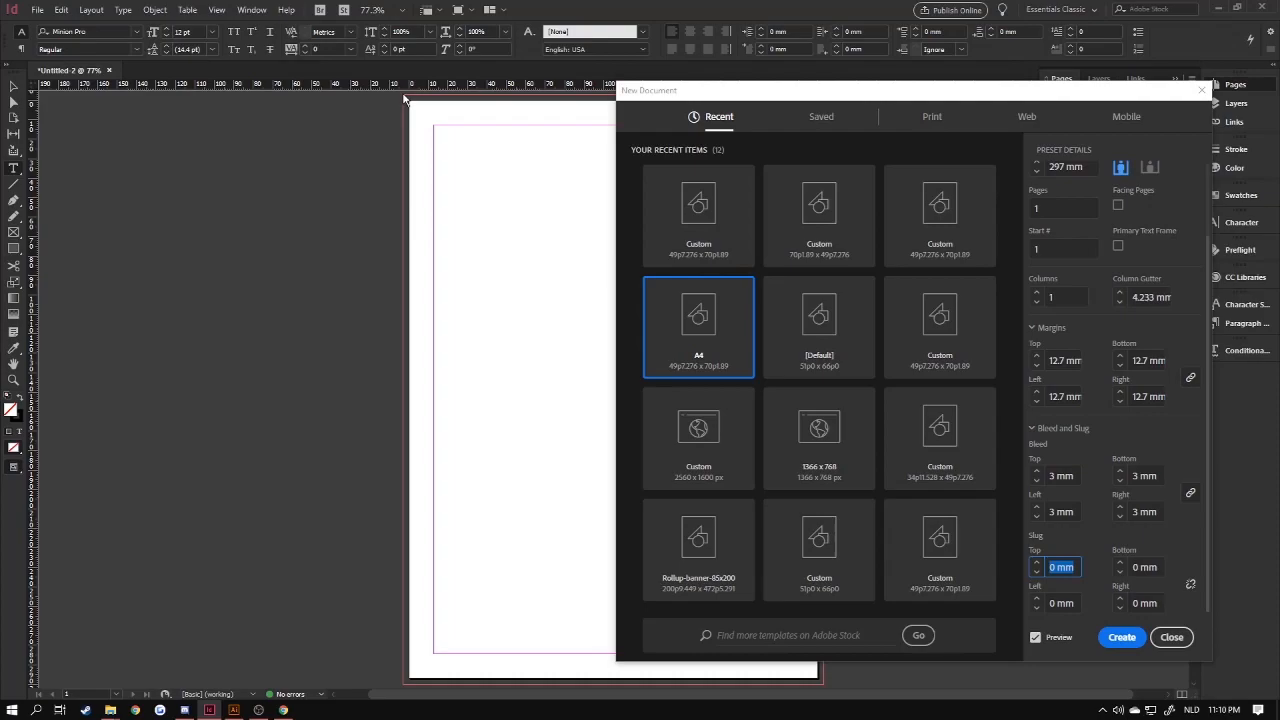
Set the page margins to 16 mm on all four sides.
click(828, 93)
mouse_move(828, 90)
mouse_down()
mouse_move(847, 95)
mouse_move(812, 98)
mouse_up()
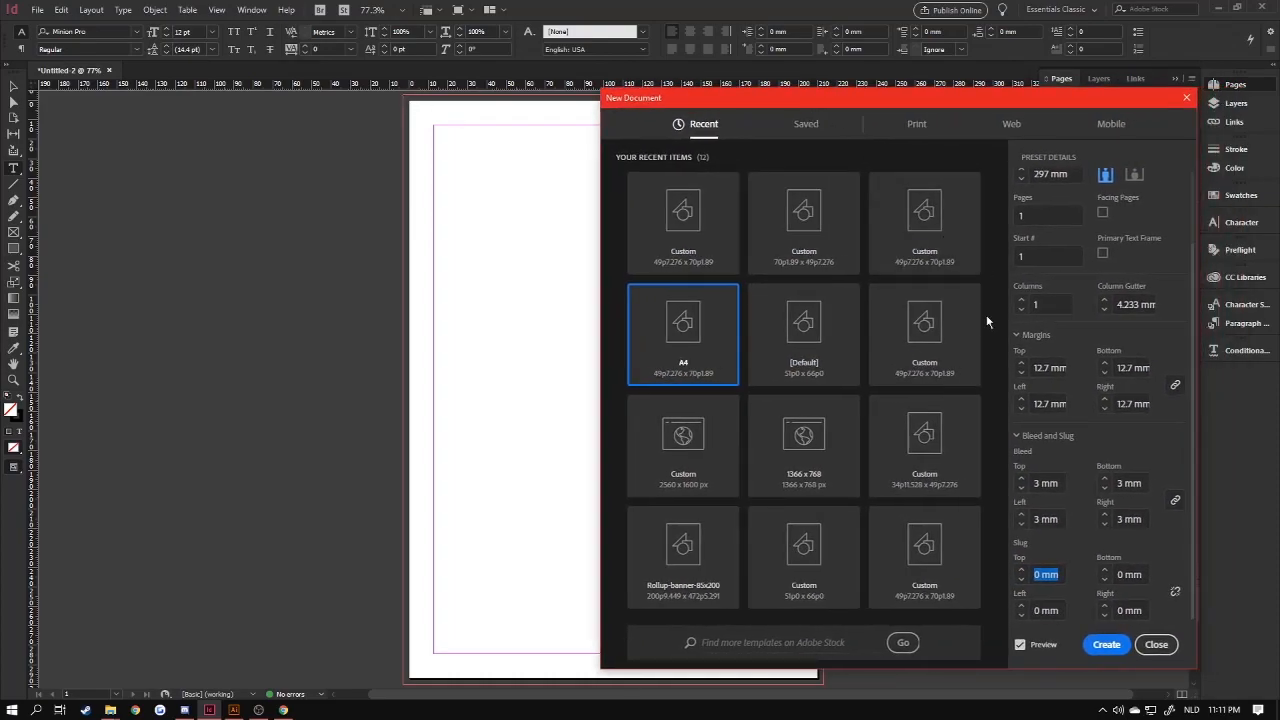
drag(1045, 368, 1013, 370)
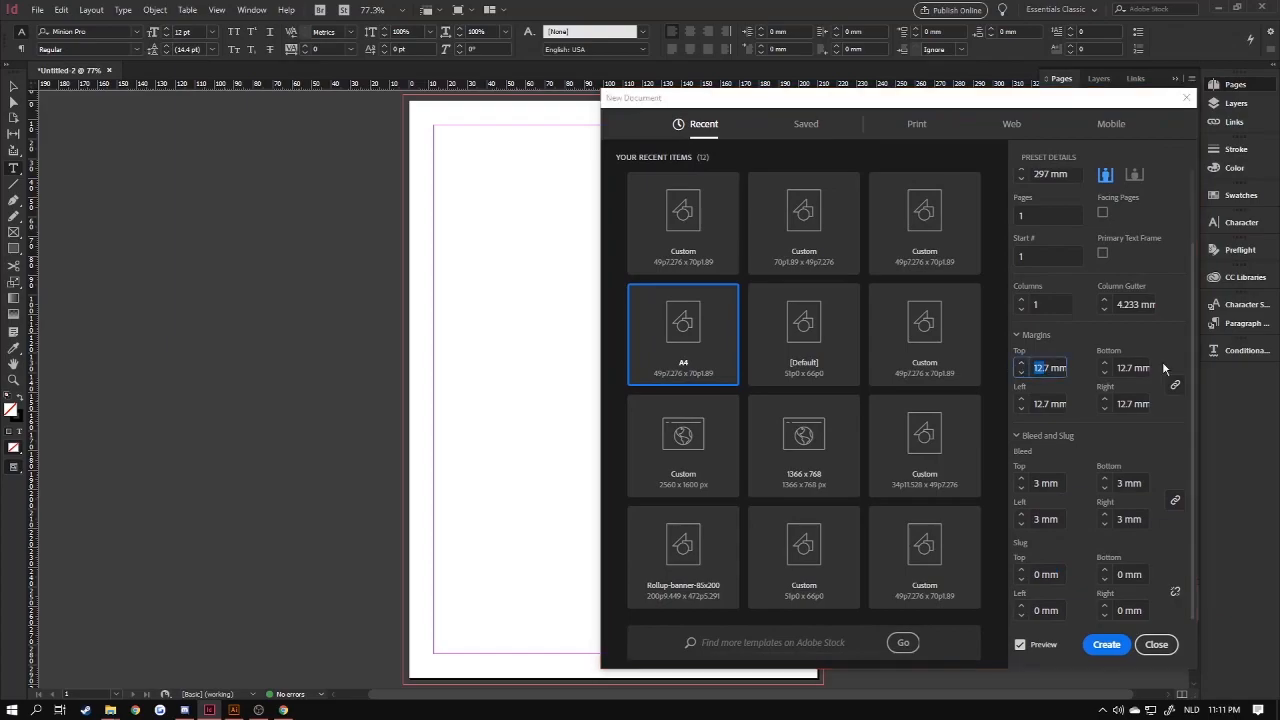
text(14)
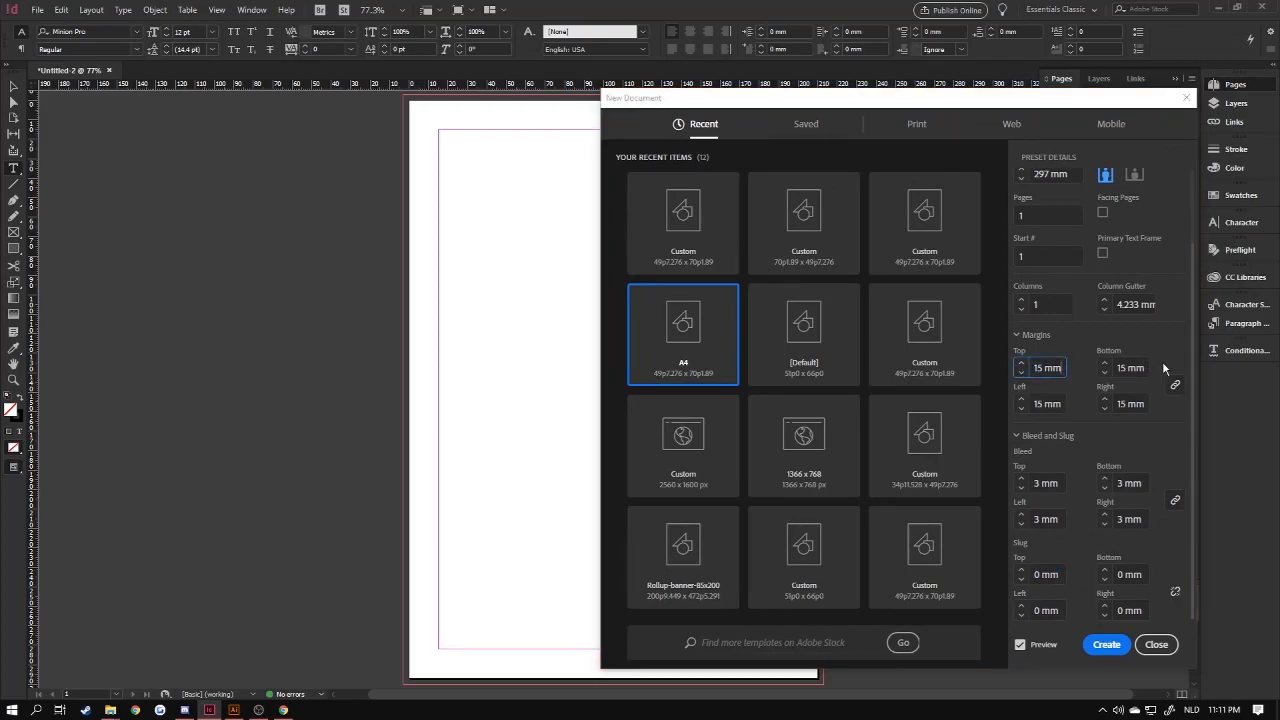
key(Up)
triple_click(1058, 367)
click(1044, 367)
triple_click(1044, 367)
click(1044, 367)
key(Up)
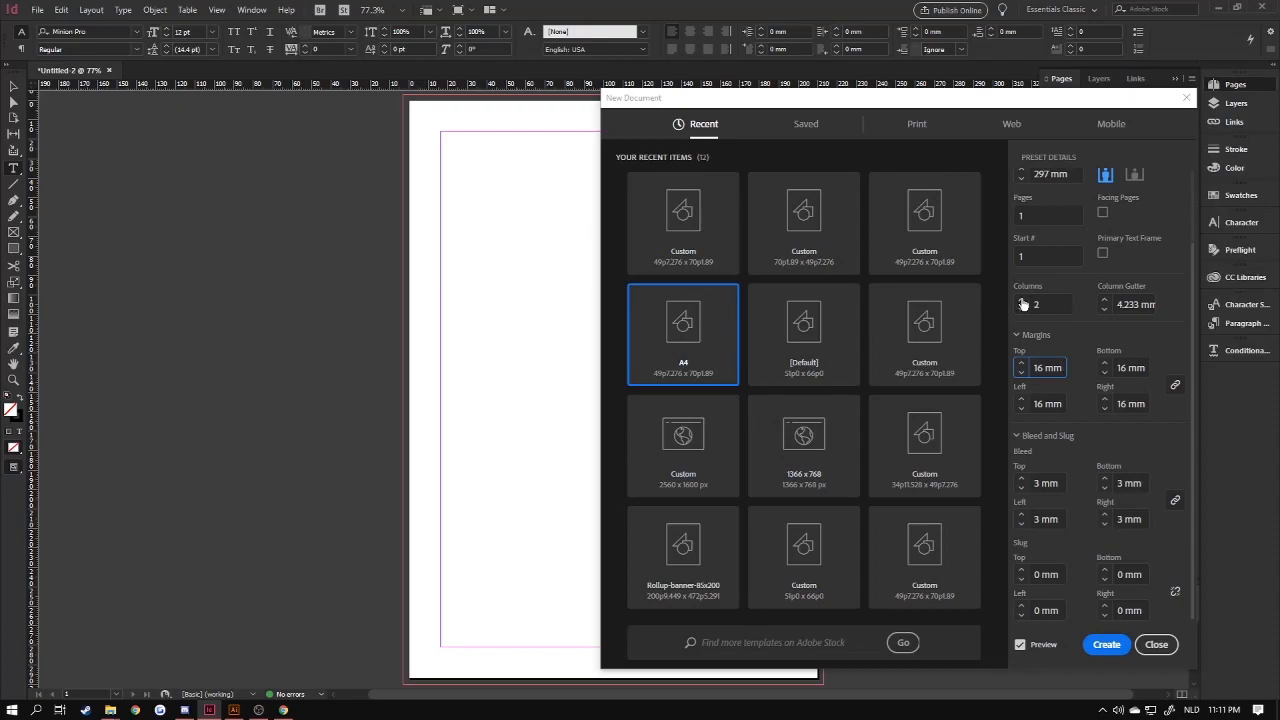
Set the number of columns to 2 and create the document.
drag(934, 104, 983, 100)
click(1071, 305)
click(1071, 296)
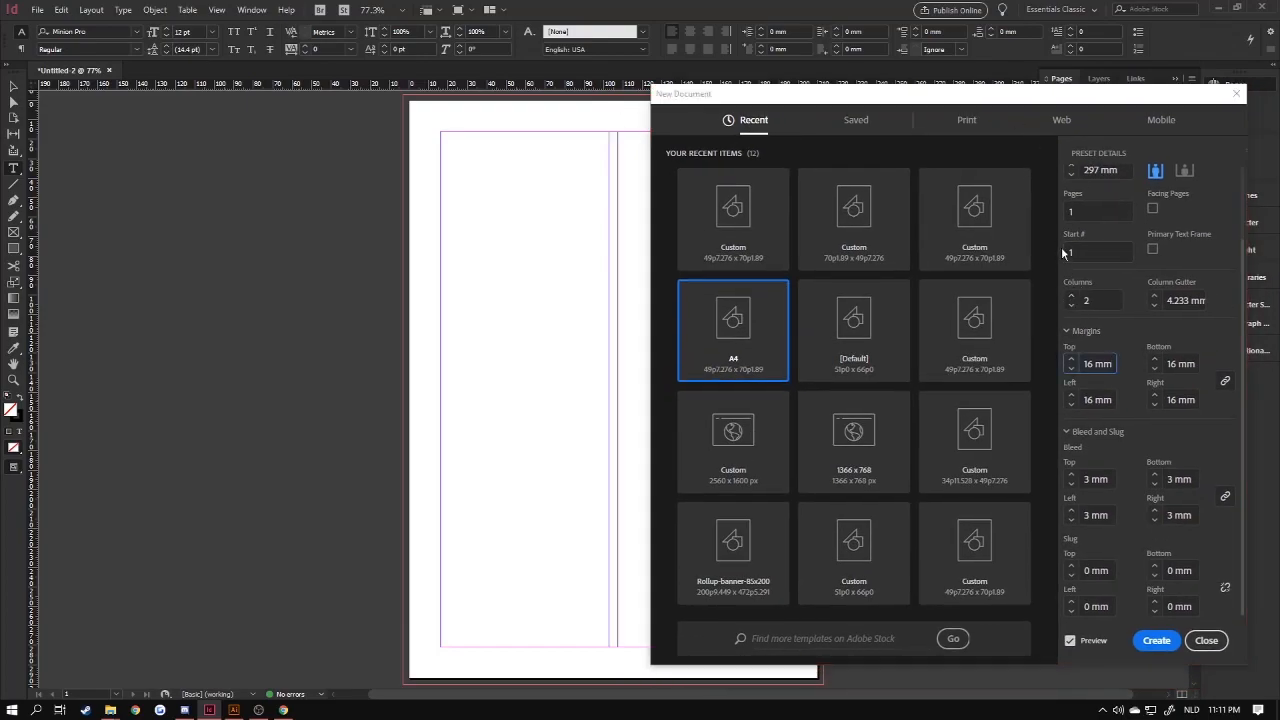
drag(956, 92, 808, 57)
click(1008, 608)
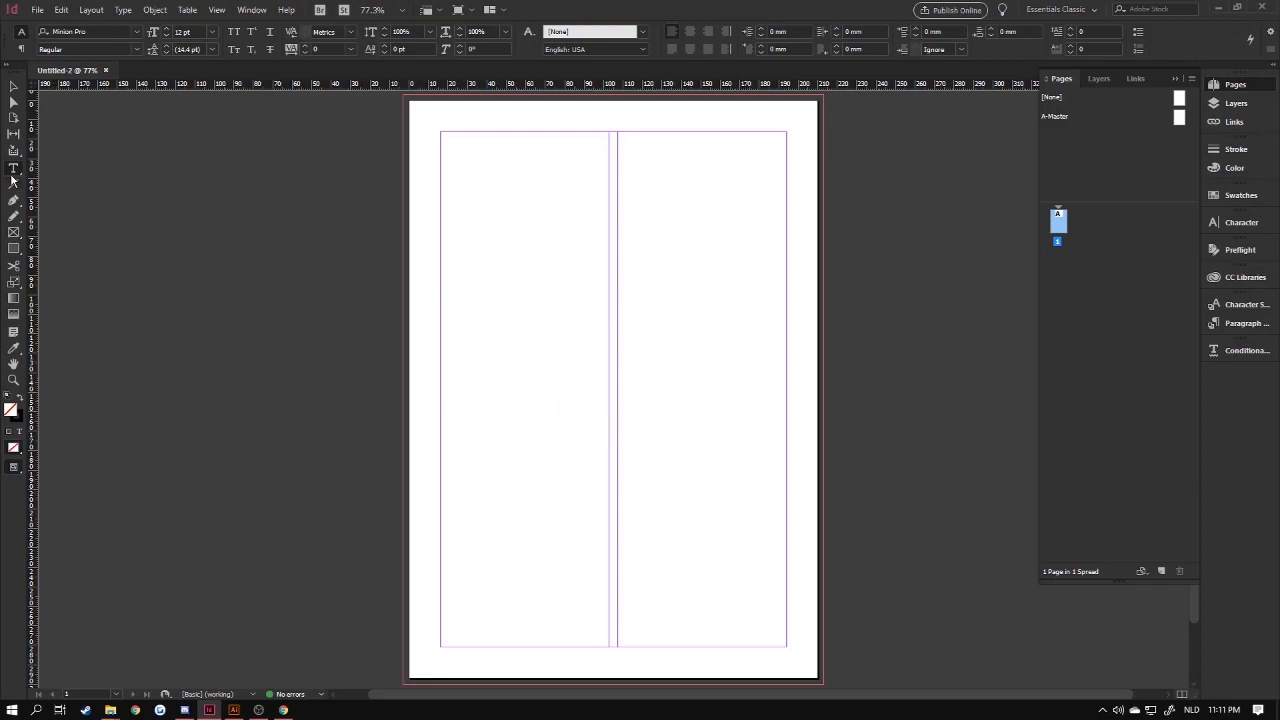
Add a text frame across both columns in the upper half of page 1 with the text WRONG at 48 pt.
drag(441, 221, 787, 357)
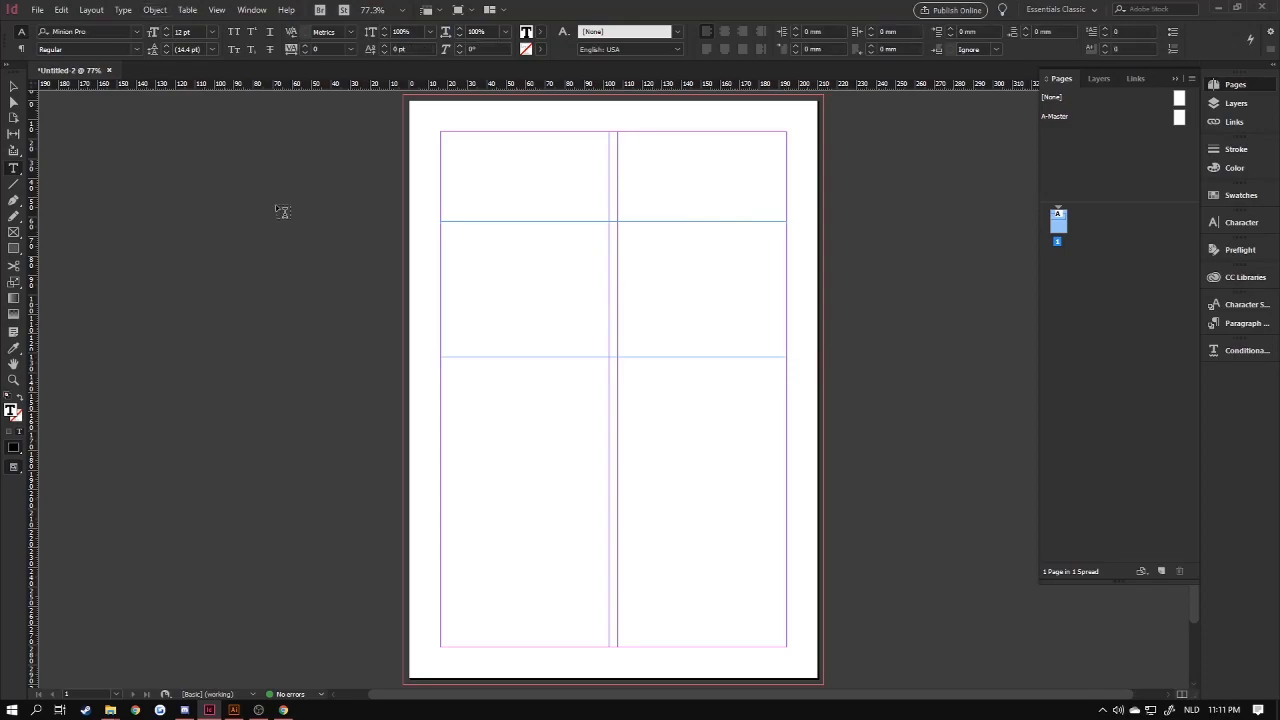
click(212, 32)
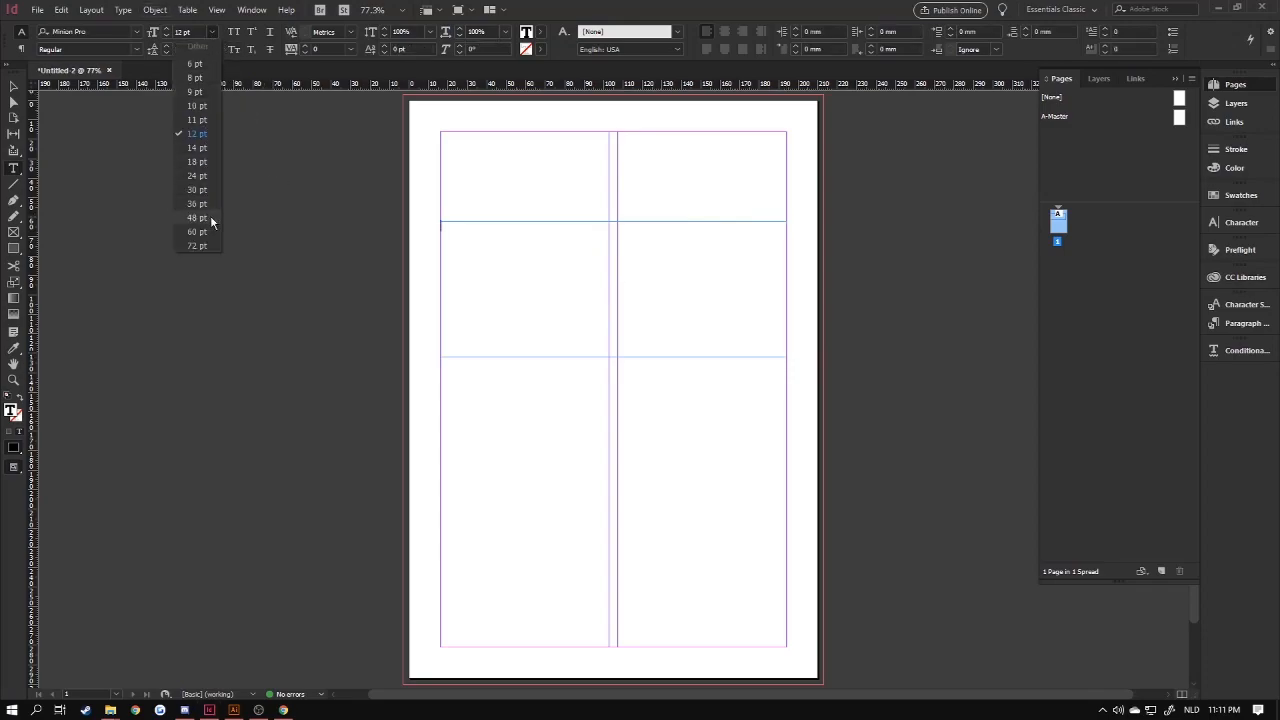
click(210, 215)
text(WRONG)
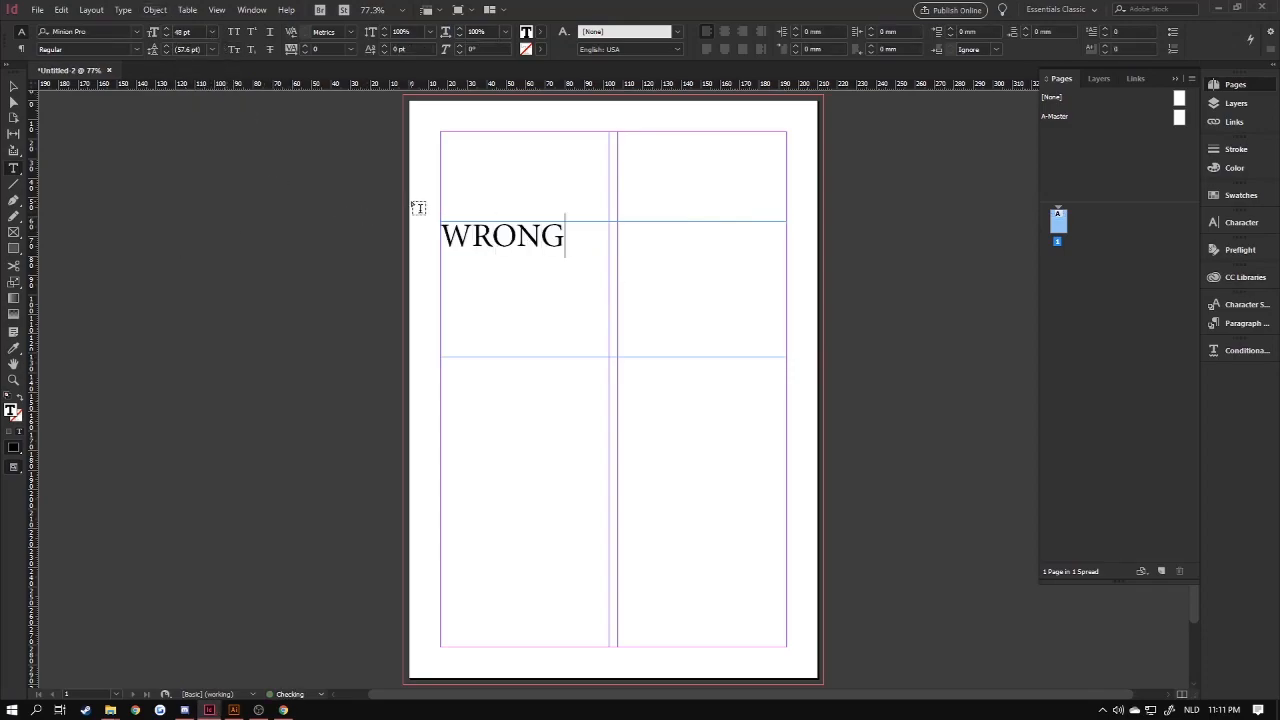
click(13, 87)
click(213, 277)
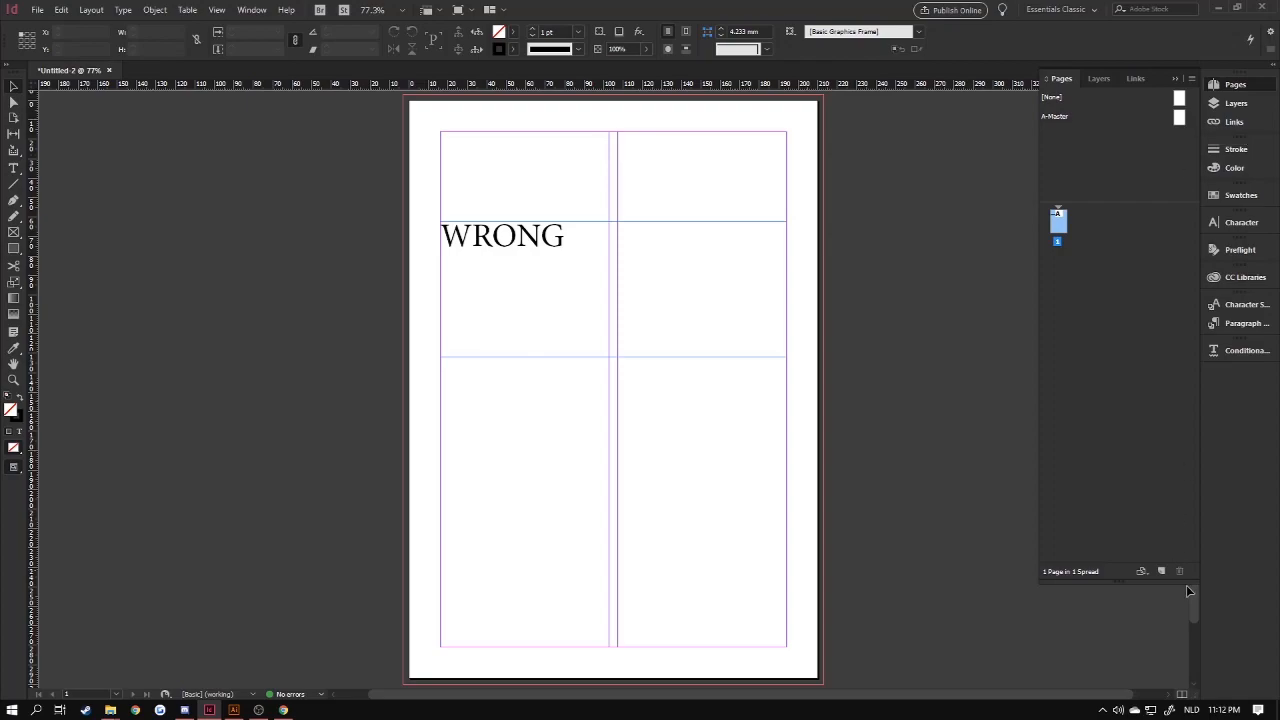
Add a second page to the document and compare it with the A-Master and page 1.
click(1161, 571)
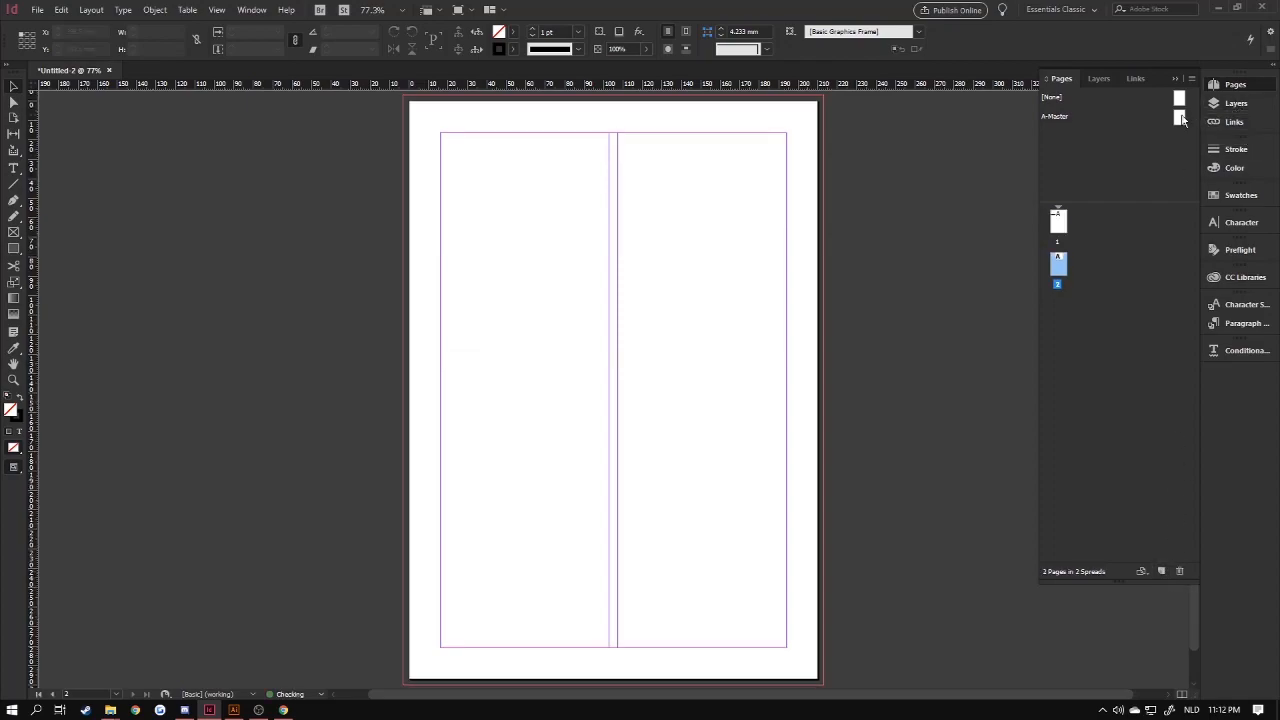
double_click(1180, 117)
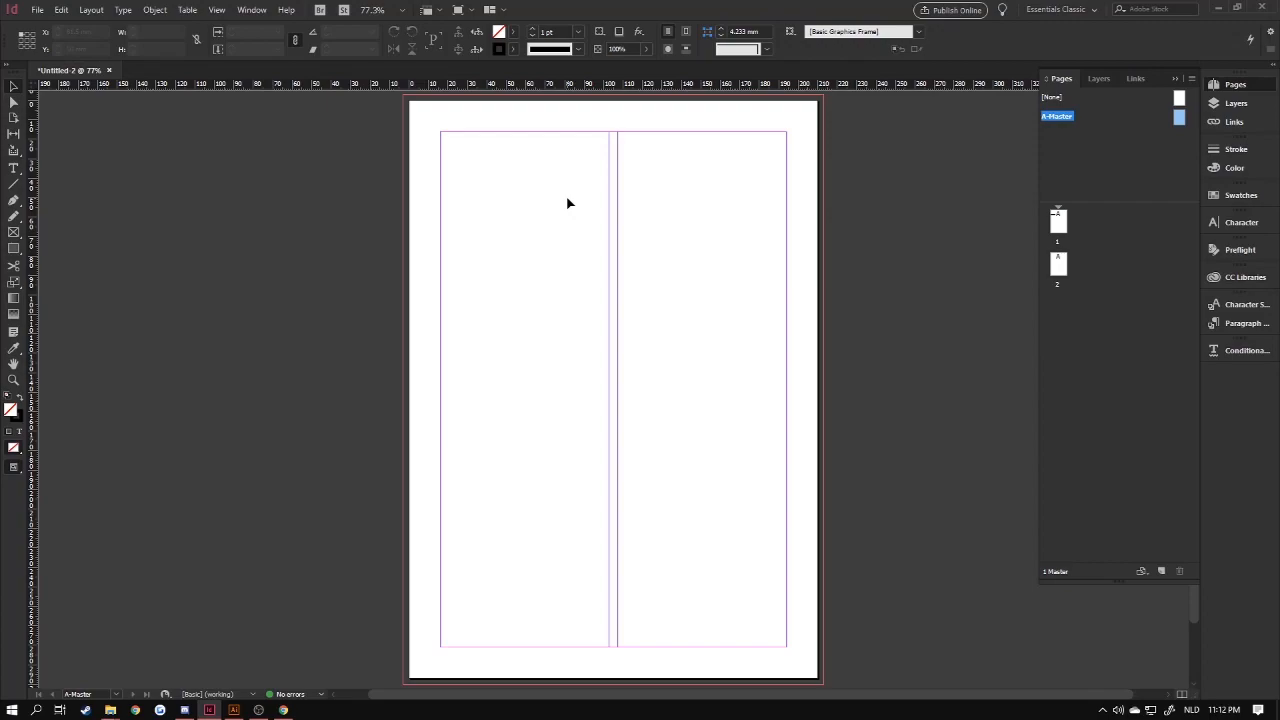
double_click(1059, 266)
double_click(1062, 231)
double_click(1064, 265)
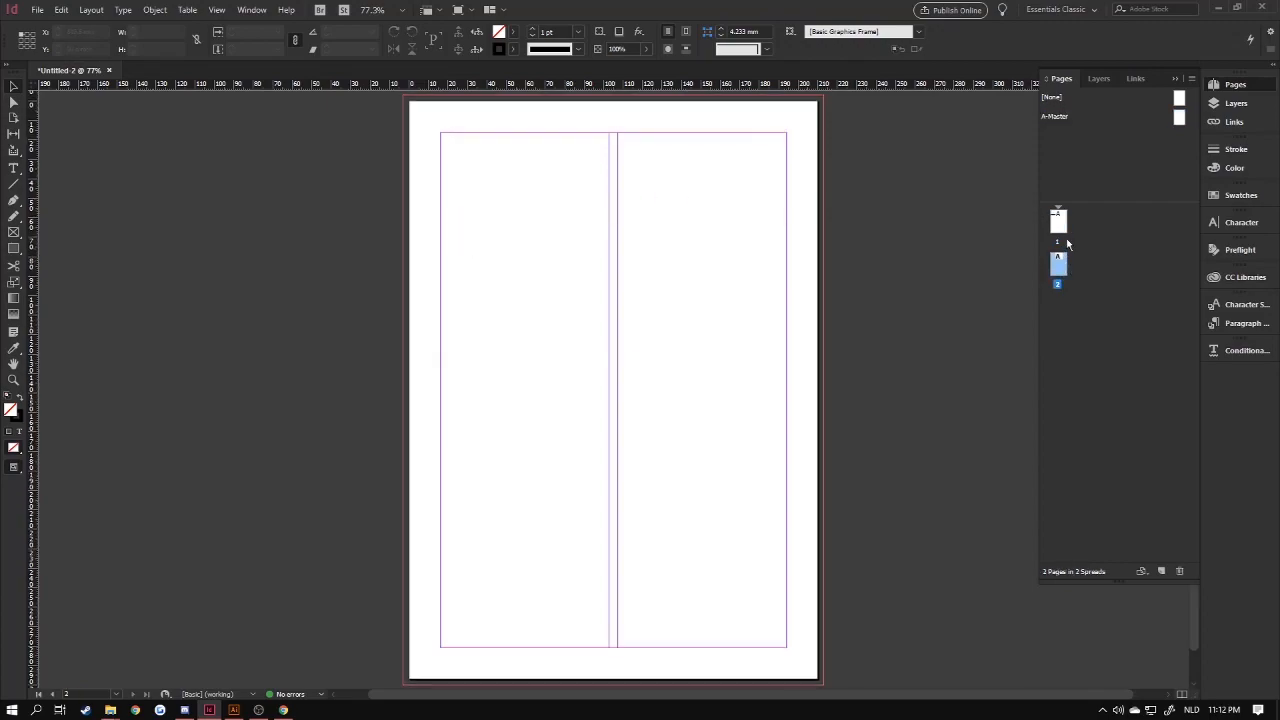
Add six more pages after page 2 and delete pages 3 to 8 again.
click(1161, 572)
click(1161, 572)
click(1161, 572)
click(1161, 572)
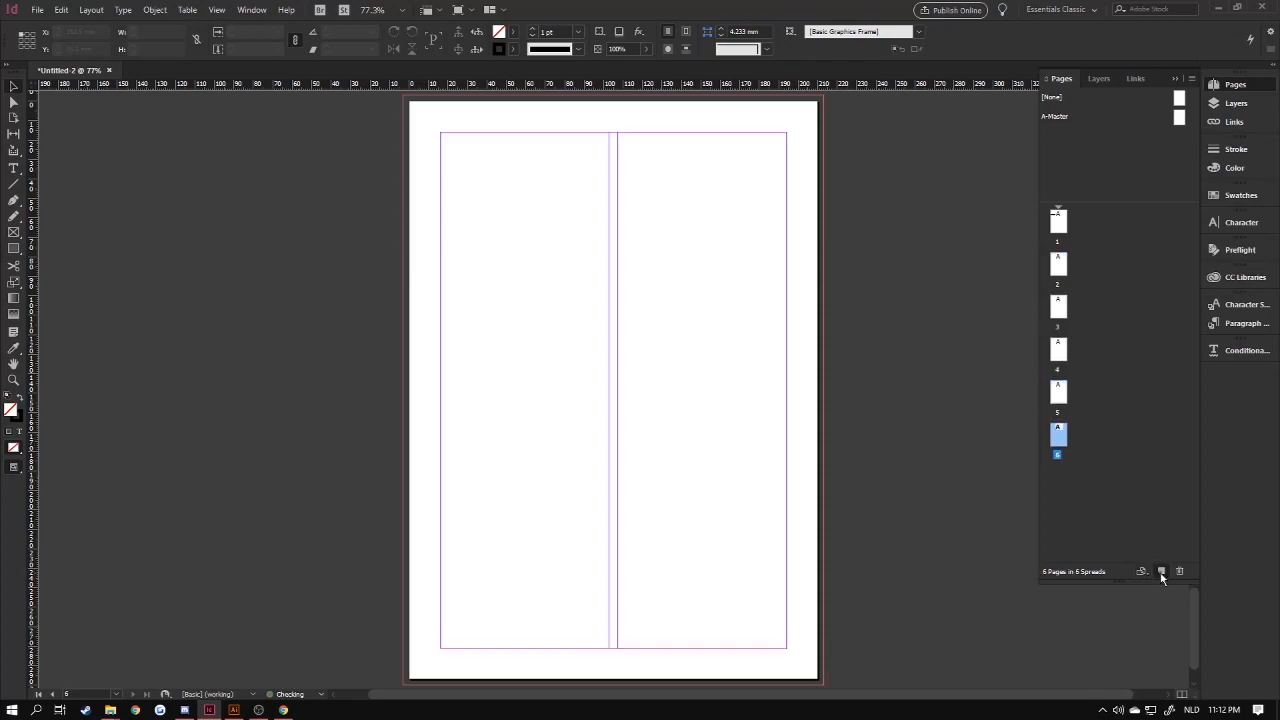
click(1161, 572)
click(1161, 572)
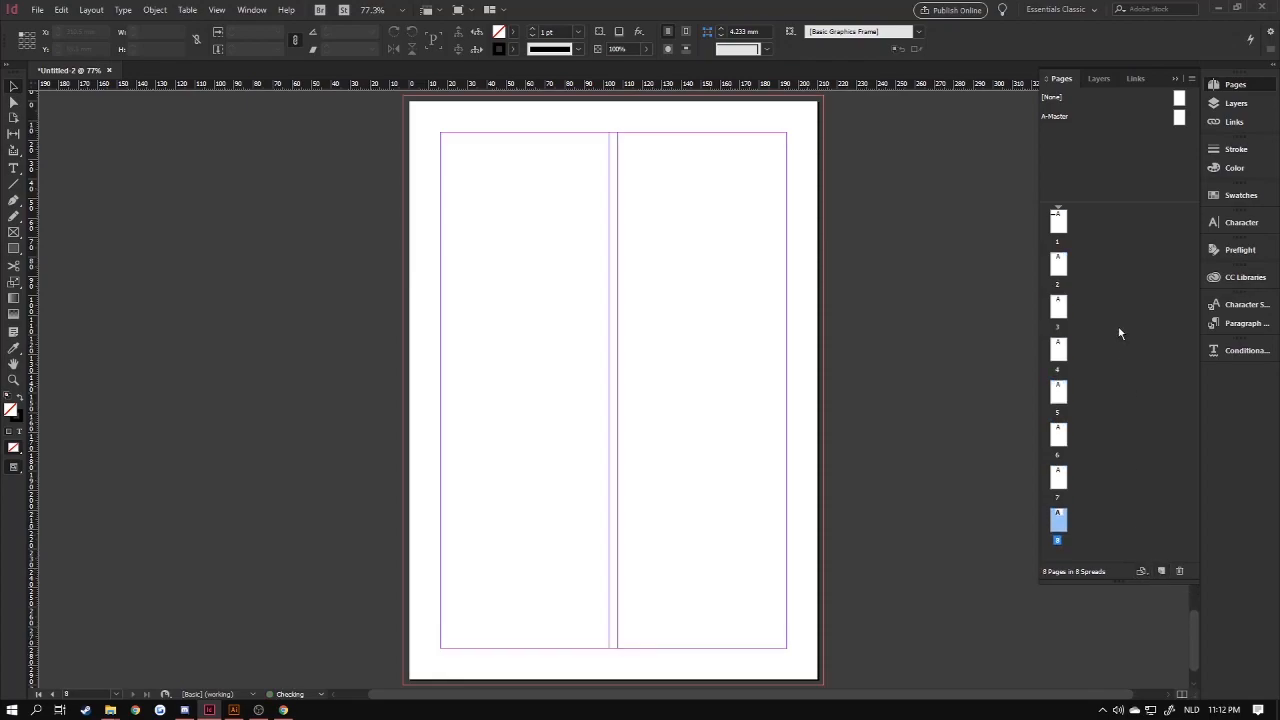
shift+click(1062, 313)
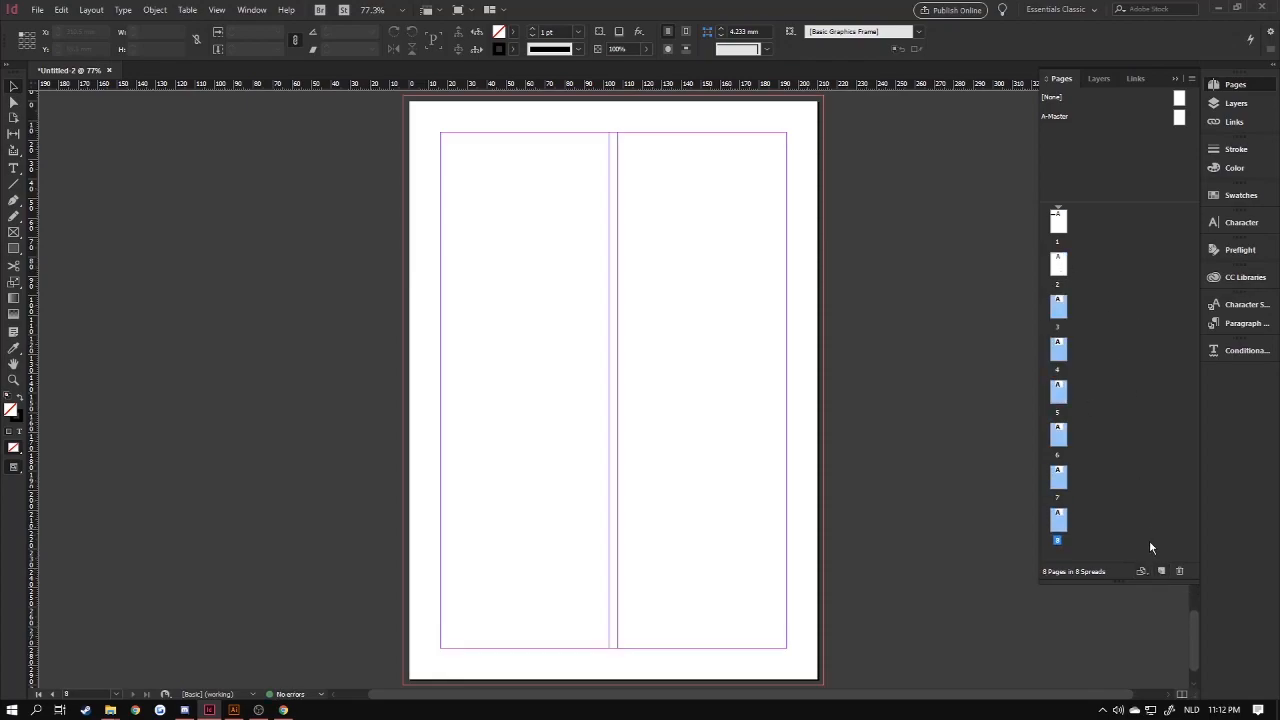
click(1178, 571)
Create a new one-page master with prefix B, named Master, based on no master, in A4 portrait size.
double_click(1178, 120)
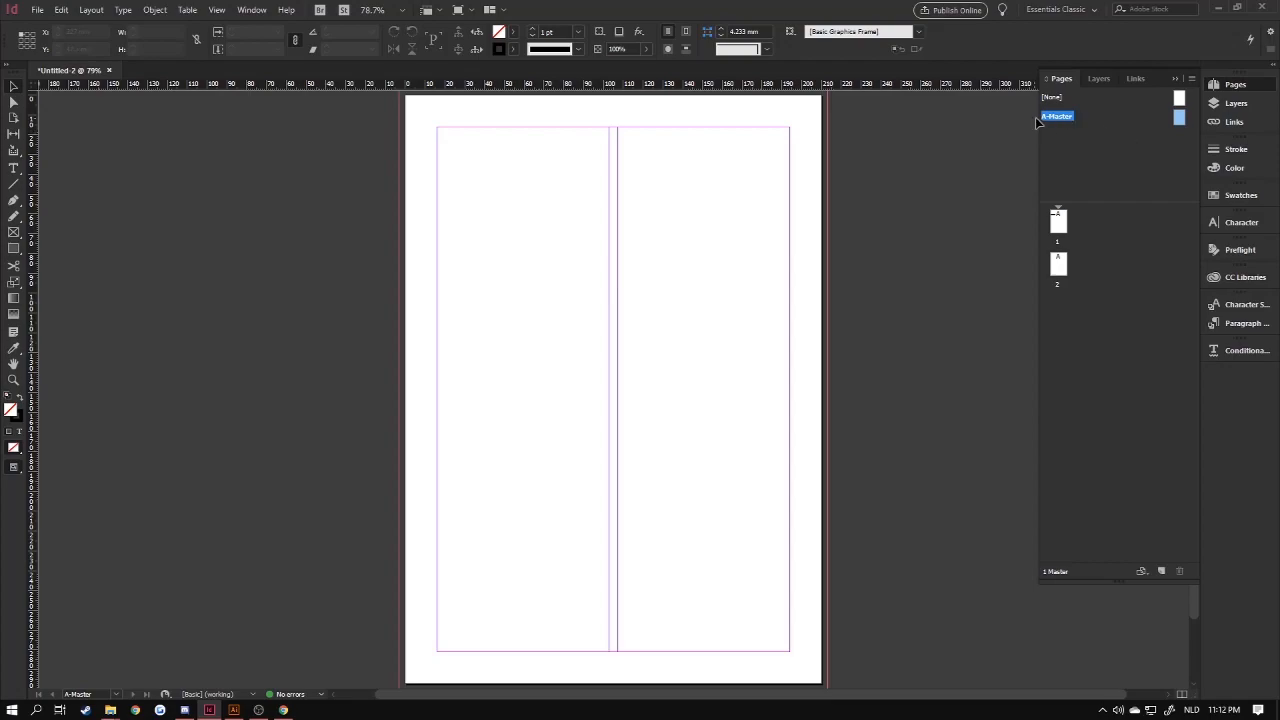
drag(1039, 135, 1033, 135)
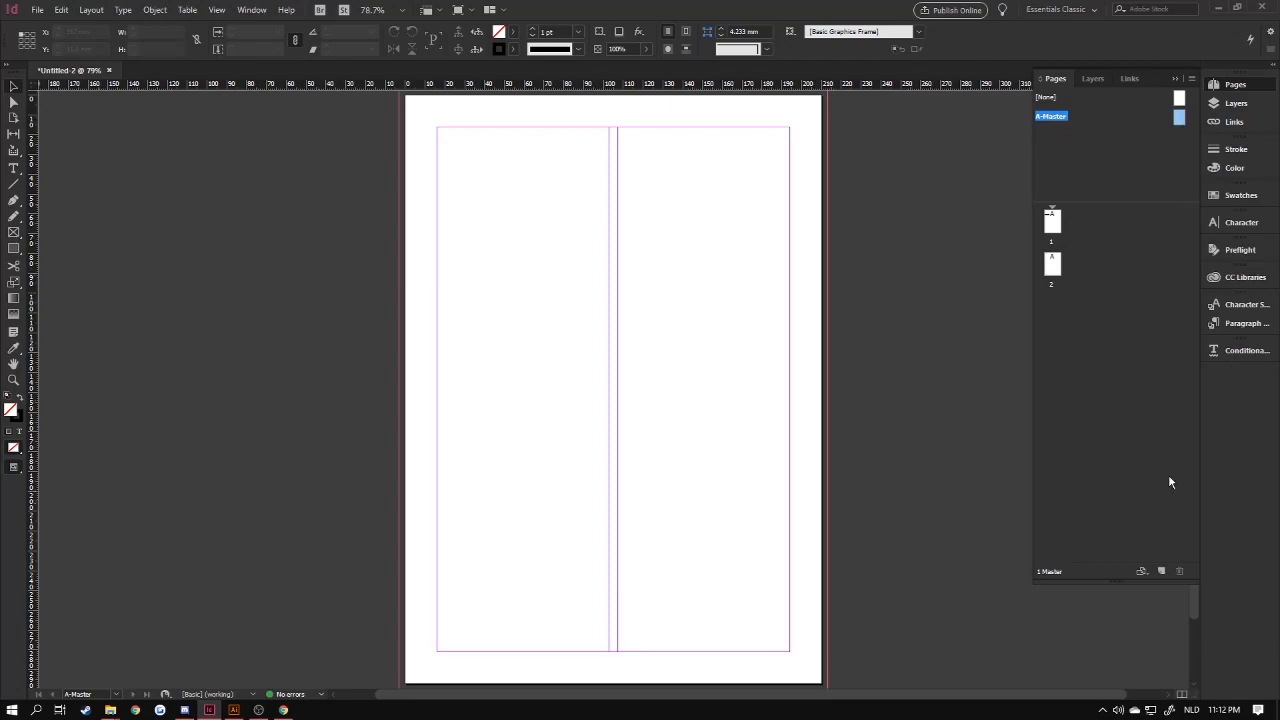
right_click(1179, 122)
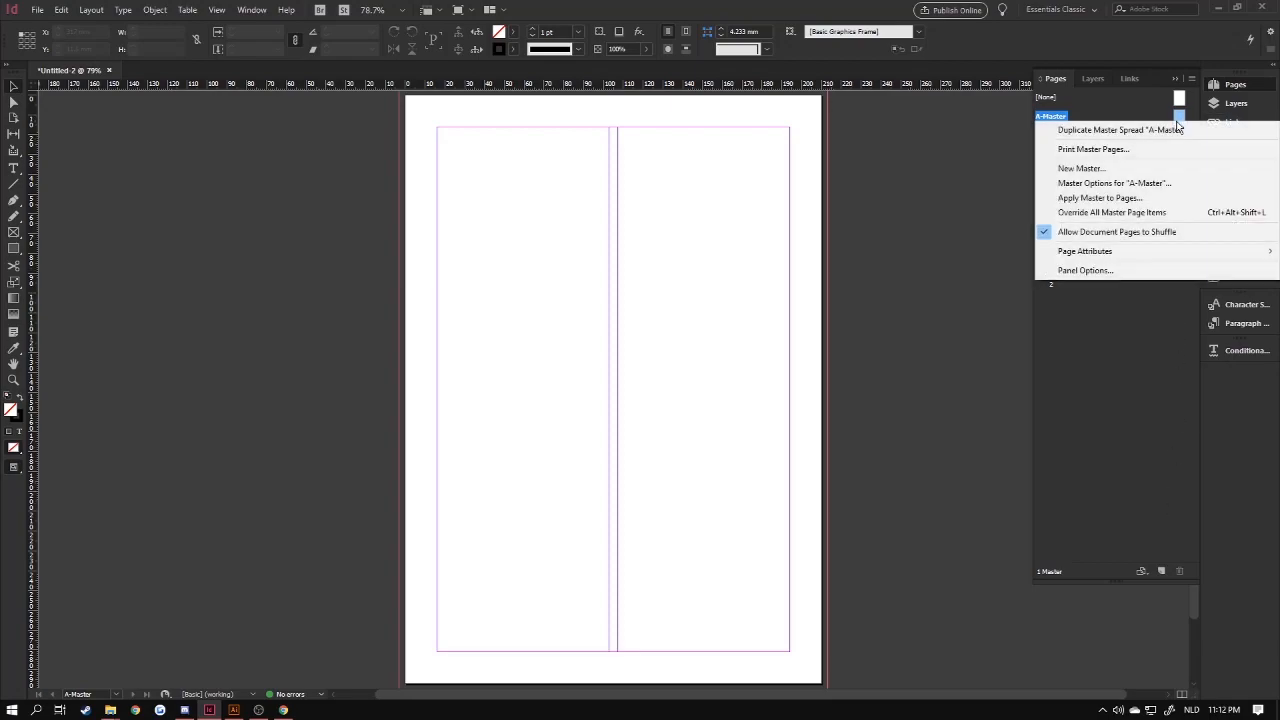
click(1080, 168)
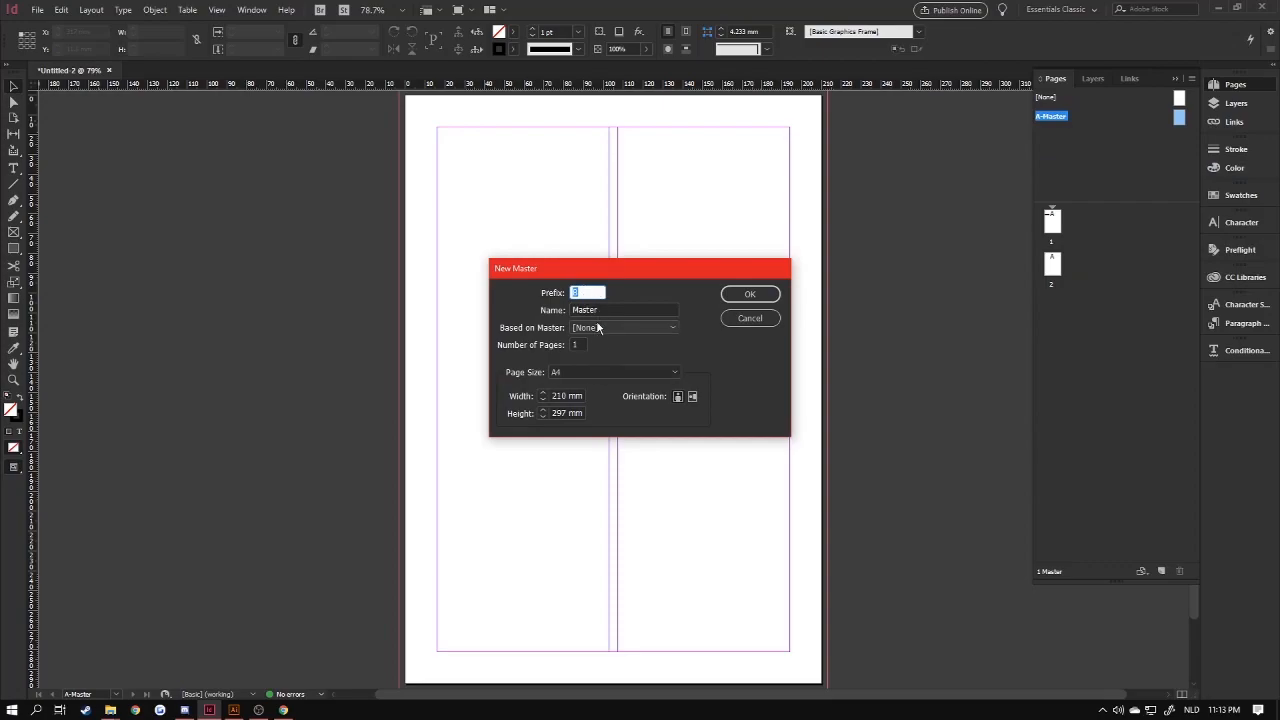
click(692, 397)
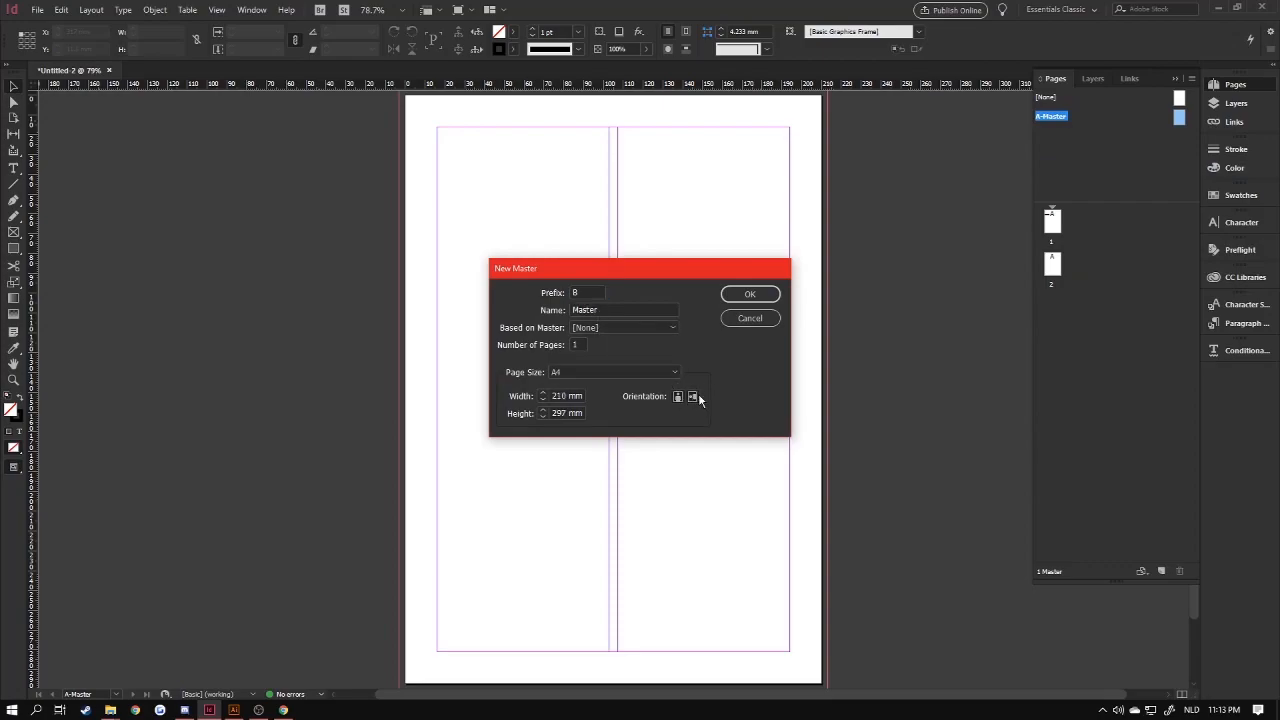
click(678, 397)
click(647, 325)
click(649, 327)
click(650, 329)
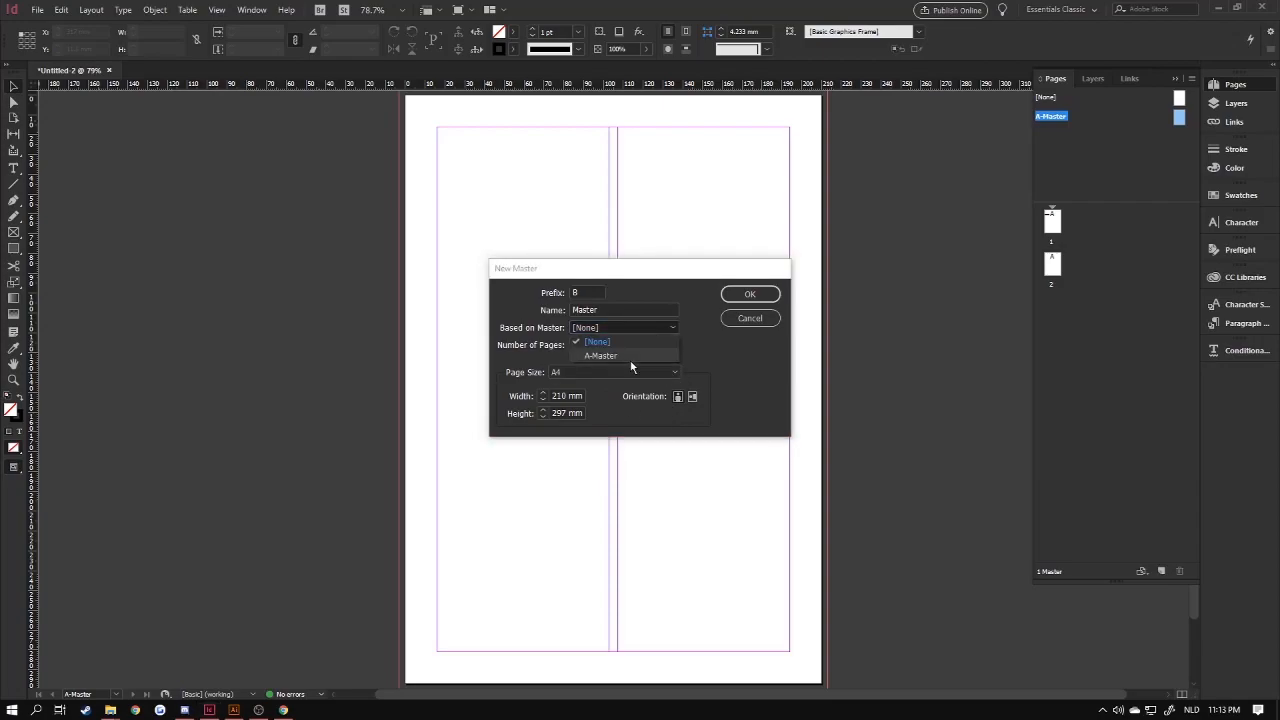
click(646, 325)
click(750, 294)
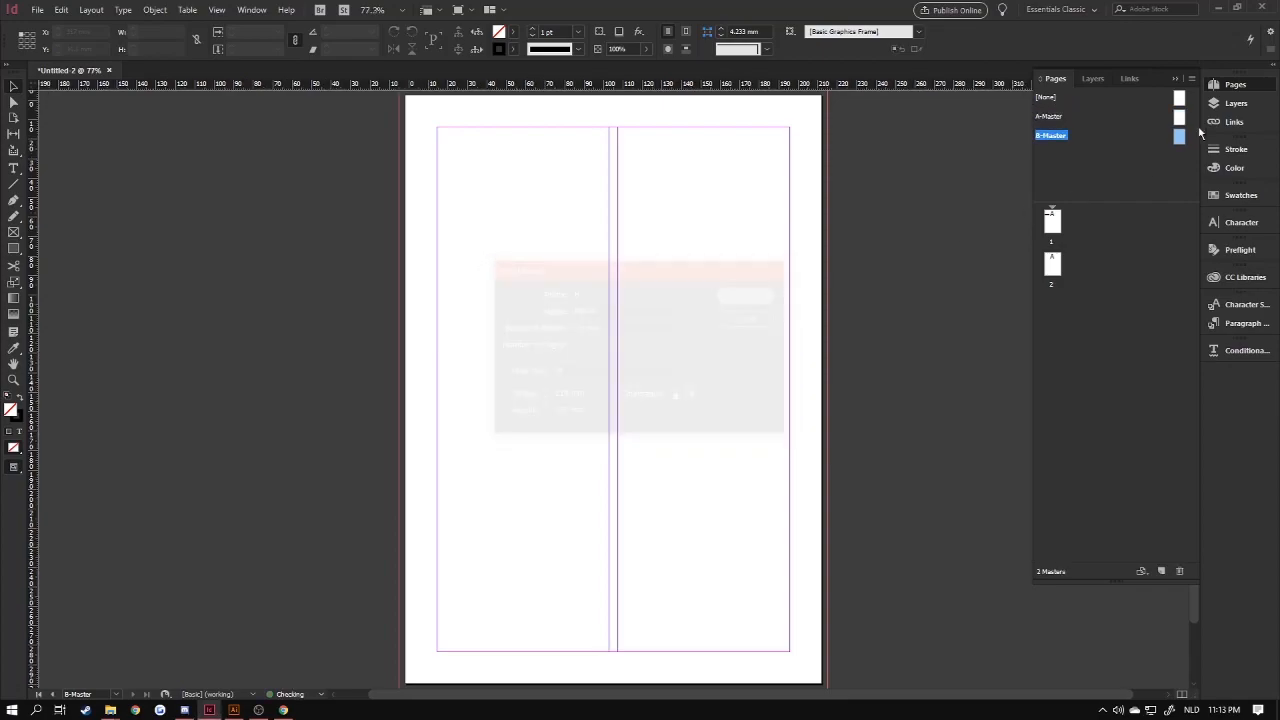
Draw a rectangle about 12.5 mm wide and 303 mm high along A-Master's left bleed edge and fill it with C=100 M=90 Y=10 K=0.
double_click(1181, 117)
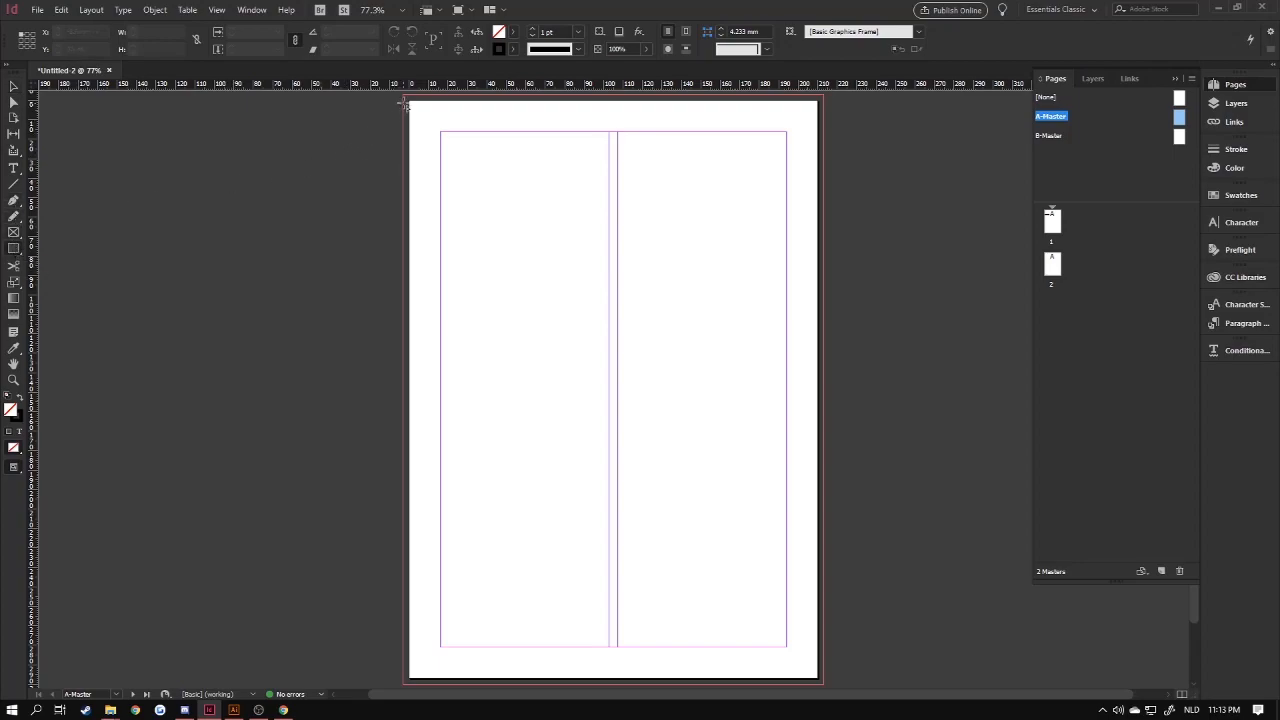
drag(402, 93, 428, 683)
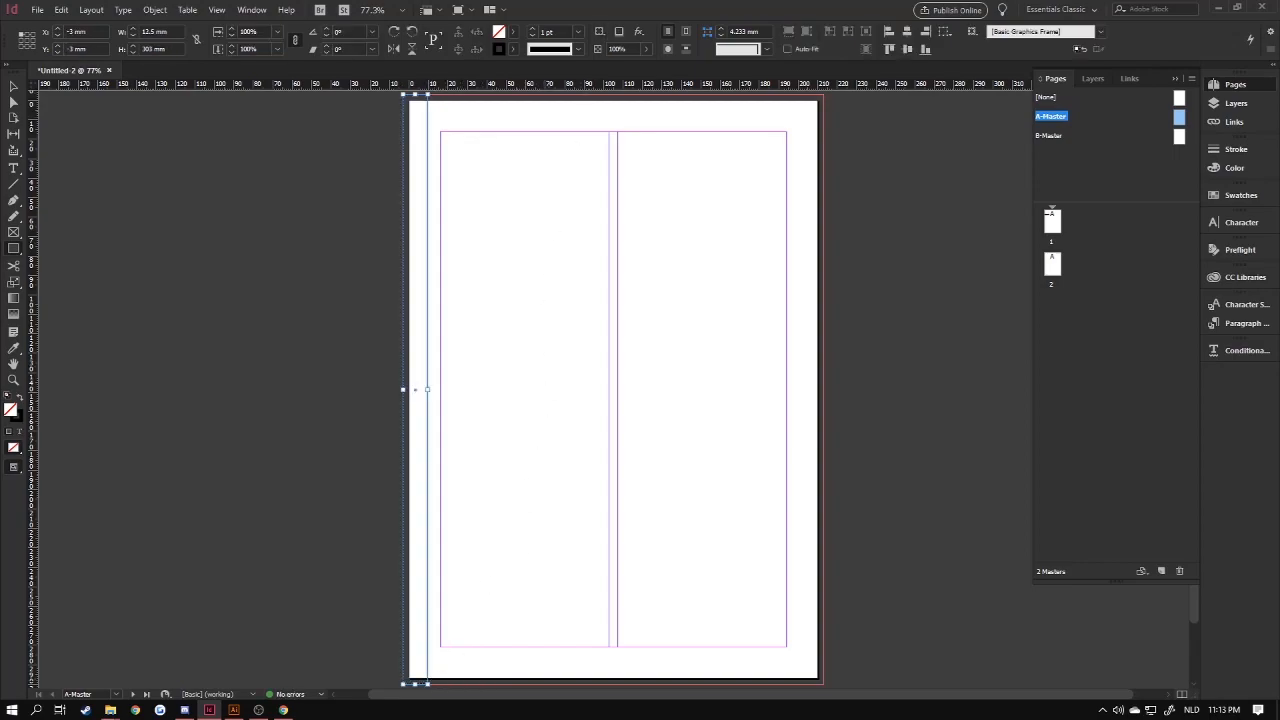
click(513, 31)
scroll(427, 132, down, 1)
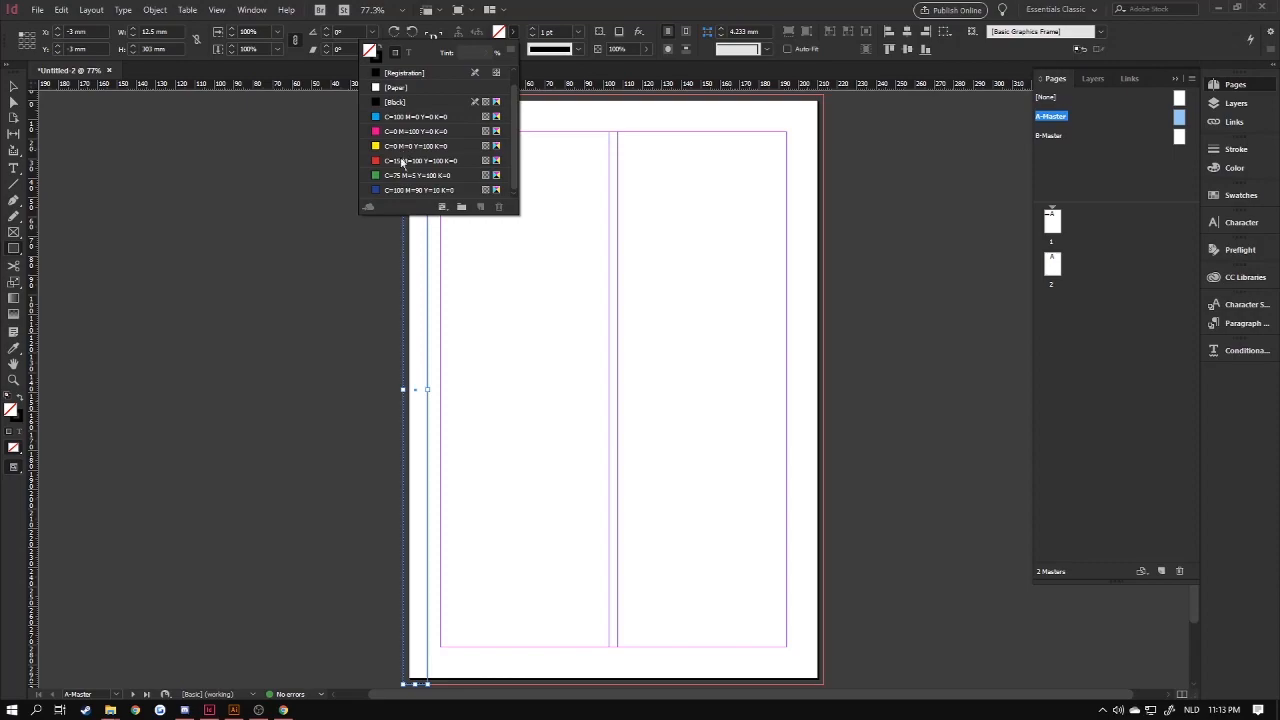
click(410, 190)
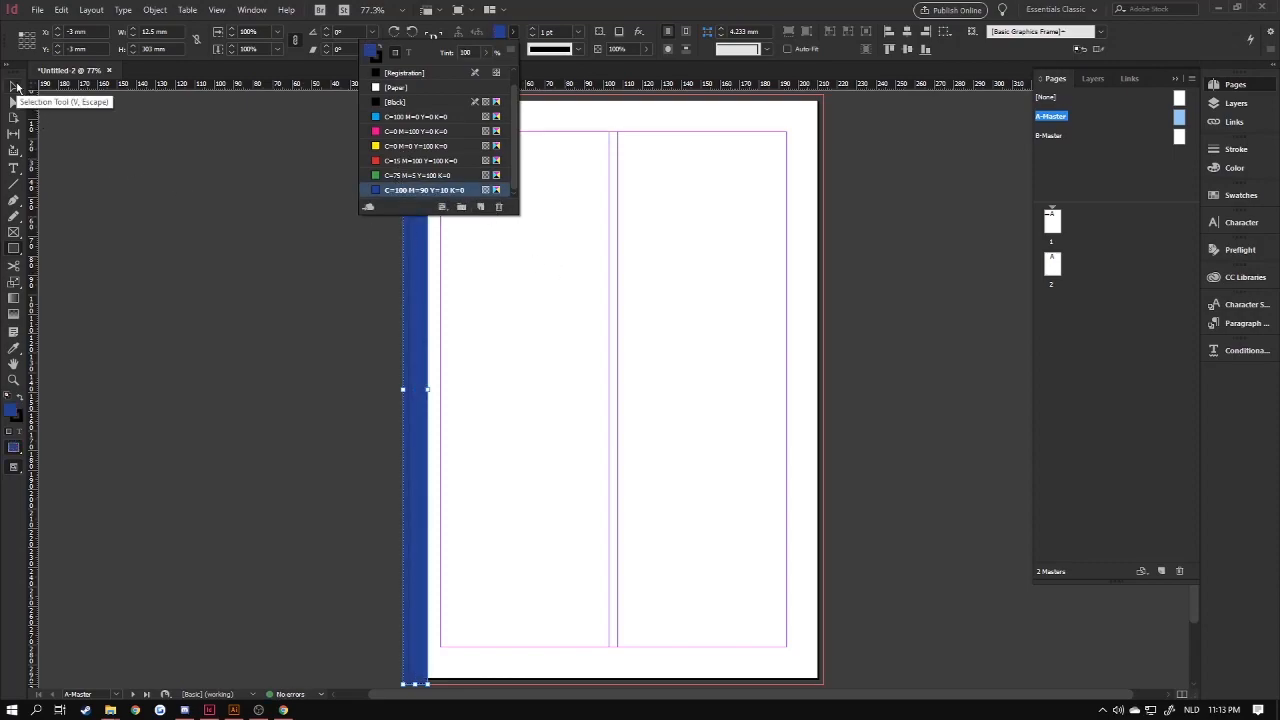
click(16, 88)
click(522, 200)
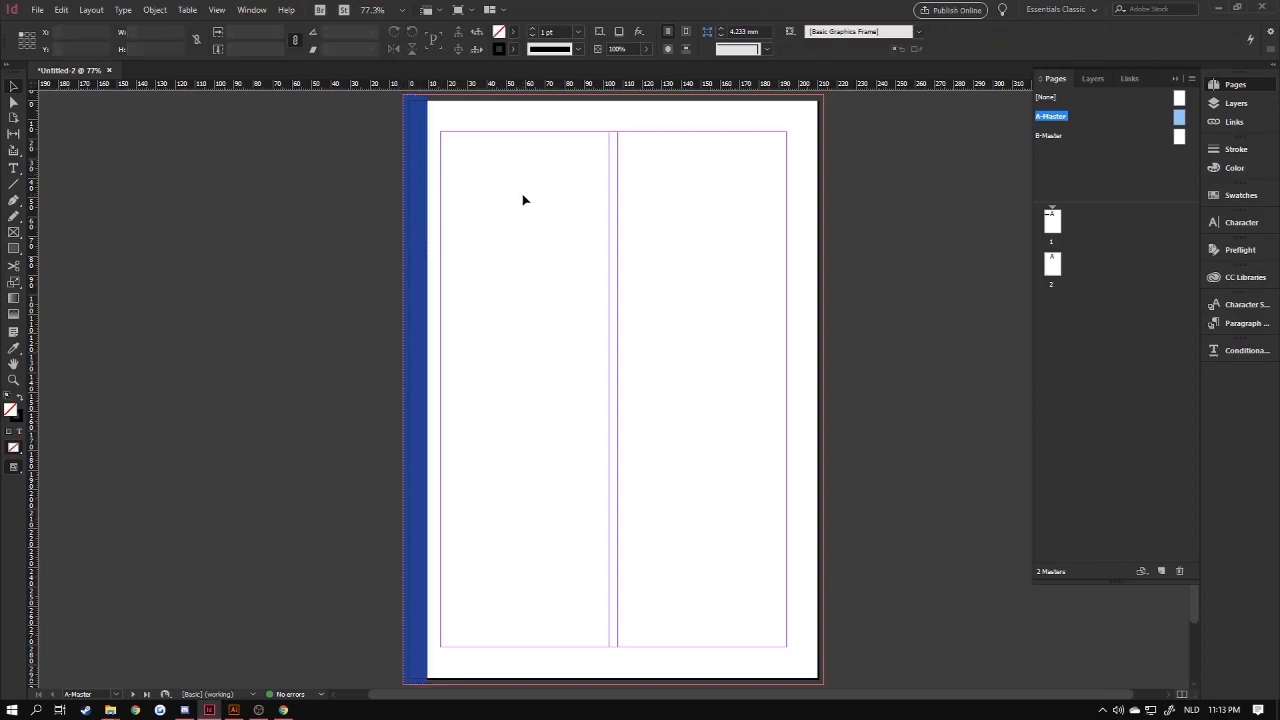
Add five pages after page 2 and delete pages 2 to 7, leaving only page 1.
double_click(1052, 230)
double_click(1058, 285)
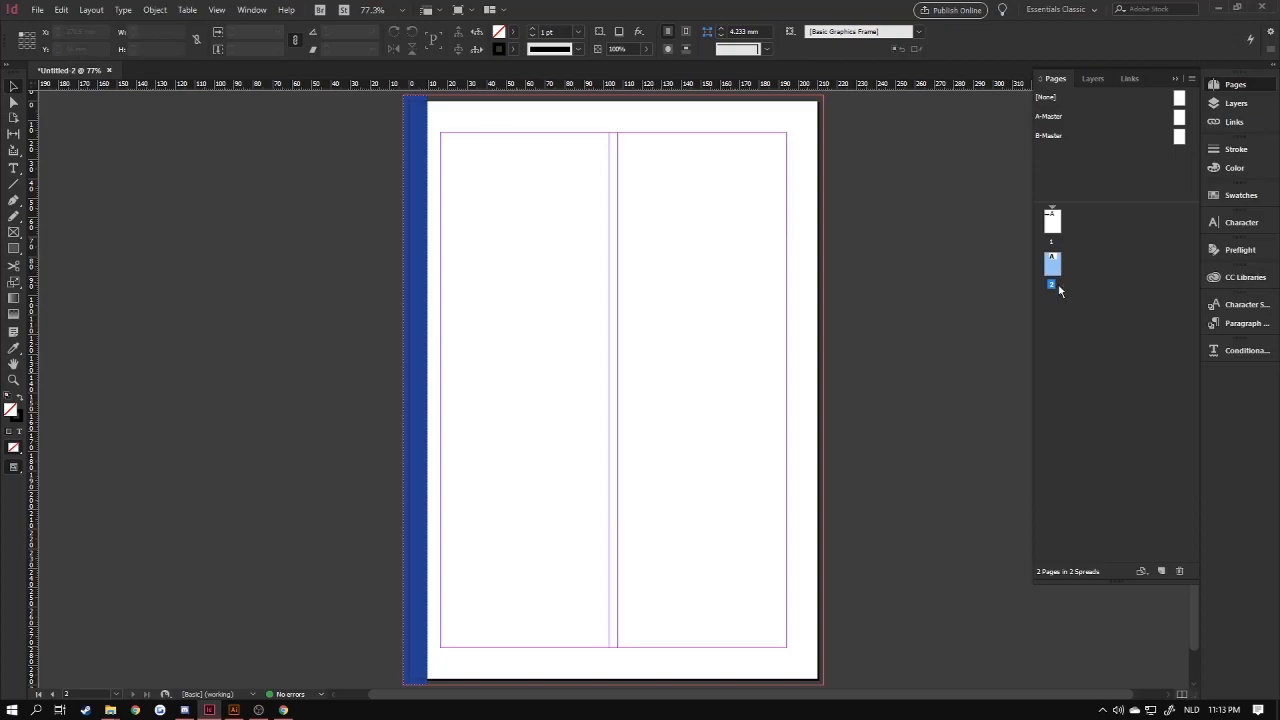
click(1160, 574)
click(1160, 574)
click(1160, 574)
click(1160, 574)
click(1160, 574)
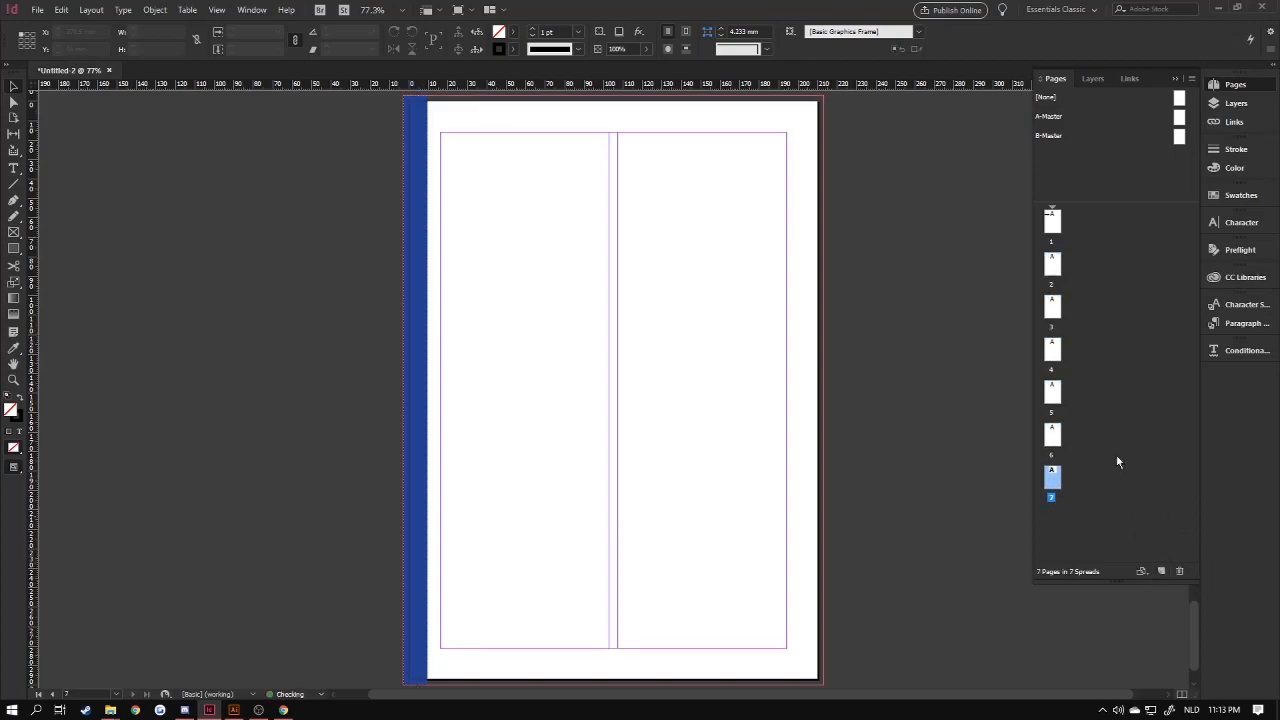
shift+click(1052, 265)
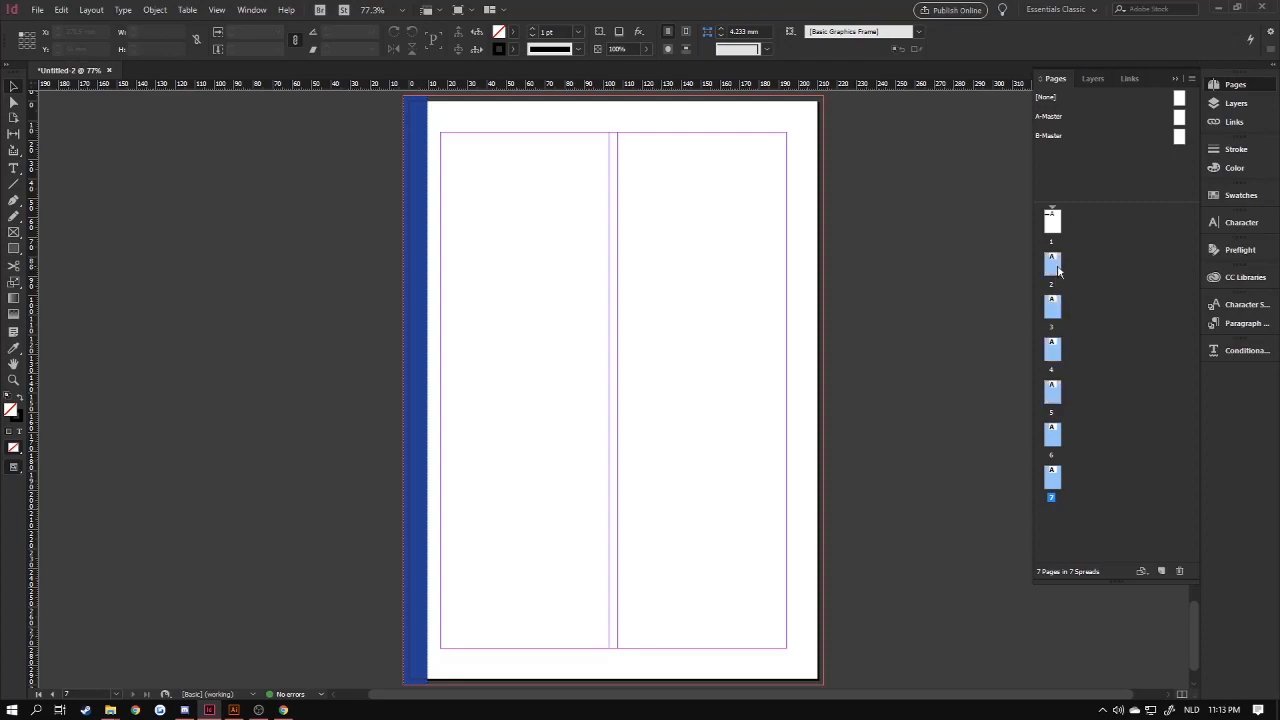
click(1179, 571)
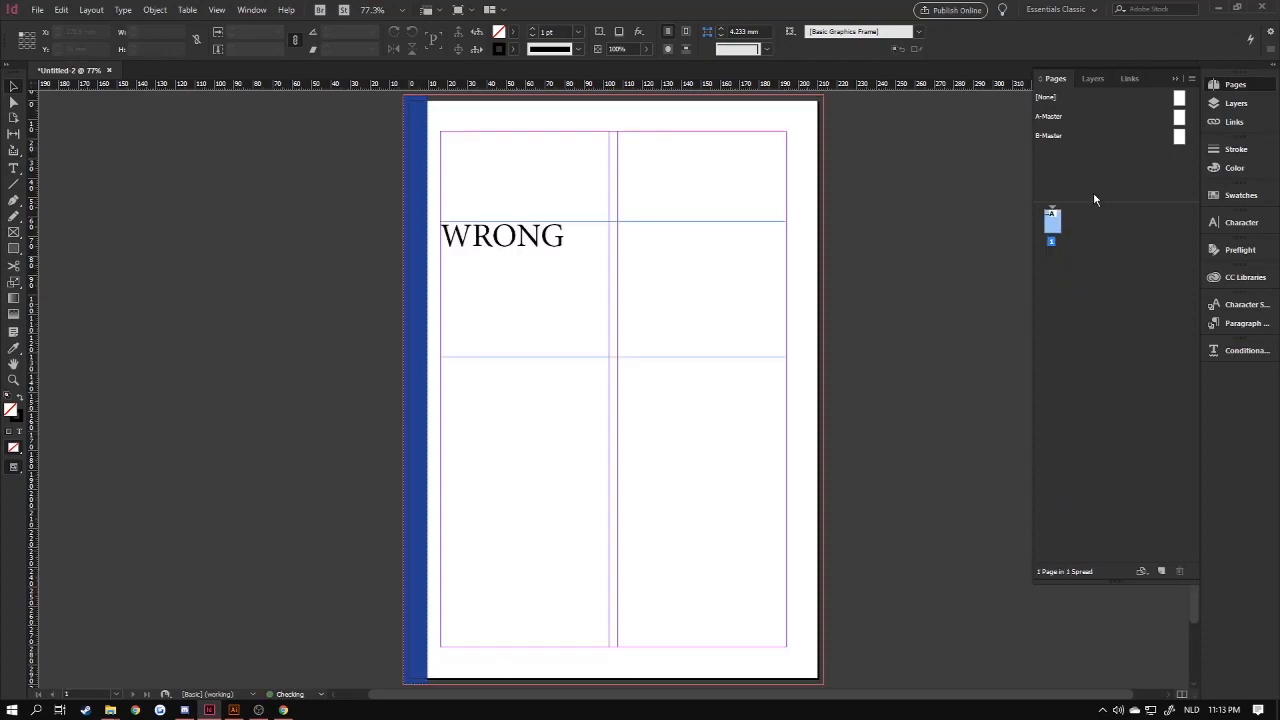
On A-Master, widen the blue bar to the left margin line at 19 mm and narrow it back to 12 mm.
double_click(1050, 116)
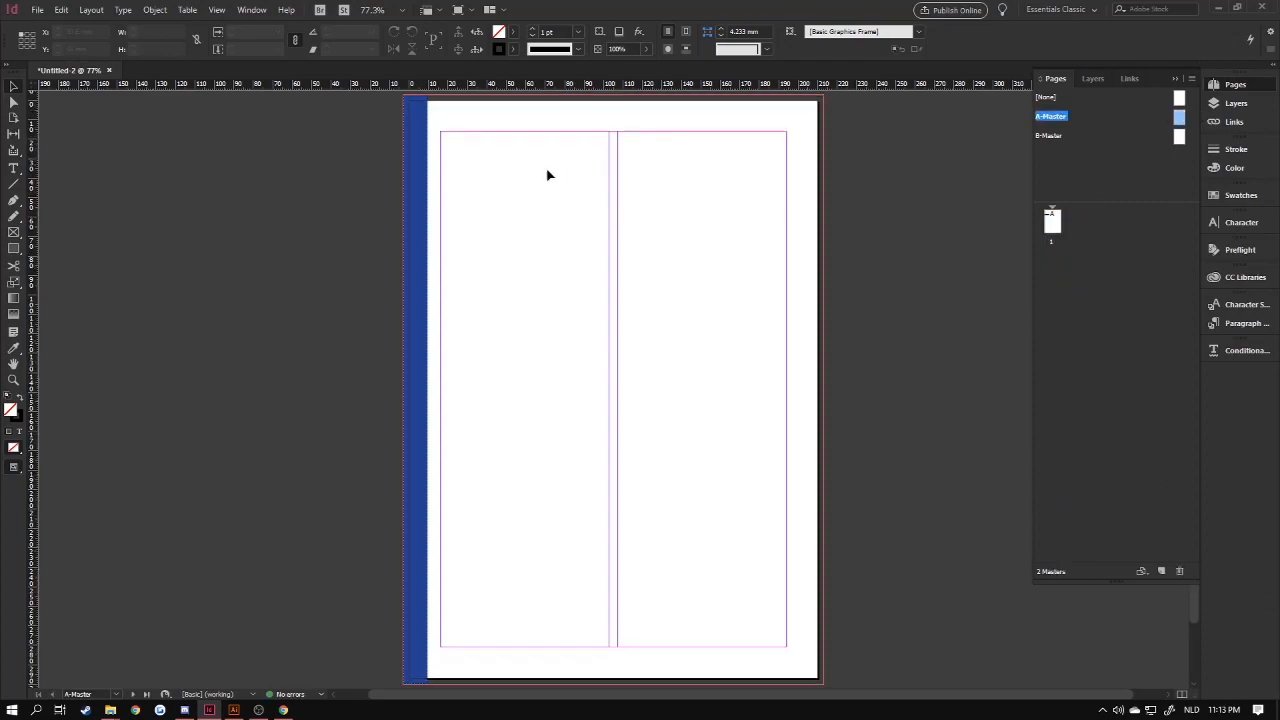
click(409, 213)
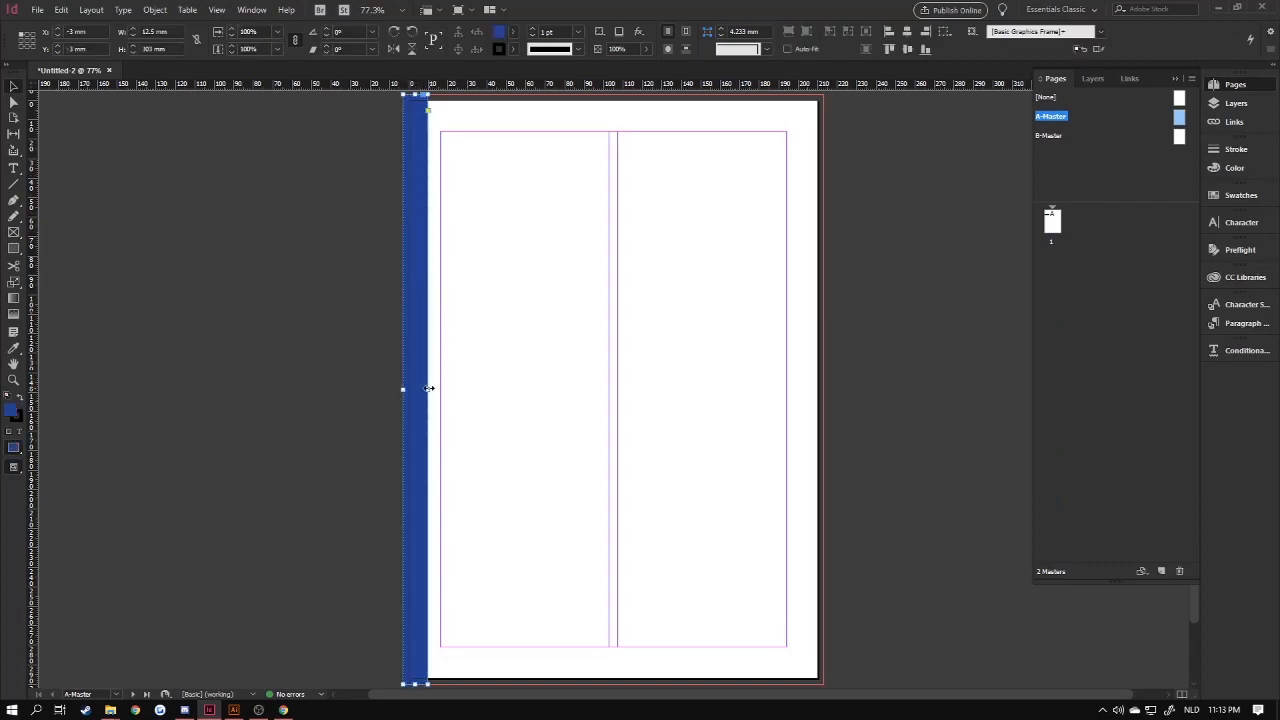
drag(426, 389, 441, 392)
click(449, 160)
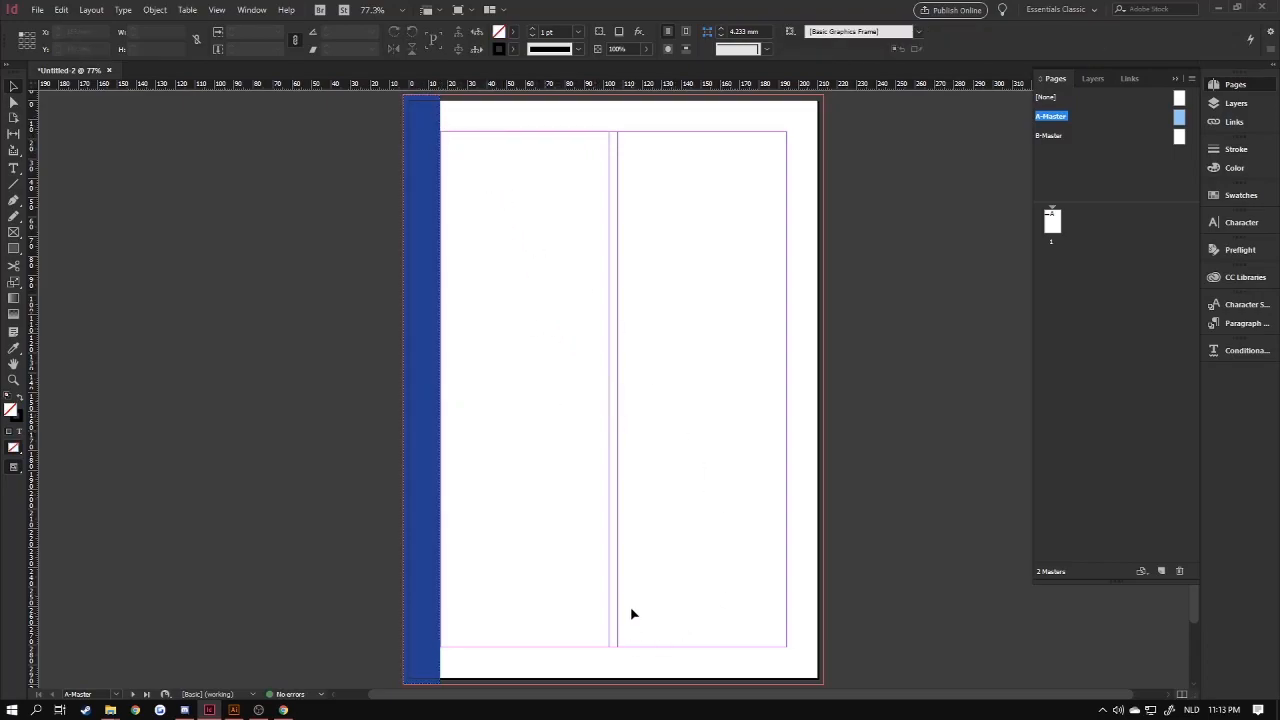
click(415, 480)
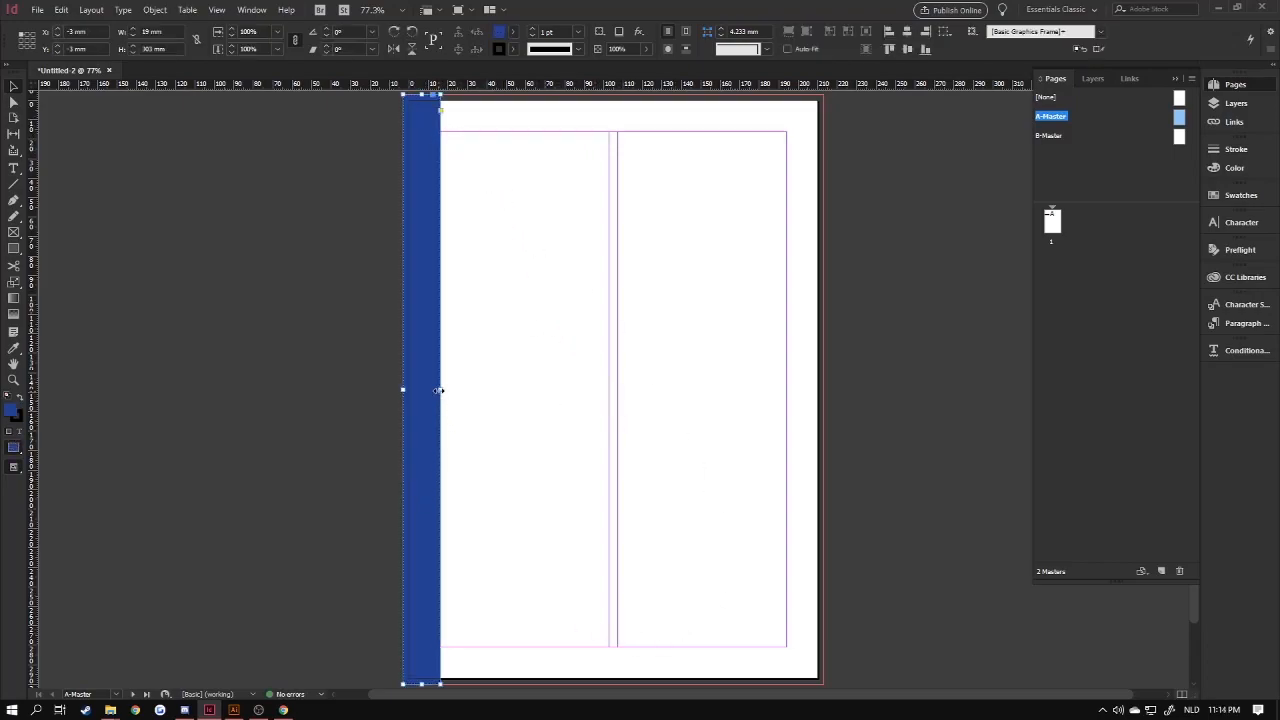
drag(440, 390, 426, 390)
click(504, 398)
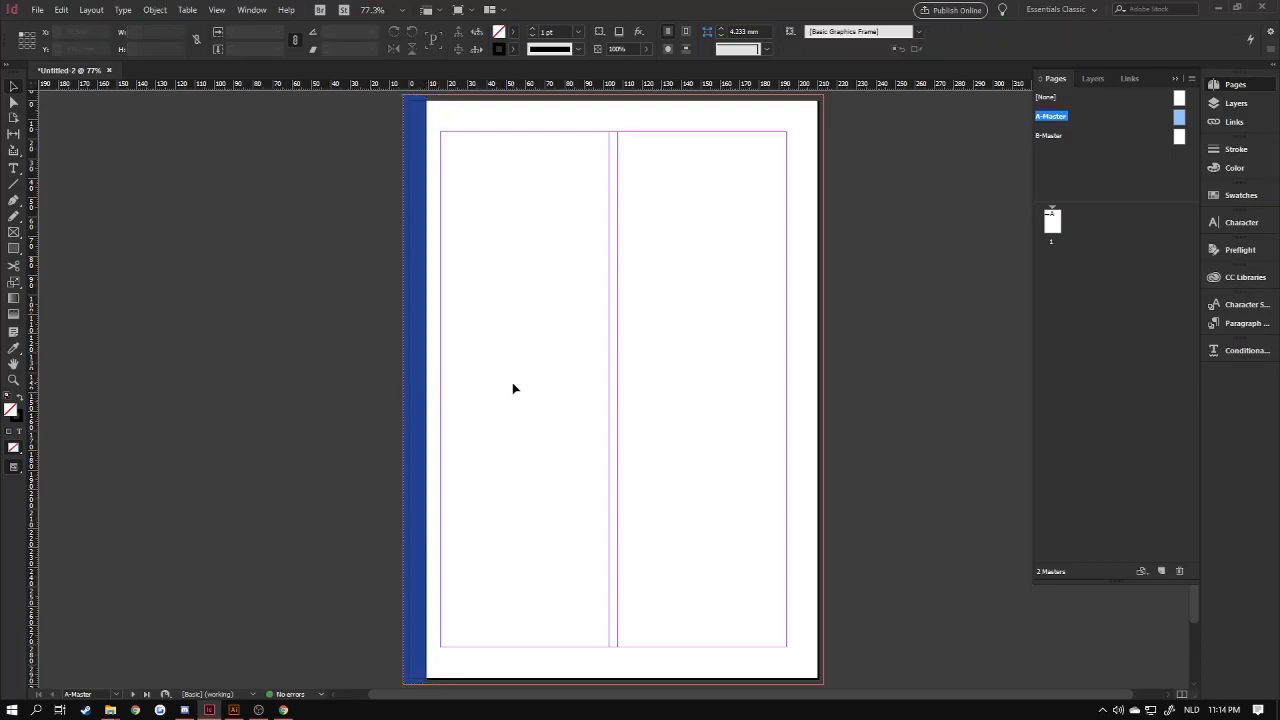
click(415, 459)
click(441, 460)
click(412, 547)
click(445, 536)
click(420, 534)
click(450, 531)
click(424, 533)
click(440, 514)
Narrow the blue bar on A-Master to about two thirds of its width, keeping its outer edge on the bleed.
click(416, 194)
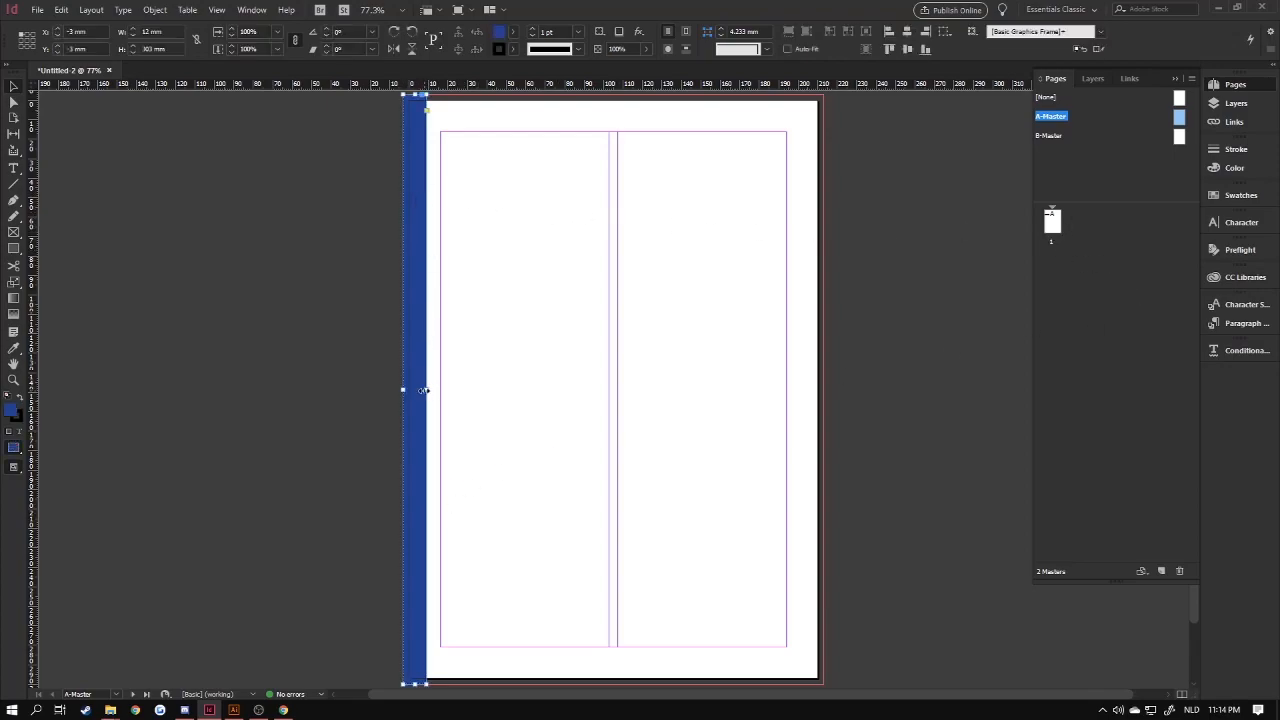
drag(425, 390, 419, 391)
click(555, 377)
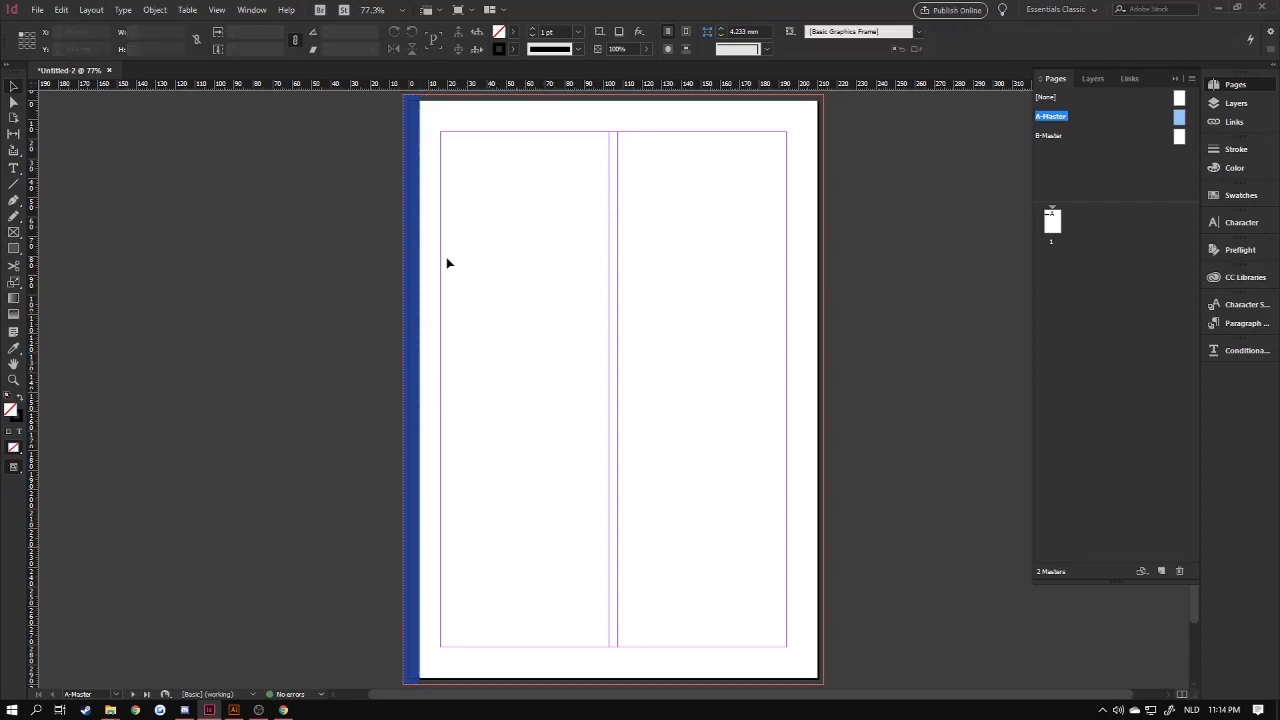
Add a text frame at the top of A-Master's left column with the text TITLE in 36 pt Montserrat Black.
click(13, 170)
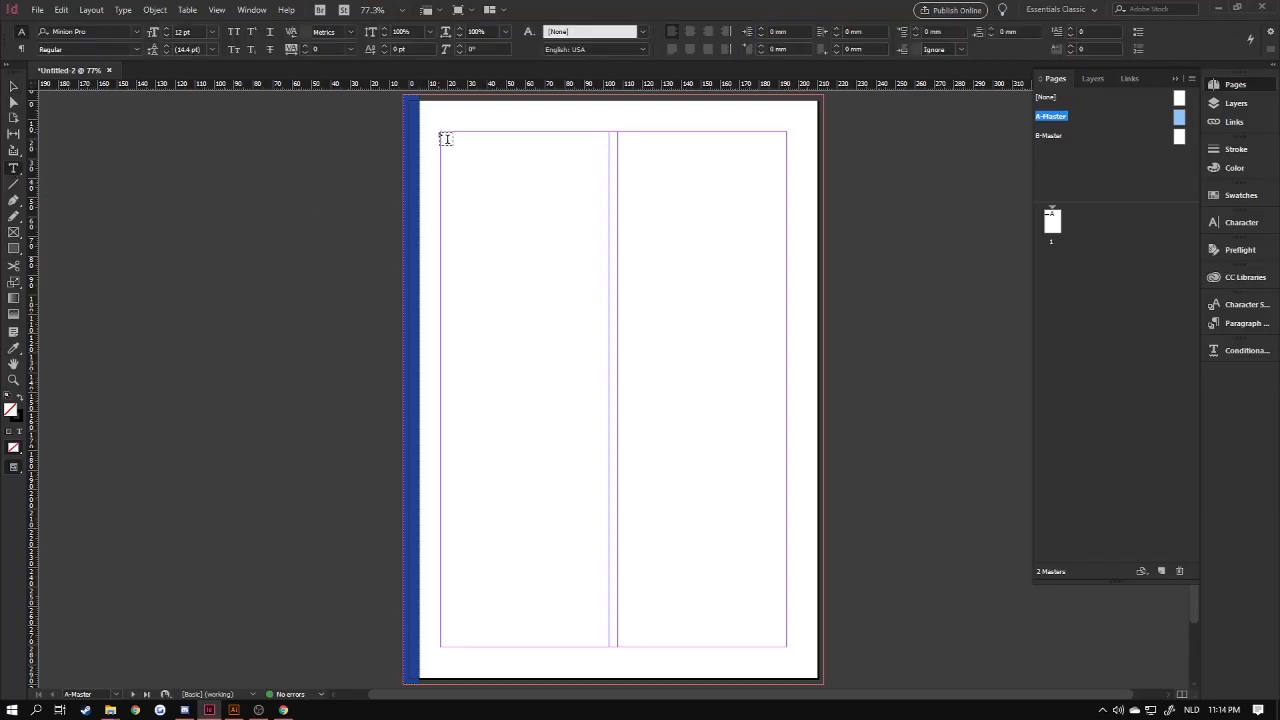
drag(441, 132, 589, 173)
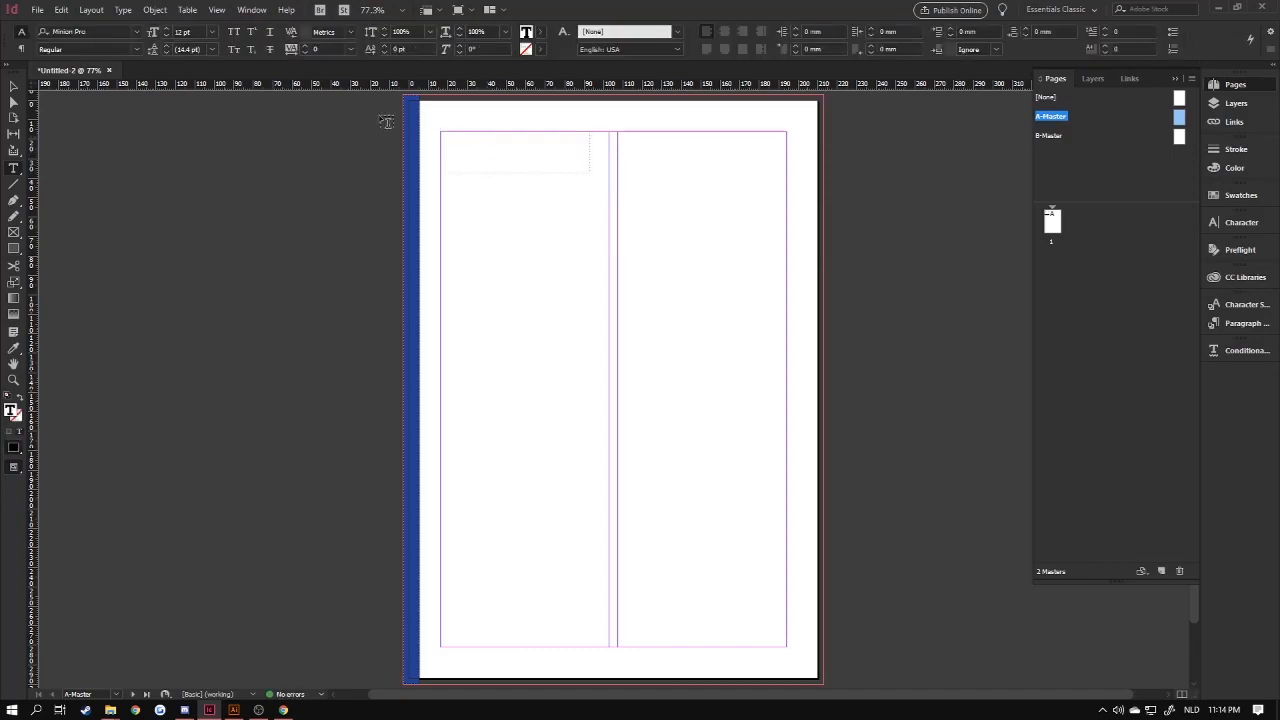
click(213, 33)
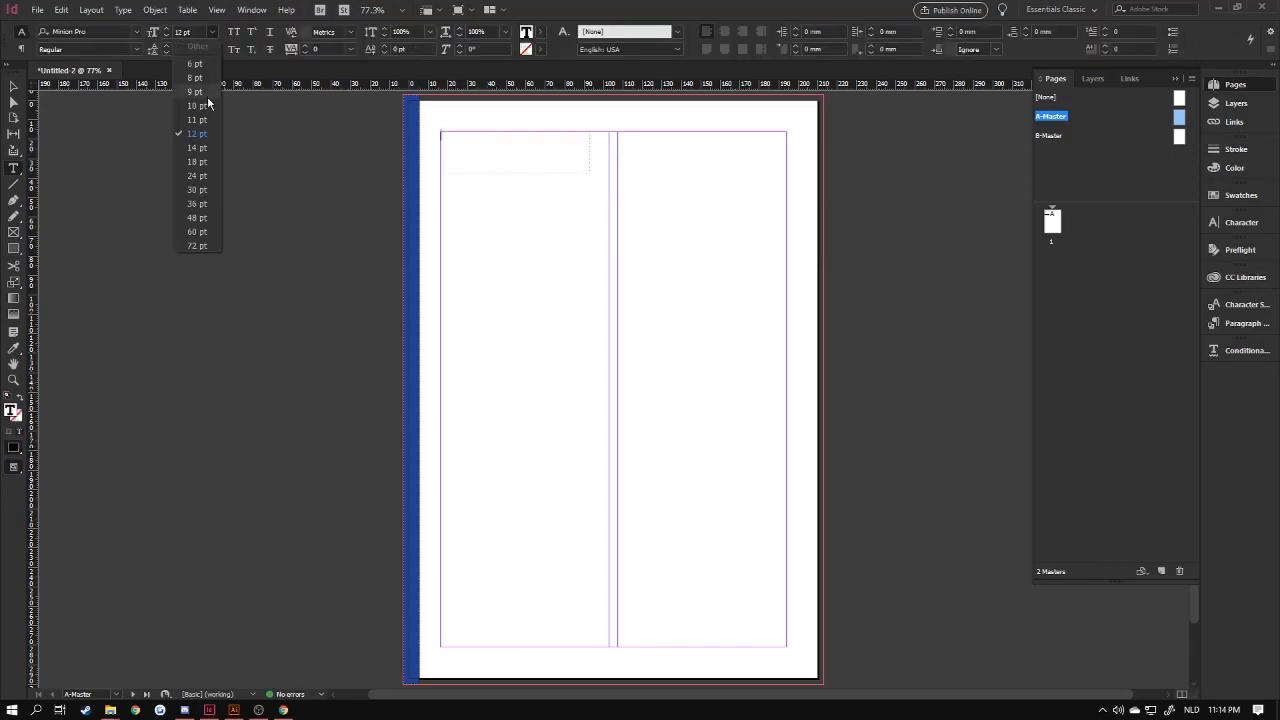
click(198, 203)
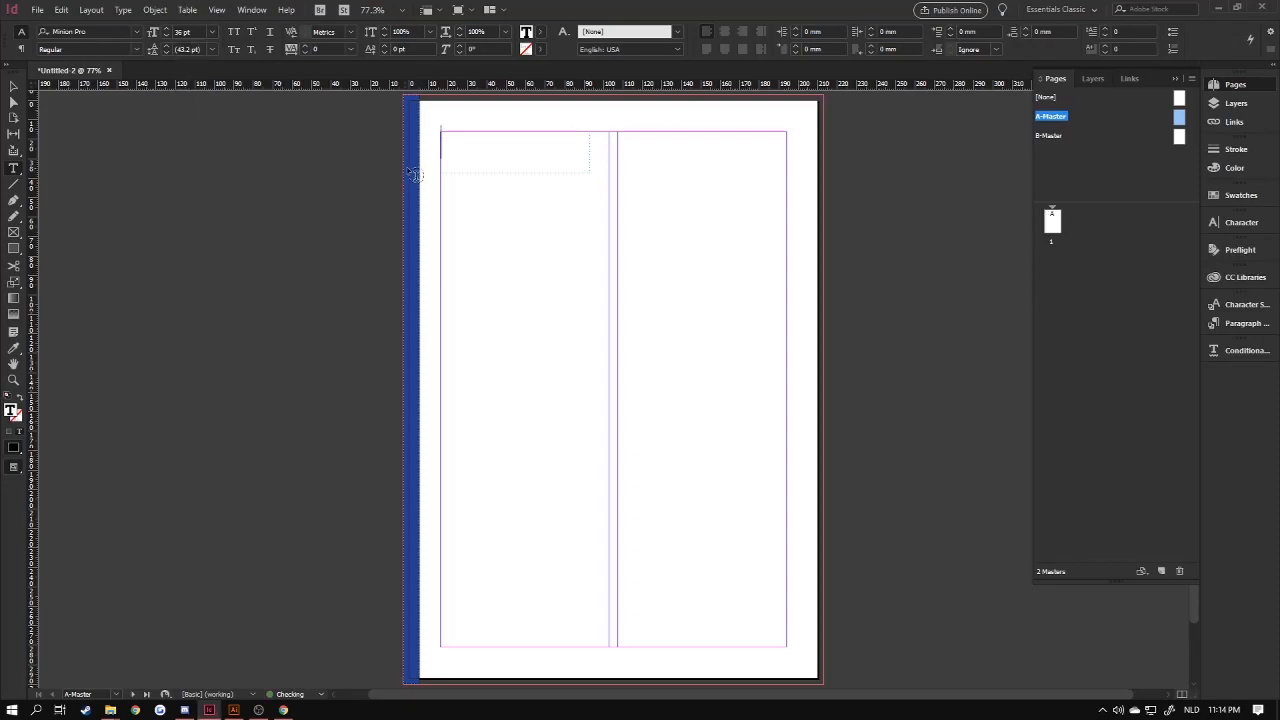
click(104, 31)
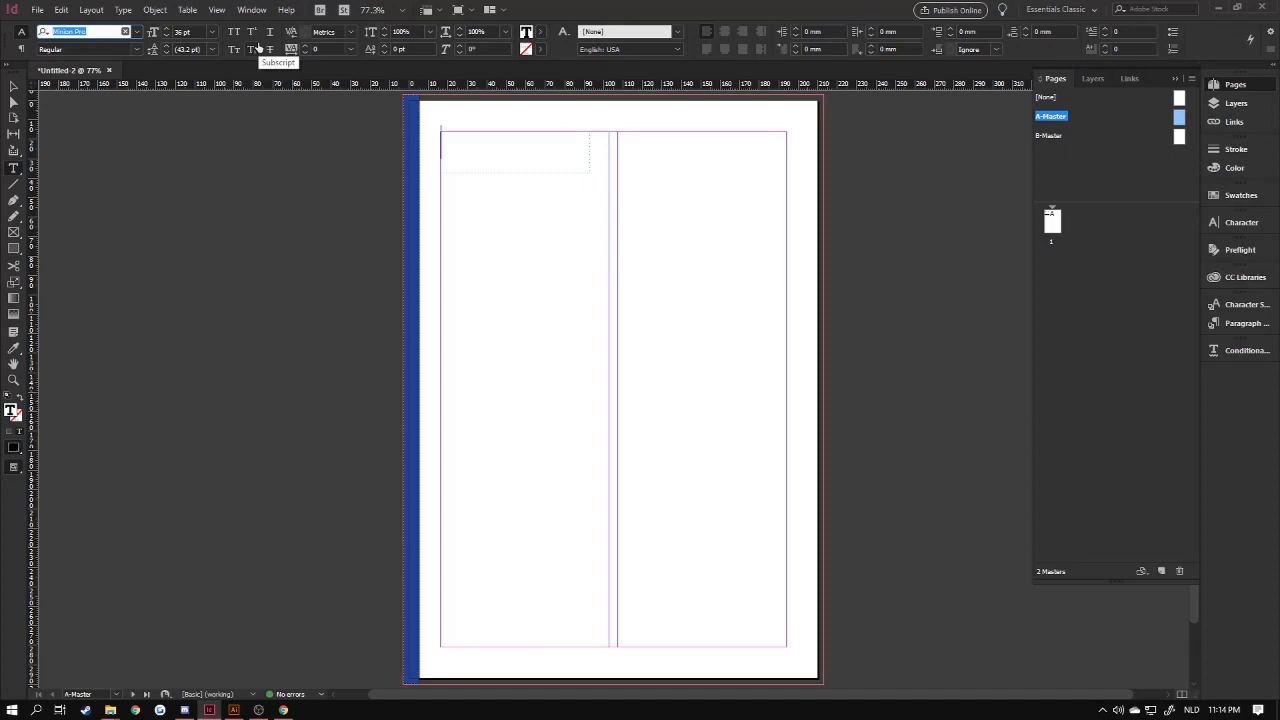
text(monts)
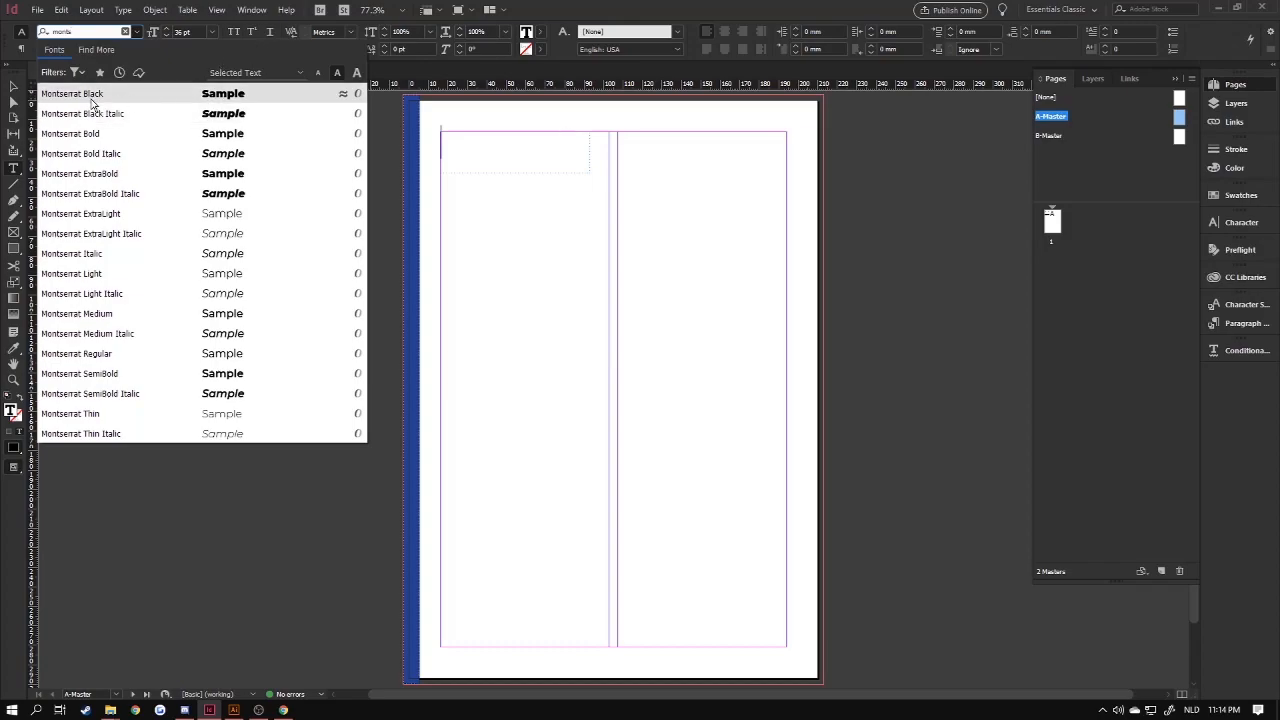
click(91, 99)
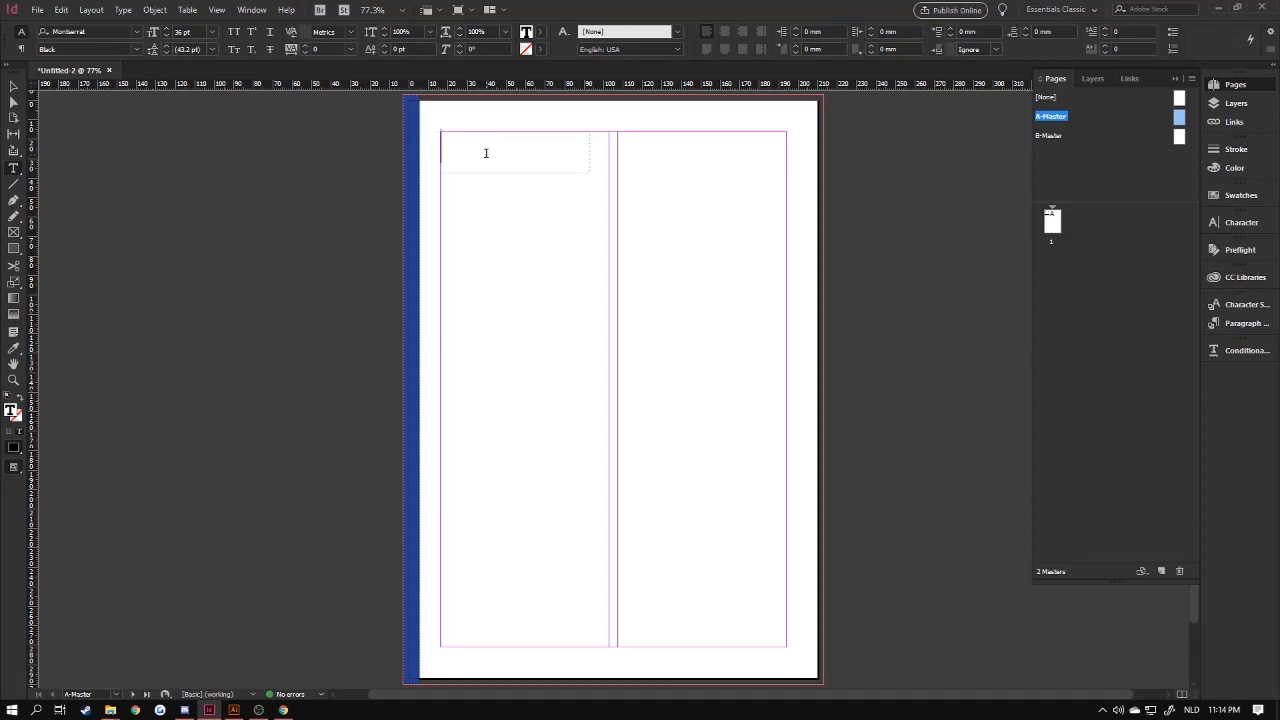
text(TITLE)
Try the Bold style on the TITLE text and set its font style to ExtraBold.
drag(516, 148, 420, 154)
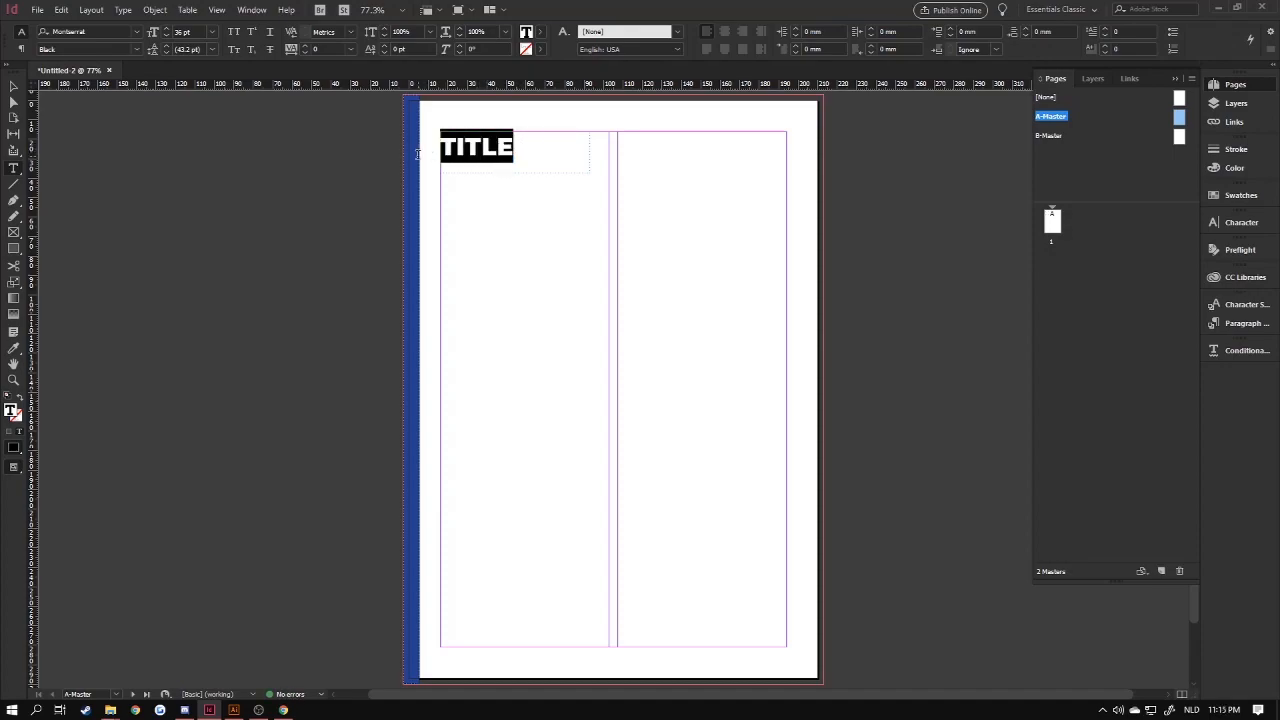
click(140, 49)
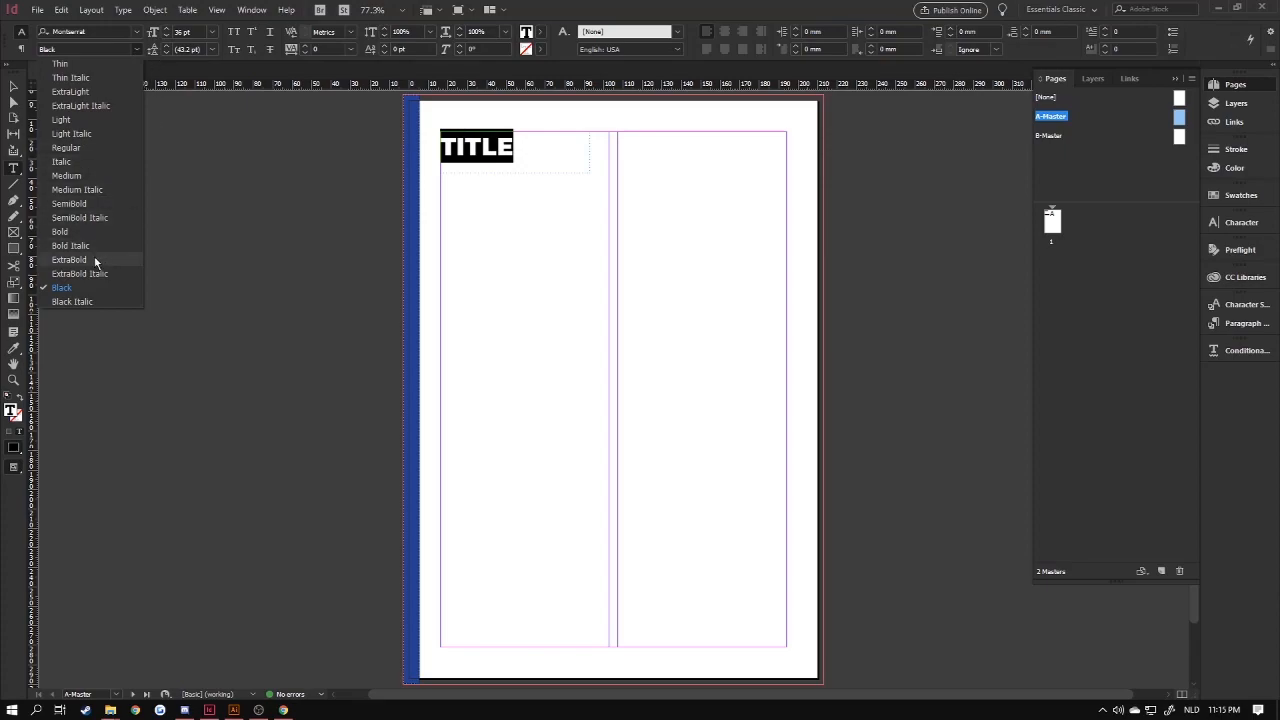
click(75, 236)
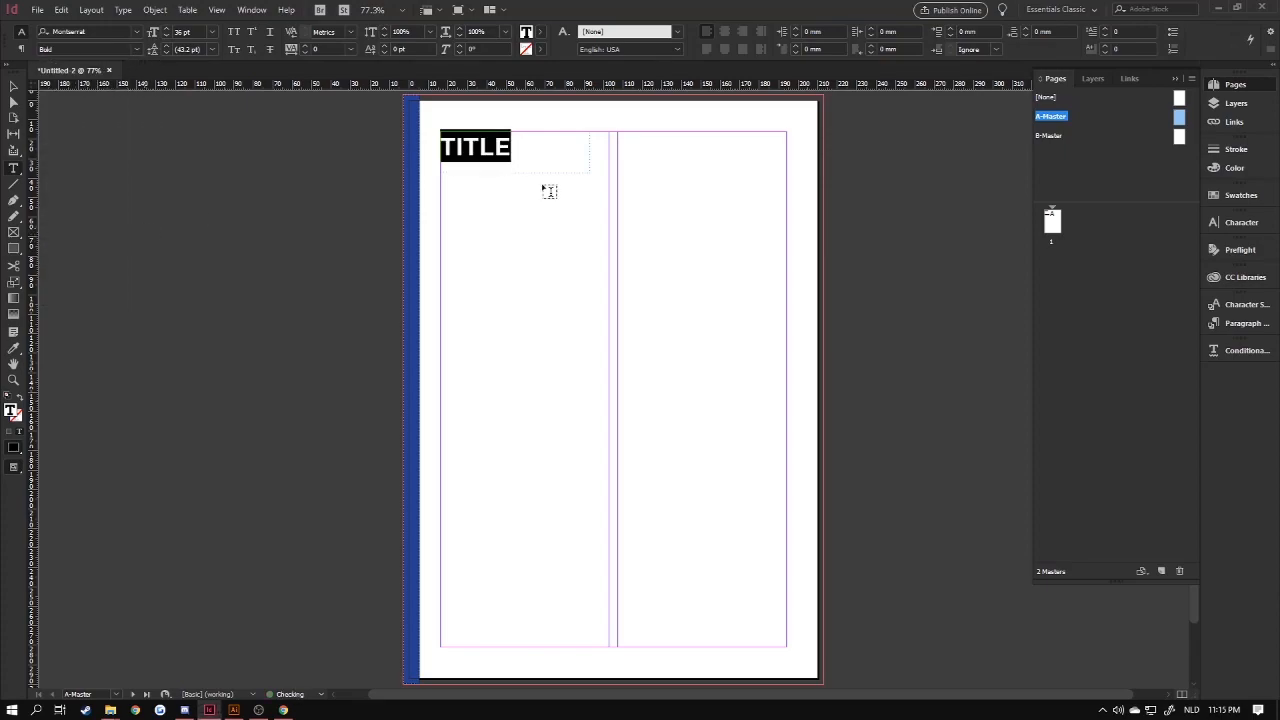
click(133, 52)
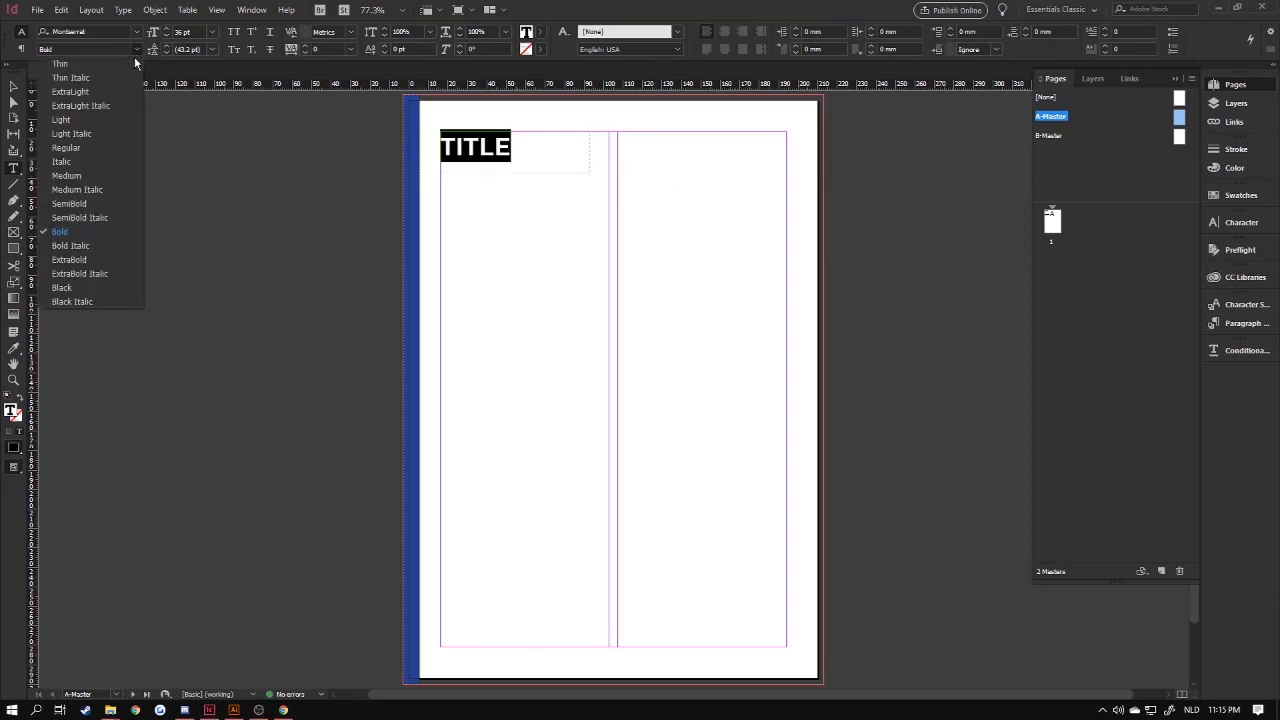
click(78, 246)
click(529, 163)
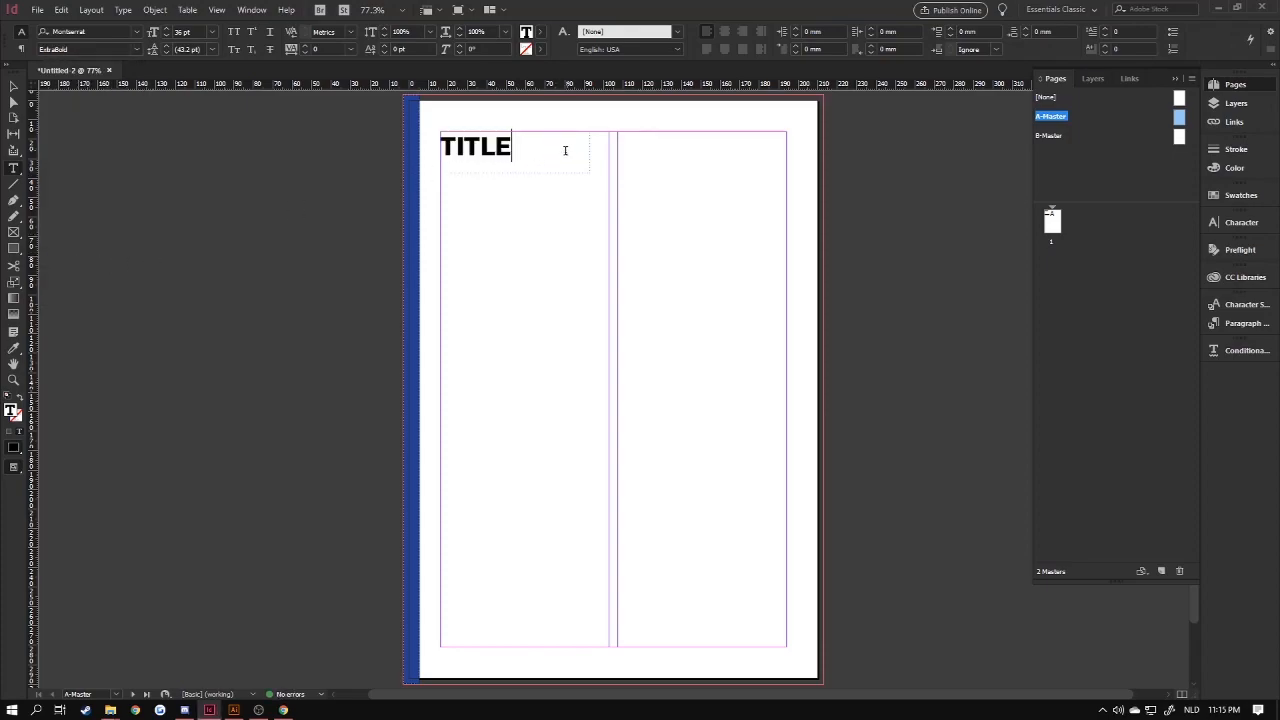
Select the whole TITLE text on A-Master.
key(ctrl+a)
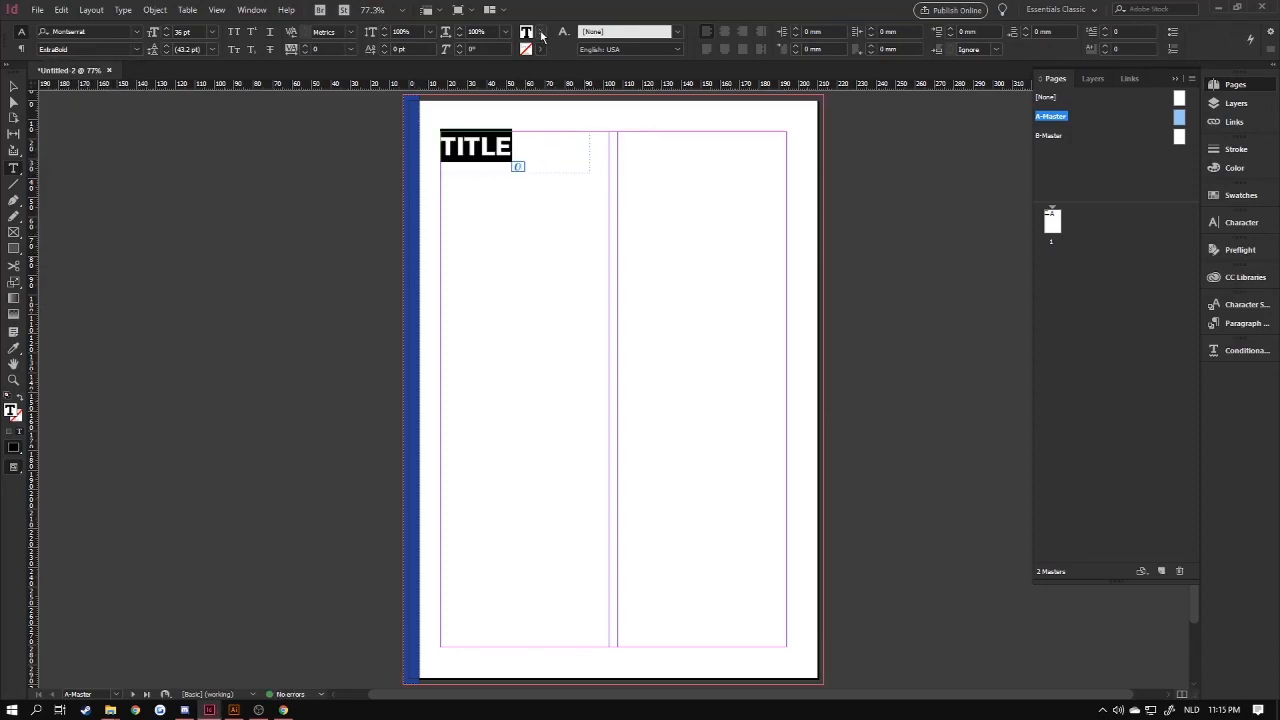
click(541, 34)
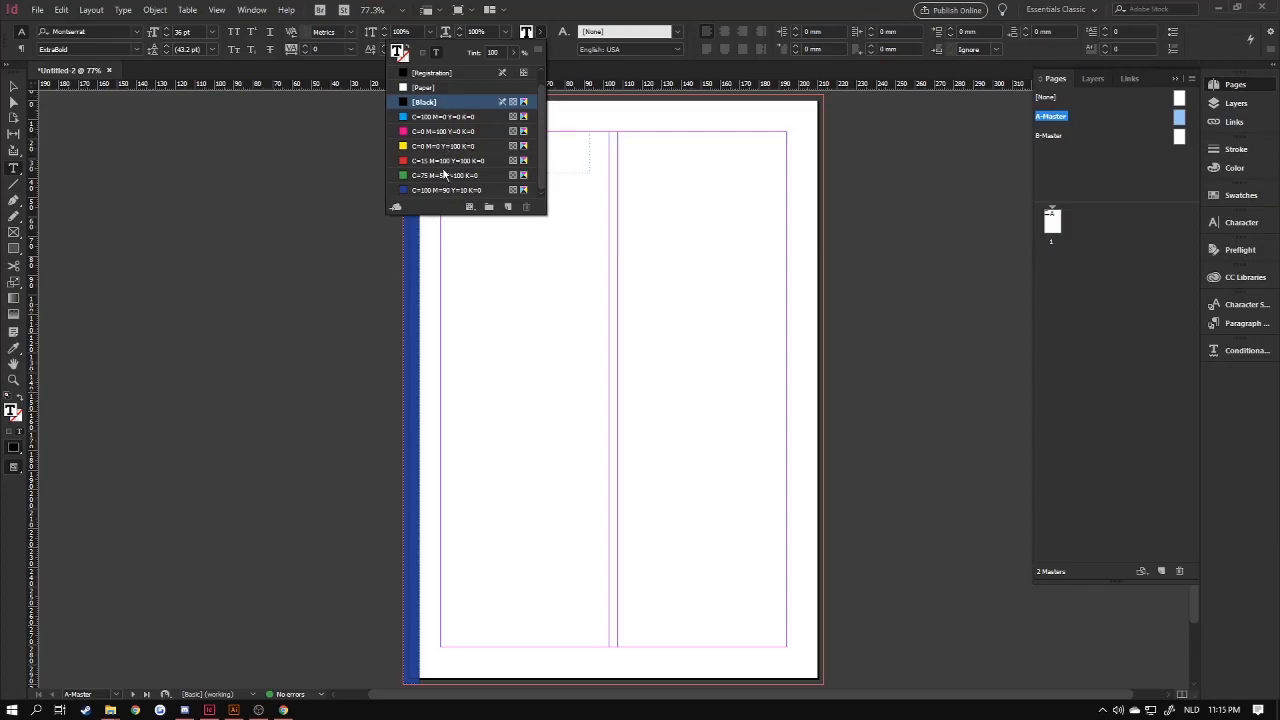
click(573, 17)
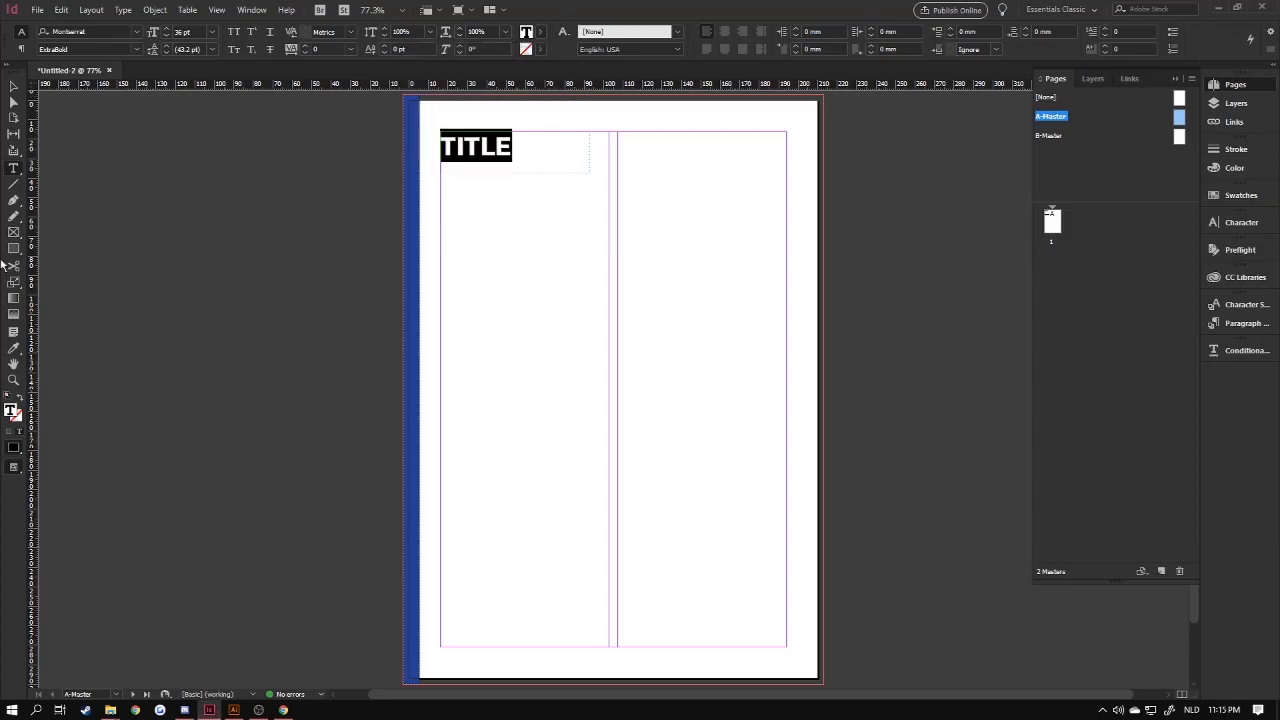
double_click(10, 414)
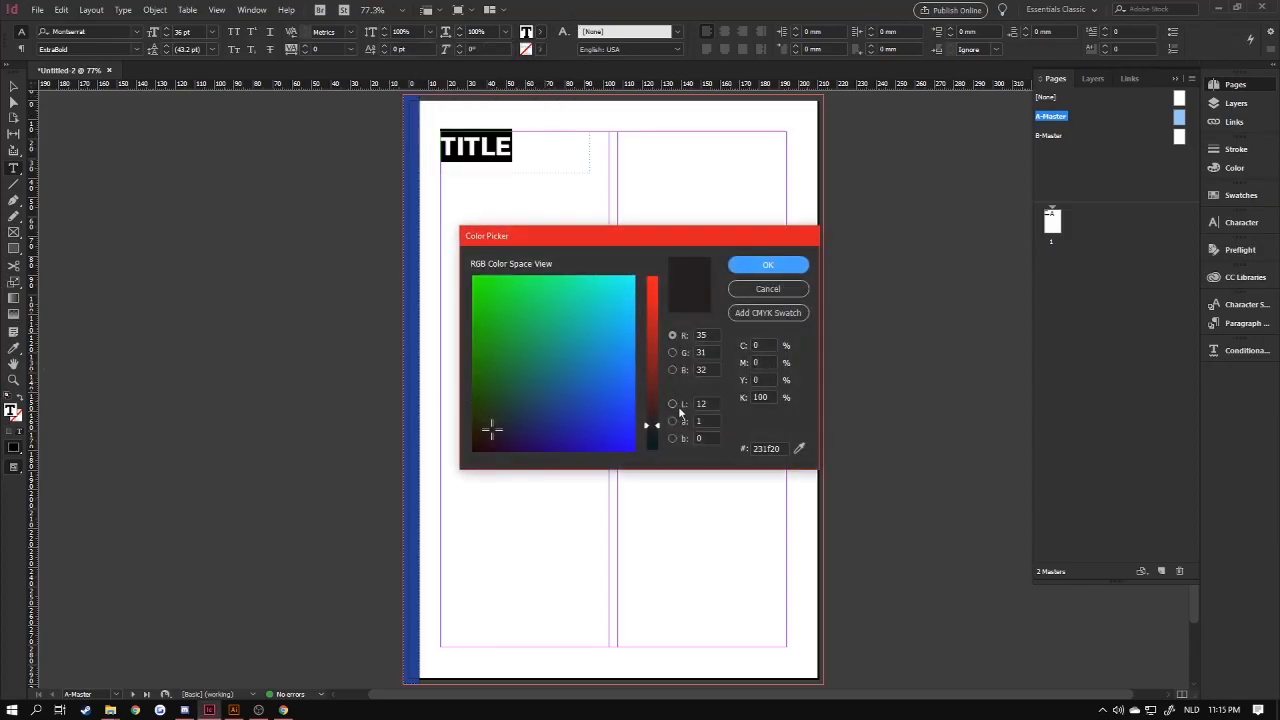
double_click(772, 448)
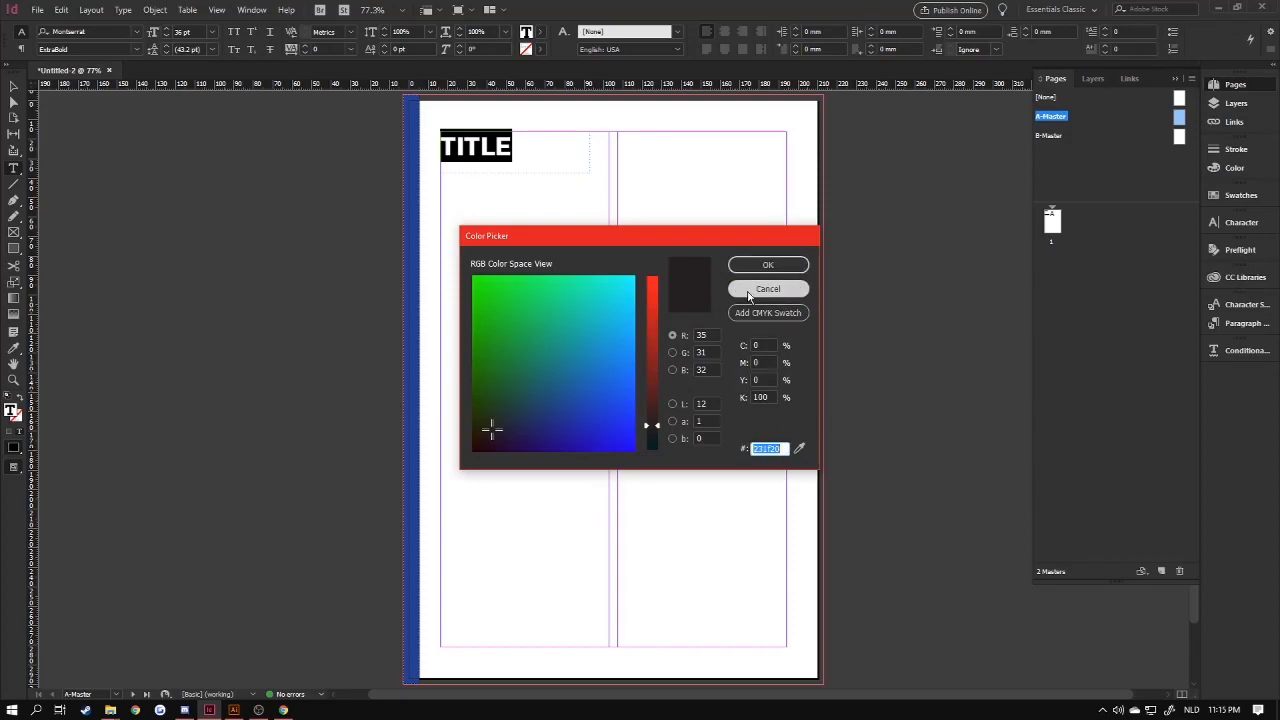
click(765, 290)
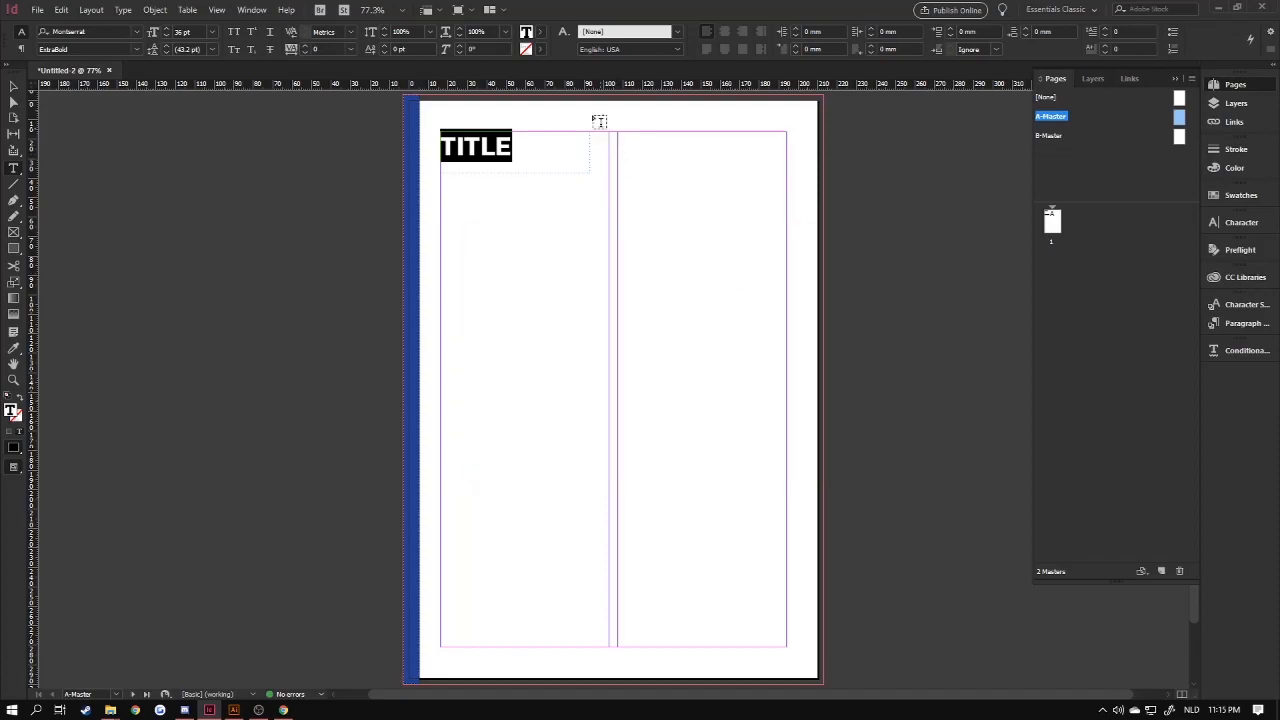
Color the TITLE text with the blue swatch C=100 M=90 Y=10 K=0 and deselect its frame.
click(540, 32)
scroll(462, 185, down, 1)
click(462, 192)
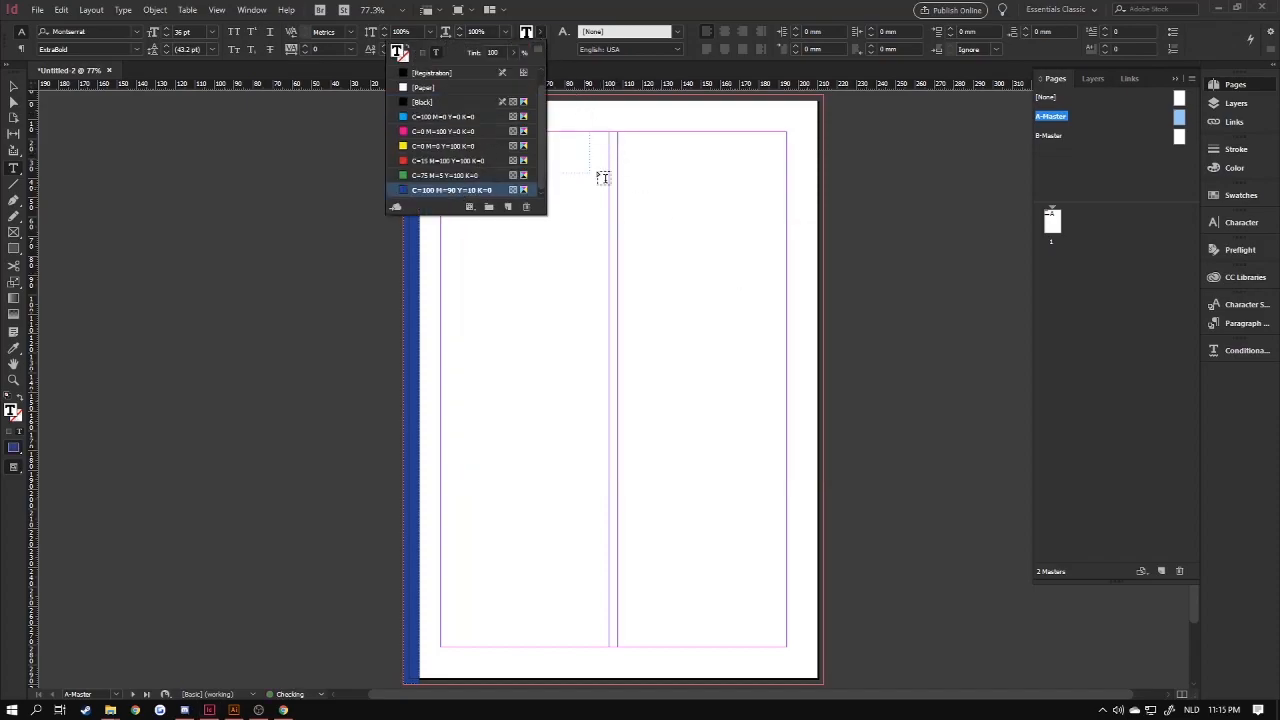
click(574, 168)
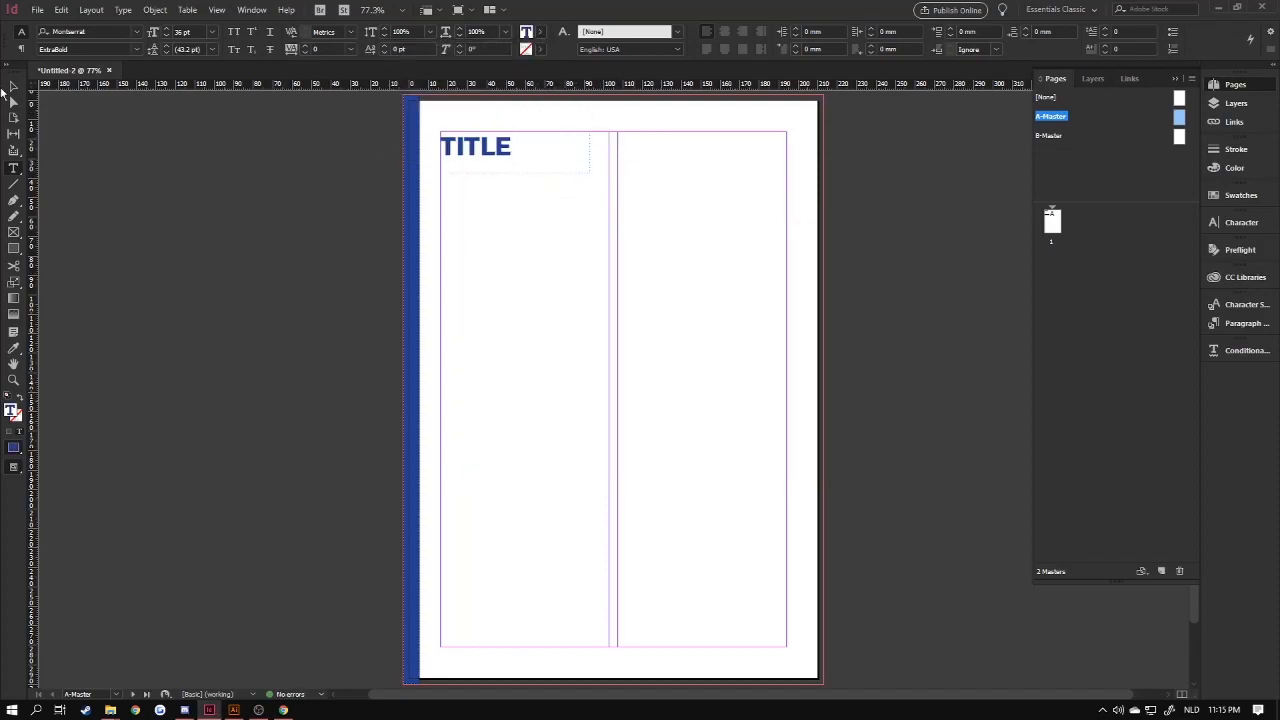
key(Escape)
click(529, 237)
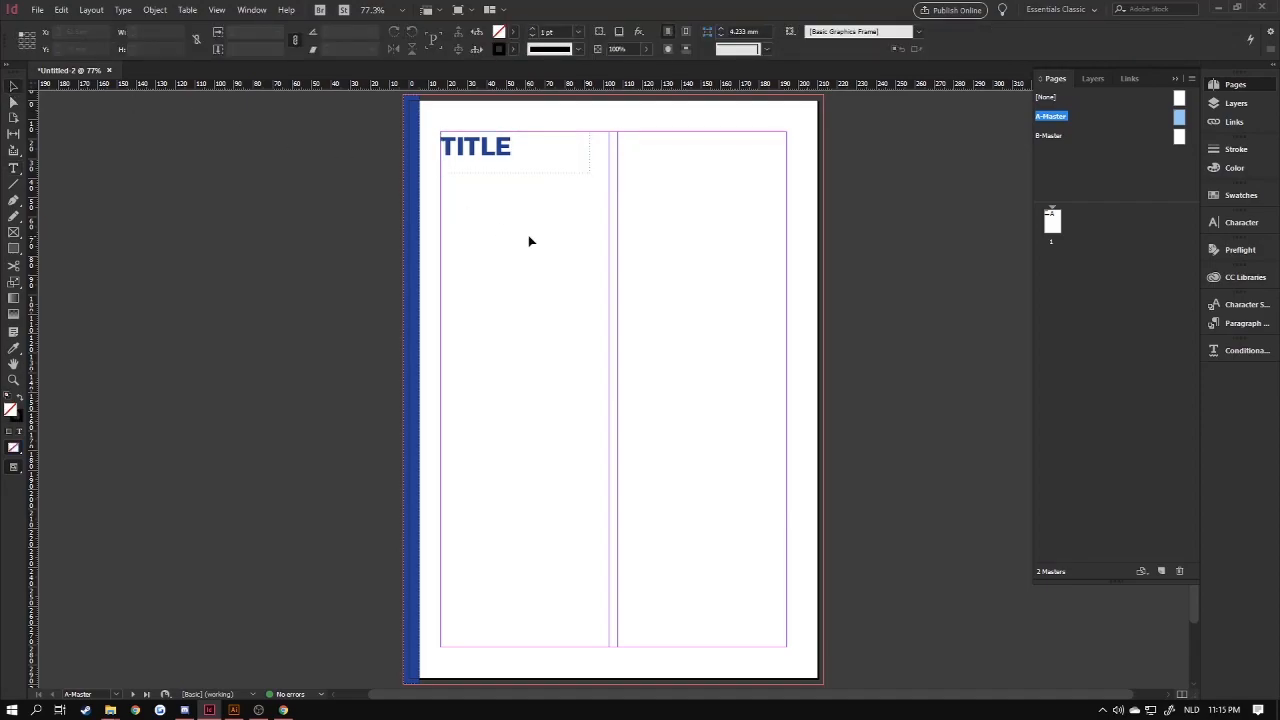
Go to page 1, add three new pages after it, and undo all three additions.
double_click(1047, 222)
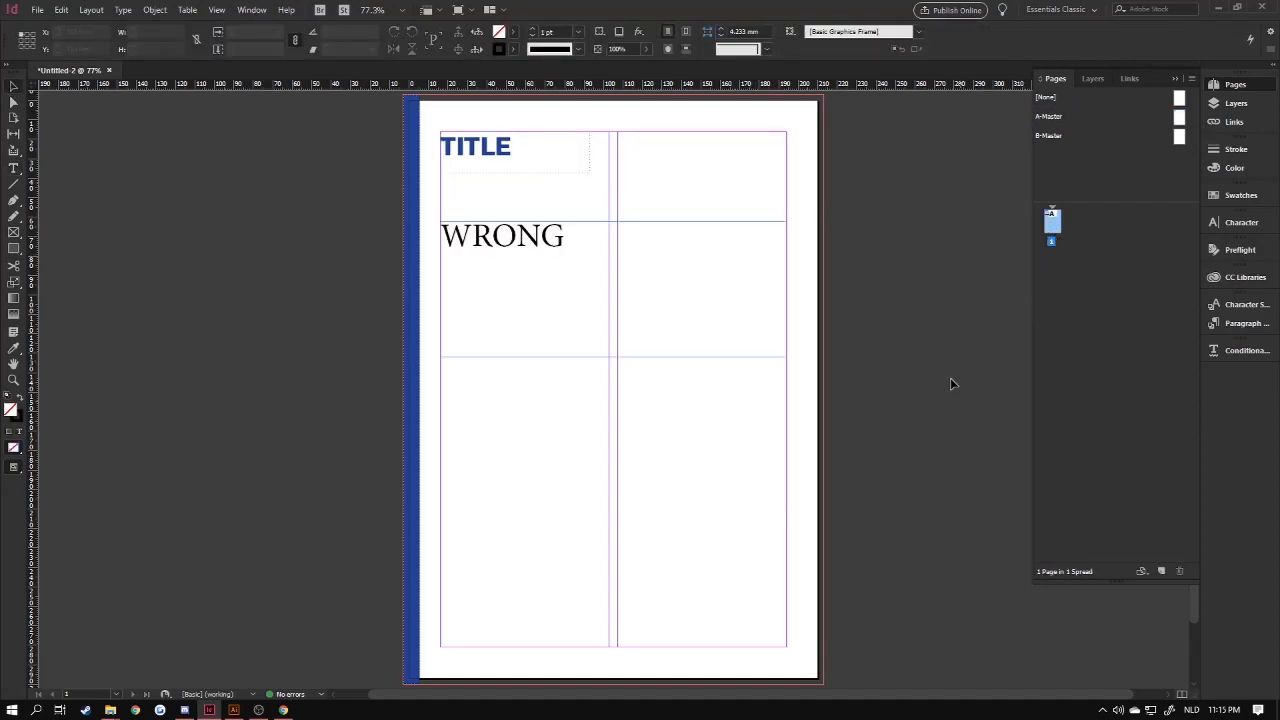
click(1162, 572)
click(1162, 572)
click(1162, 572)
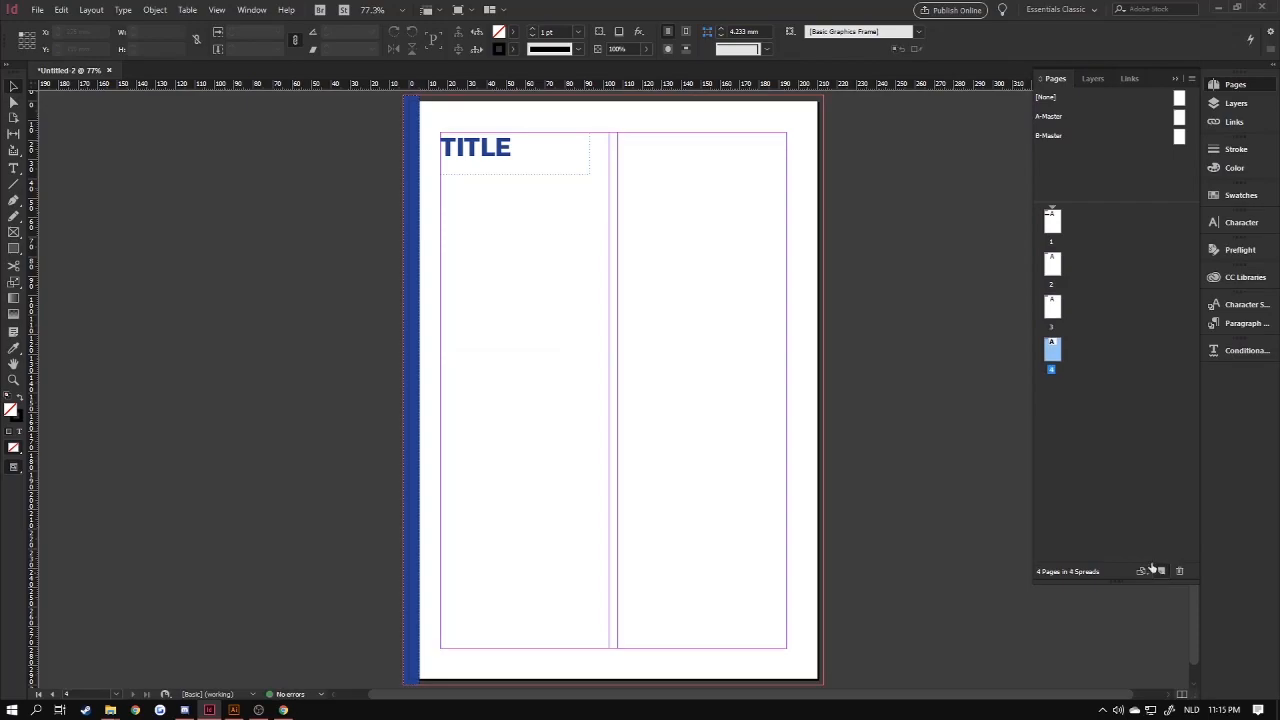
key(ctrl+z)
key(ctrl+z)
key(ctrl+z)
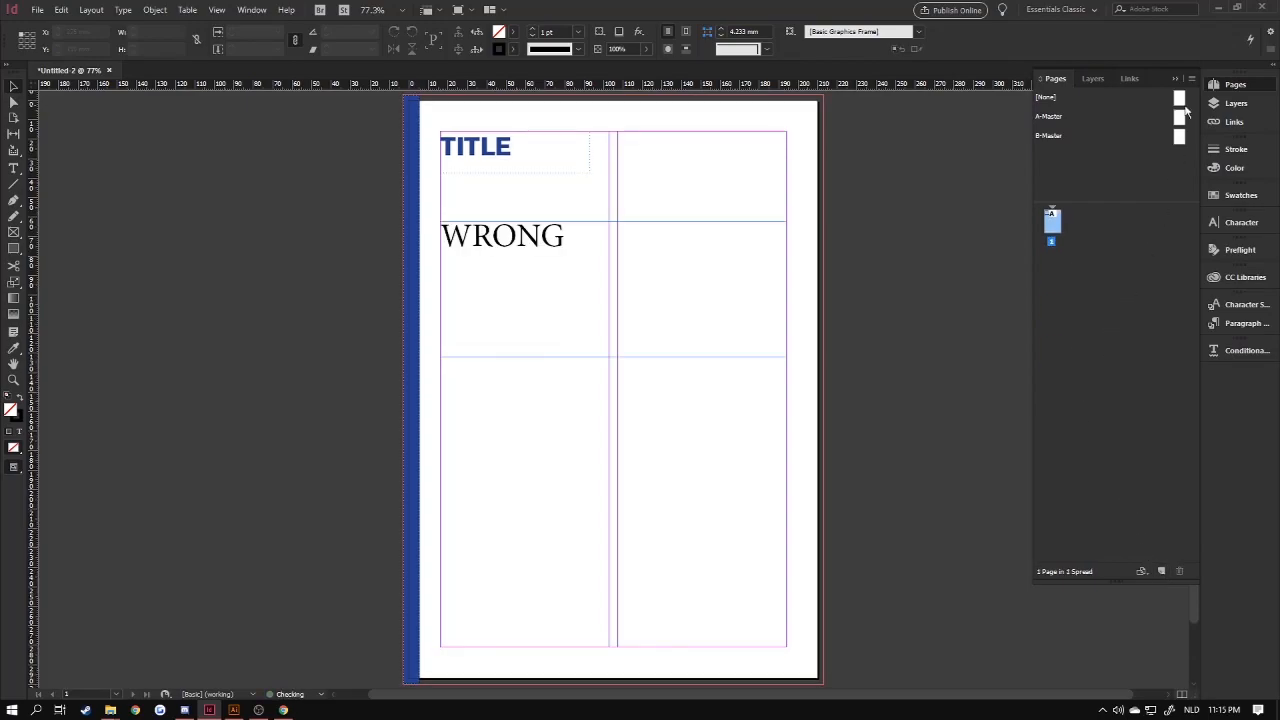
Open A-Master and raise the bottom edge of the TITLE frame so it sits closer to the text.
click(1180, 118)
double_click(1178, 122)
double_click(1052, 232)
double_click(1180, 118)
click(497, 169)
drag(514, 172, 514, 165)
click(519, 185)
Draw a text frame about 46 mm wide below TITLE at the left margin and set its font to Montserrat Medium.
key(t)
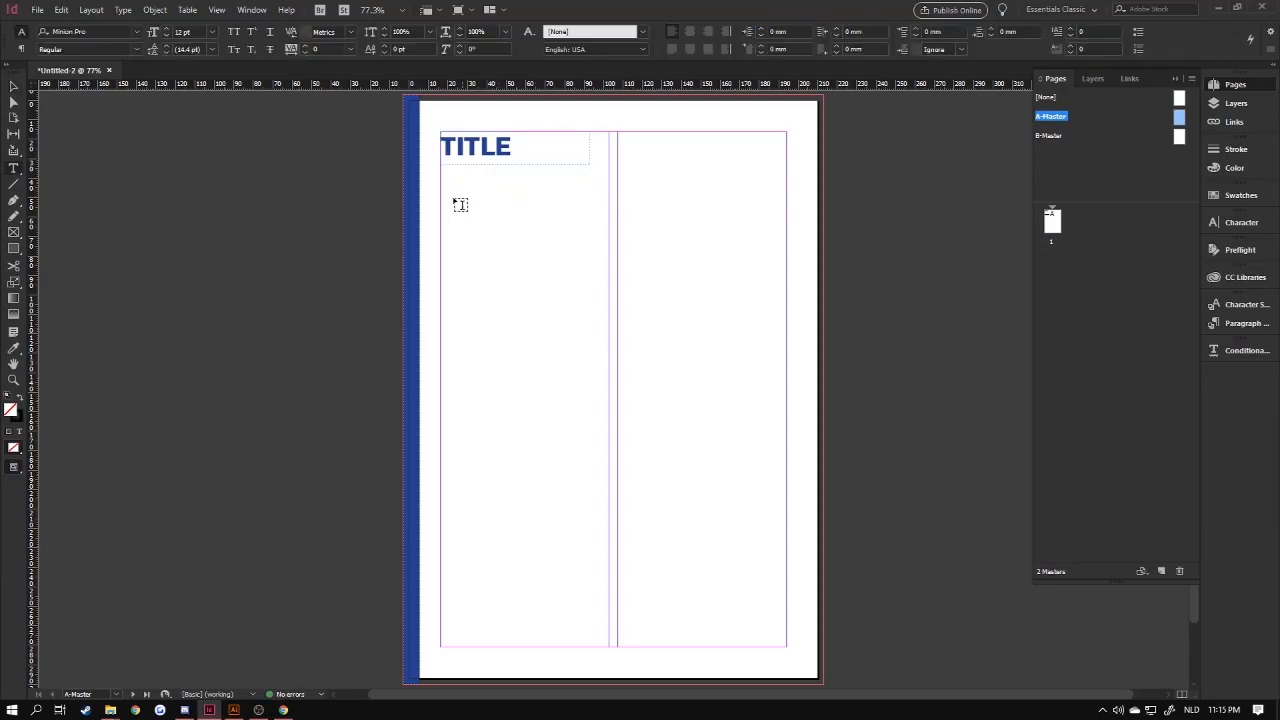
drag(441, 203, 530, 218)
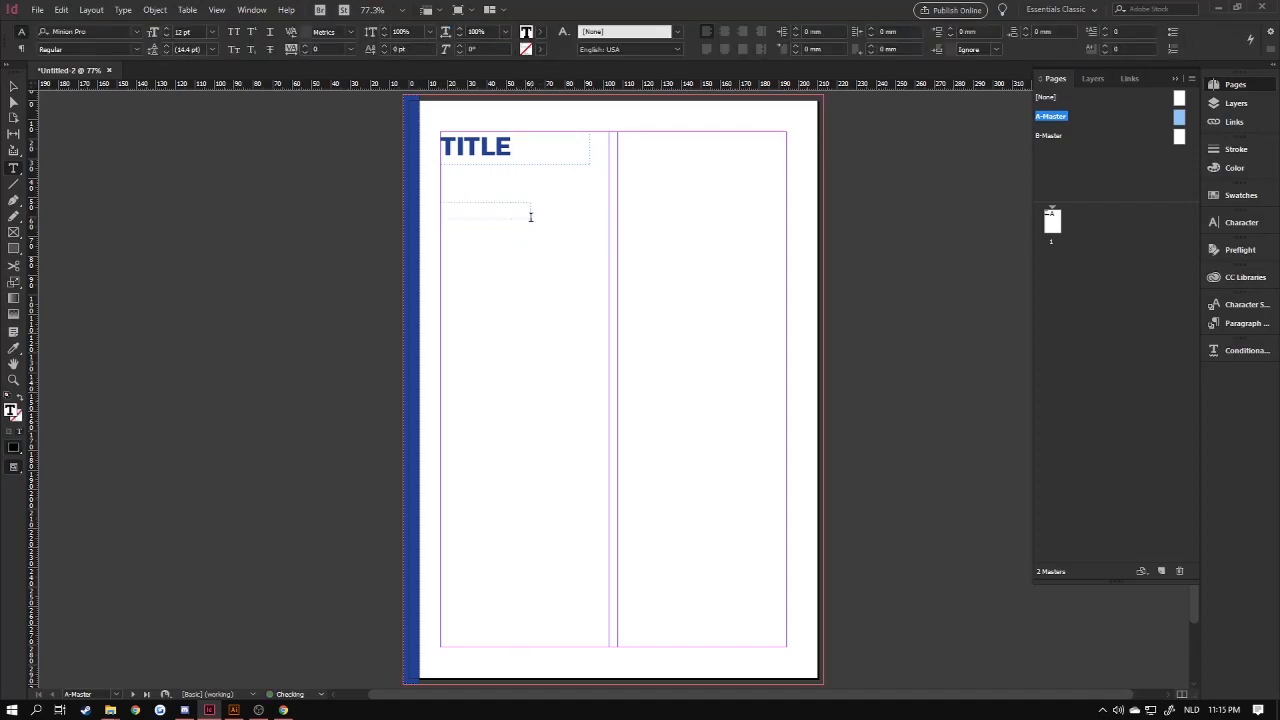
click(124, 32)
text(mont)
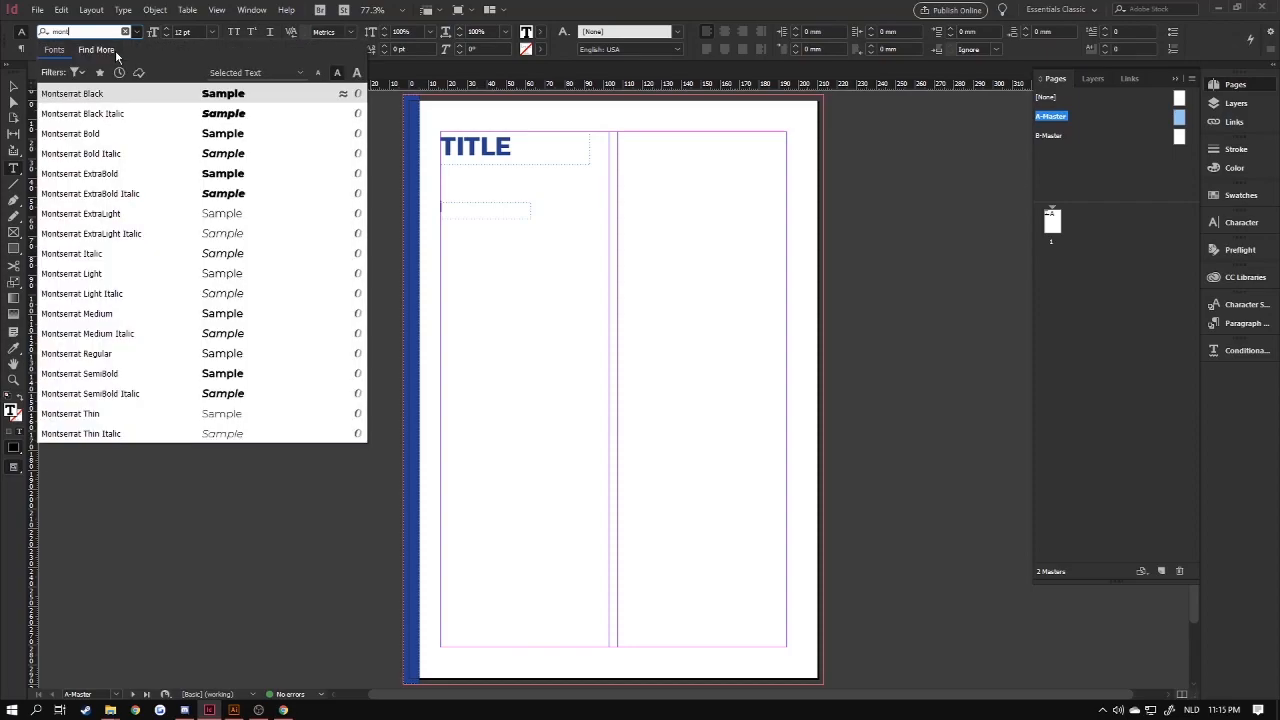
click(110, 316)
click(457, 207)
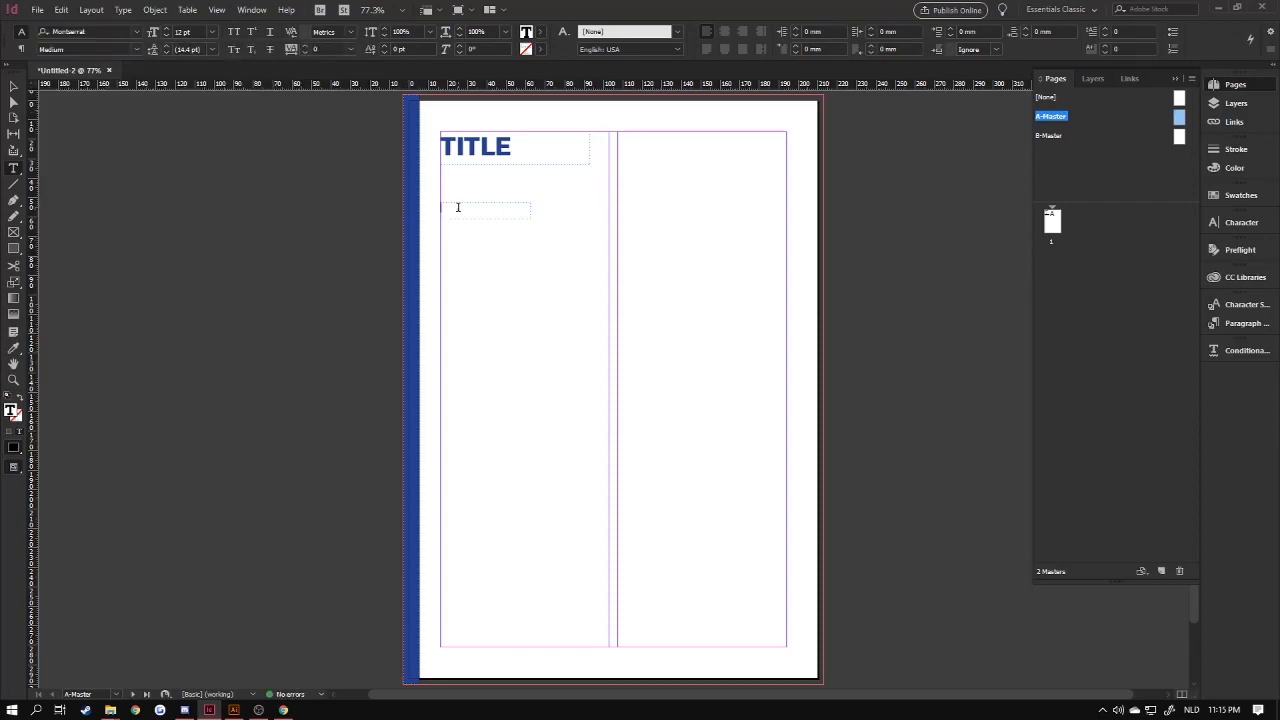
Set the new frame's font size to 24 pt and enter the text SUBTITLE.
click(212, 31)
click(197, 184)
text(SU)
text(ITLE)
Color the SUBTITLE text with the blue swatch C=100 M=90 Y=10 K=0 and check the page briefly in preview mode.
click(13, 87)
double_click(523, 214)
key(ctrl+a)
click(539, 32)
scroll(446, 230, down, 1)
scroll(523, 140, up, 2)
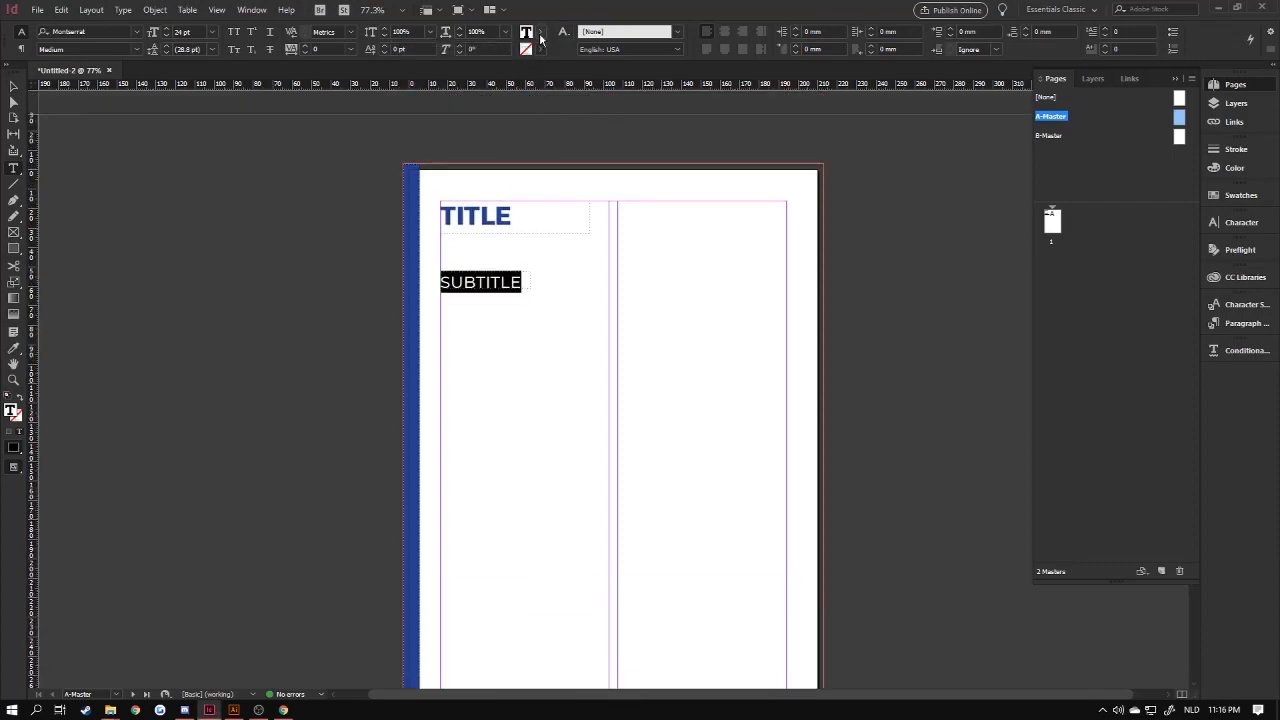
click(540, 35)
click(434, 190)
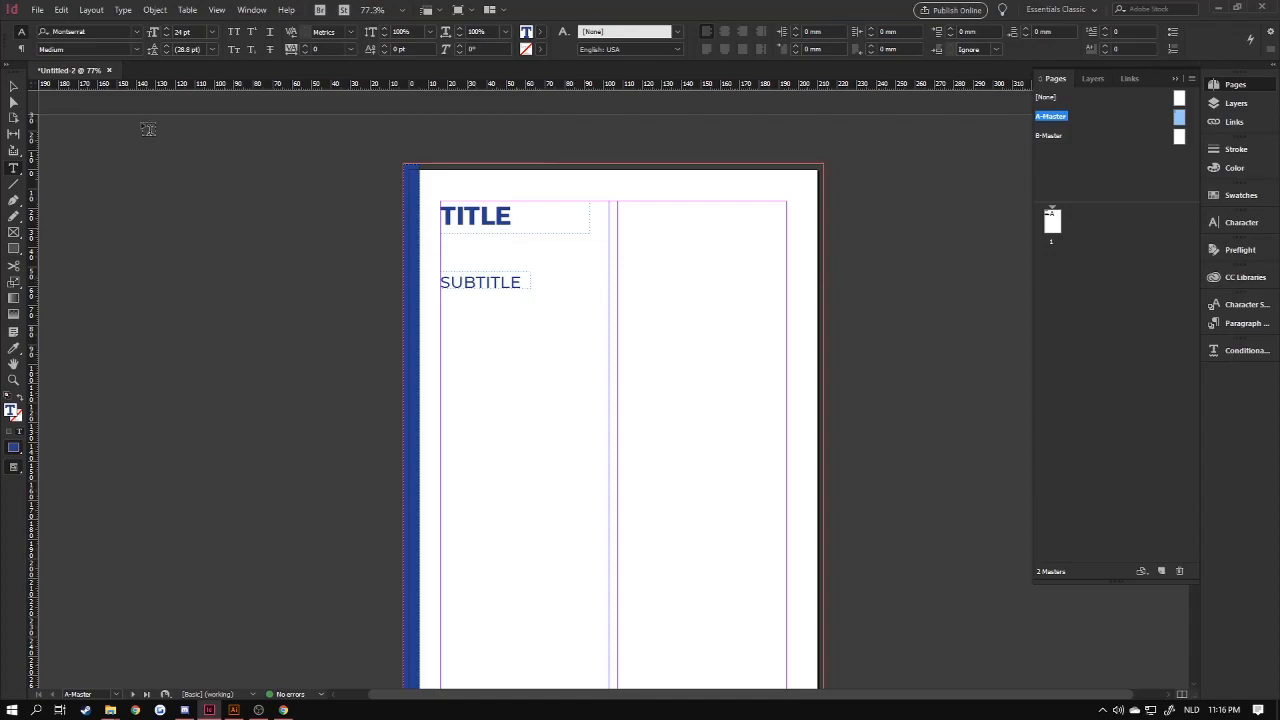
key(Escape)
click(501, 342)
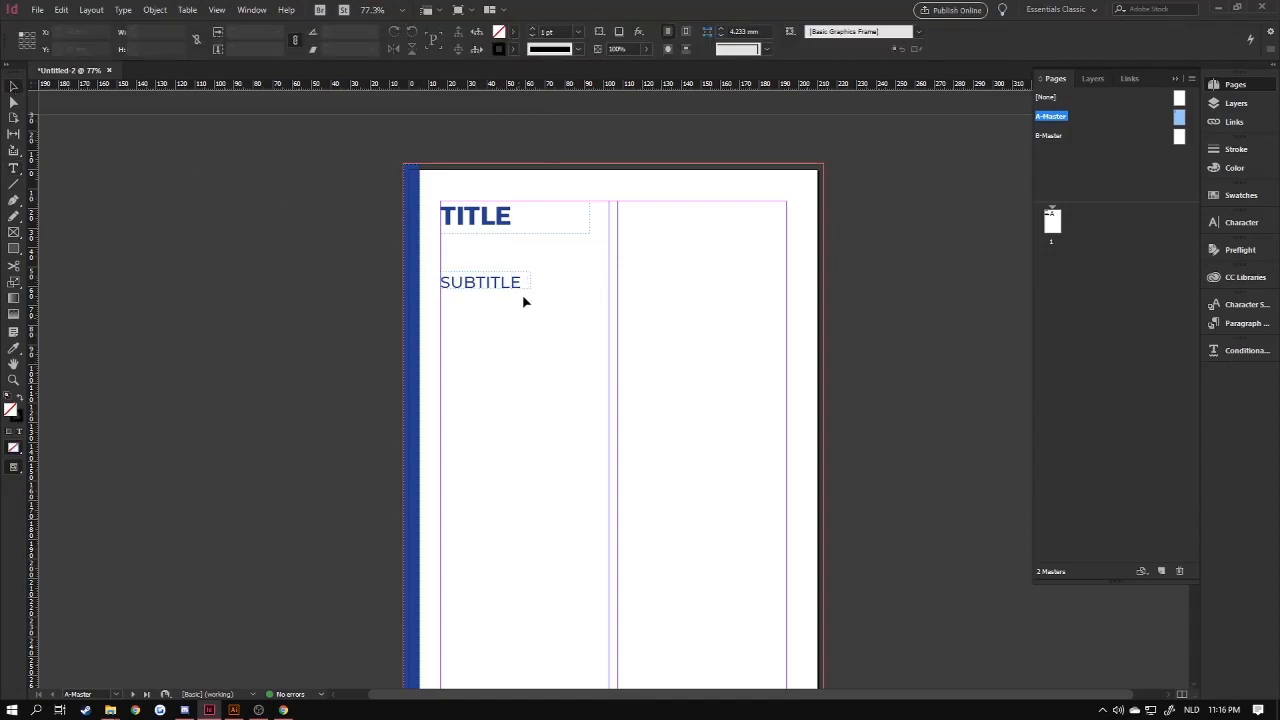
key(w)
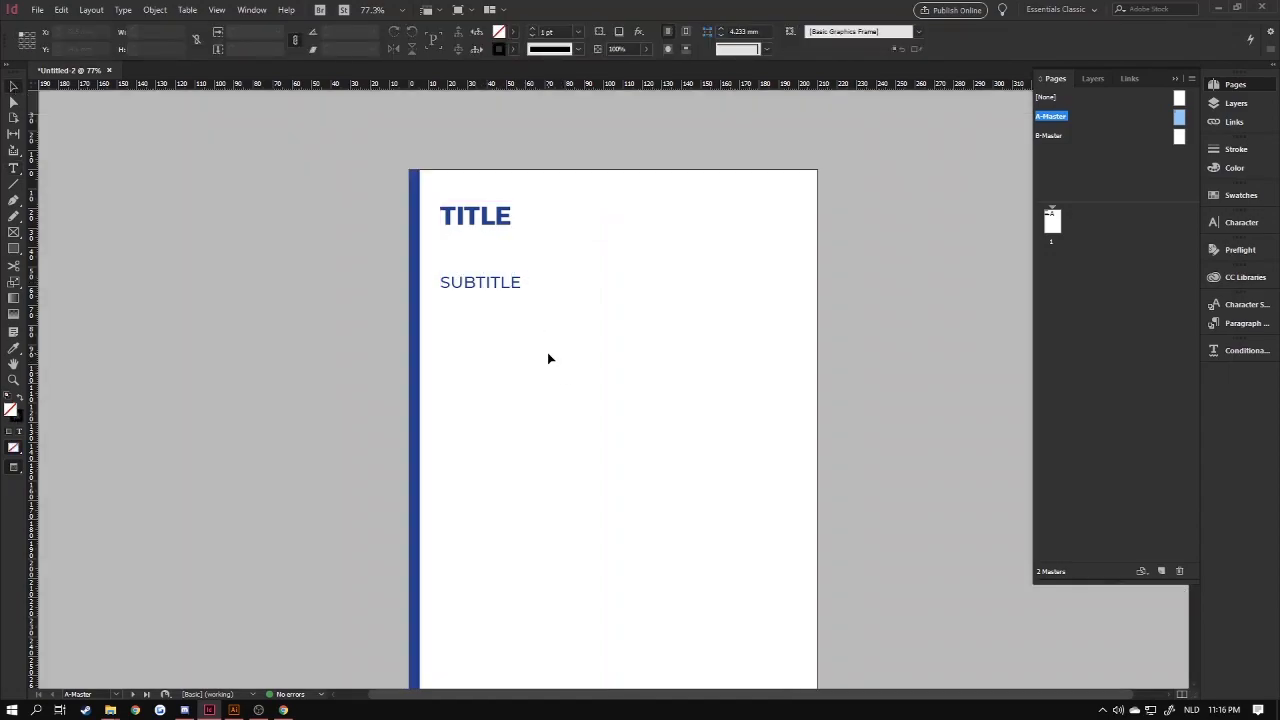
key(w)
Draw a body text frame filling the left column from below SUBTITLE to the bottom margin, set to Lato Regular at 10 pt.
scroll(528, 326, down, 1)
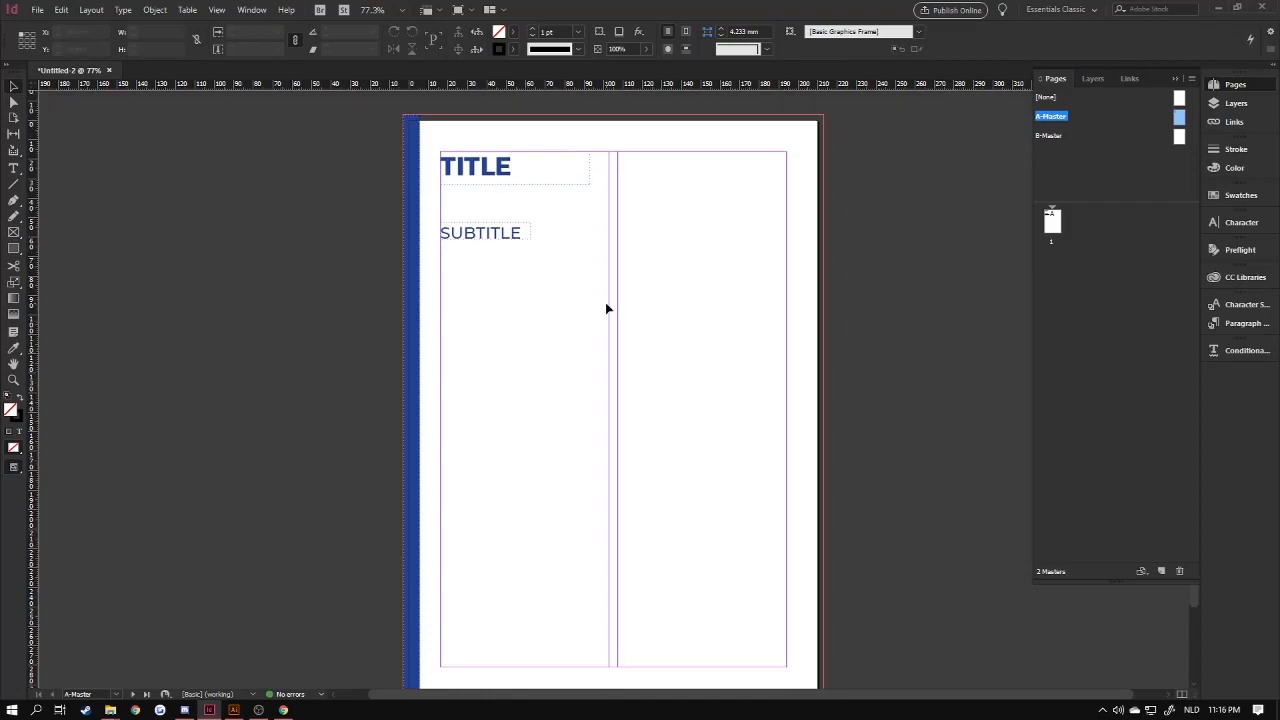
click(14, 169)
drag(443, 273, 607, 660)
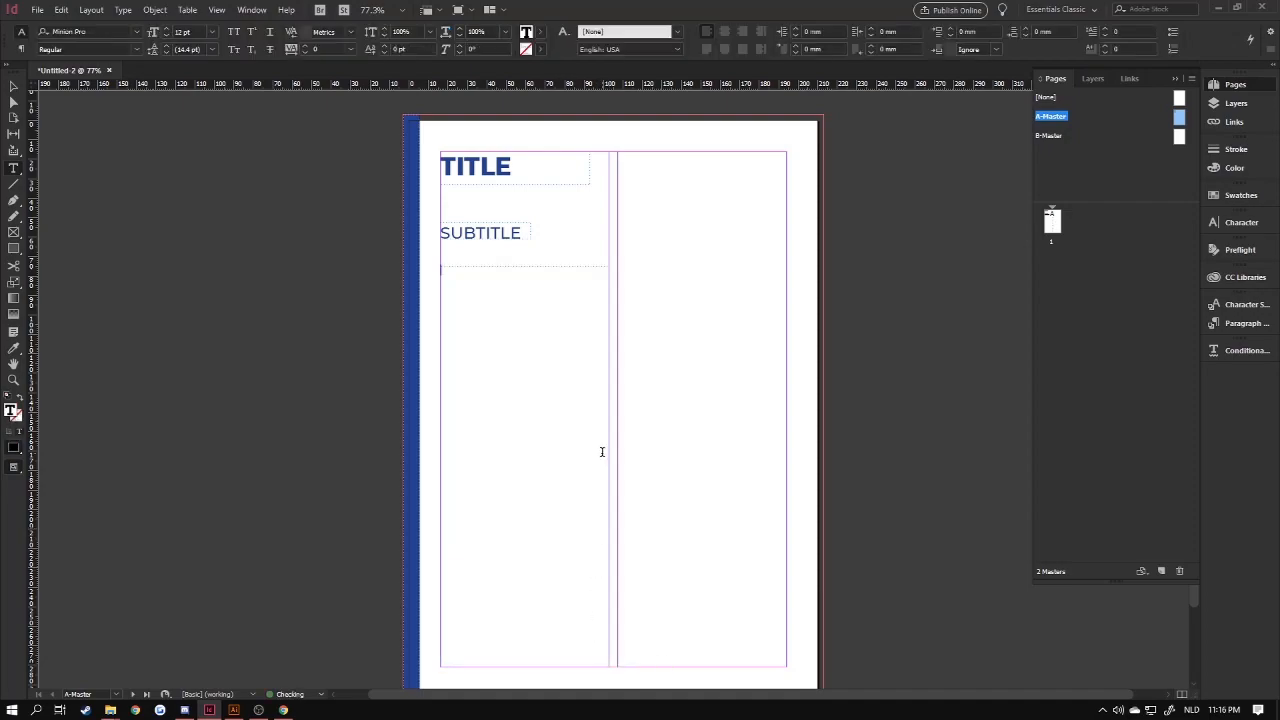
click(212, 31)
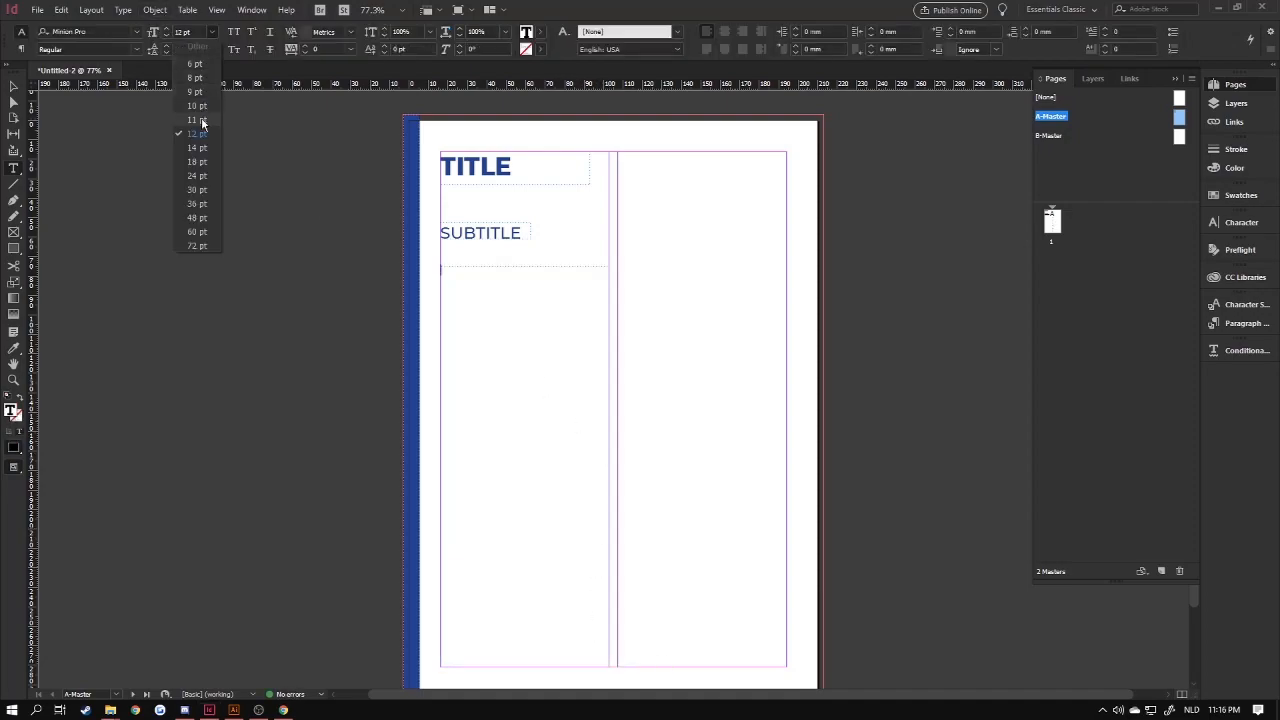
click(198, 106)
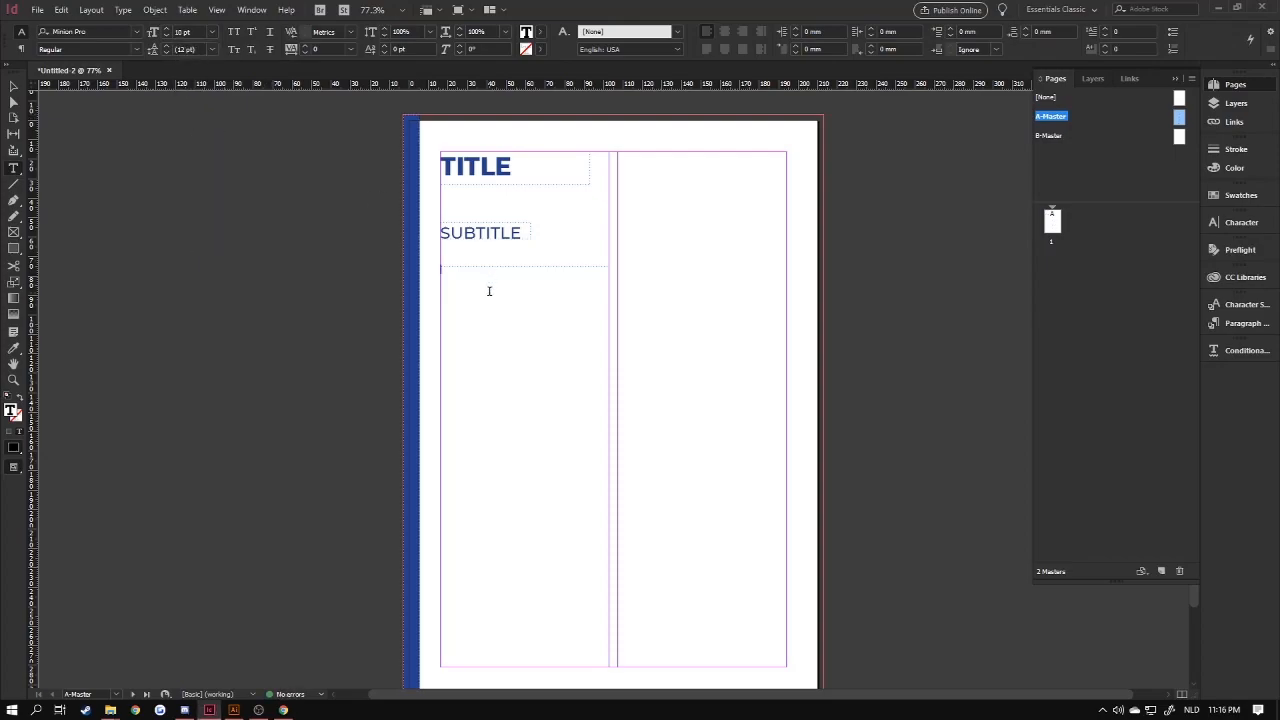
click(115, 32)
text(la)
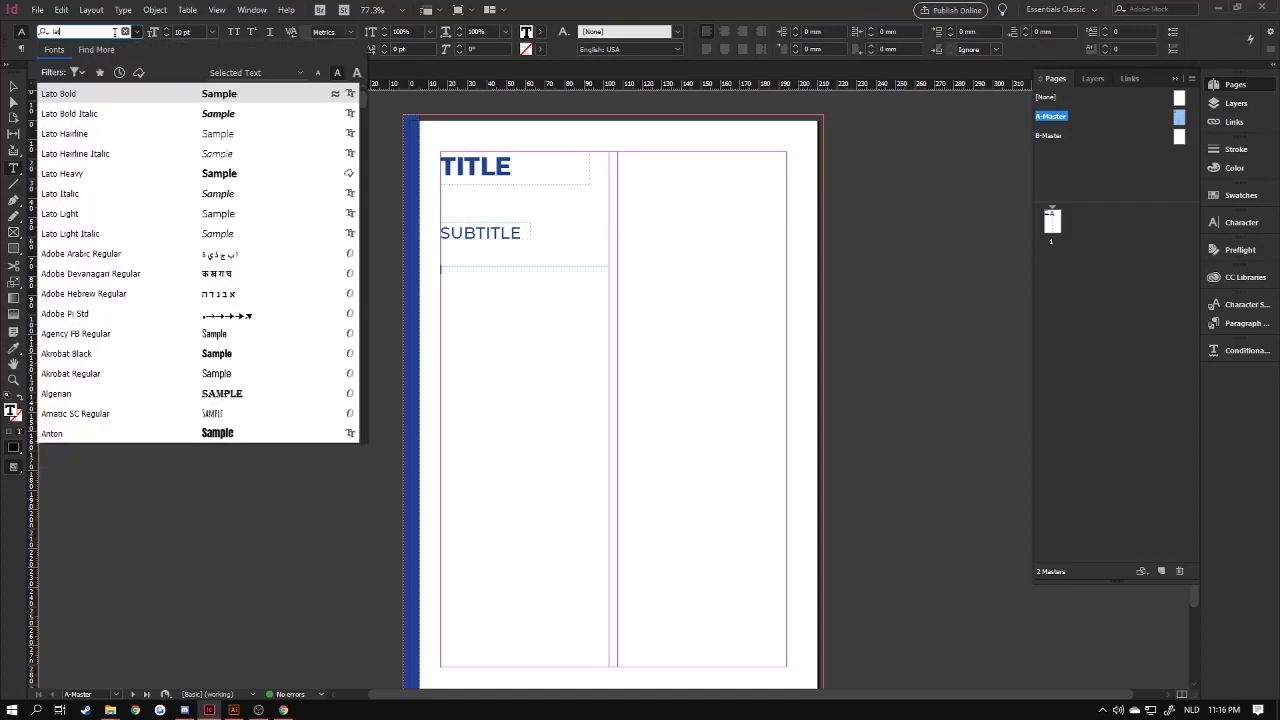
text(t)
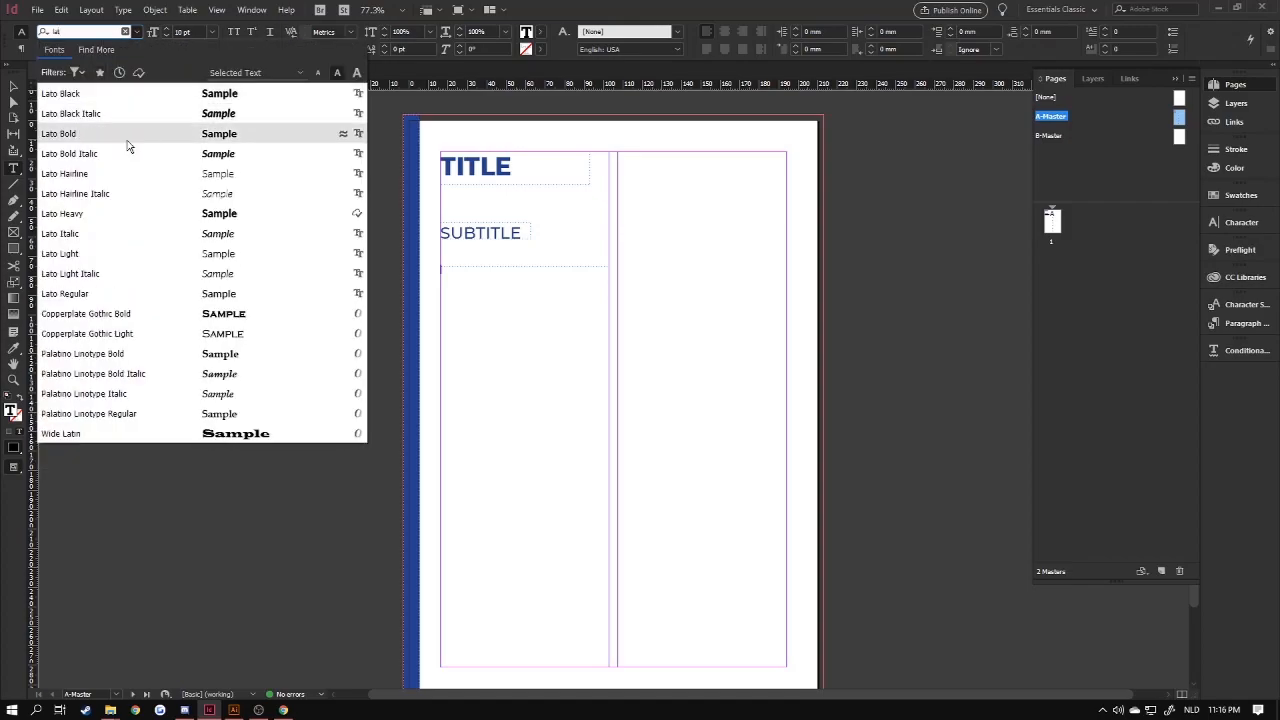
click(128, 293)
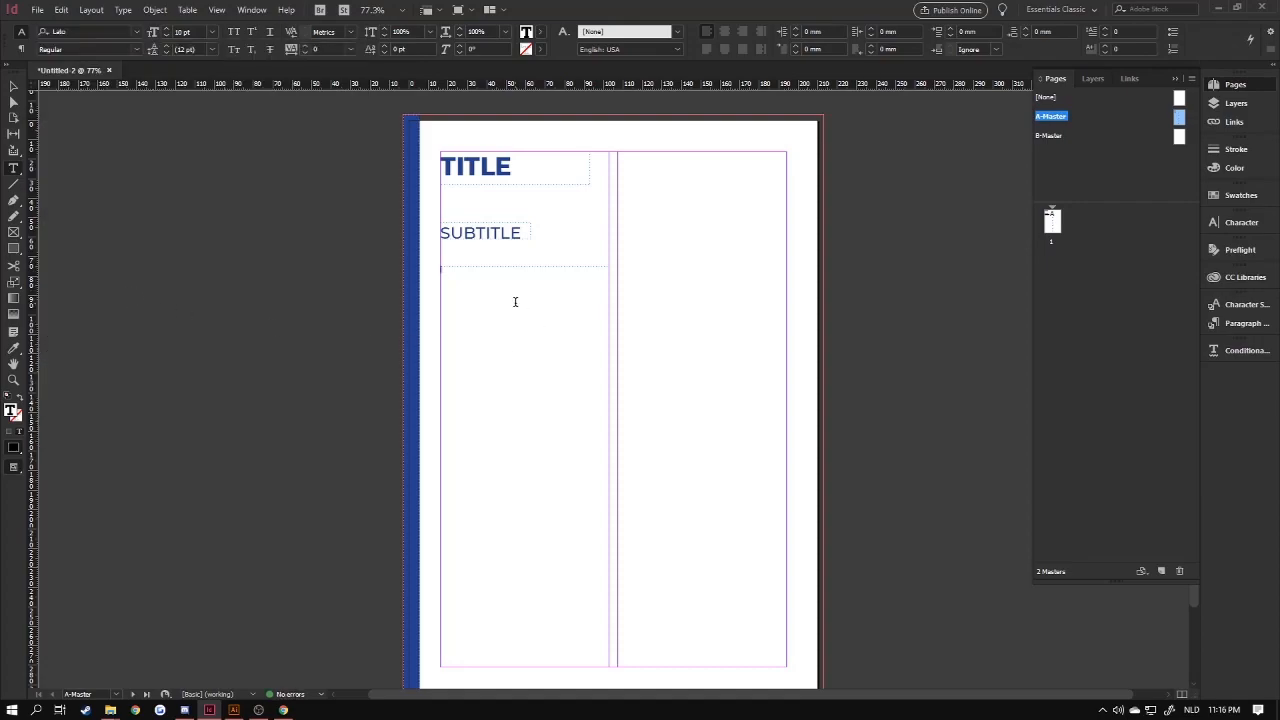
Enter random filler letters in the body frame and color them with the blue swatch C=100 M=90 Y=10 K=0.
text(dlshsd)
key(ctrl+a)
click(540, 31)
click(447, 190)
click(530, 280)
Append more random filler letters to the dummy line in the body frame.
drag(431, 273, 436, 265)
click(527, 279)
drag(525, 273, 425, 266)
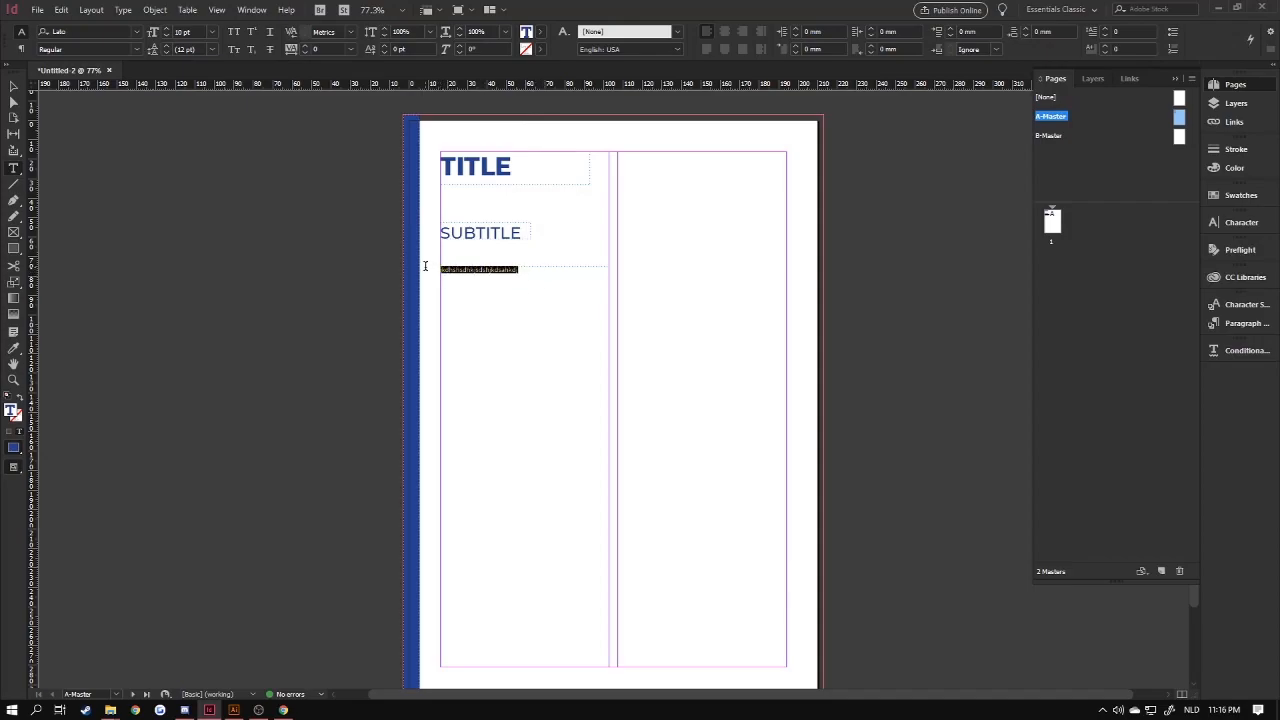
click(546, 281)
drag(547, 279, 434, 254)
click(542, 305)
text(sdsdsdsadsadsa)
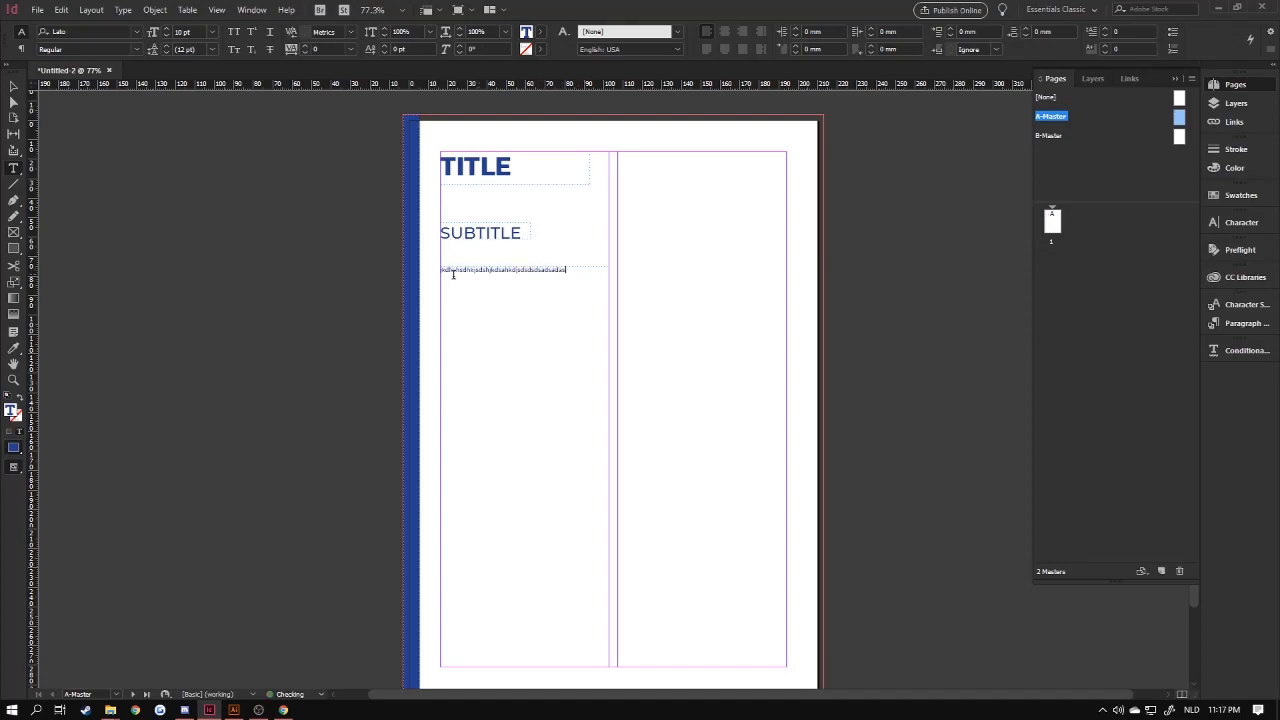
Delete the dummy letters from the body frame and fill it with placeholder text.
drag(436, 271, 571, 277)
key(BackSpace)
click(128, 11)
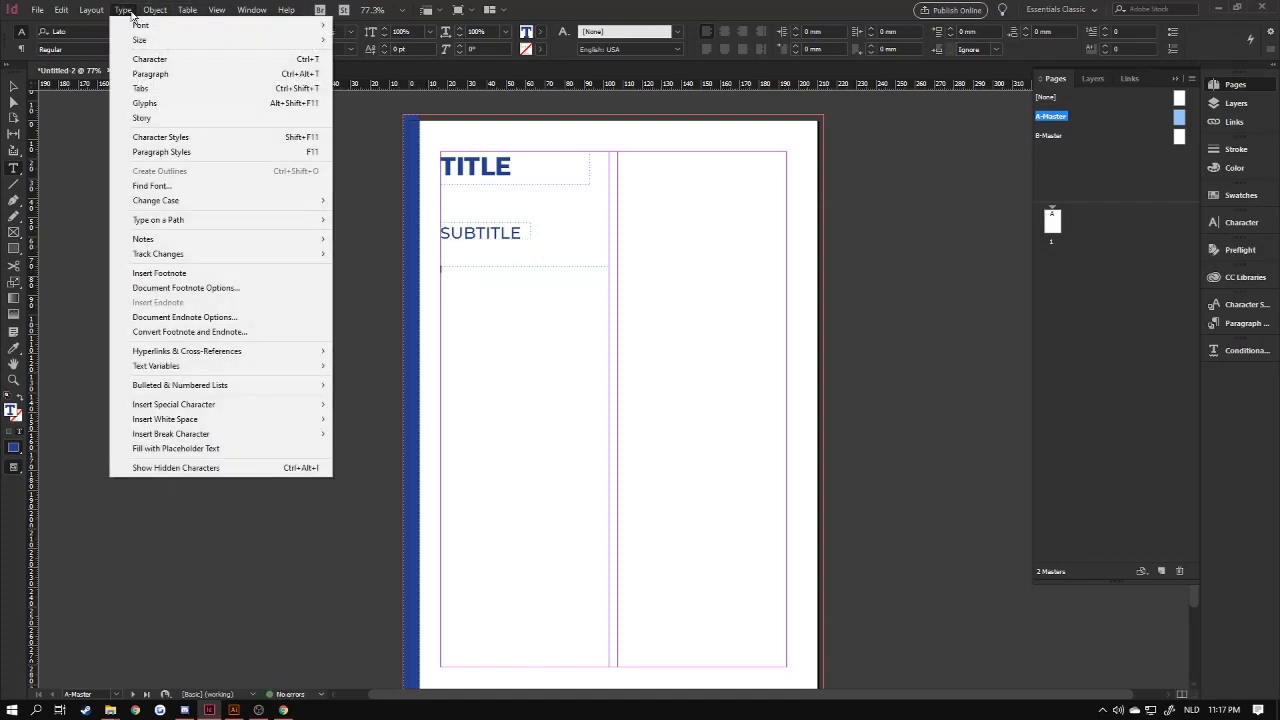
click(196, 449)
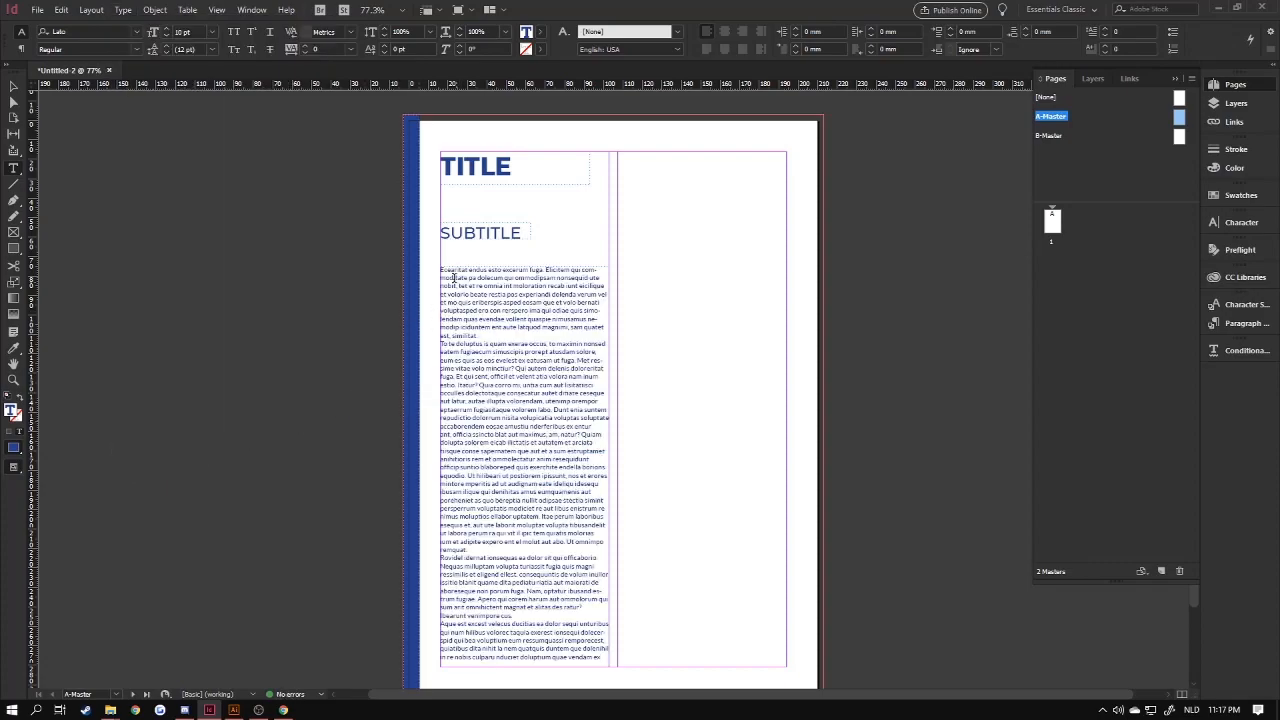
key(ctrl+a)
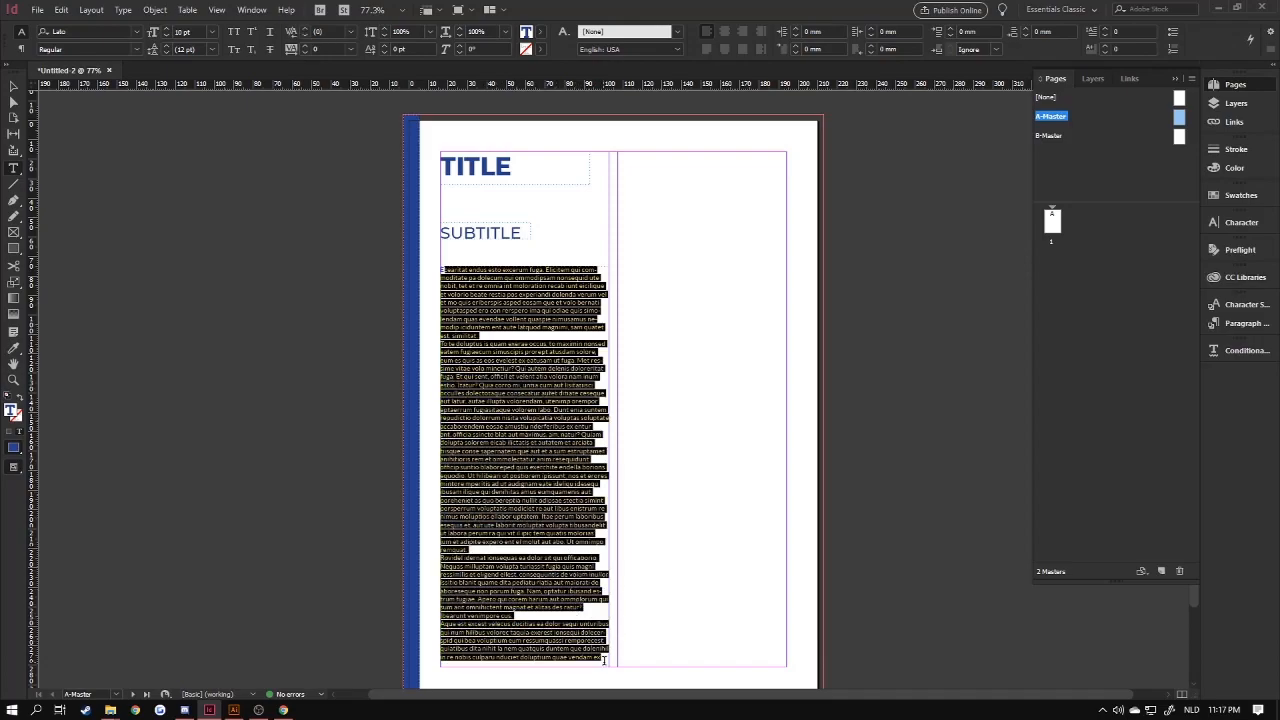
click(14, 87)
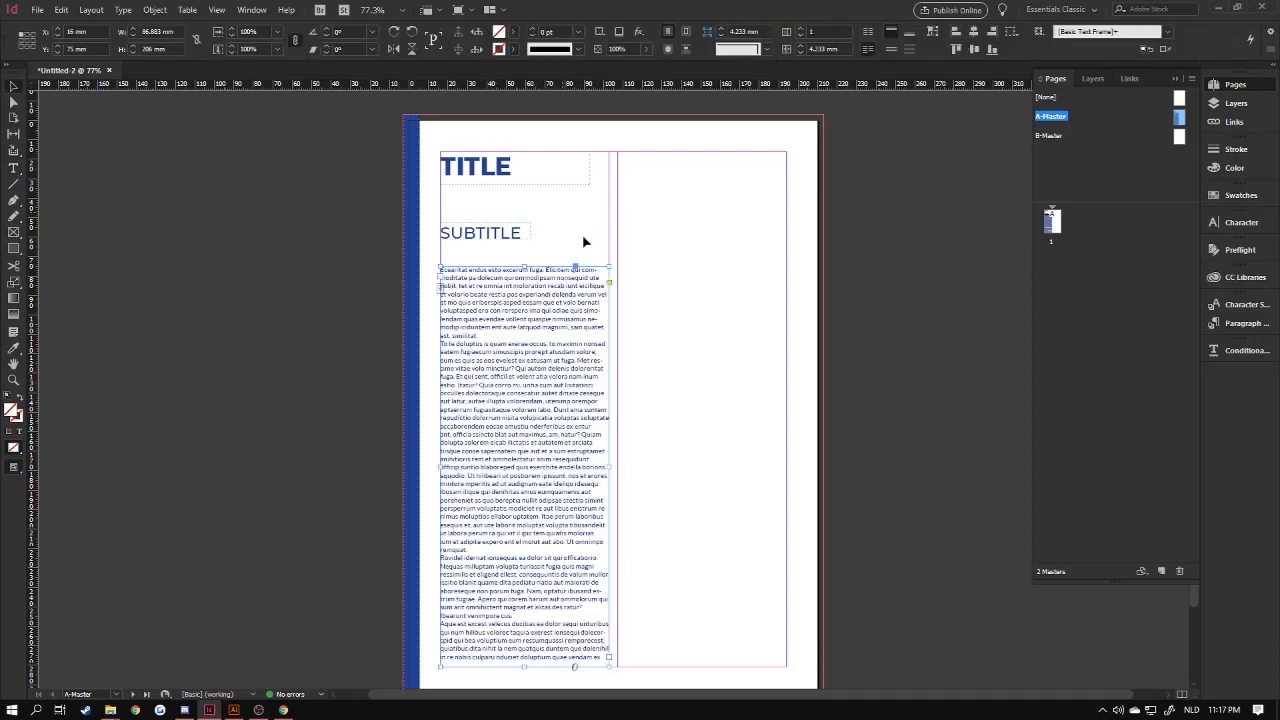
scroll(678, 321, down, 2)
triple_click(492, 280)
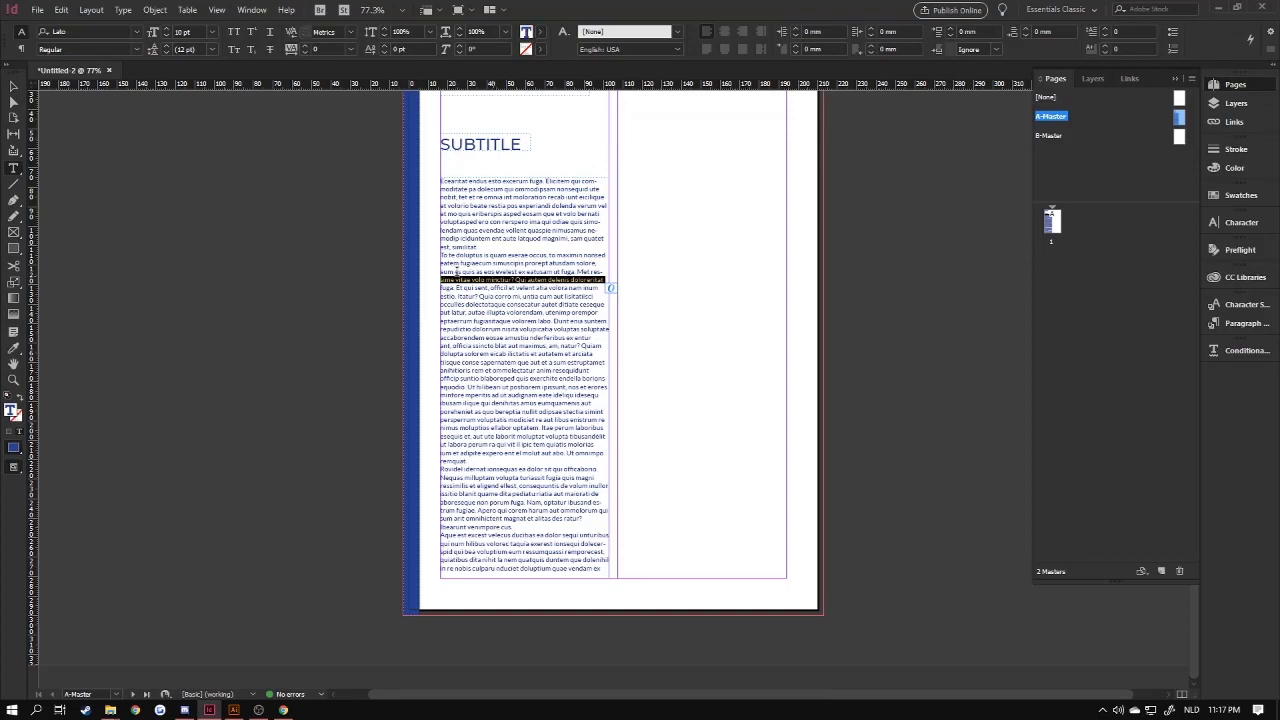
click(14, 87)
click(696, 230)
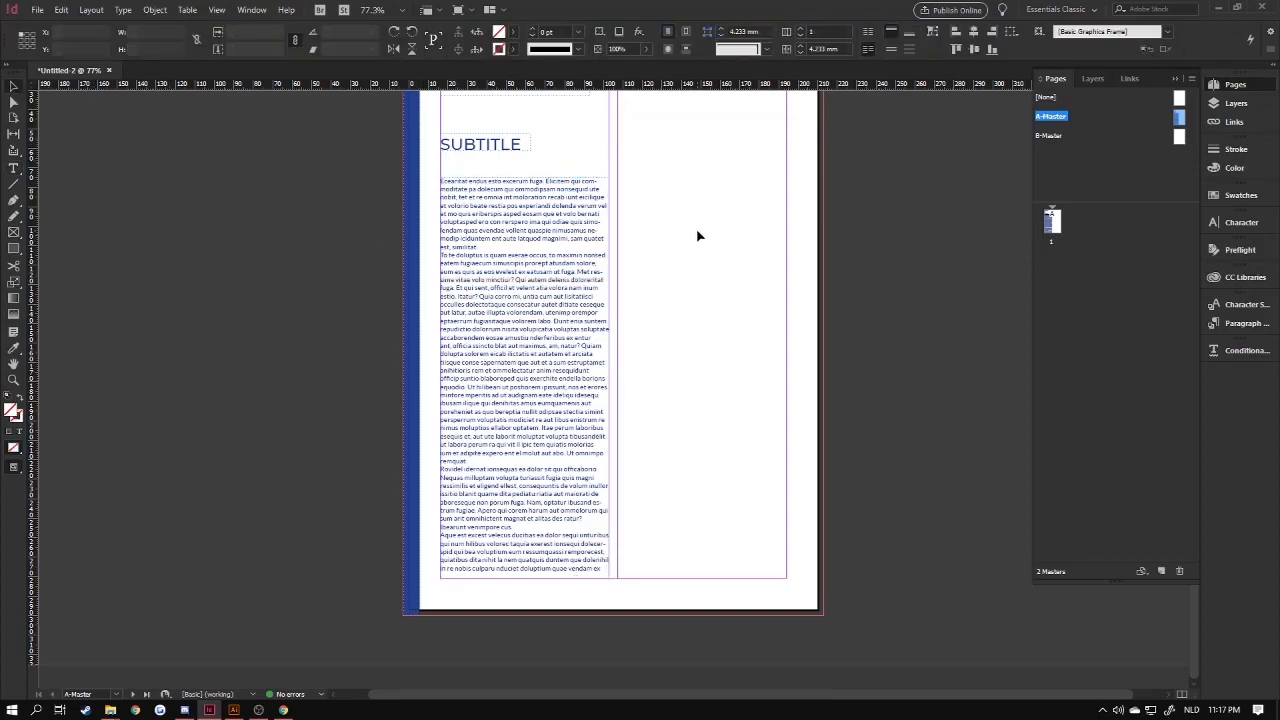
Examine the A-Master layout without guides and frame edges in Preview mode.
scroll(698, 236, up, 2)
scroll(698, 236, down, 1)
click(530, 466)
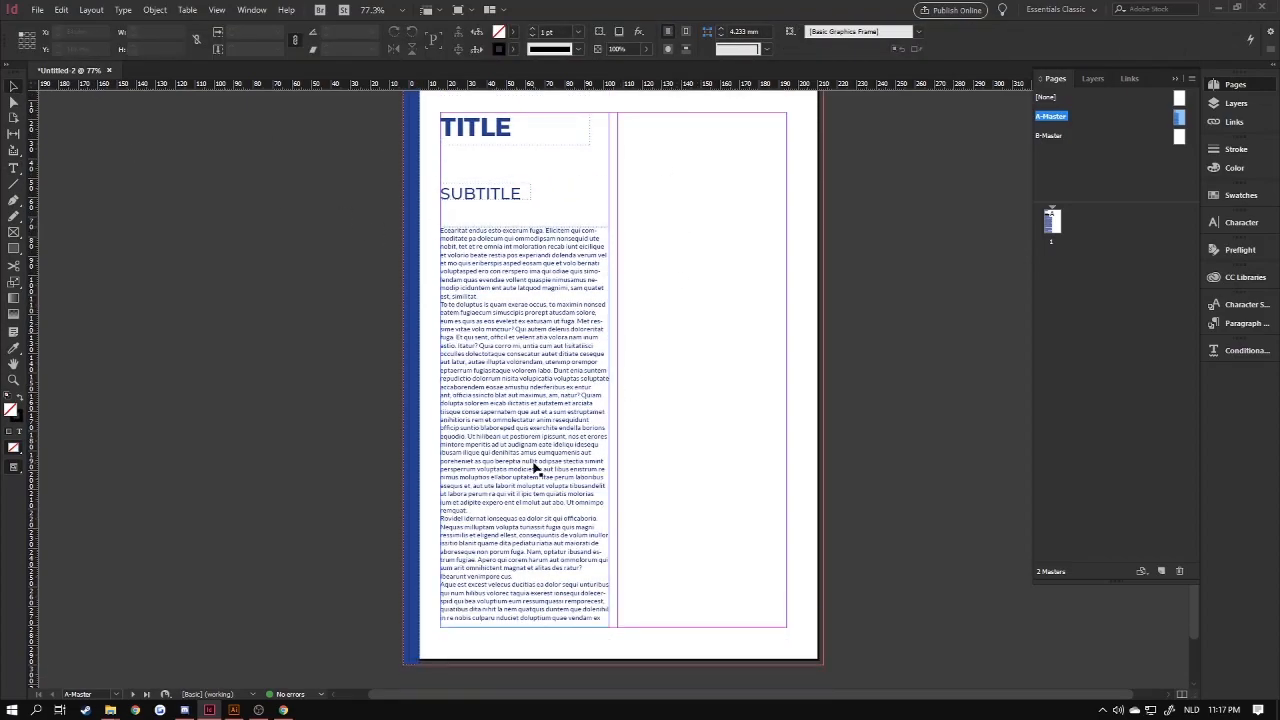
click(733, 473)
key(w)
scroll(740, 473, up, 1)
scroll(740, 473, down, 1)
scroll(740, 473, up, 1)
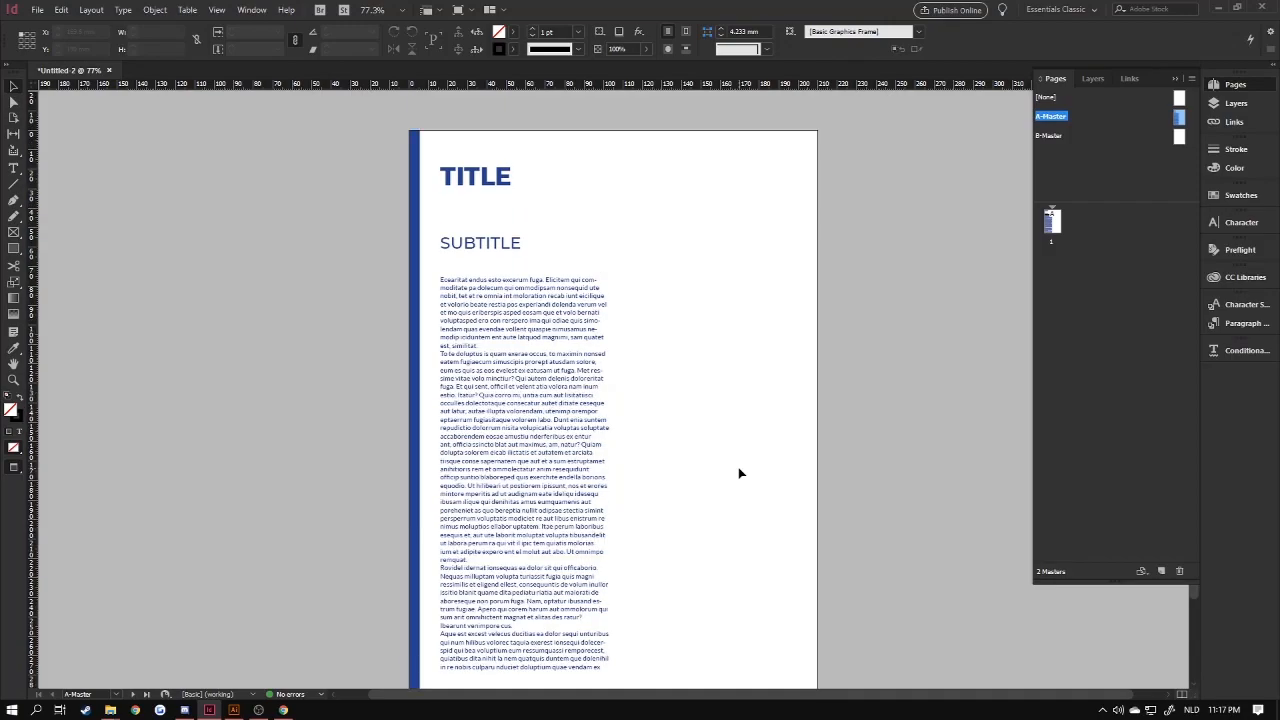
Set the stroke of the blue side bar to [None].
click(410, 363)
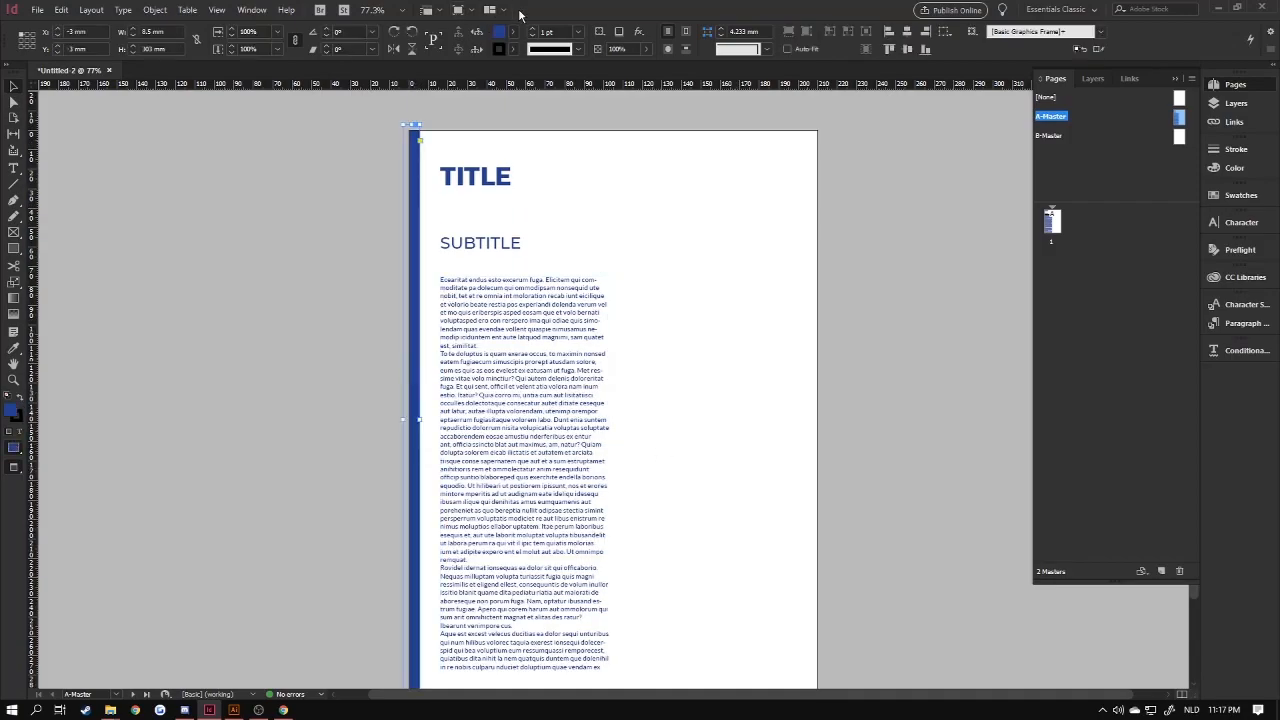
click(513, 32)
click(513, 34)
click(513, 49)
scroll(470, 195, down, 1)
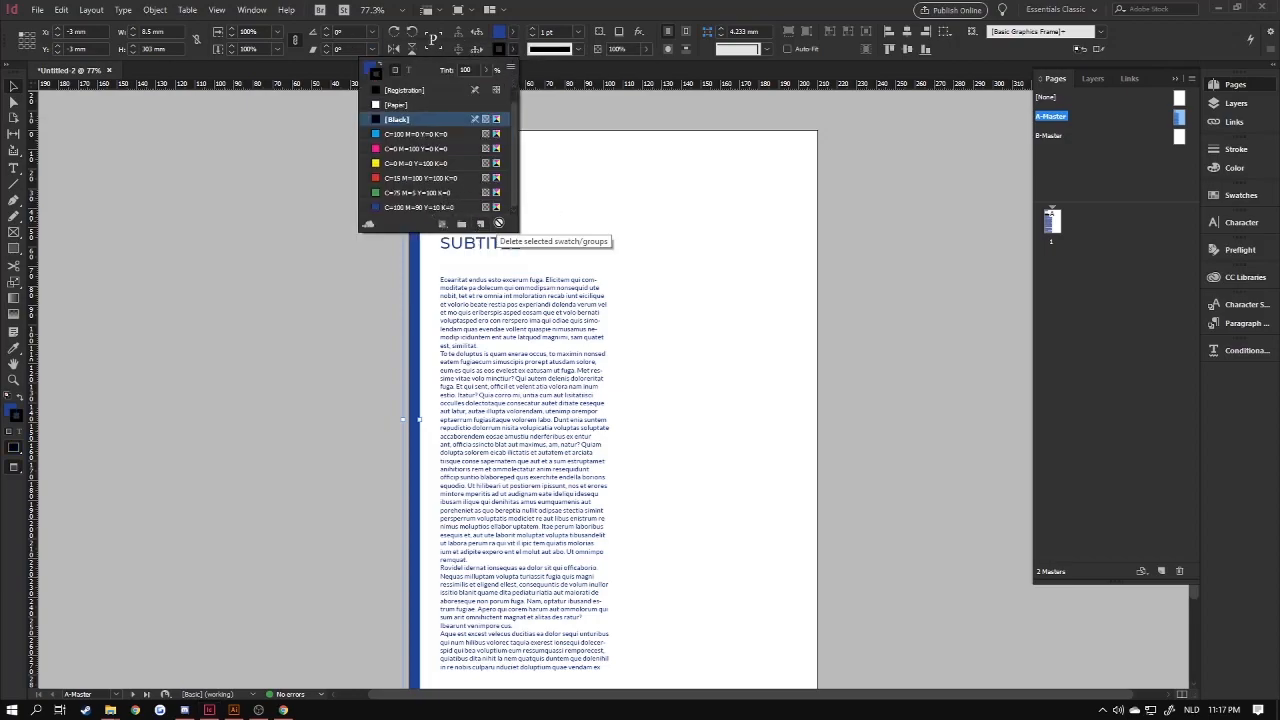
scroll(408, 97, up, 1)
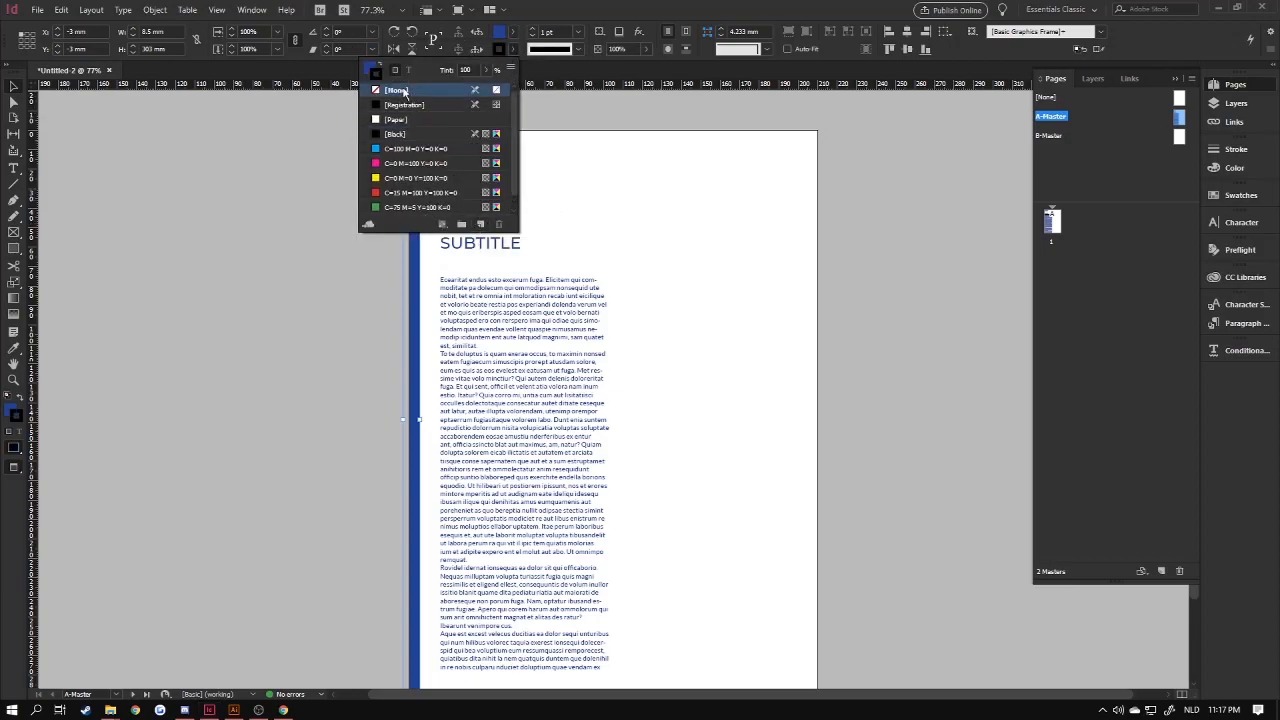
click(400, 90)
Check the A-Master in Overprint Preview and switch that preview back off.
click(221, 14)
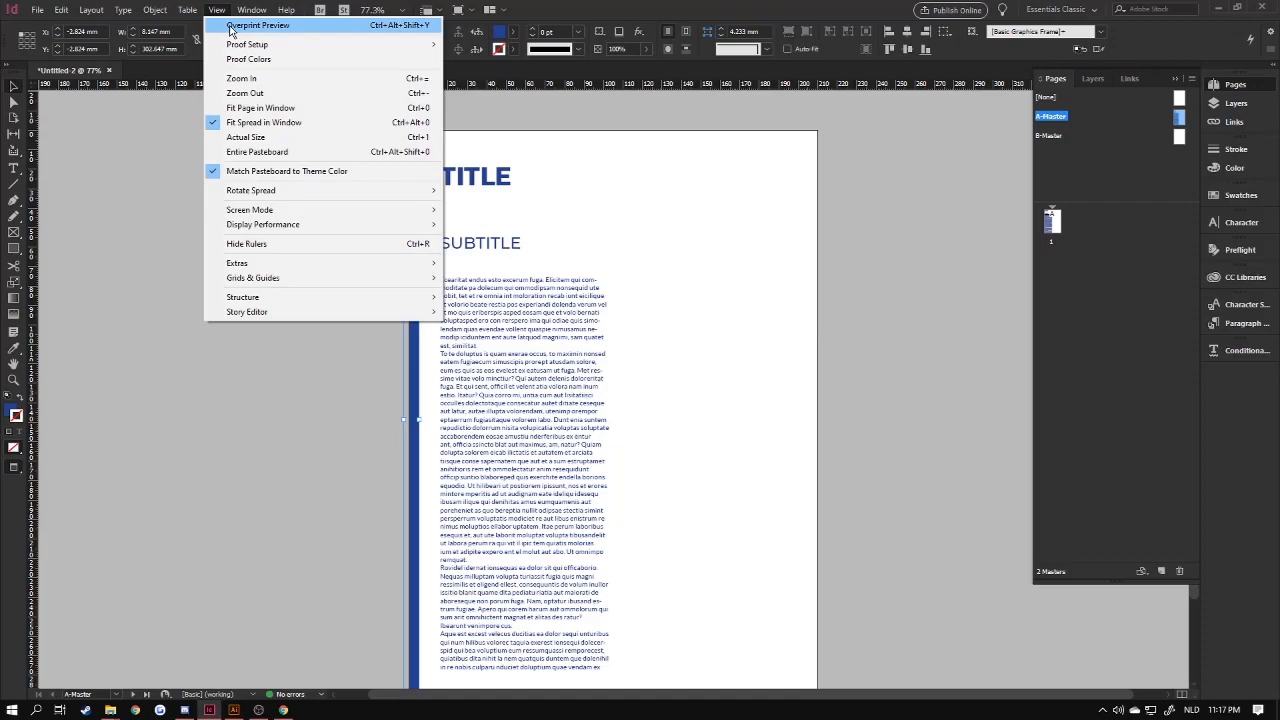
click(230, 28)
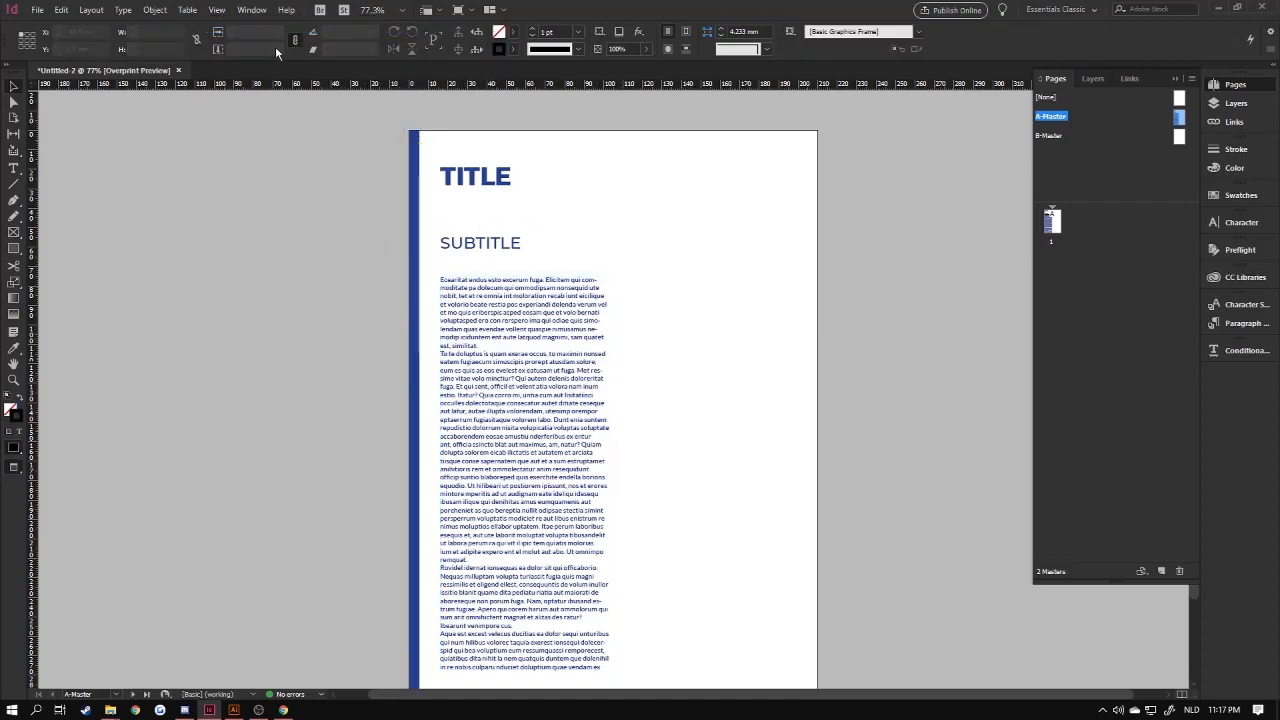
click(217, 10)
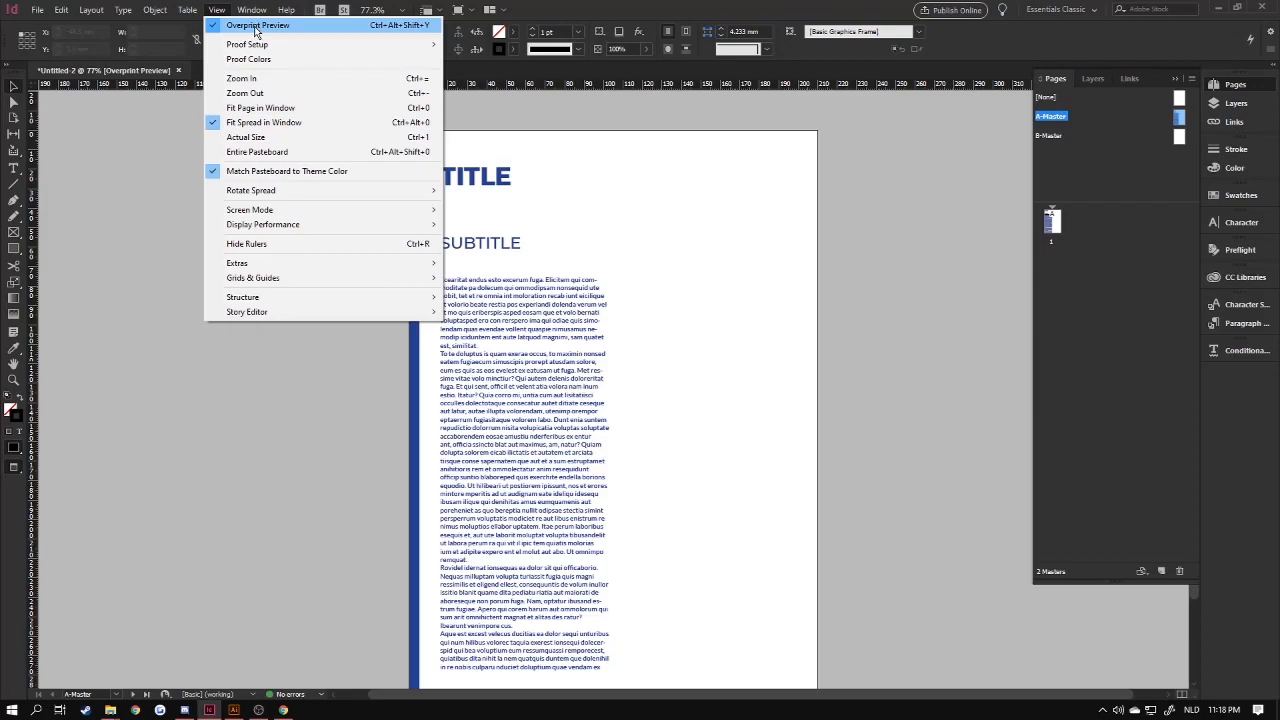
click(233, 30)
click(216, 9)
click(629, 14)
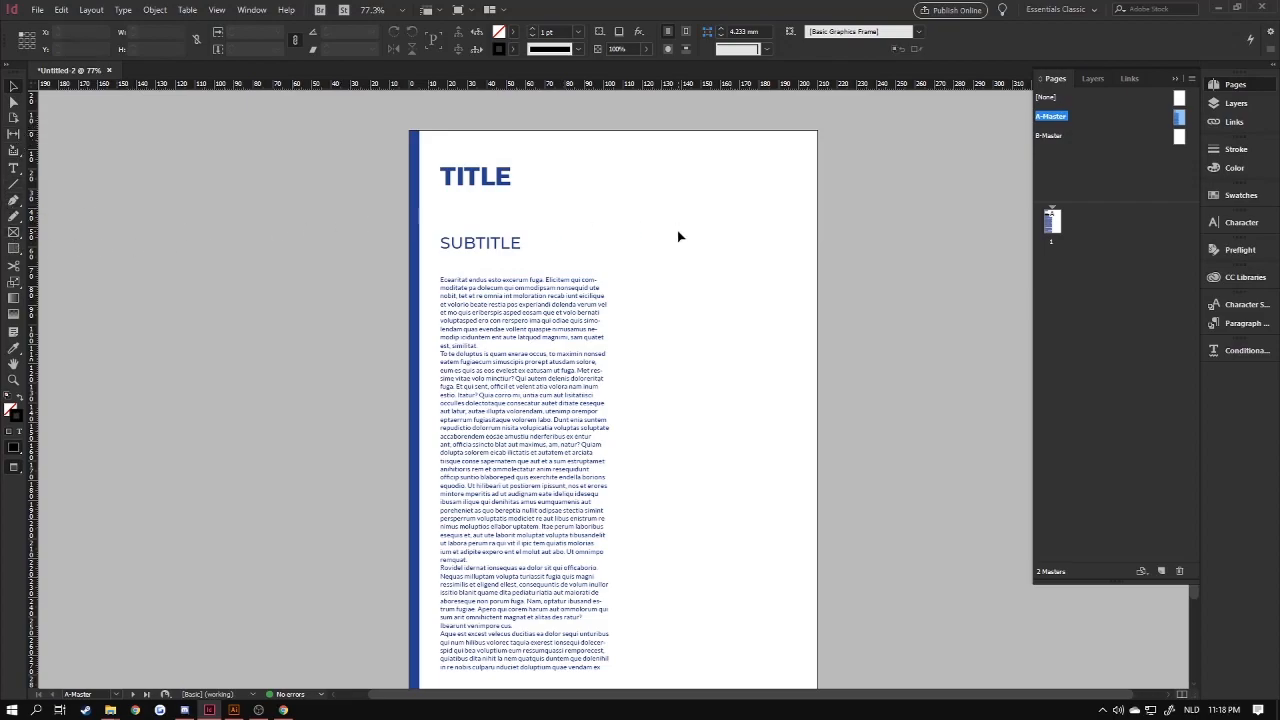
With the guides shown again, draw a rectangular placeholder frame about 87 × 91.5 mm in the right column, level with the top of the body text.
key(w)
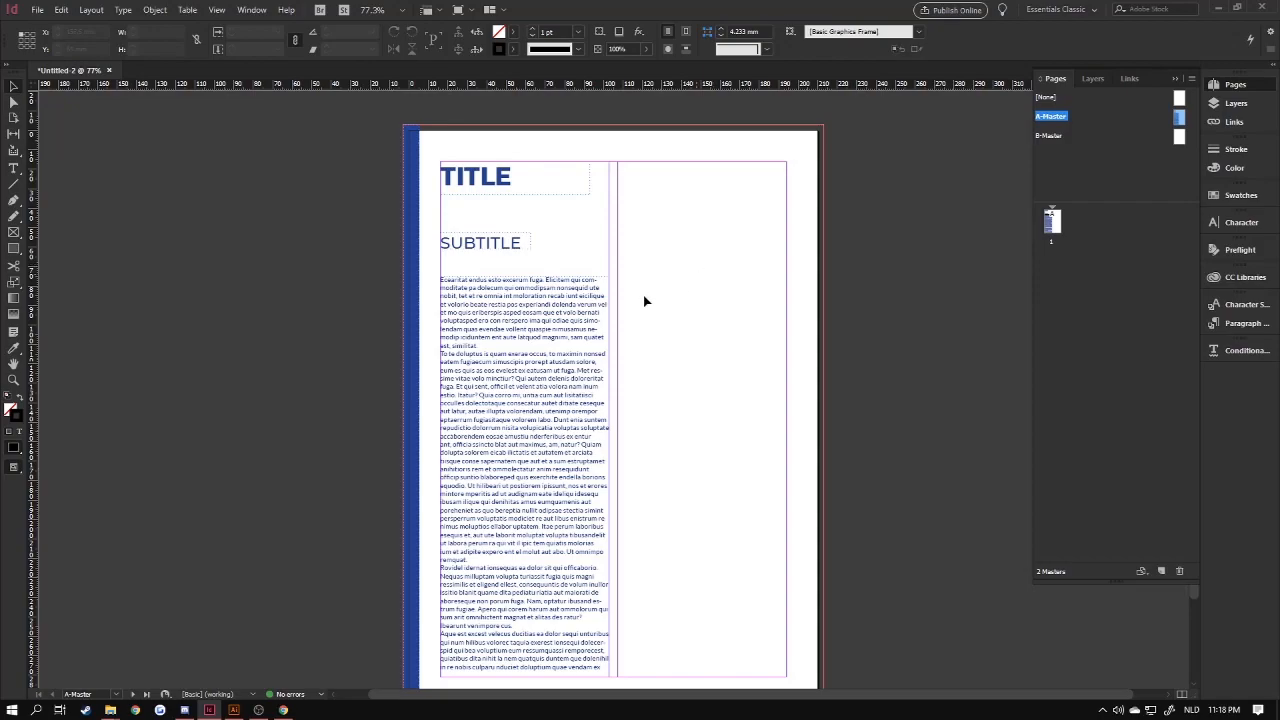
scroll(731, 358, down, 1)
scroll(723, 366, up, 1)
click(14, 232)
drag(619, 278, 788, 455)
scroll(779, 534, down, 2)
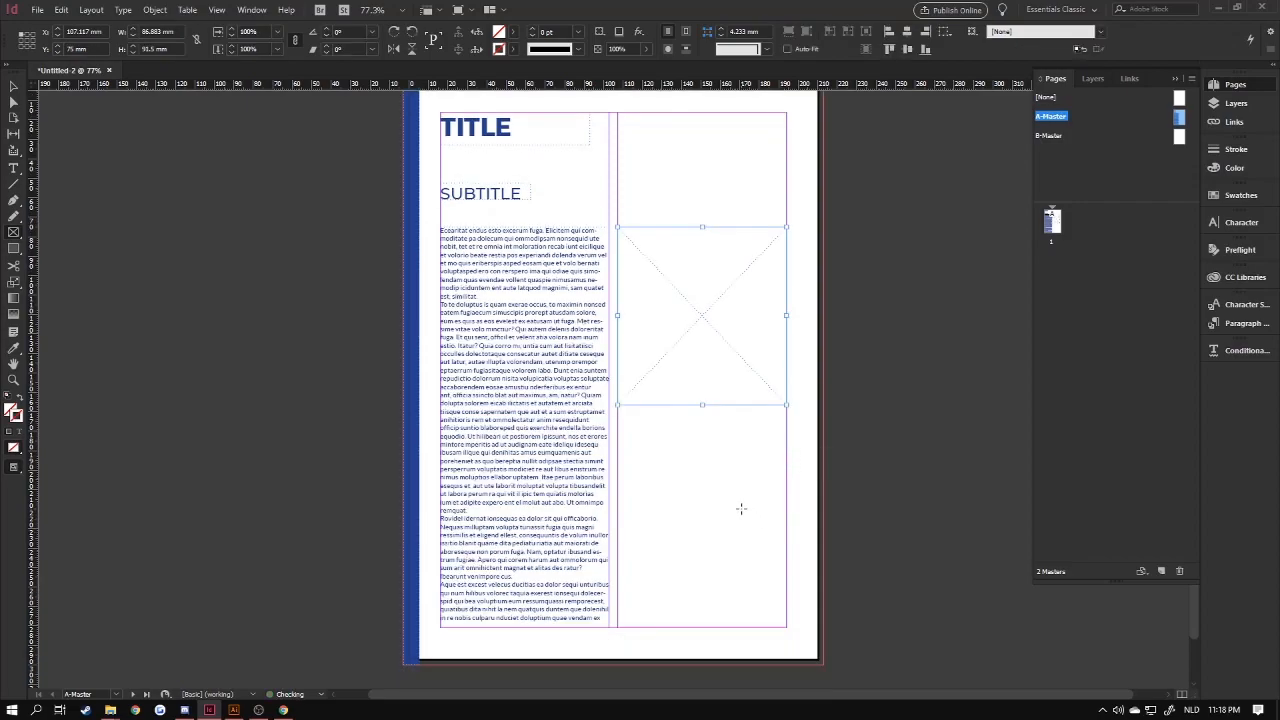
click(705, 457)
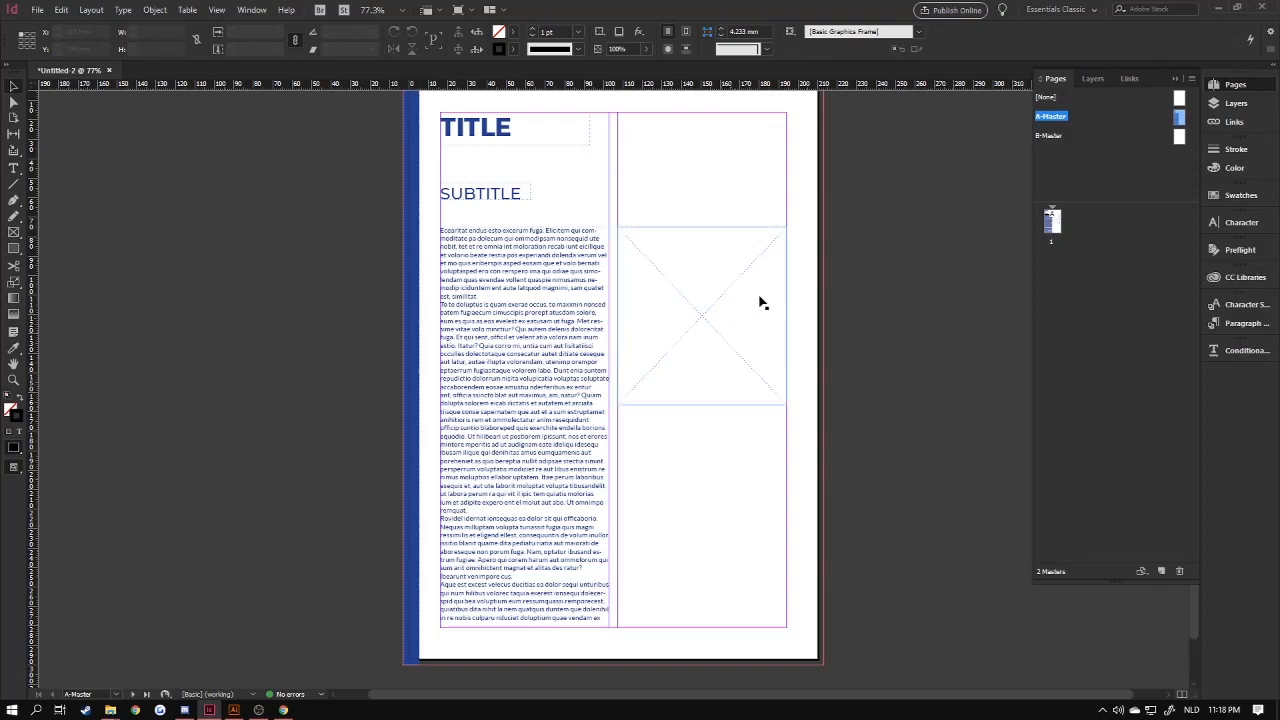
Check the new placeholder frame with and without Preview mode and select it.
key(w)
key(w)
click(694, 408)
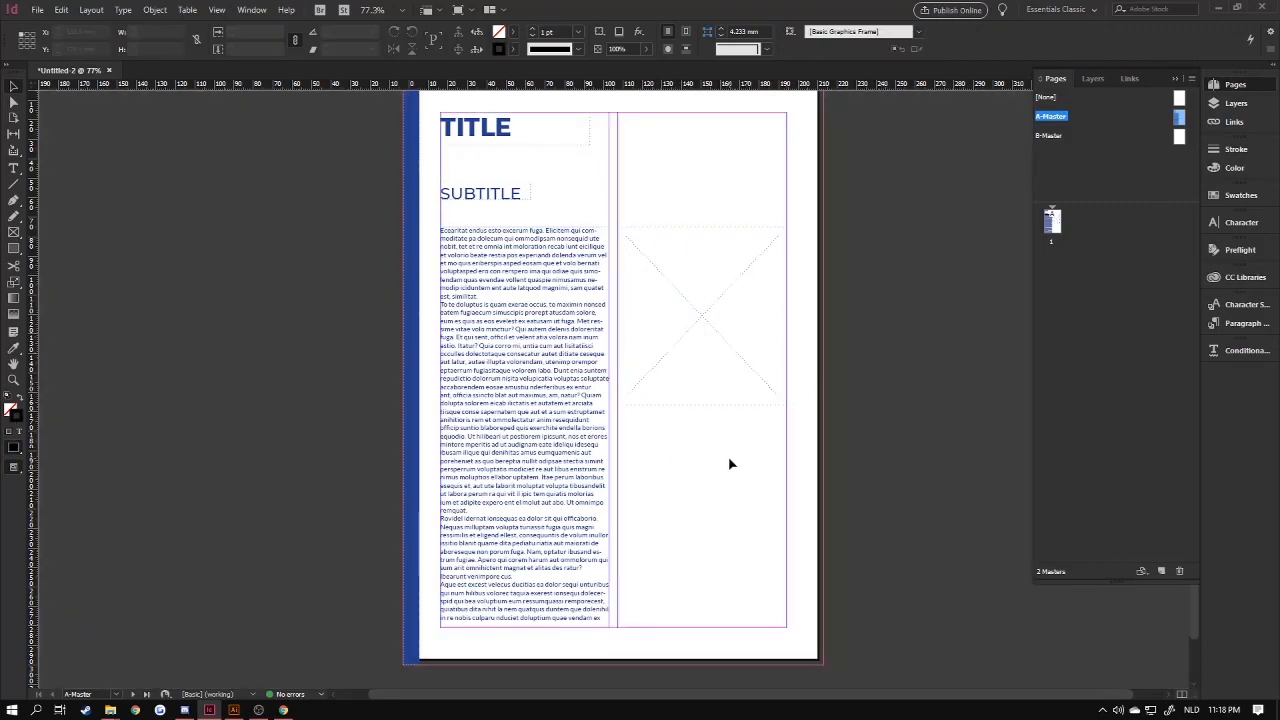
click(715, 317)
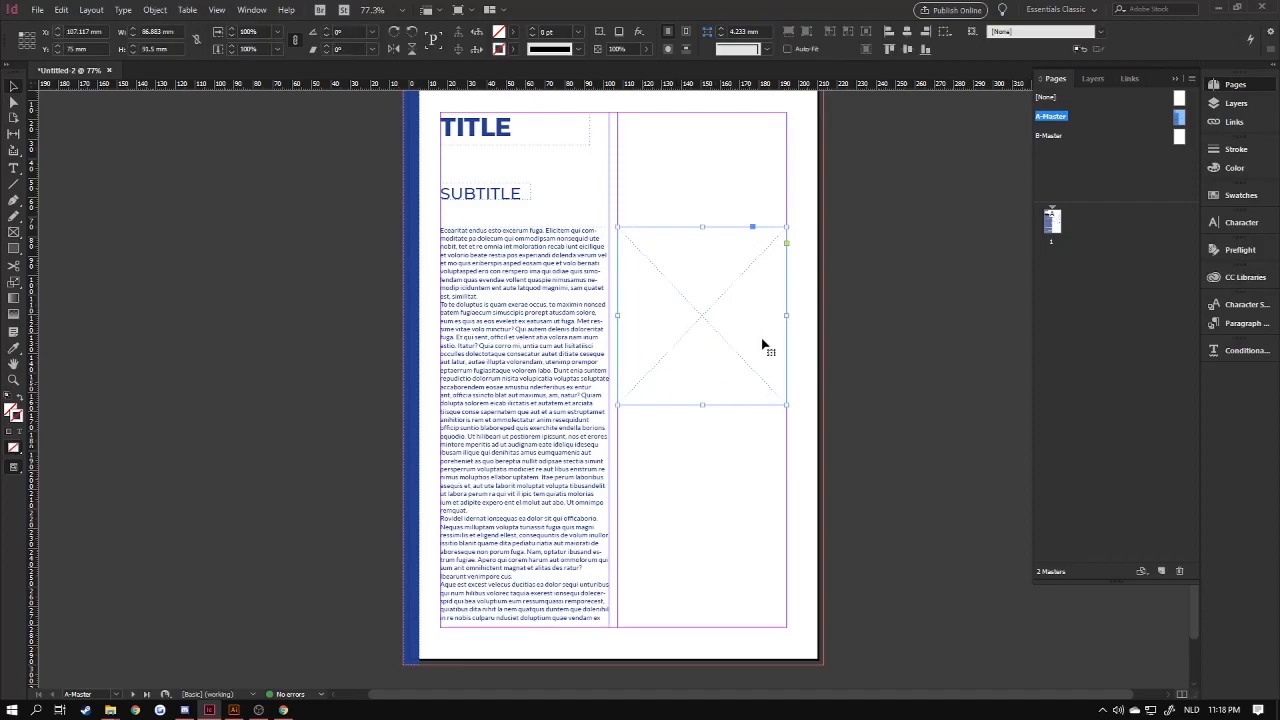
Add a second page after page 1 and reopen A-Master for editing.
double_click(1051, 222)
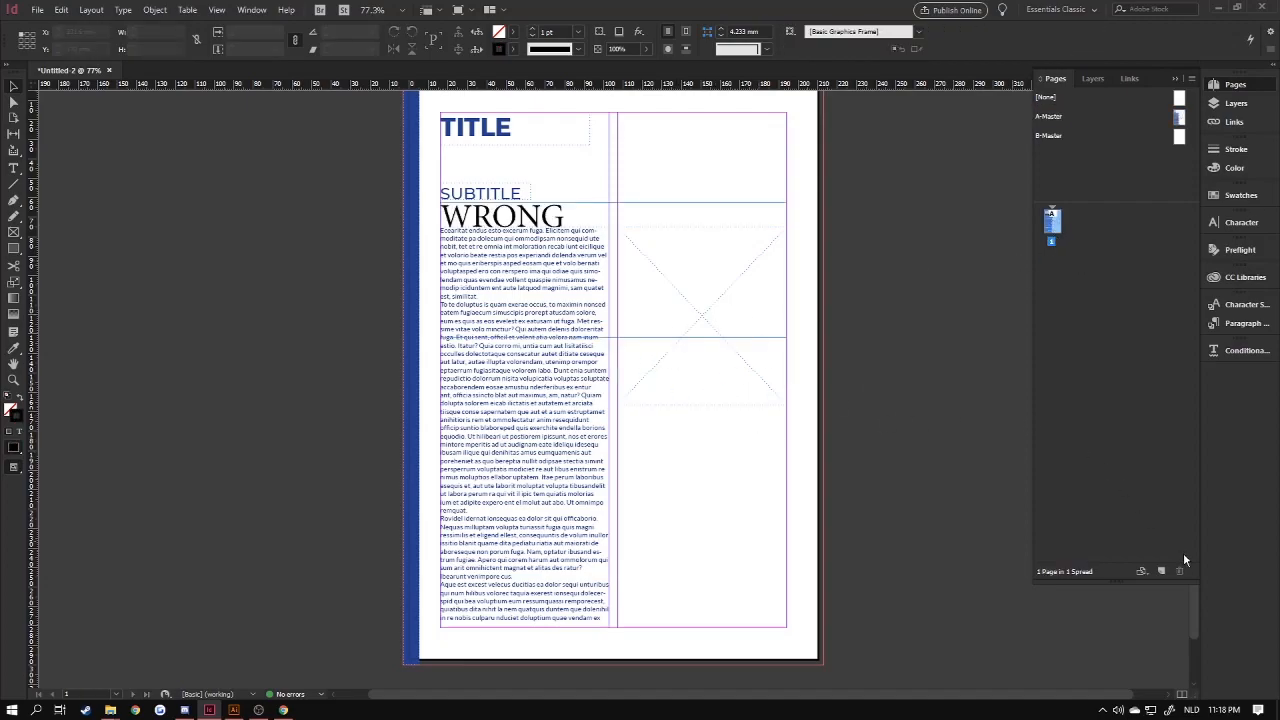
click(1162, 571)
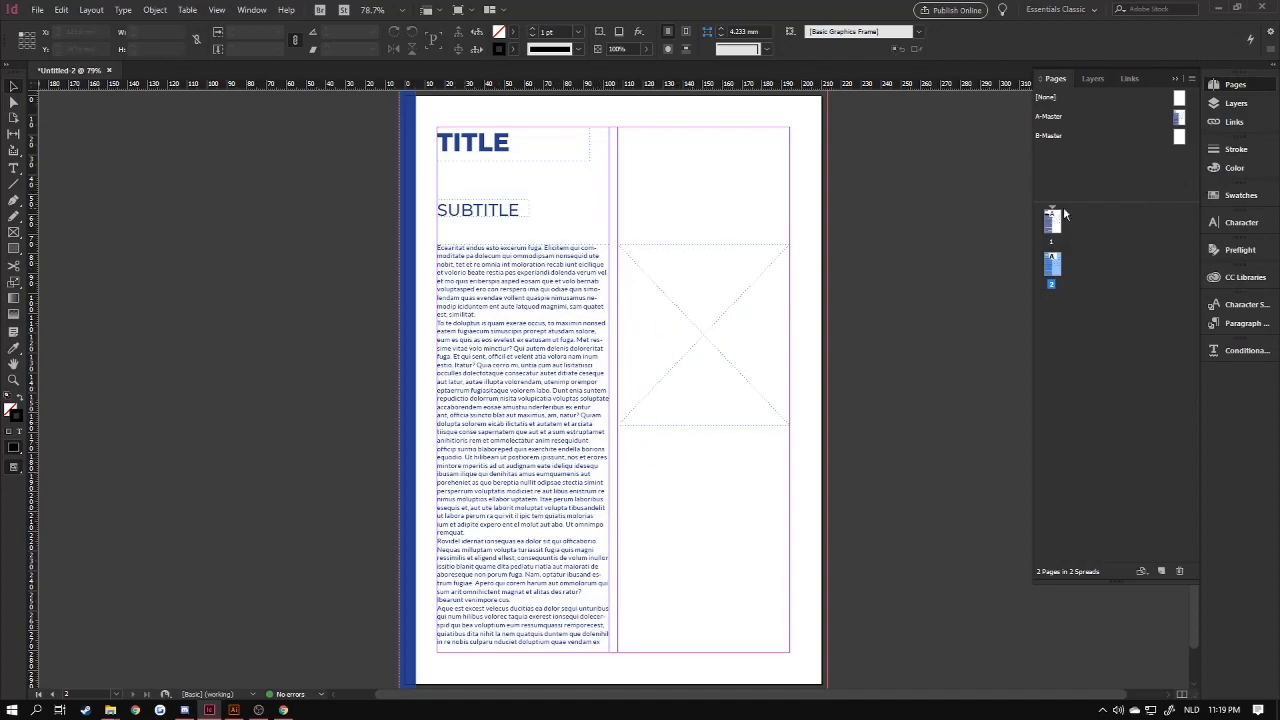
double_click(1178, 118)
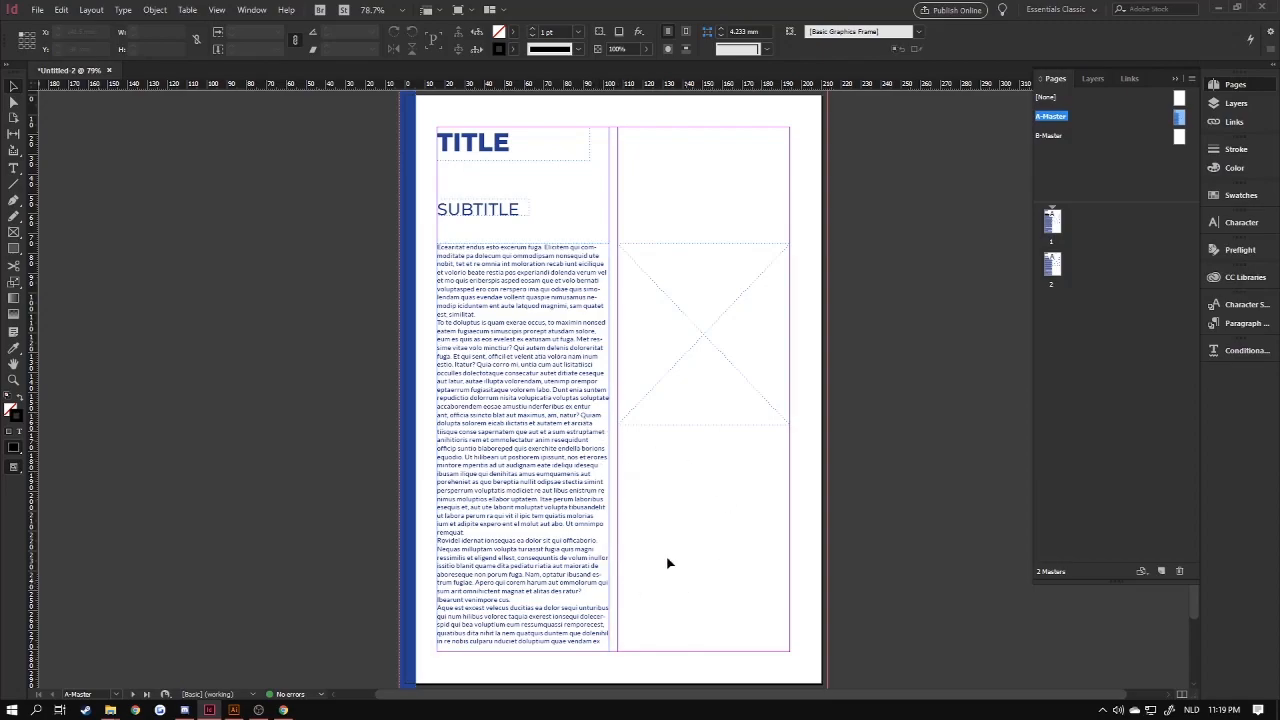
Draw a text frame about 87 × 110 mm below the placeholder frame and thread the left body frame into it.
drag(612, 458, 685, 523)
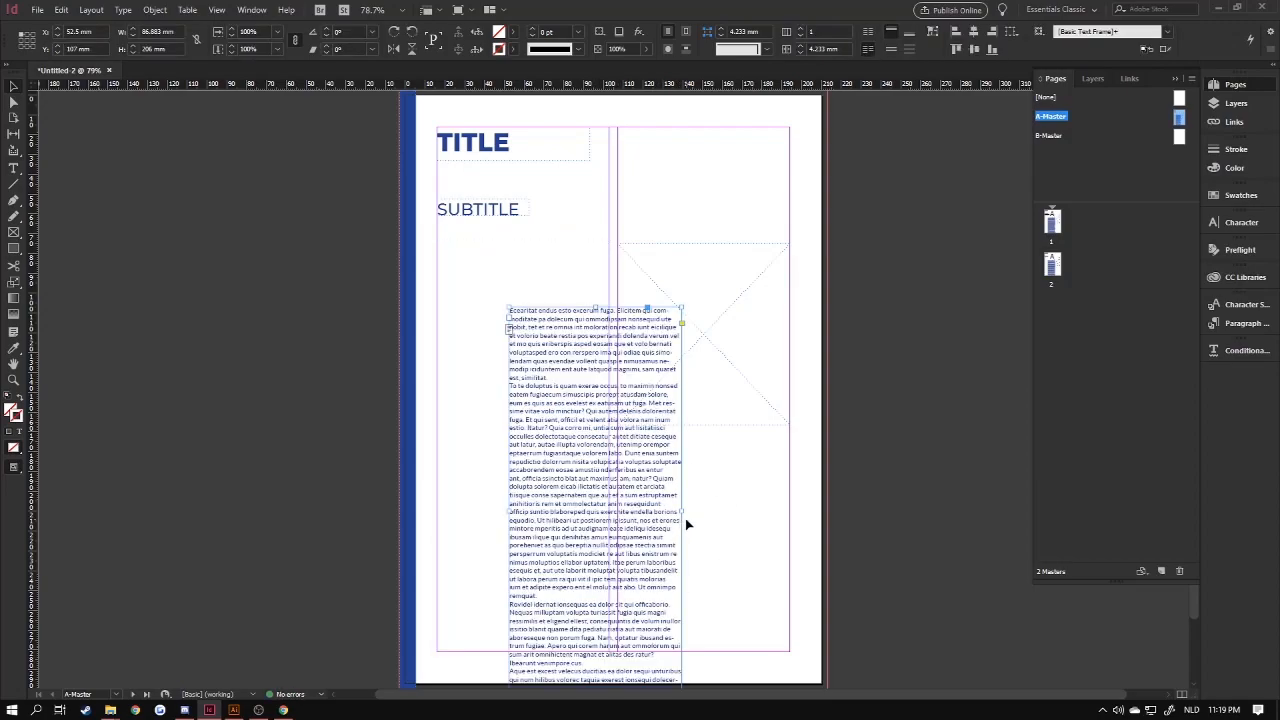
key(ctrl+z)
scroll(685, 518, down, 1)
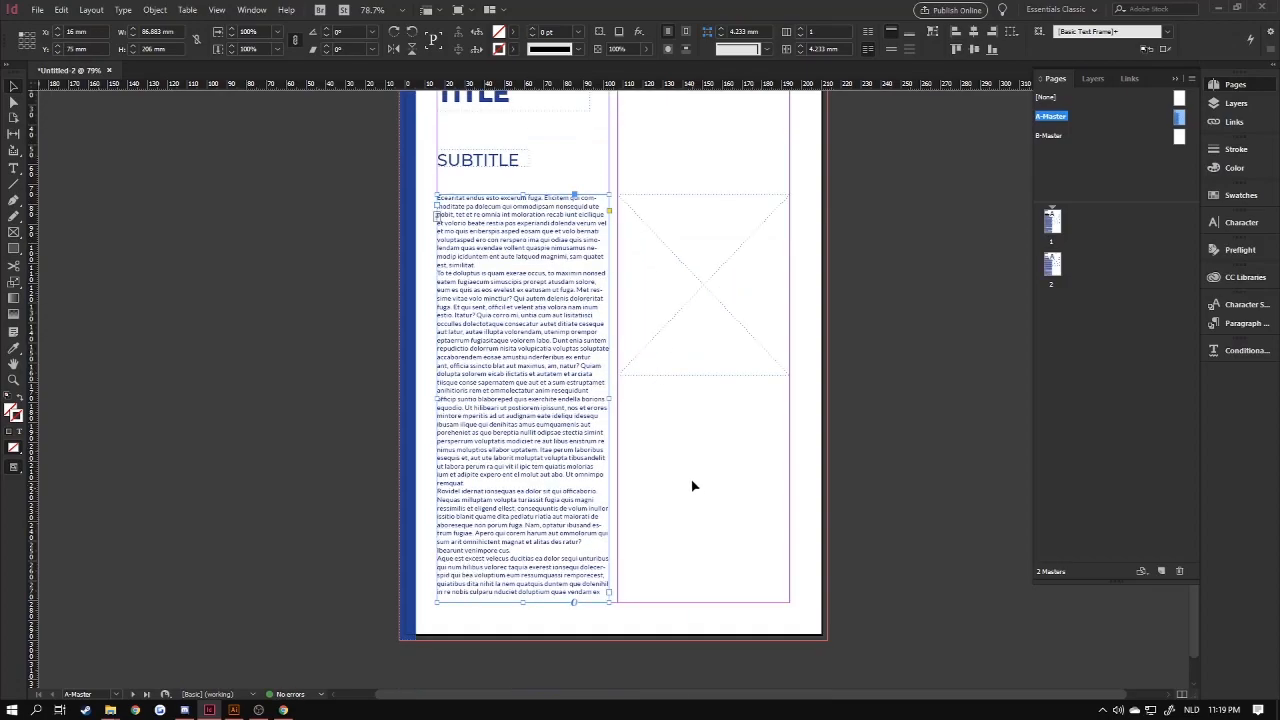
key(t)
drag(622, 389, 789, 600)
click(14, 87)
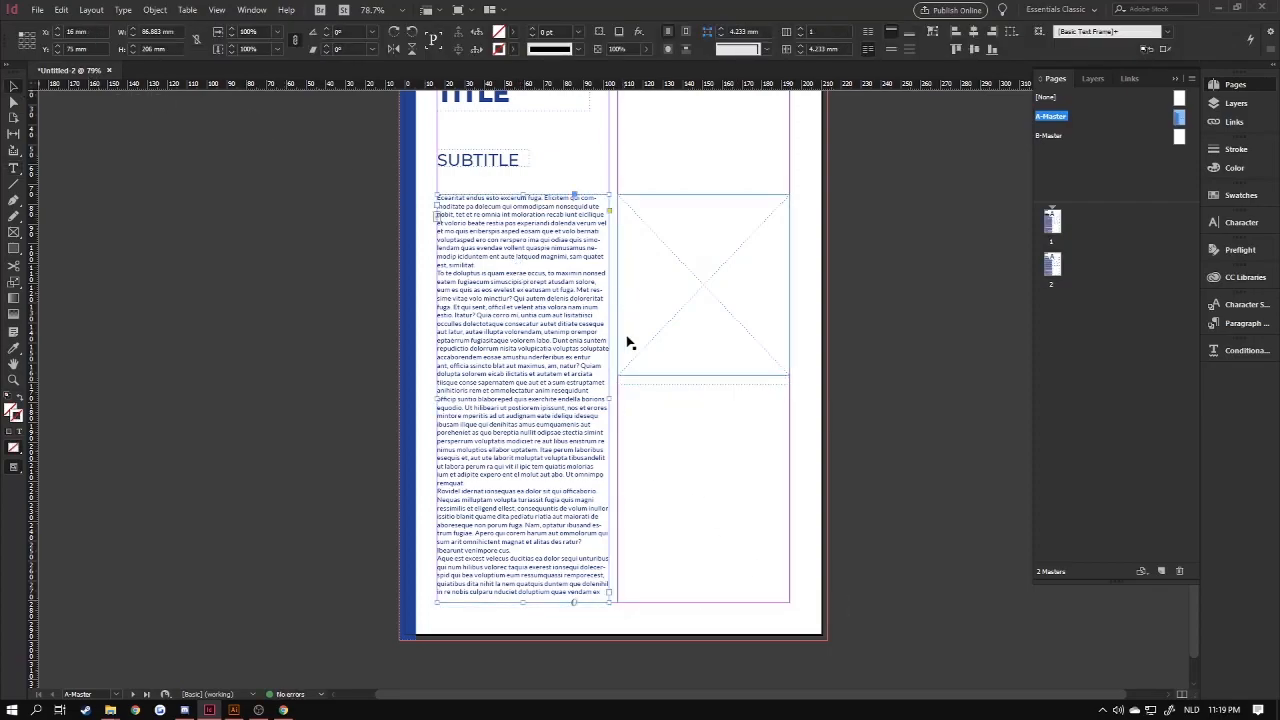
click(607, 592)
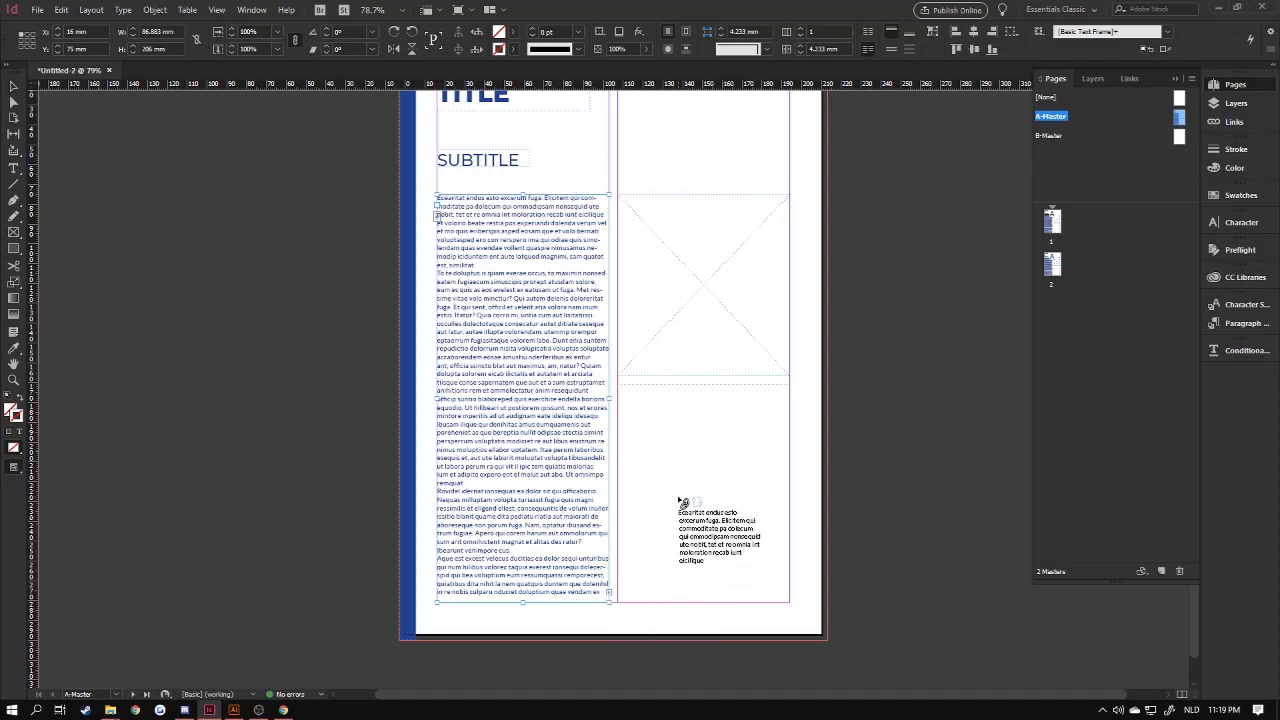
click(679, 501)
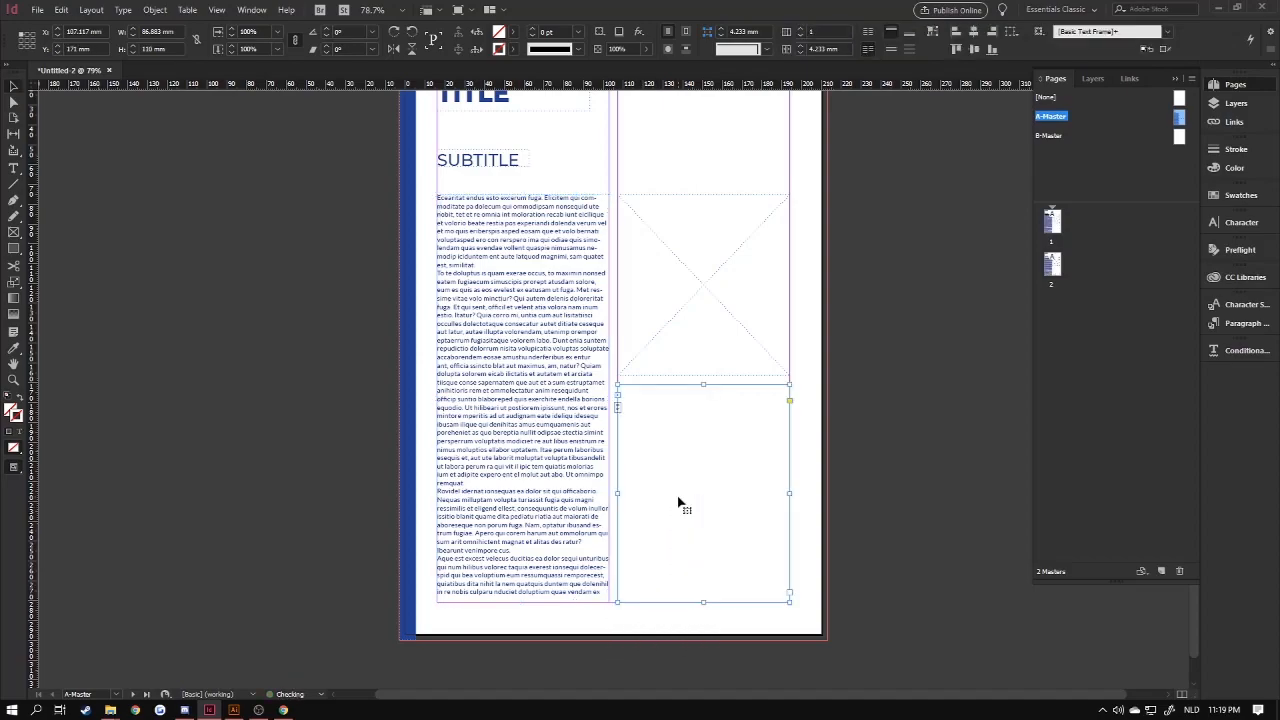
Append random filler letters to the end of the left body text so they flow into the linked right frame.
triple_click(678, 497)
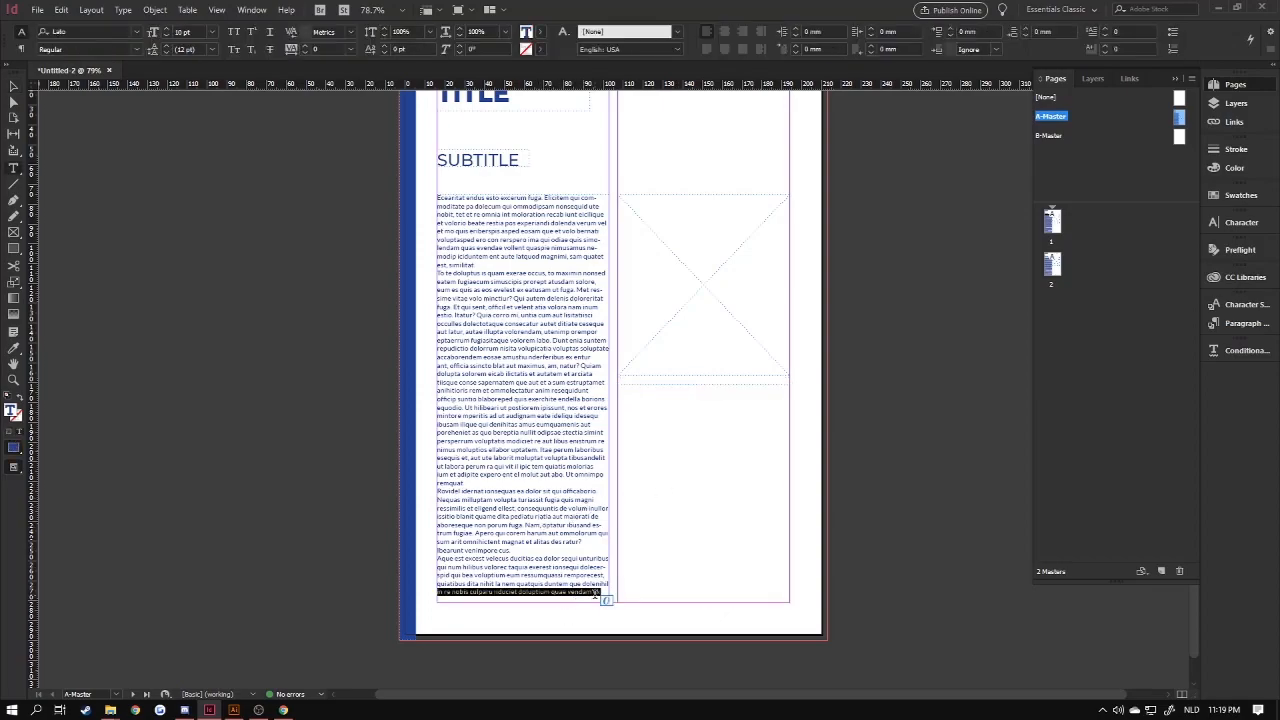
click(600, 593)
text(sdsdsadasdsadsadsadsa)
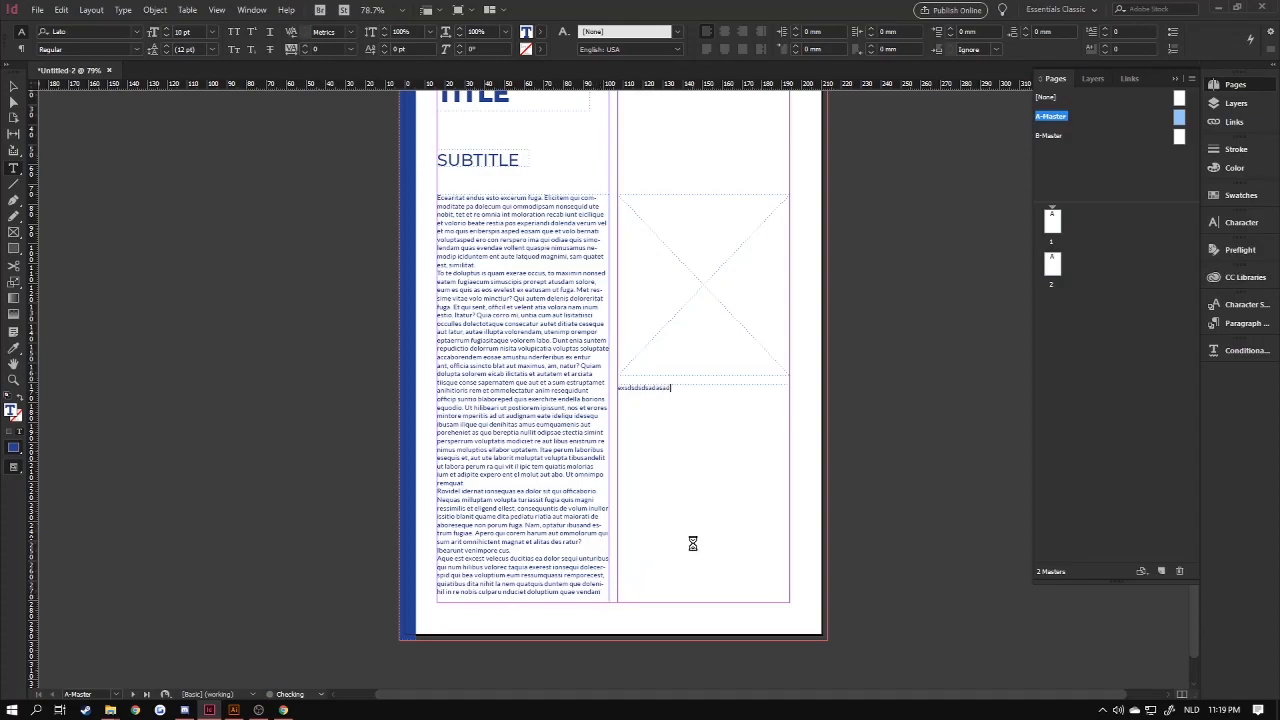
text(dsadsadsadsadsadsadsadsadsadsa)
key(Escape)
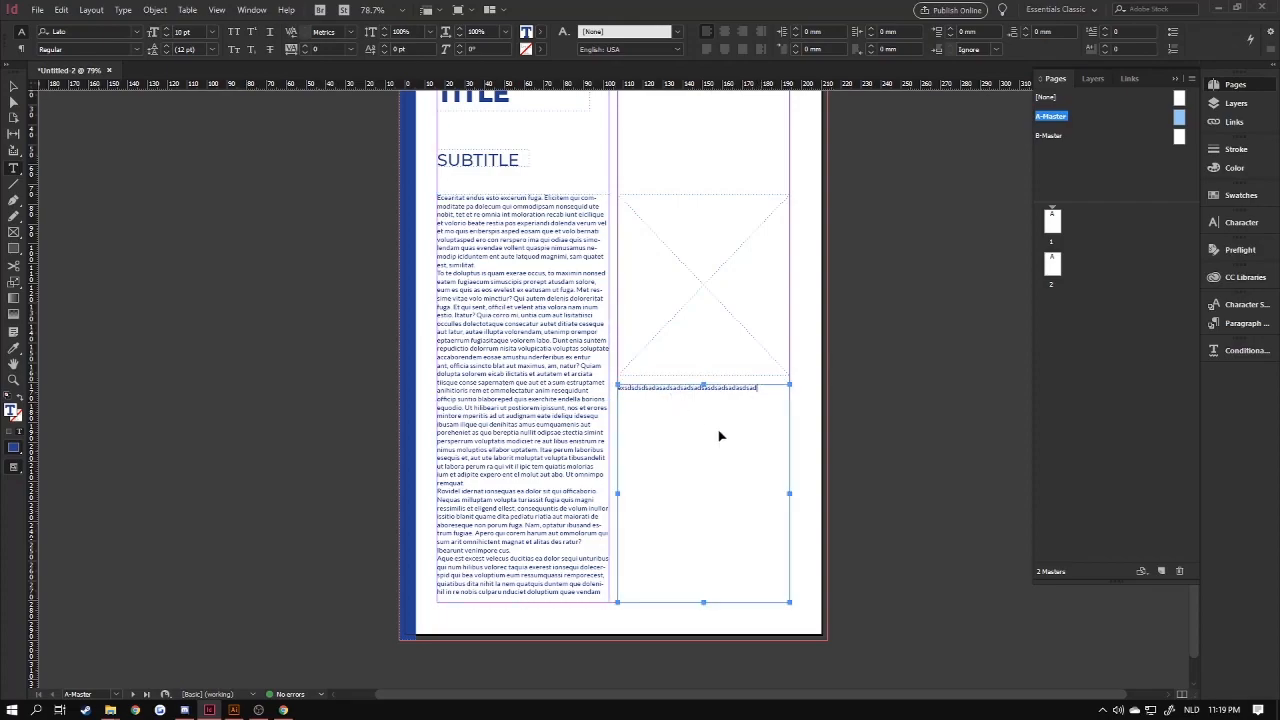
scroll(775, 434, down, 1)
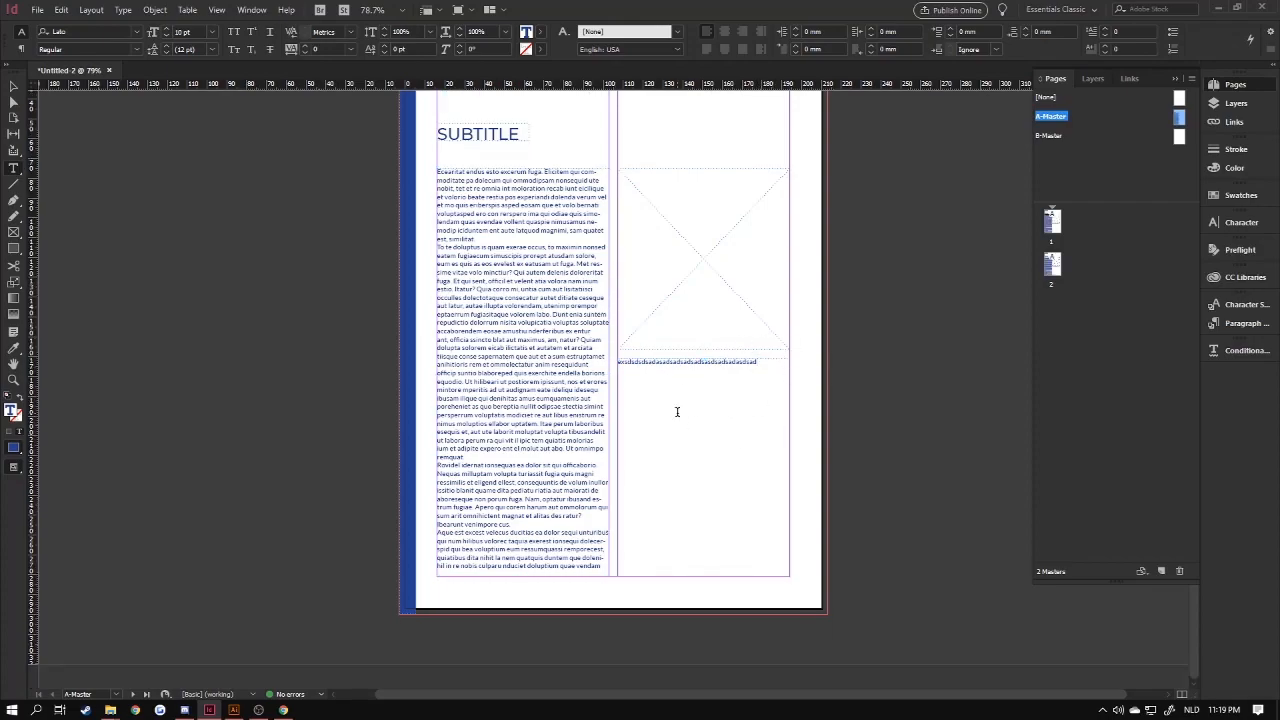
scroll(638, 405, up, 2)
scroll(640, 403, down, 2)
scroll(420, 269, up, 2)
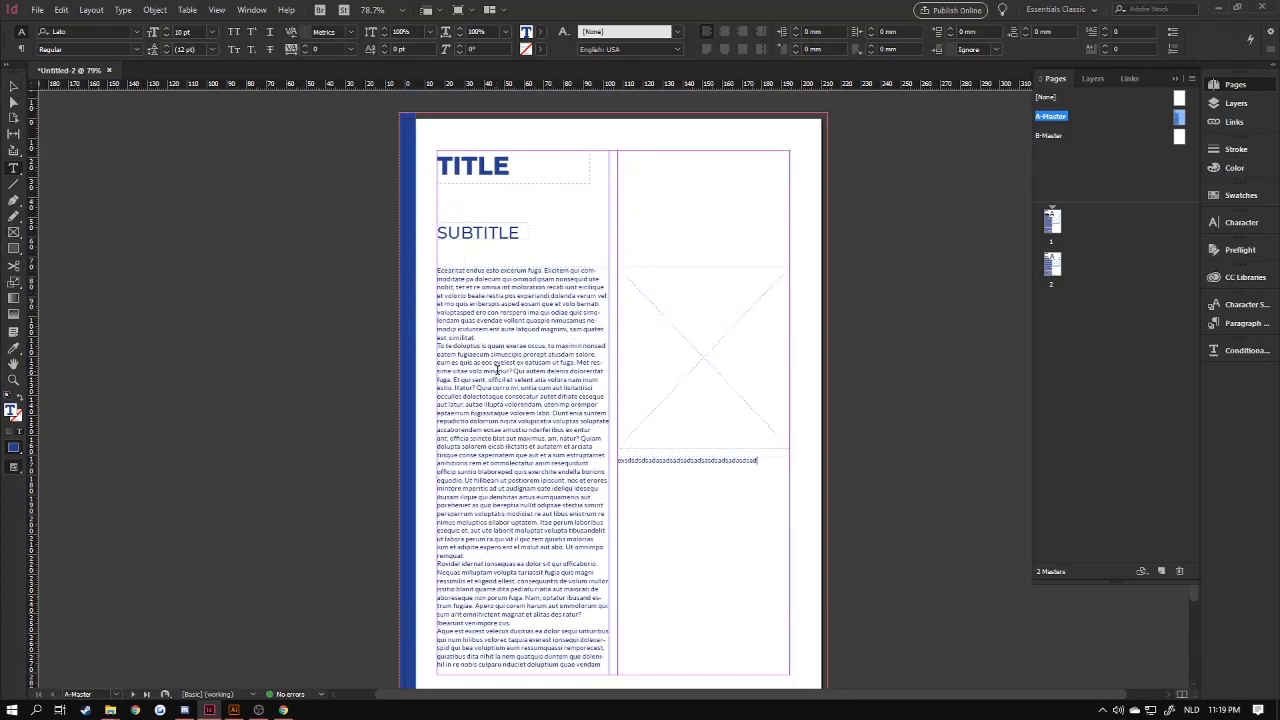
Delete all the text from the two linked body frames.
click(512, 370)
key(ctrl+a)
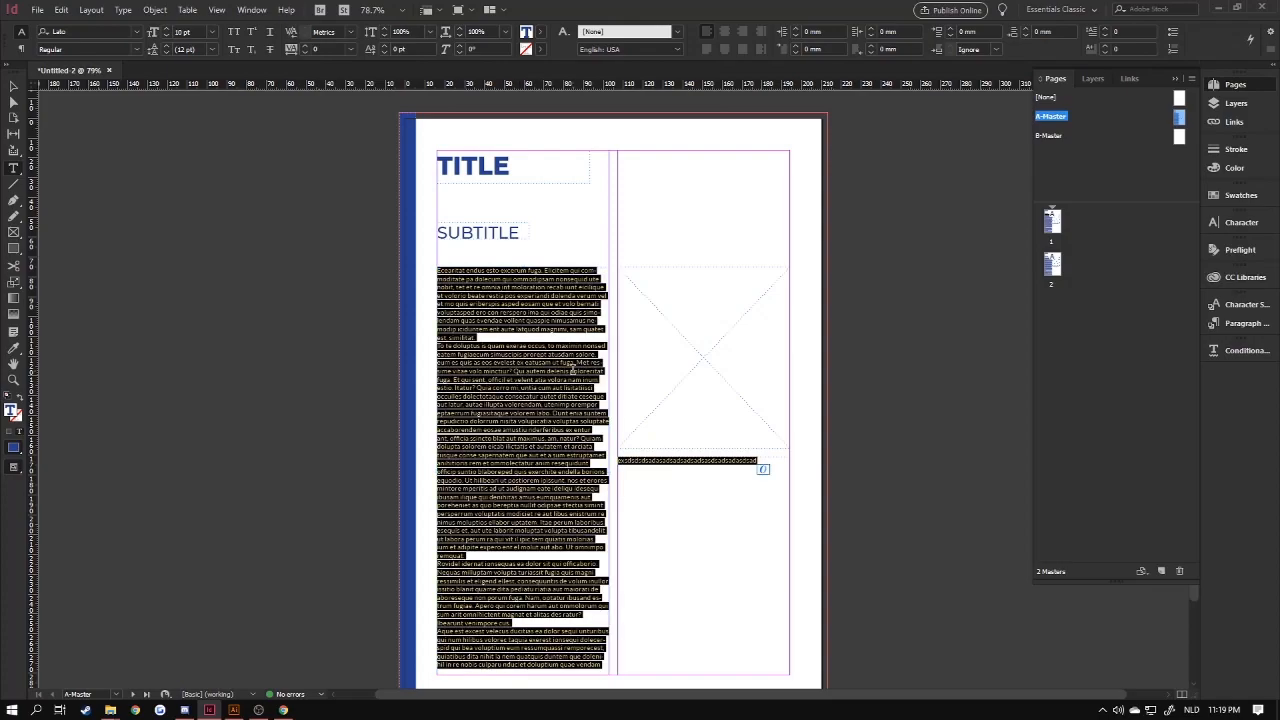
key(BackSpace)
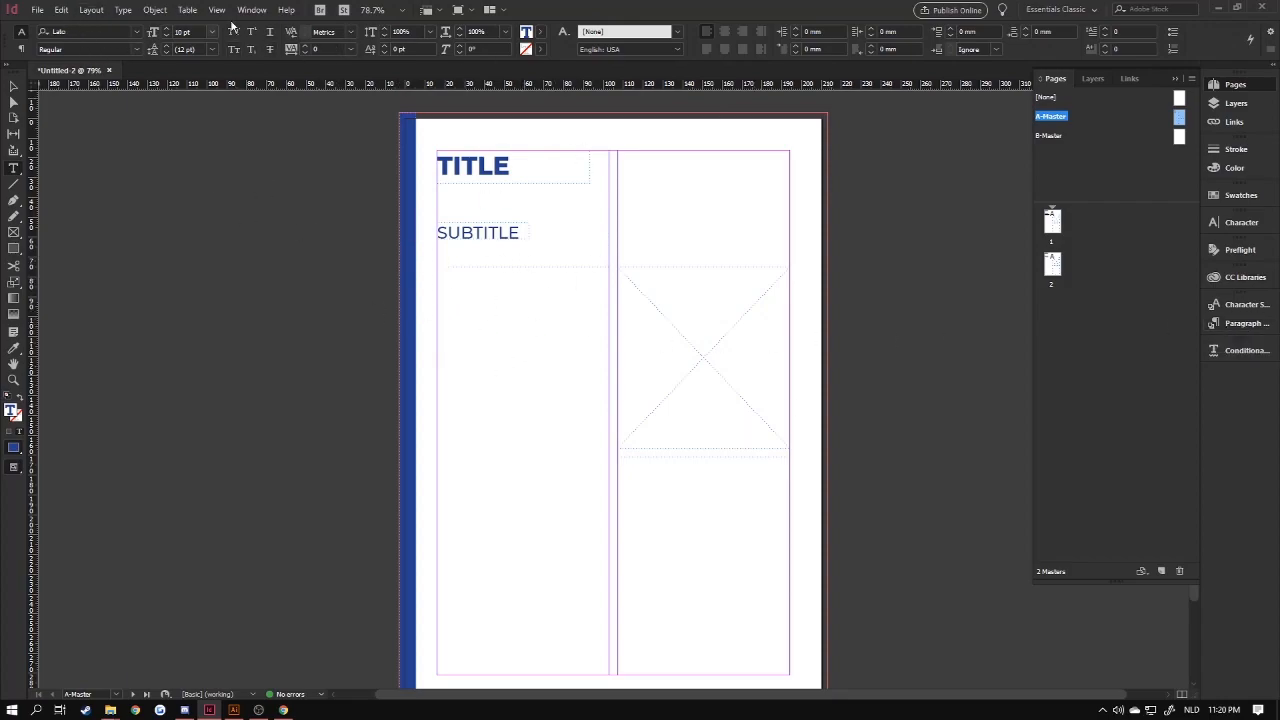
Create a new paragraph style based on the formatting in the empty left body frame.
click(520, 335)
click(1250, 323)
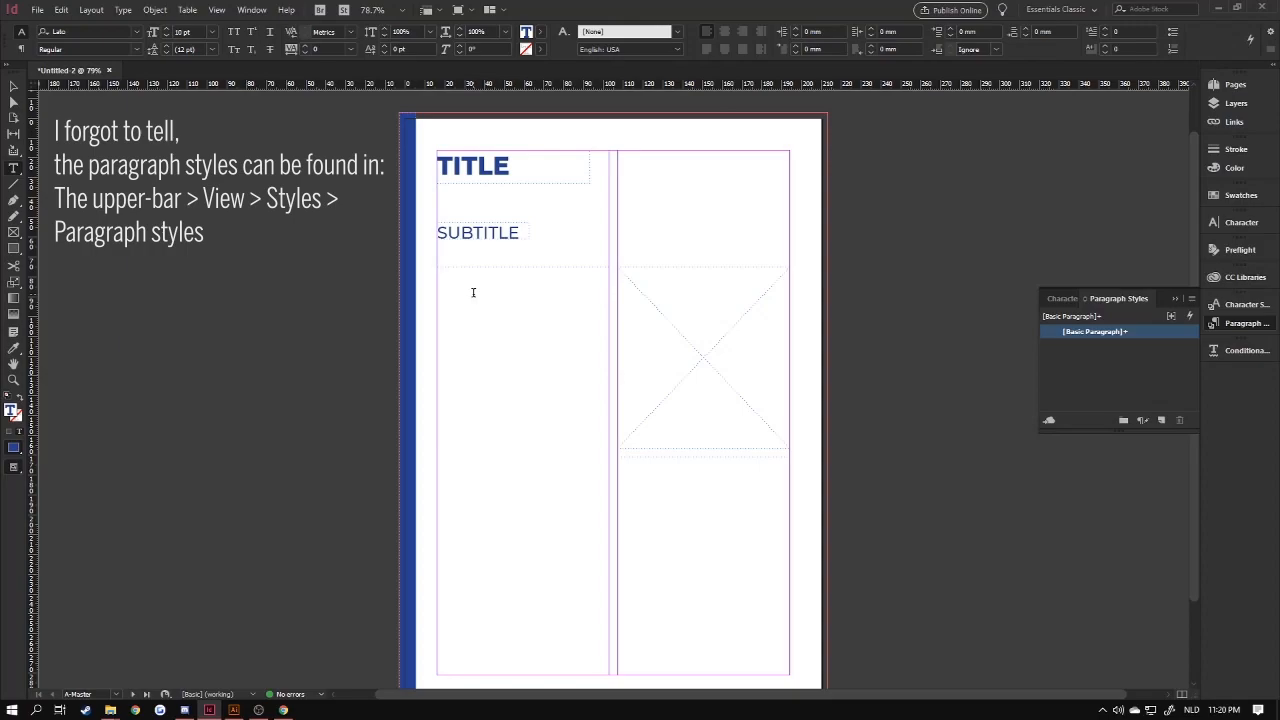
click(1162, 421)
Rename the newly created paragraph style as PLAIN TEXT, keeping its Lato Regular 10 pt formatting.
right_click(1096, 348)
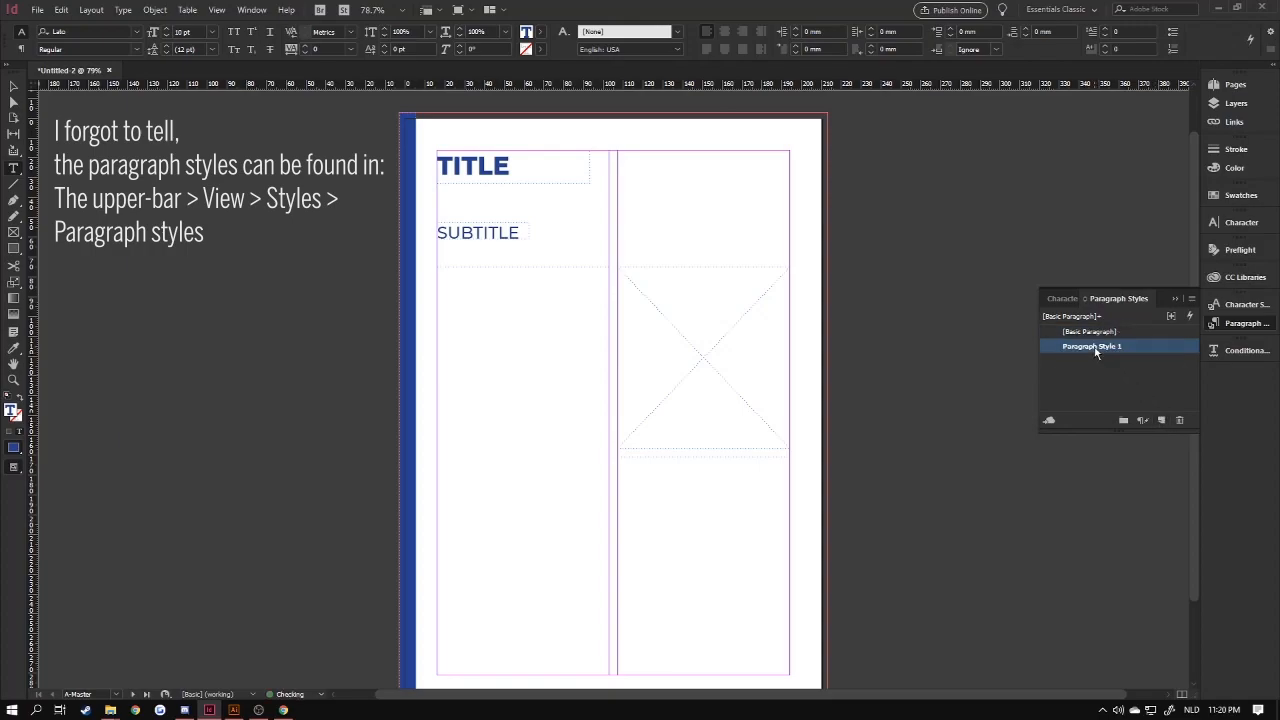
click(1113, 357)
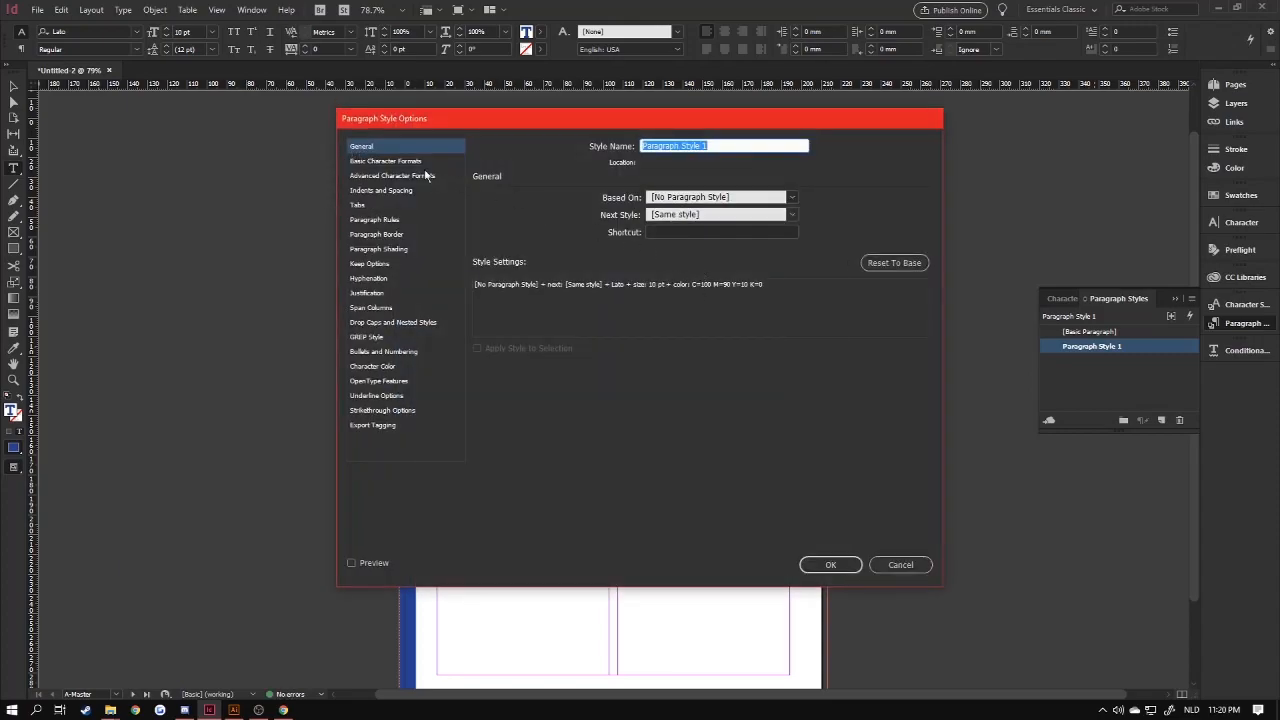
click(362, 162)
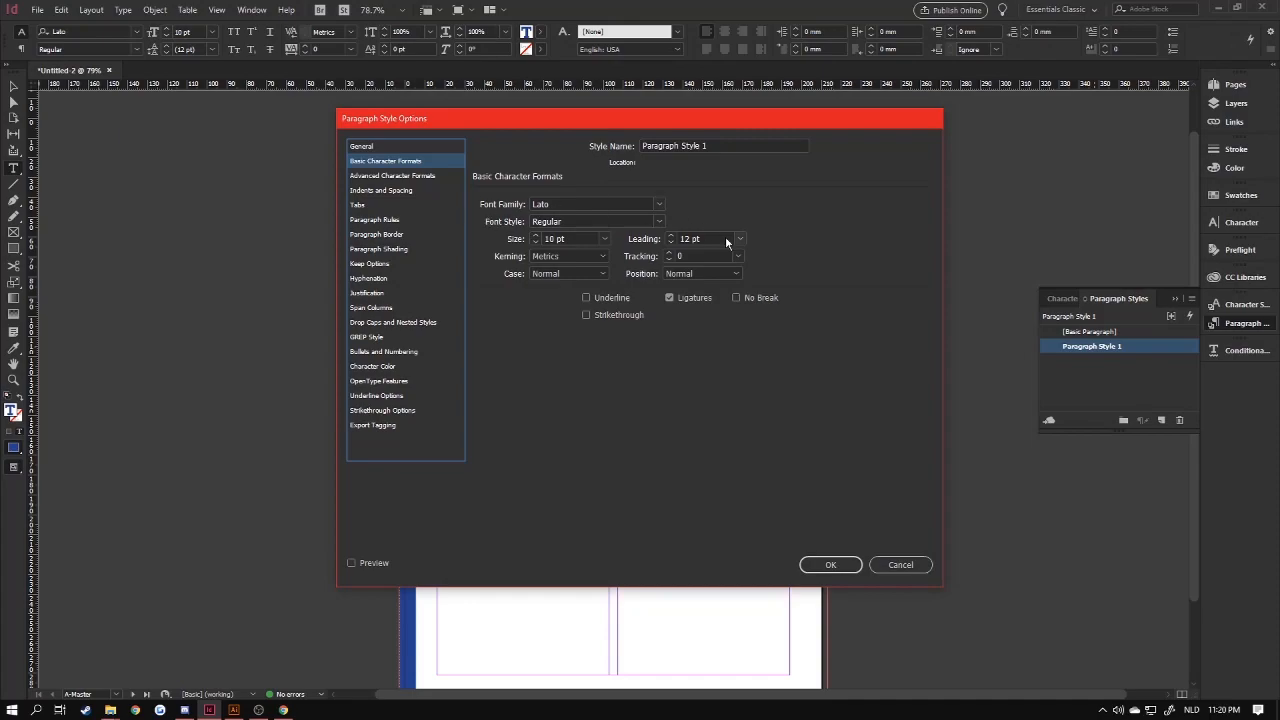
click(364, 148)
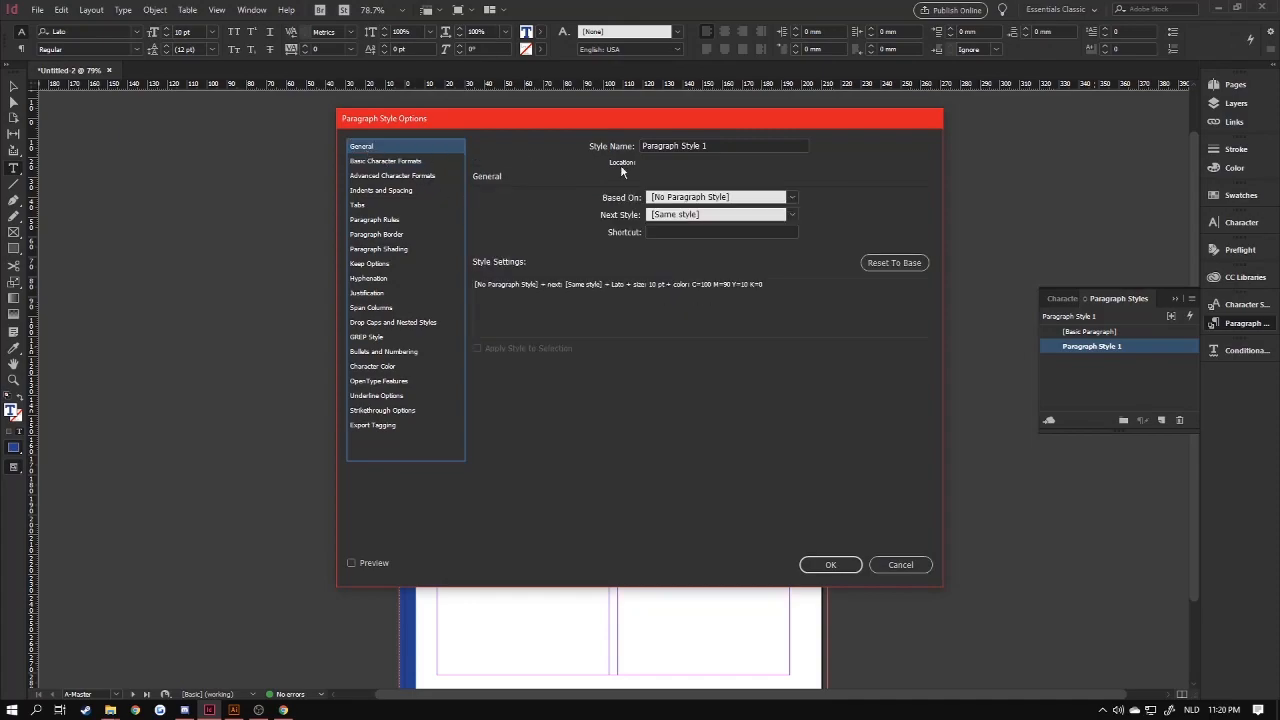
click(718, 147)
triple_click(720, 147)
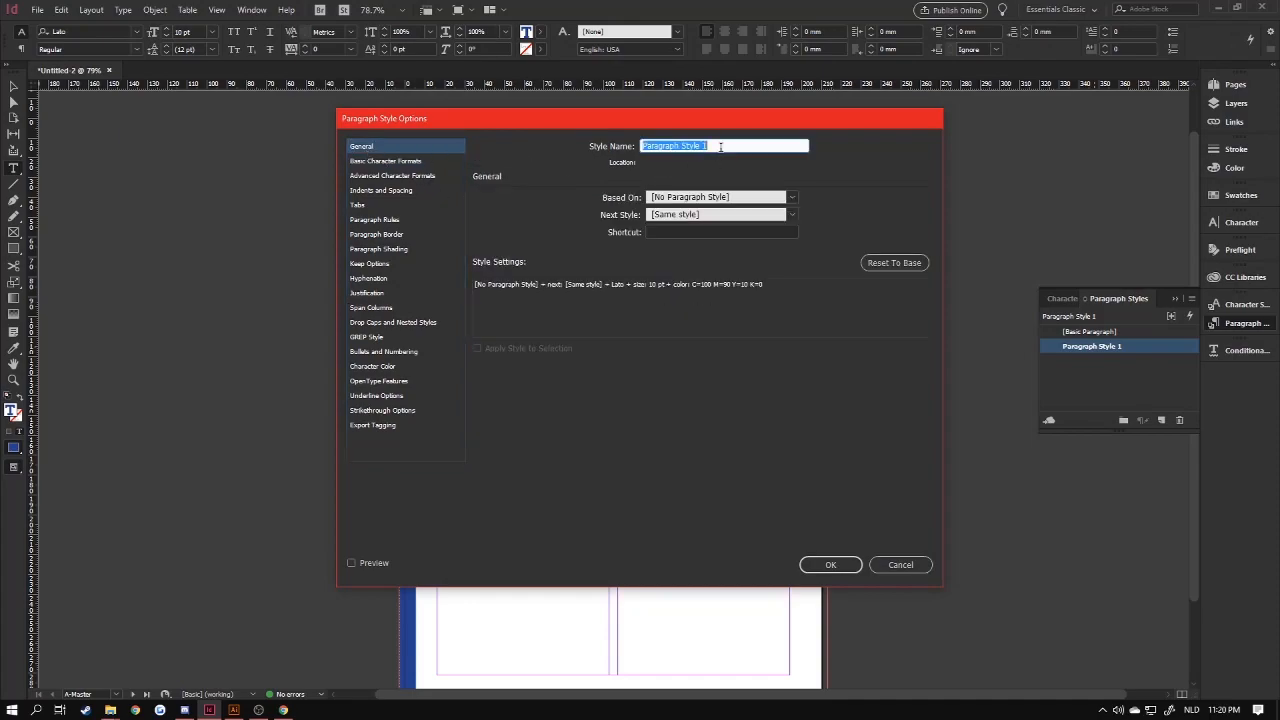
text(PLAIN TEXT)
key(Return)
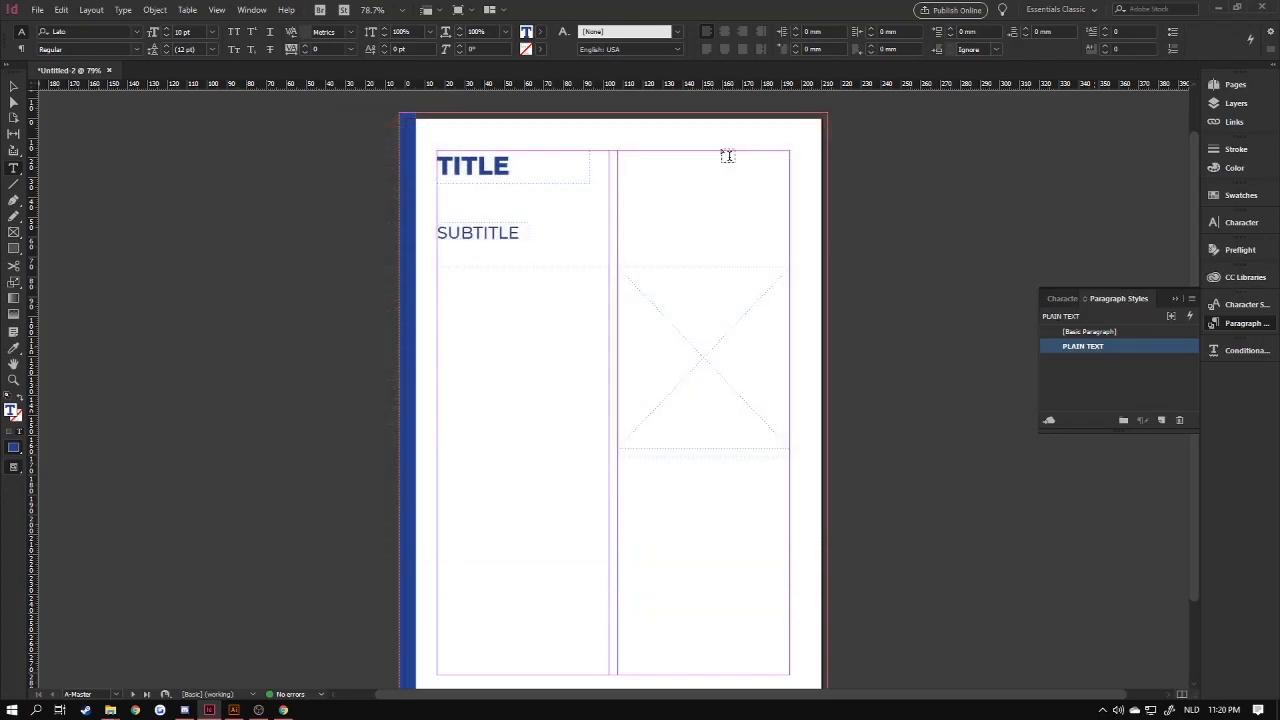
Delete the SUBTITLE text and create a paragraph style from its frame's formatting, named SUB TITLE.
double_click(492, 232)
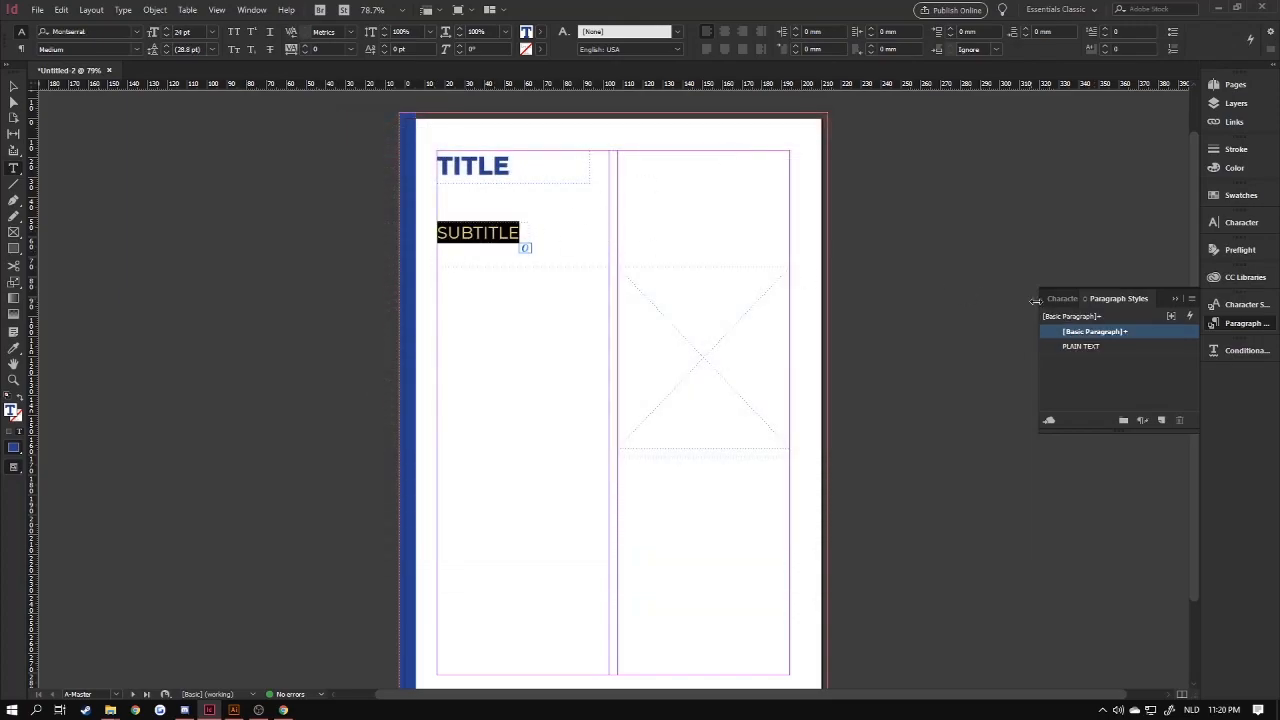
key(BackSpace)
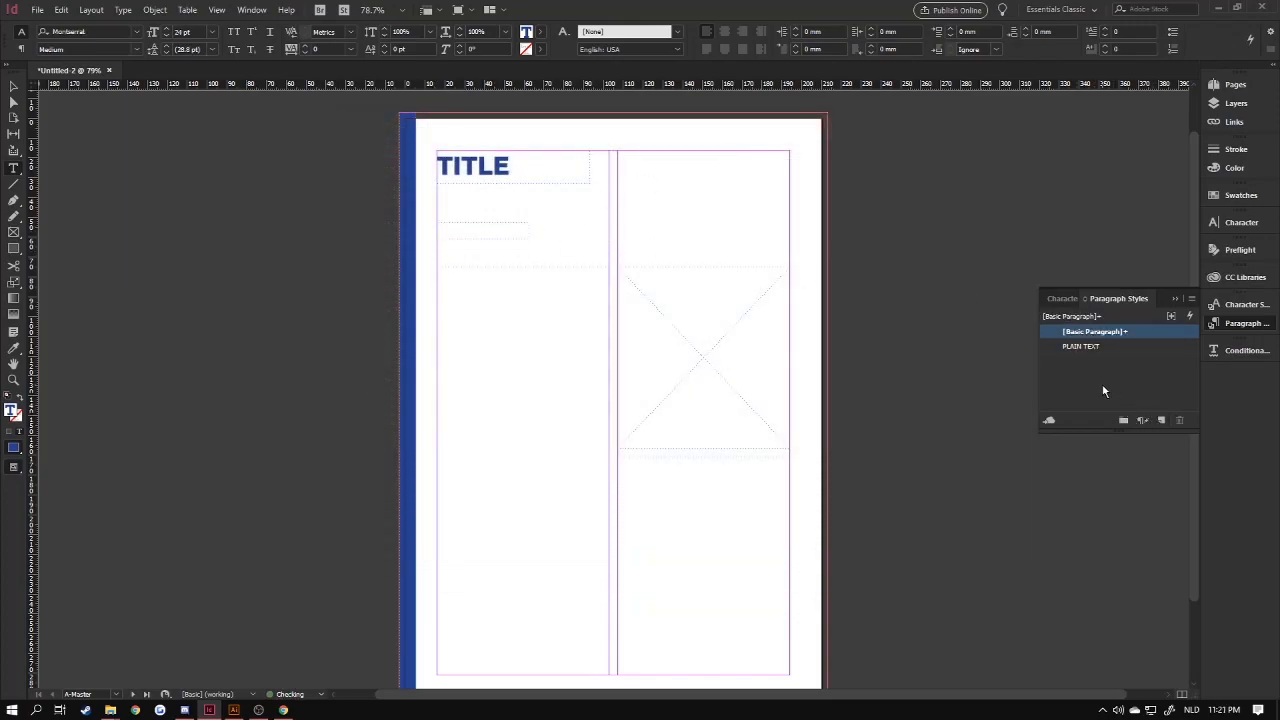
click(1163, 421)
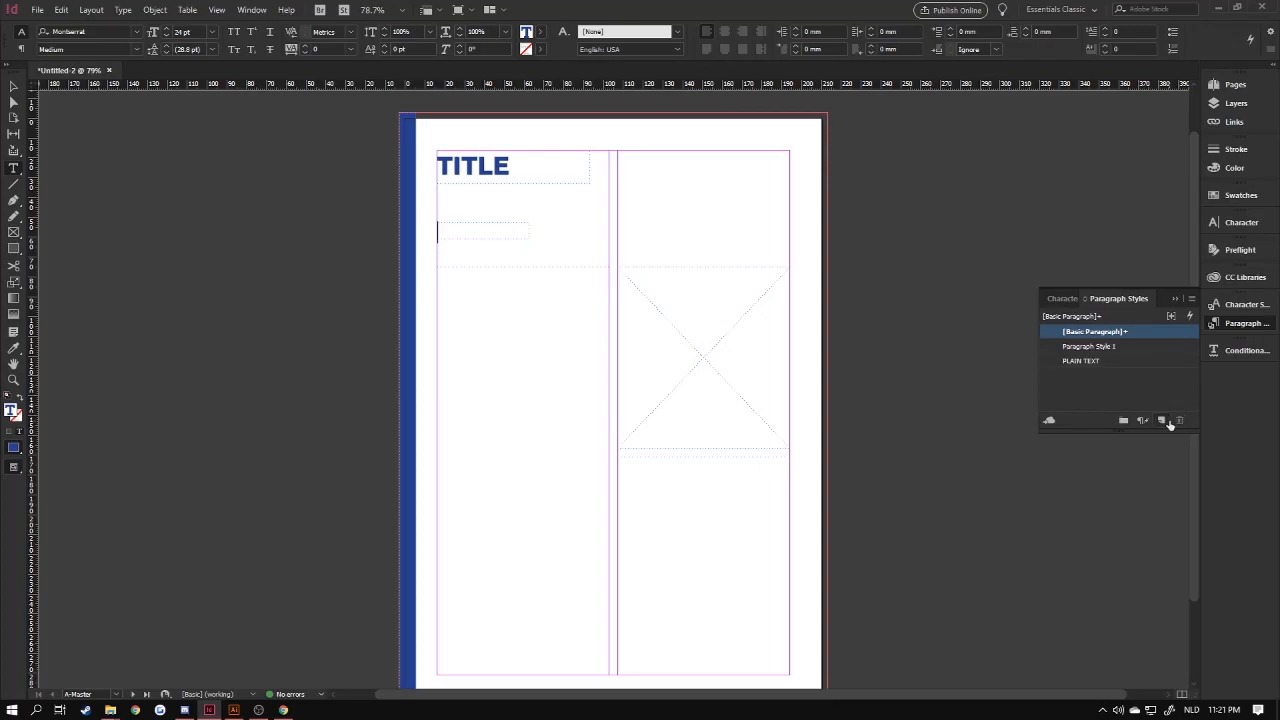
click(1103, 347)
right_click(1103, 350)
click(1124, 359)
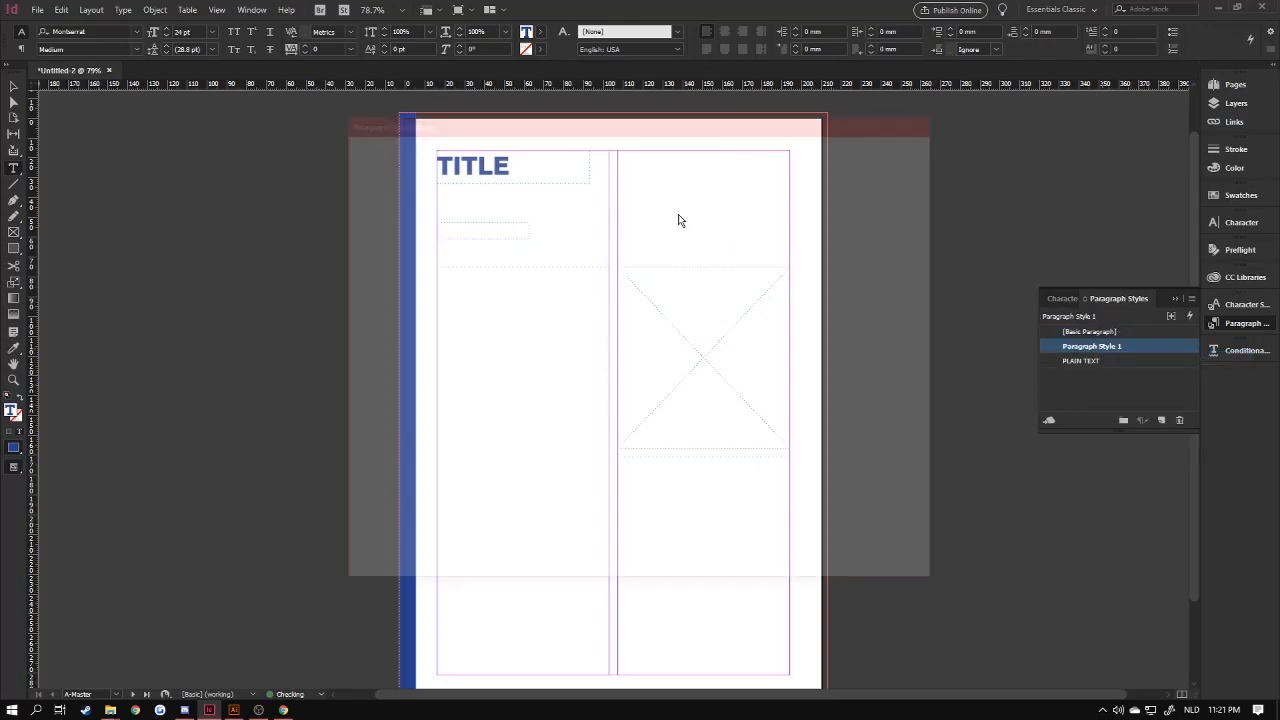
text(SUB TITLE)
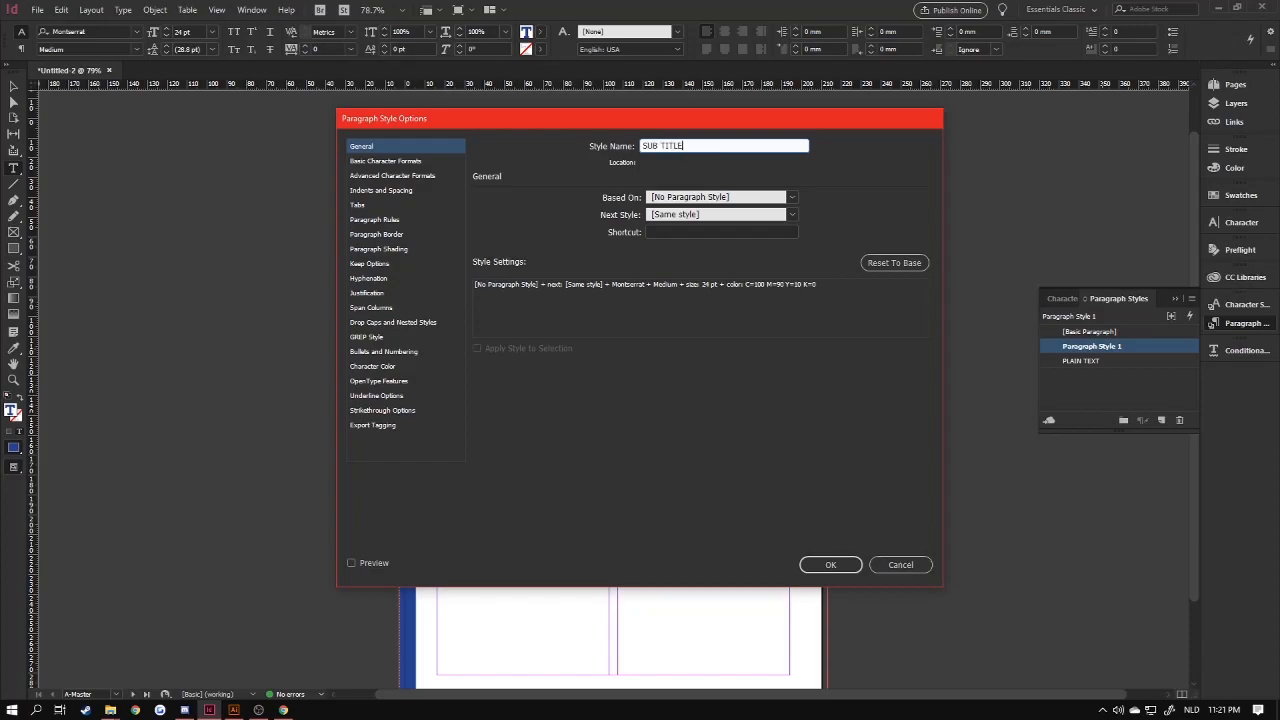
key(Return)
Delete the TITLE text and create a paragraph style from its frame's formatting, named TITLE.
click(510, 166)
double_click(510, 168)
key(BackSpace)
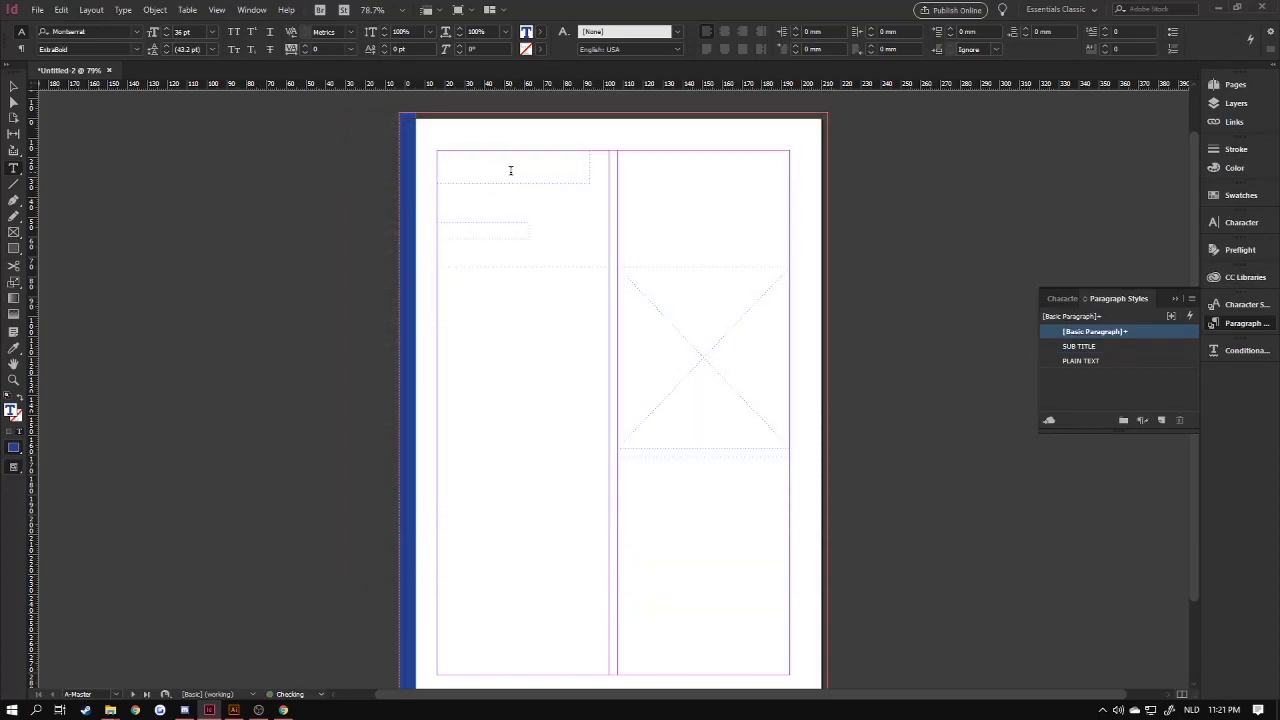
click(1144, 420)
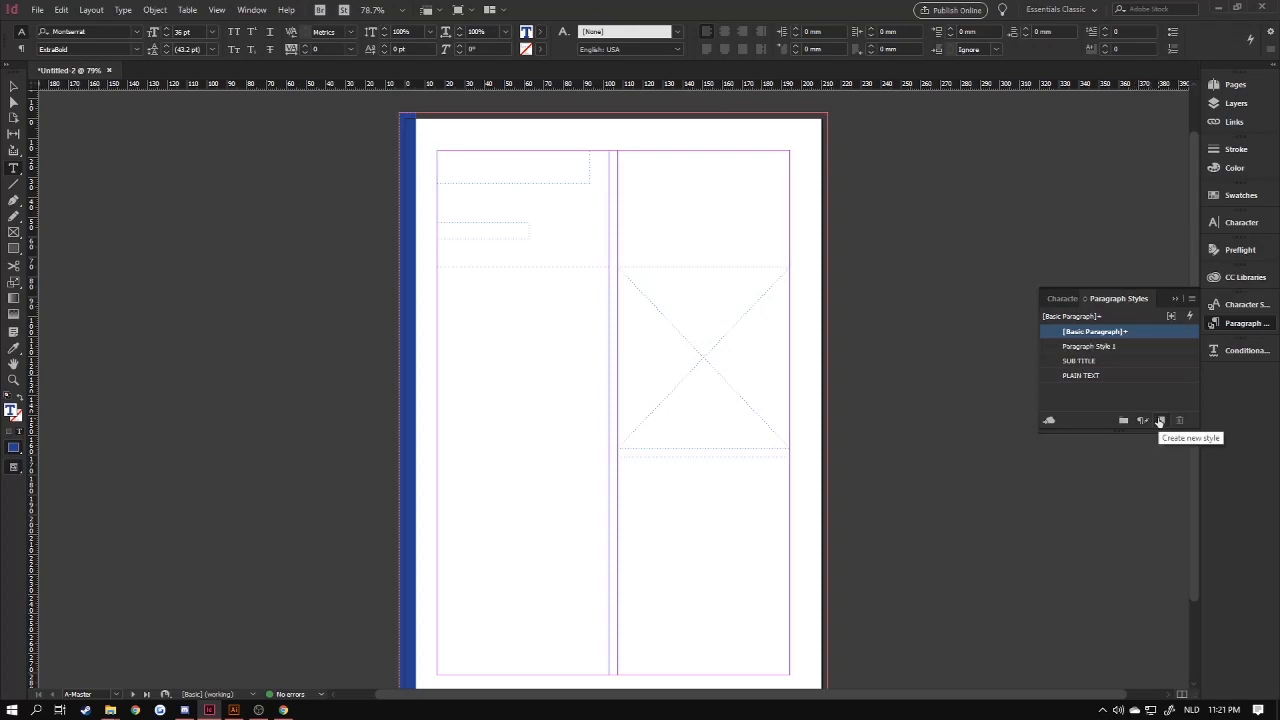
right_click(1105, 356)
click(1150, 356)
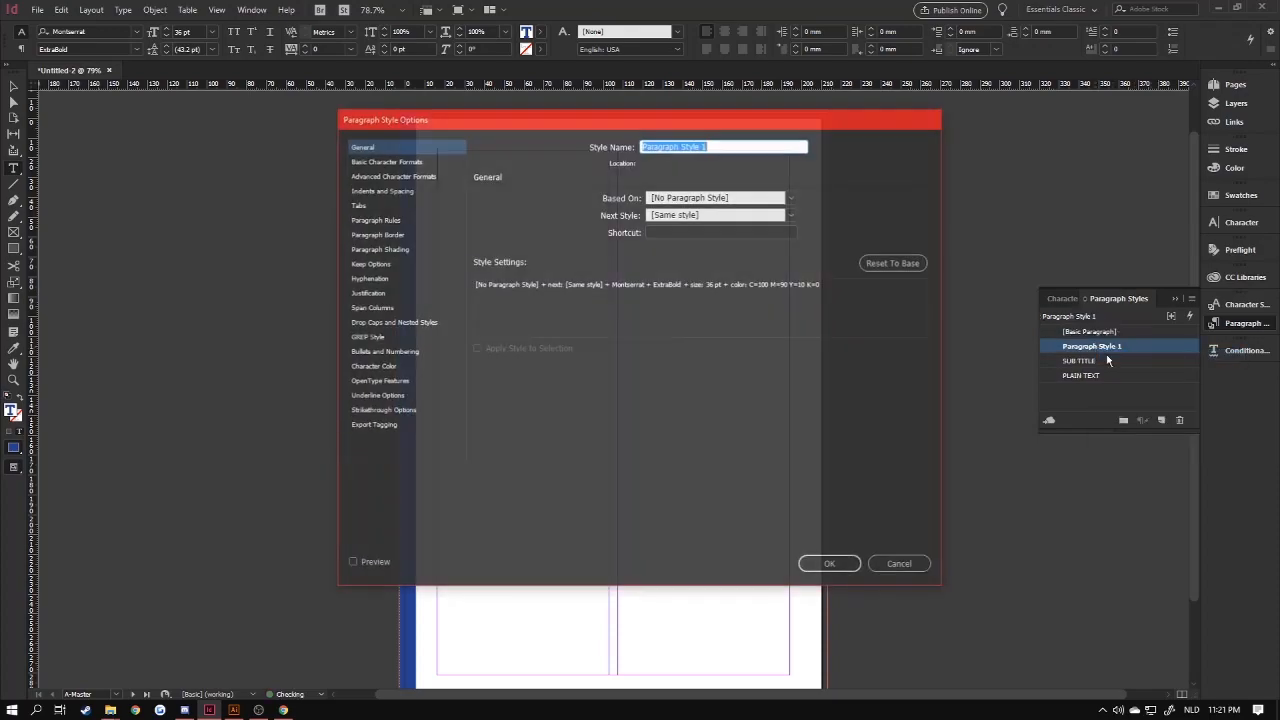
text(TITLE)
key(Return)
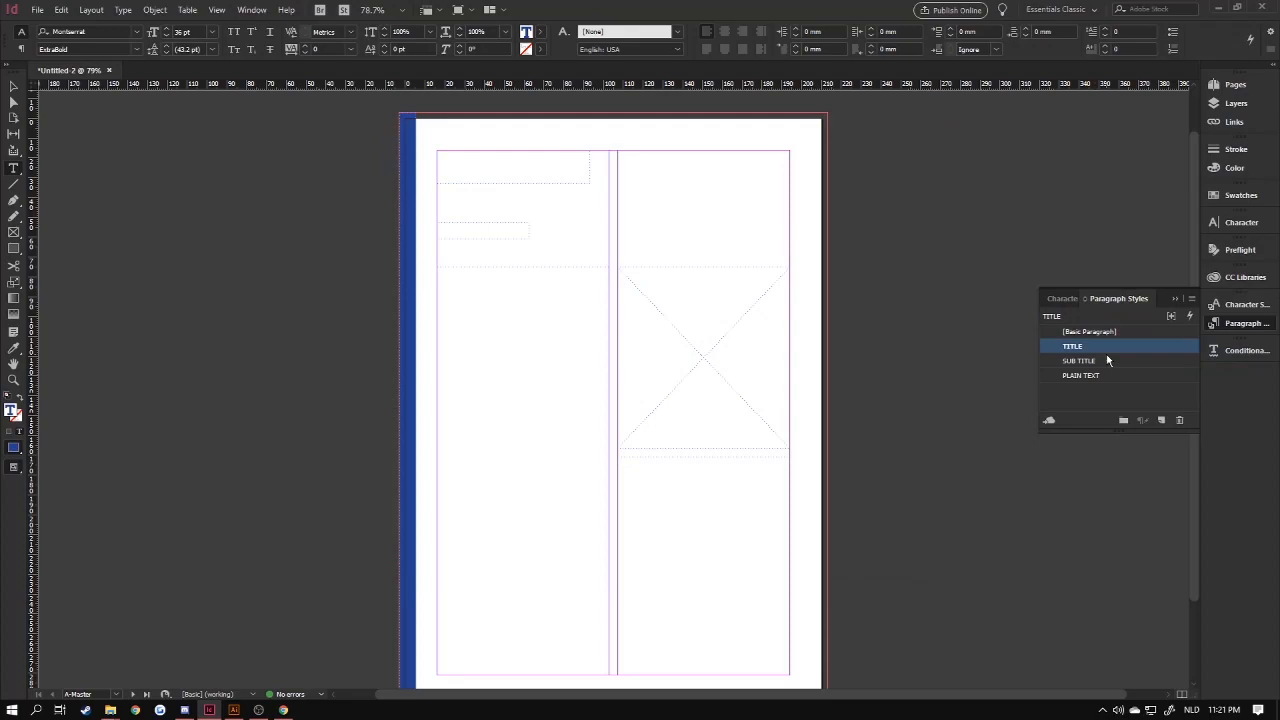
Open page 2 to examine how the A-Master layout appears on it.
click(13, 87)
click(127, 131)
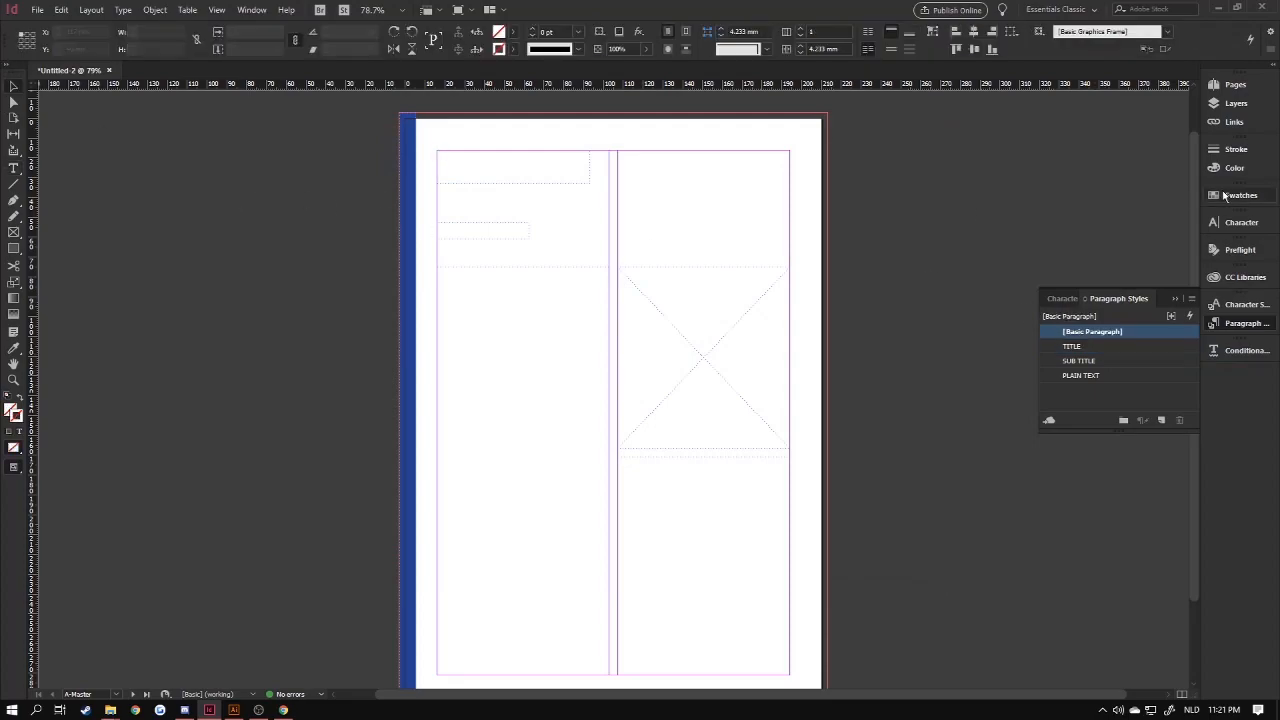
click(1232, 86)
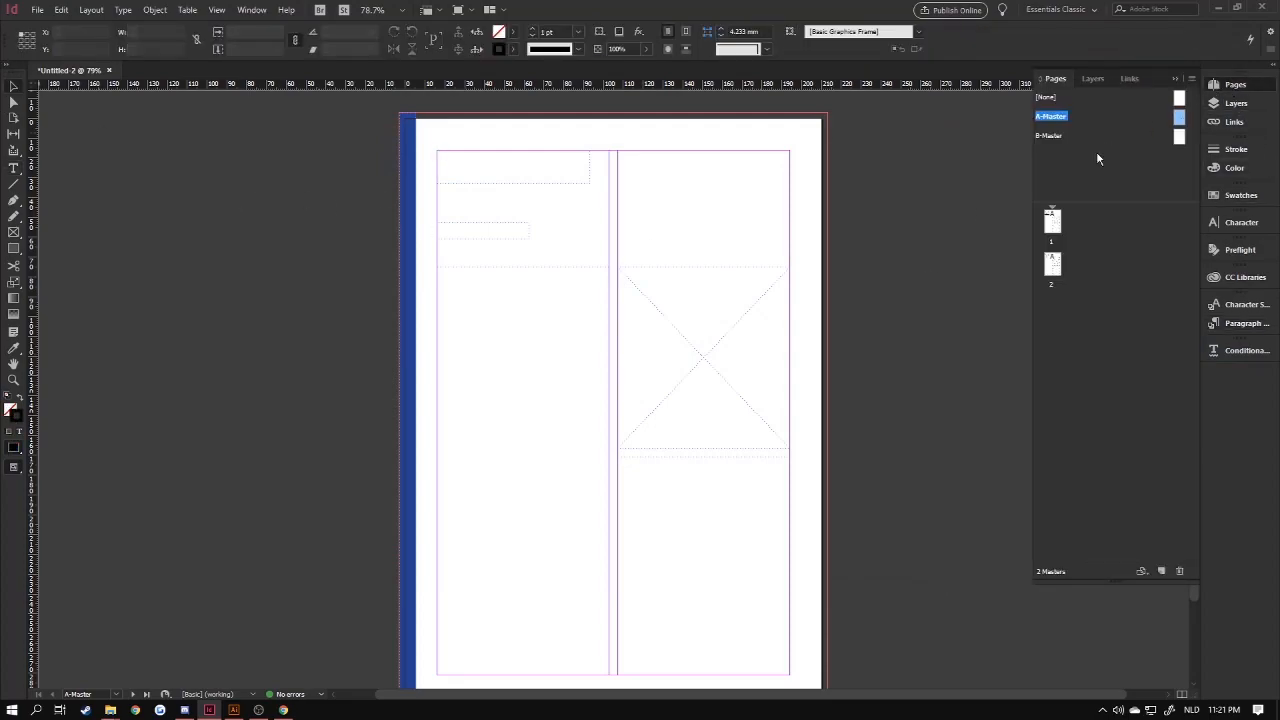
double_click(1053, 263)
scroll(589, 224, down, 2)
scroll(850, 455, up, 3)
scroll(628, 323, down, 1)
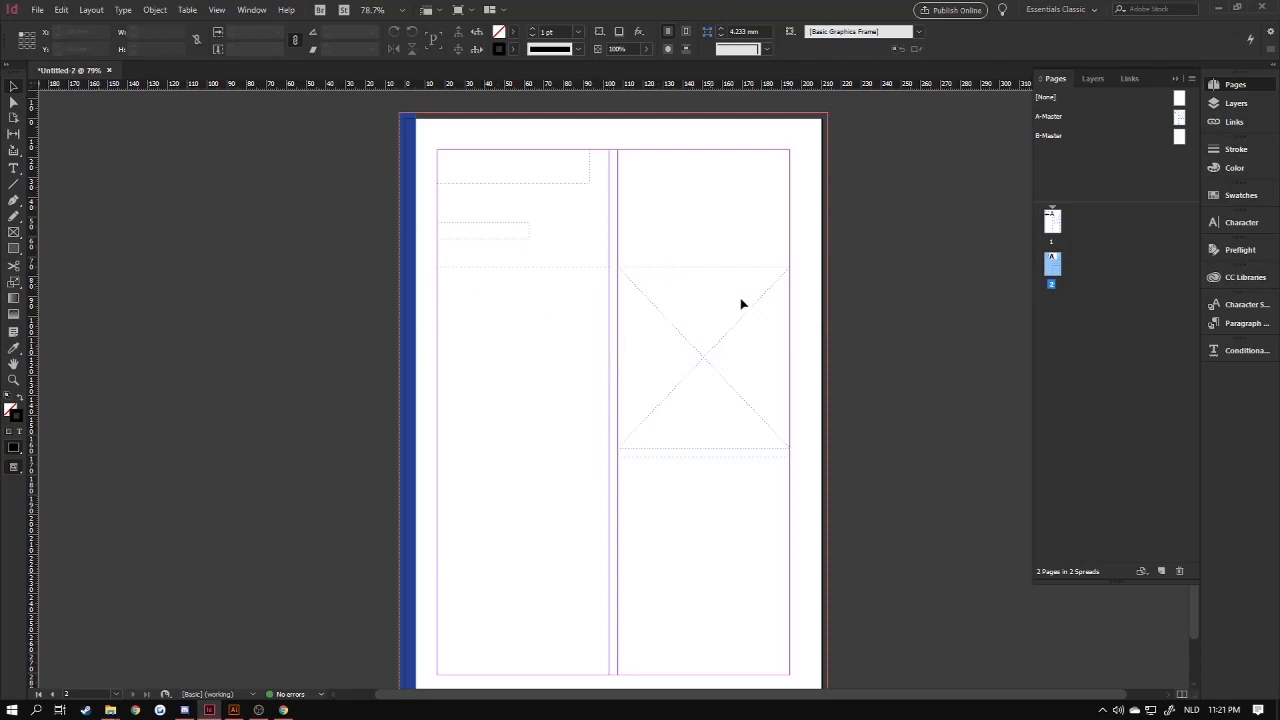
Add five pages after page 2 and open page 3 to examine its master layout.
click(1157, 569)
click(1157, 569)
click(1157, 569)
click(1157, 569)
click(1157, 569)
double_click(1052, 314)
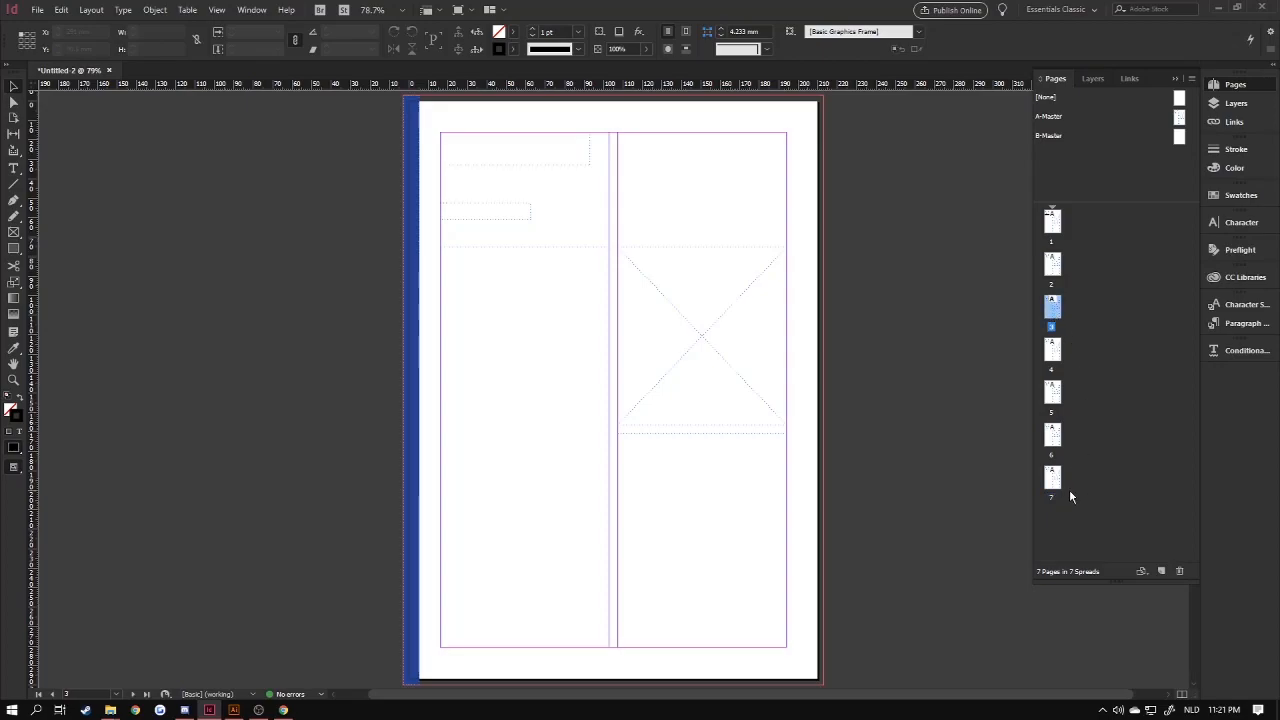
drag(541, 218, 726, 466)
drag(530, 278, 790, 470)
drag(483, 169, 720, 620)
scroll(740, 600, up, 3)
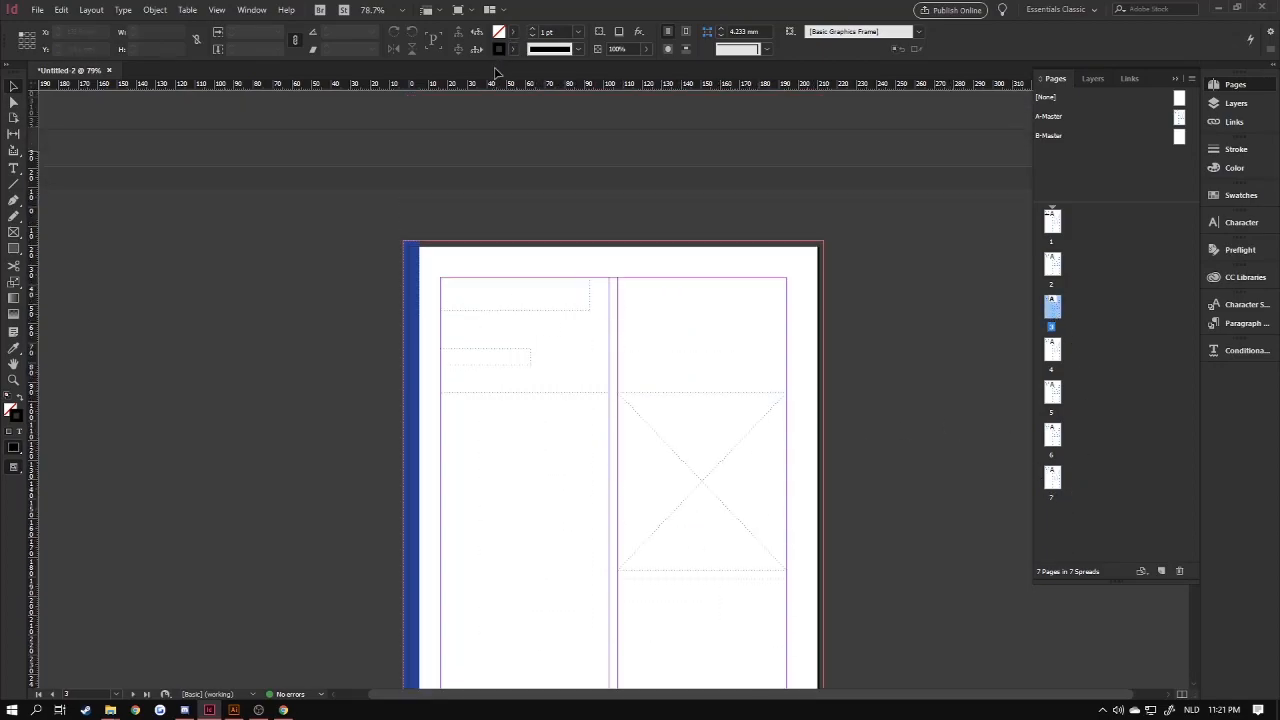
scroll(600, 450, down, 2)
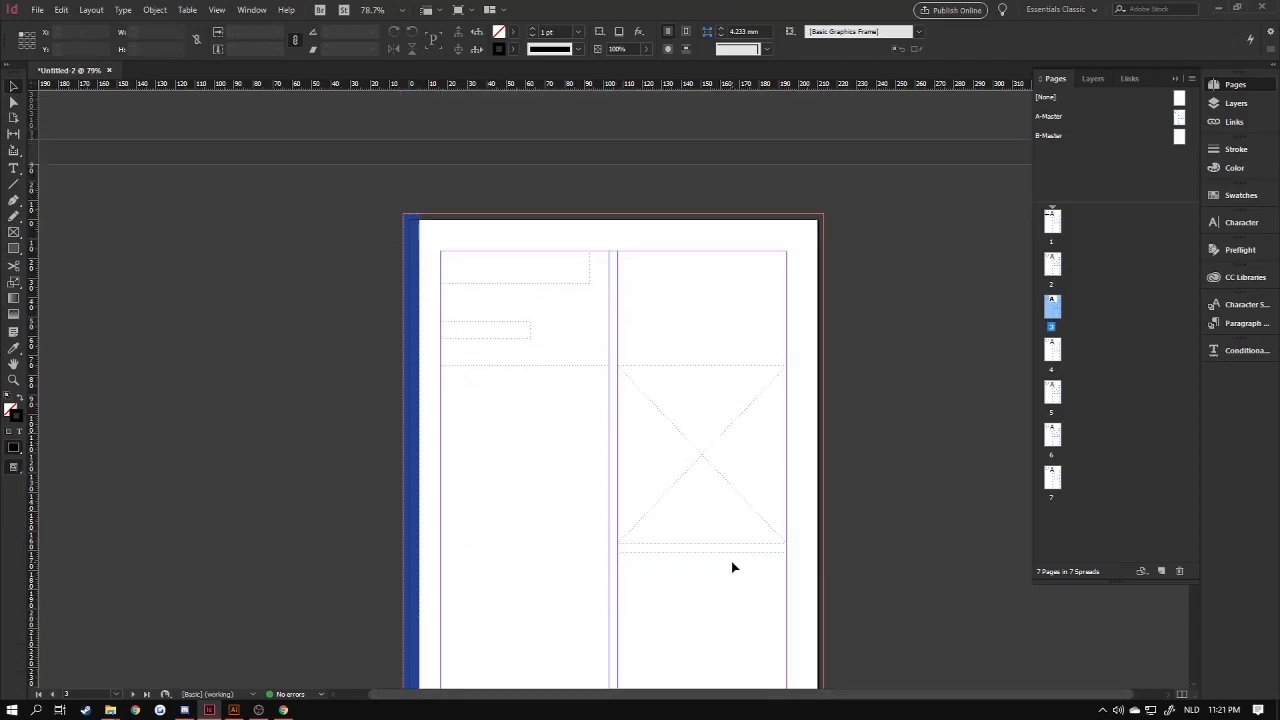
Undo the addition of the five new pages.
key(ctrl+z)
key(ctrl+z)
key(ctrl+z)
key(ctrl+z)
key(ctrl+z)
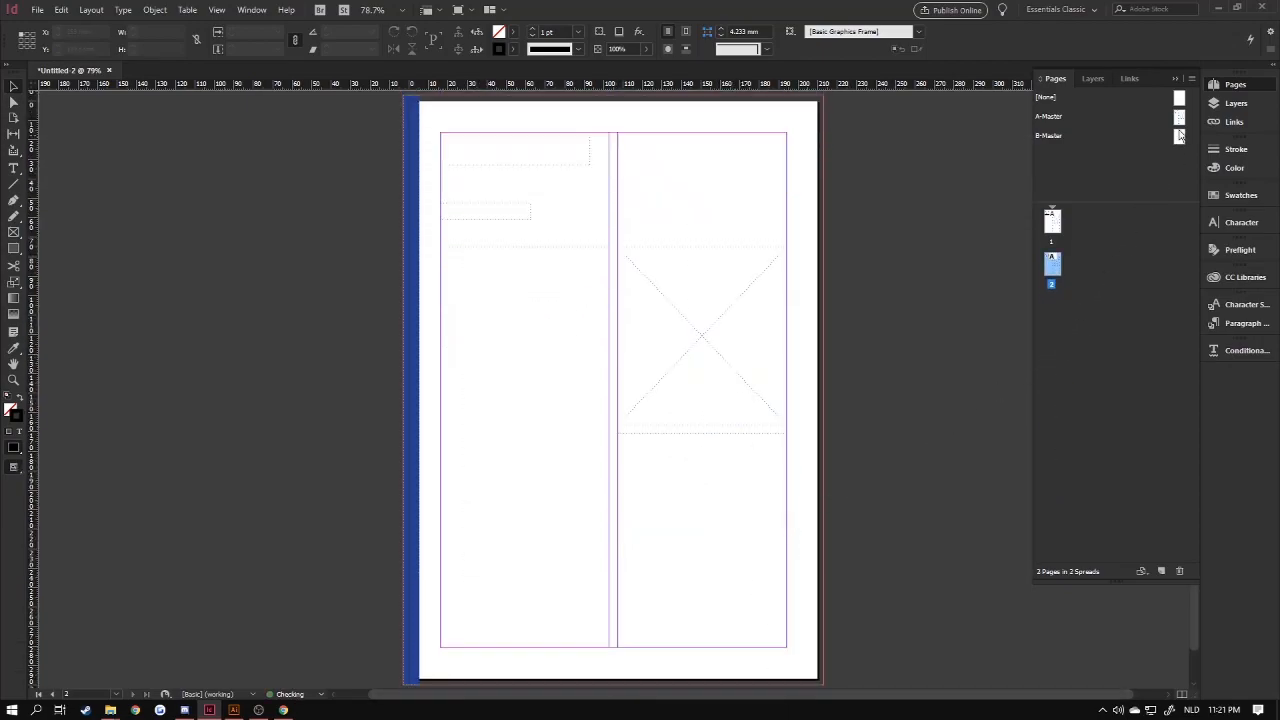
Compare the A-Master layout with pages 1 and 2.
double_click(1180, 119)
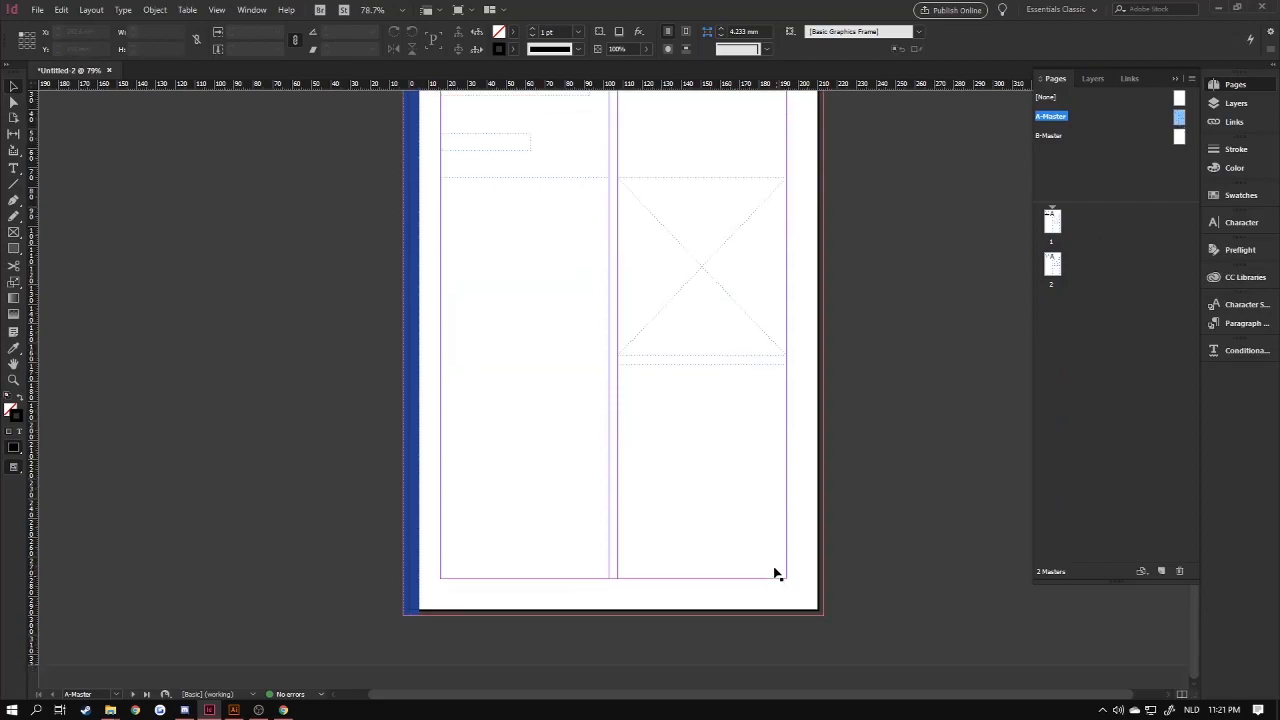
double_click(1053, 268)
double_click(1050, 224)
double_click(1052, 268)
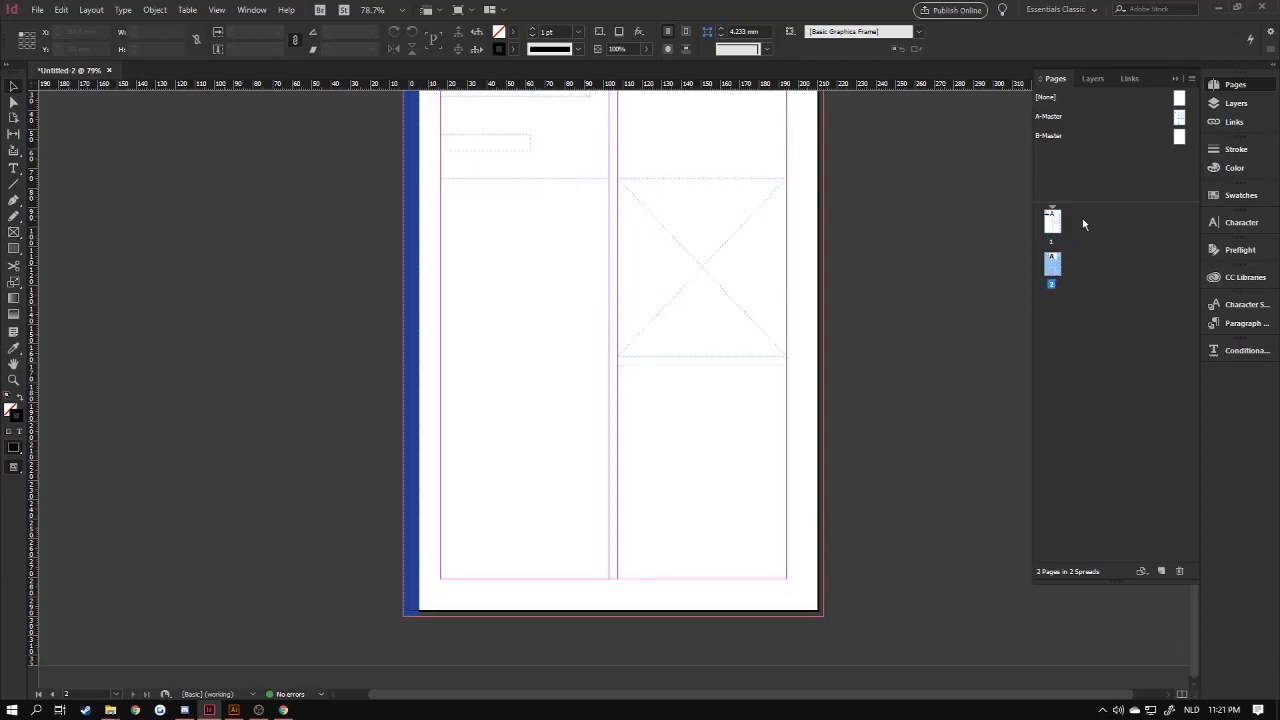
On A-Master, draw a rectangle about 8.5 × 19 mm near the page's lower-right corner and widen it to the margin, about 12.5 mm.
double_click(1179, 119)
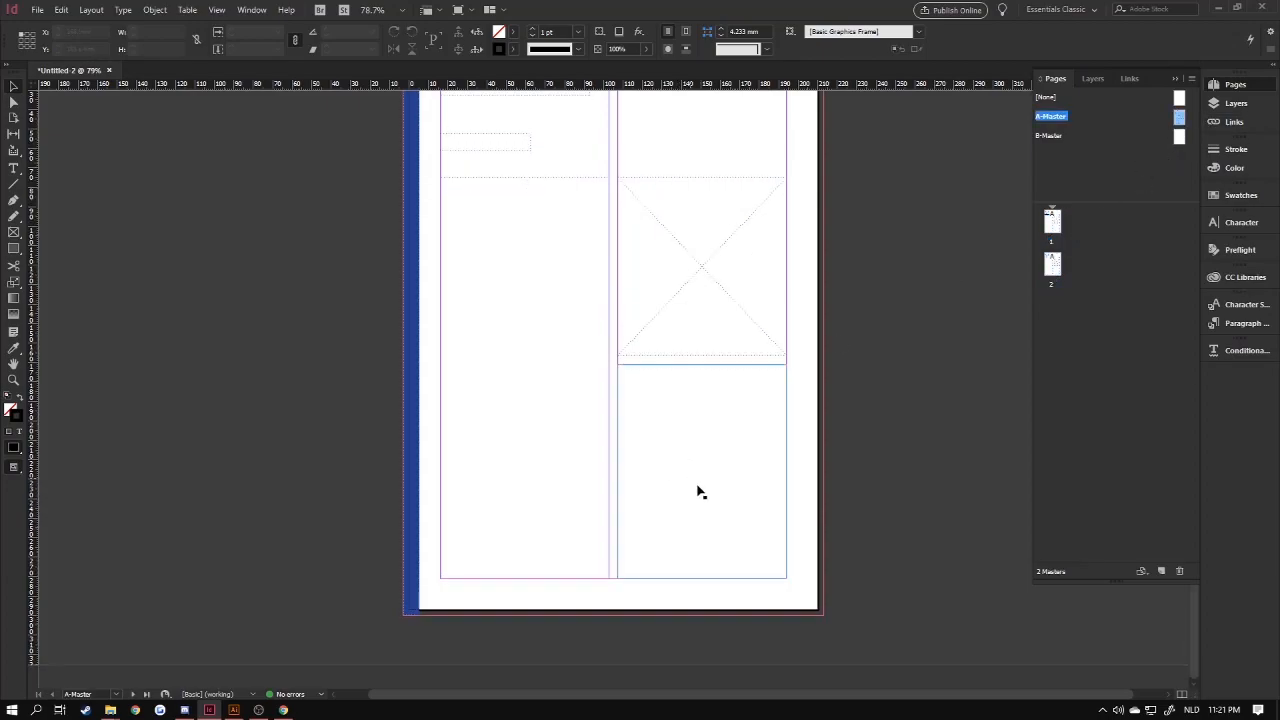
click(13, 249)
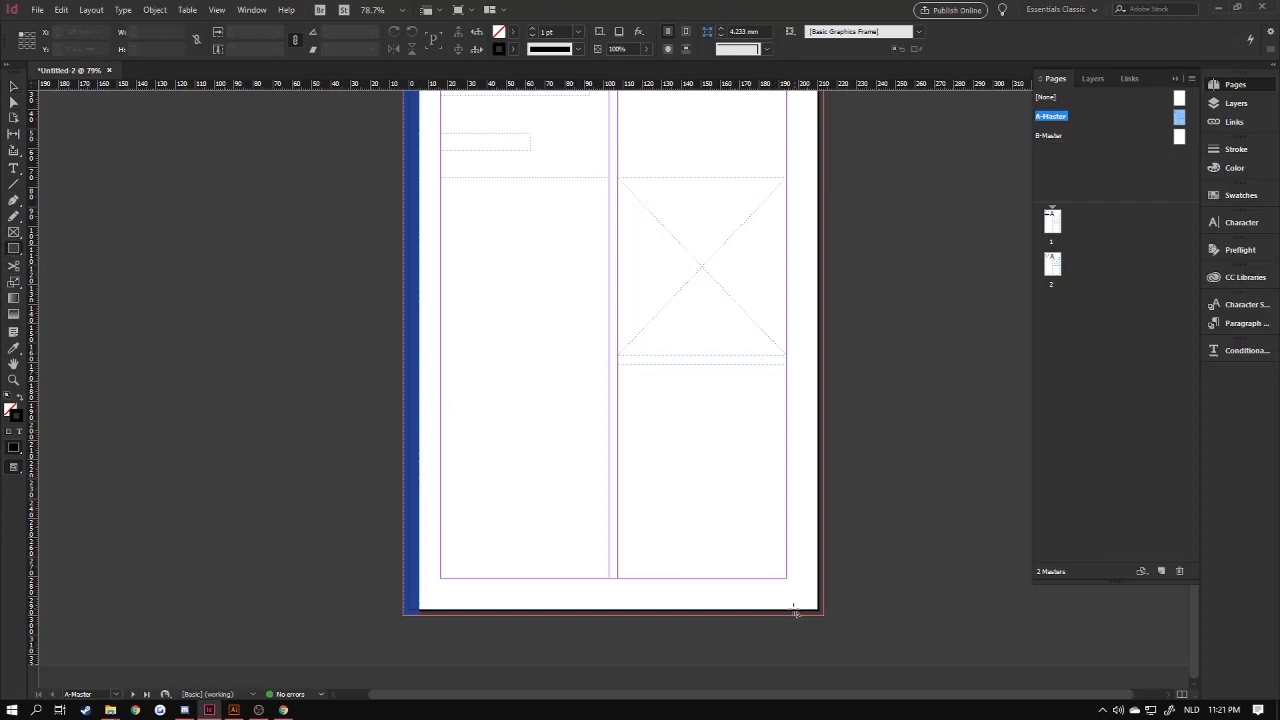
drag(794, 612, 813, 577)
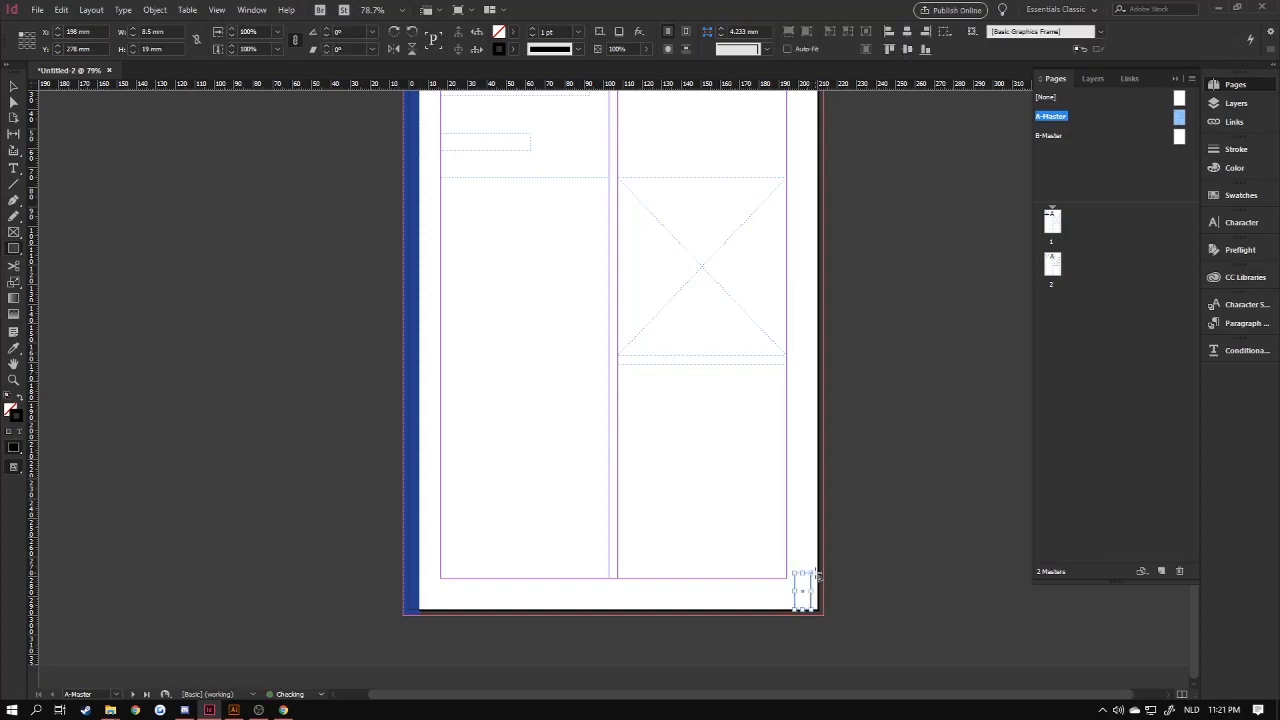
key(v)
drag(797, 590, 786, 590)
click(887, 592)
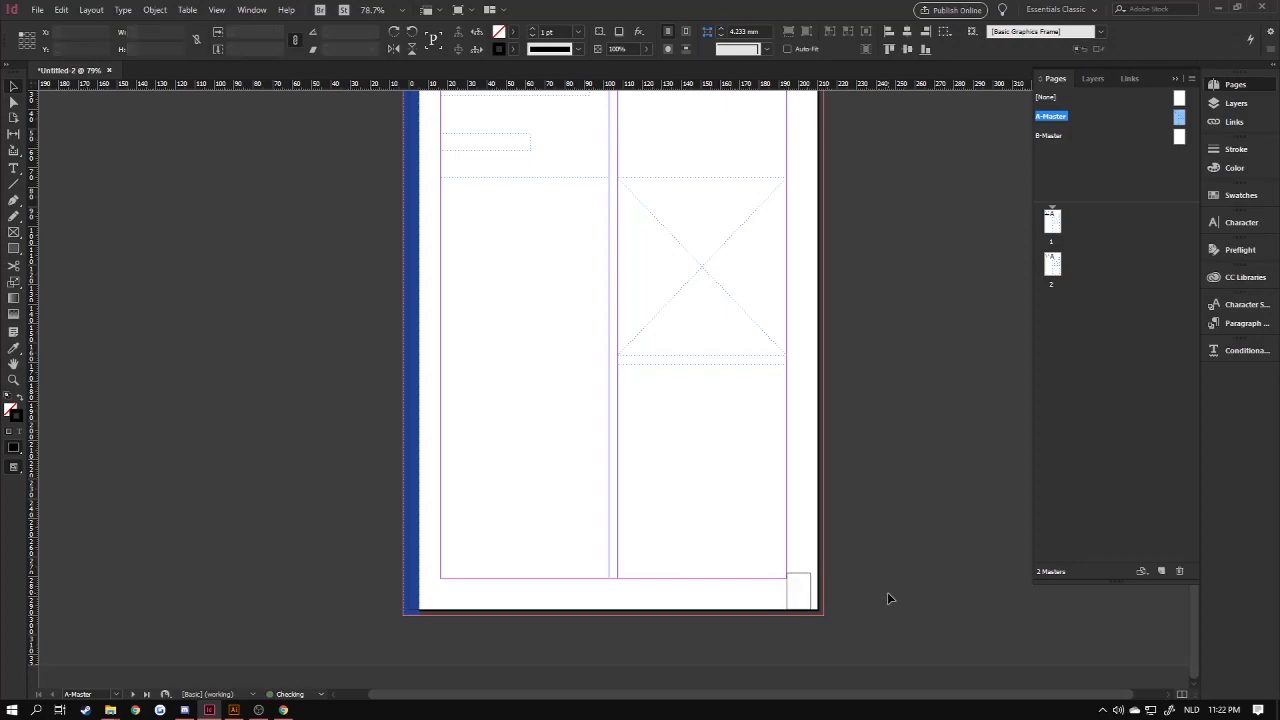
Apply the side bar's blue fill without a stroke to the corner rectangle.
click(800, 577)
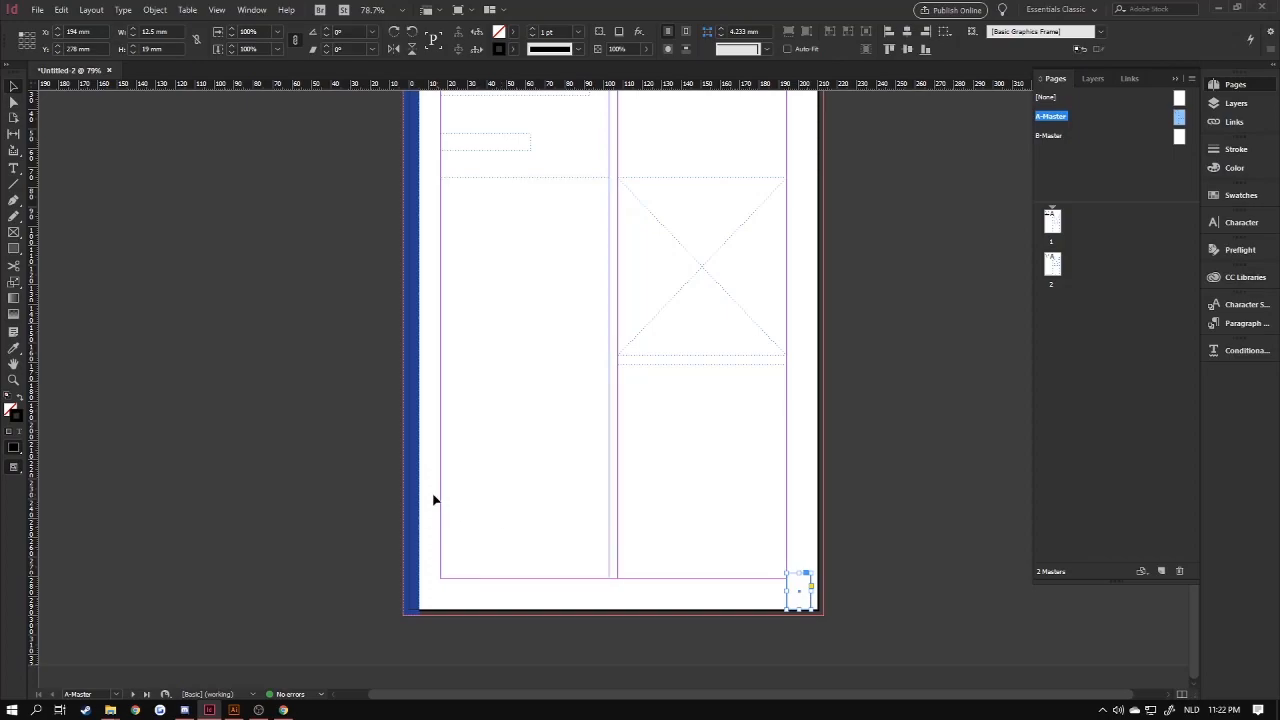
click(418, 378)
click(675, 529)
click(881, 574)
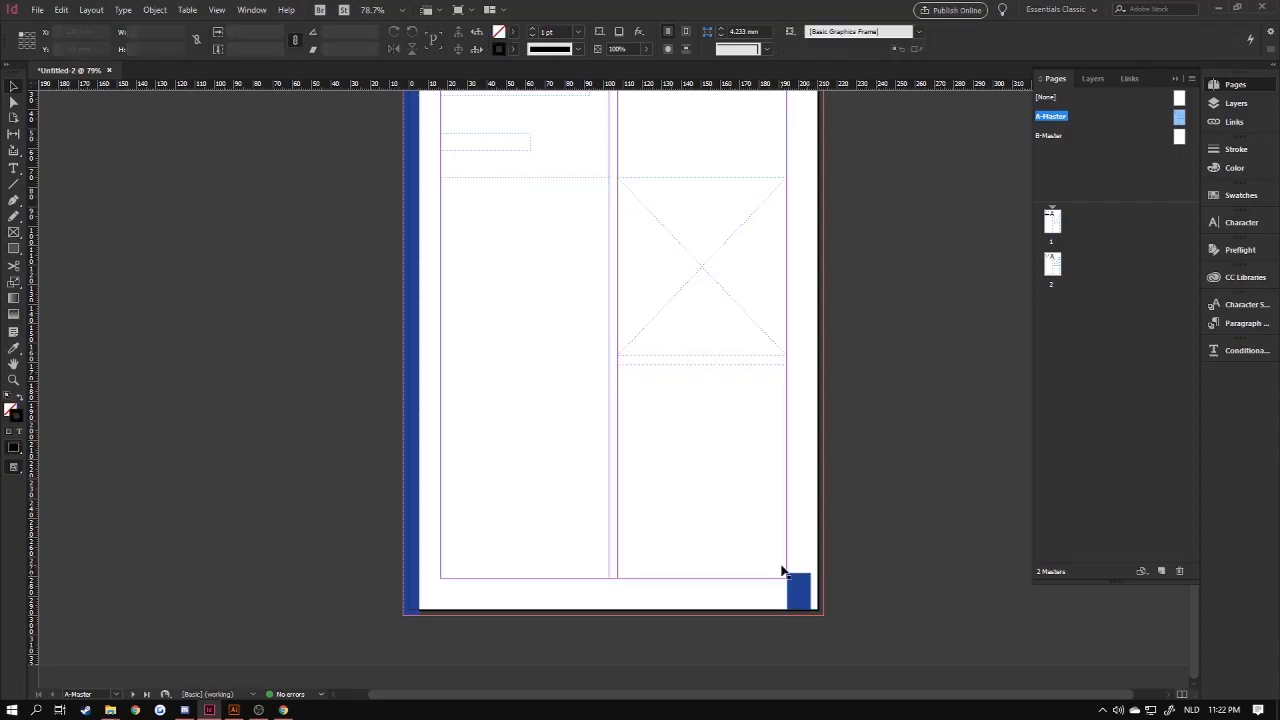
Move the blue corner rectangle about 2 mm away from the right margin line, toward the page edge.
drag(798, 583, 569, 286)
click(860, 598)
key(ctrl+equal)
key(ctrl+equal)
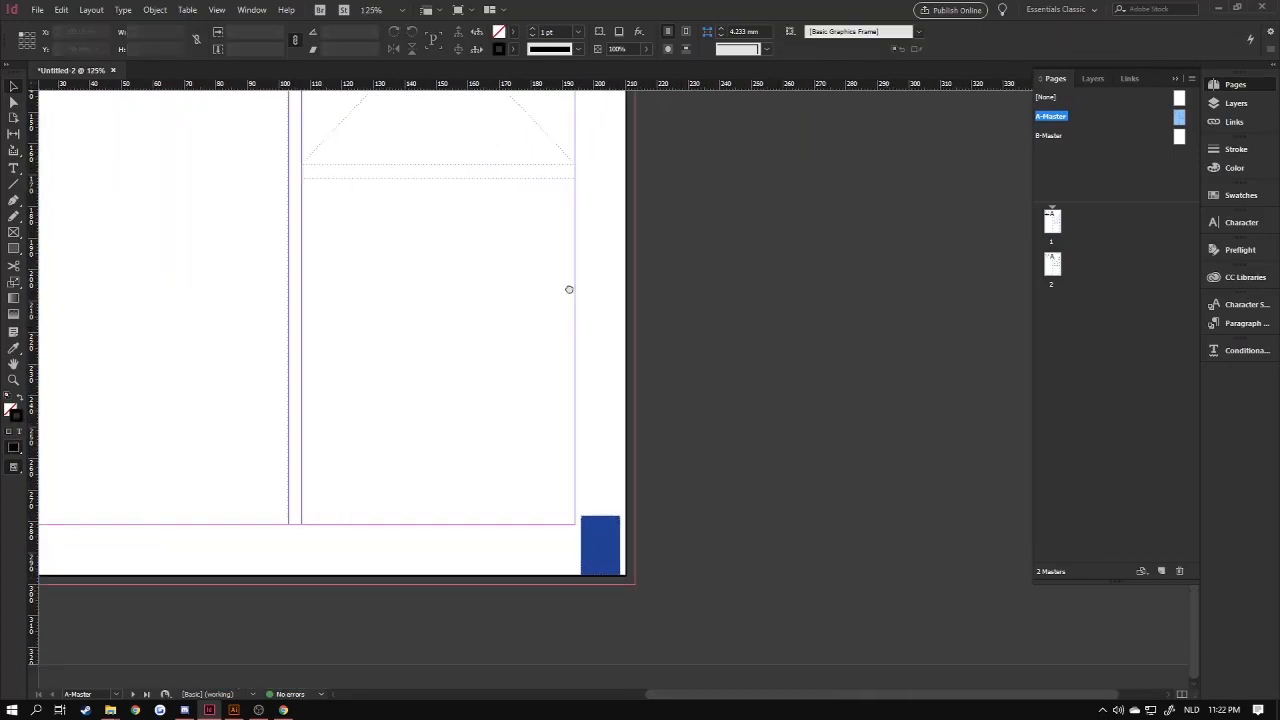
key(ctrl+equal)
key(ctrl+equal)
key(ctrl+equal)
drag(575, 512, 651, 123)
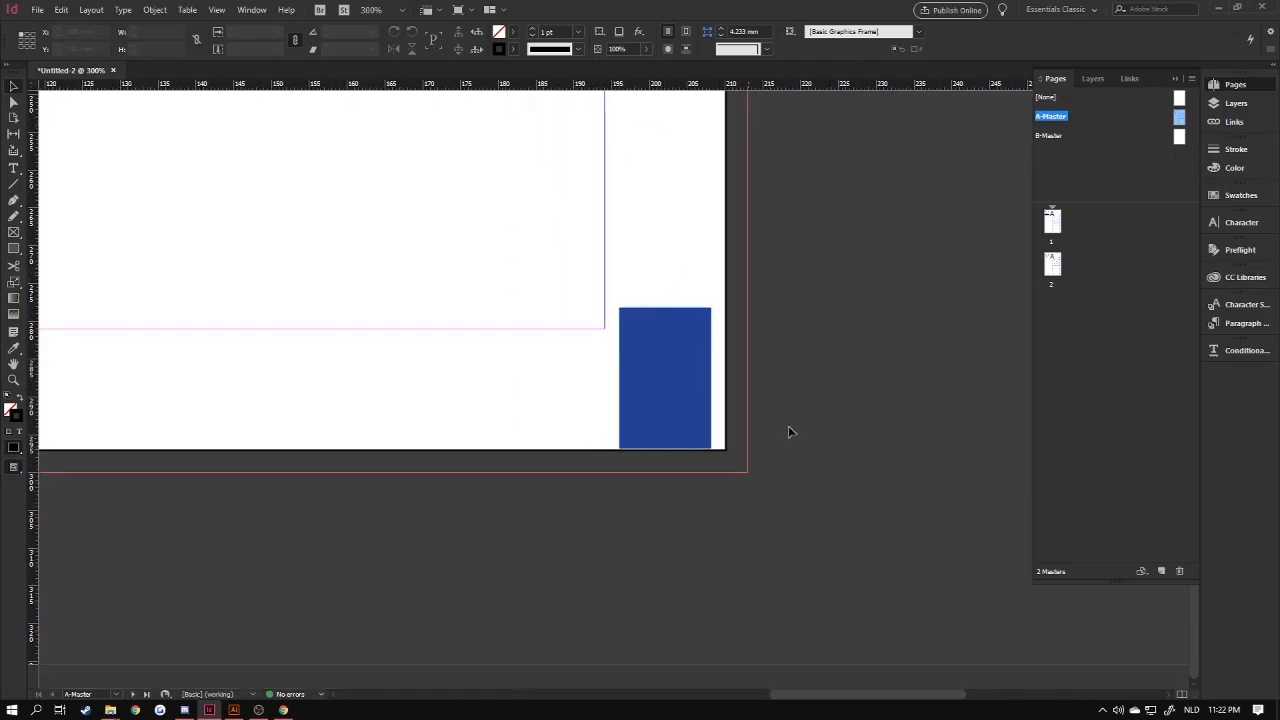
Extend the blue rectangle's lower edge to the bleed line, making it about 21.8 mm high.
click(692, 420)
drag(666, 449, 668, 471)
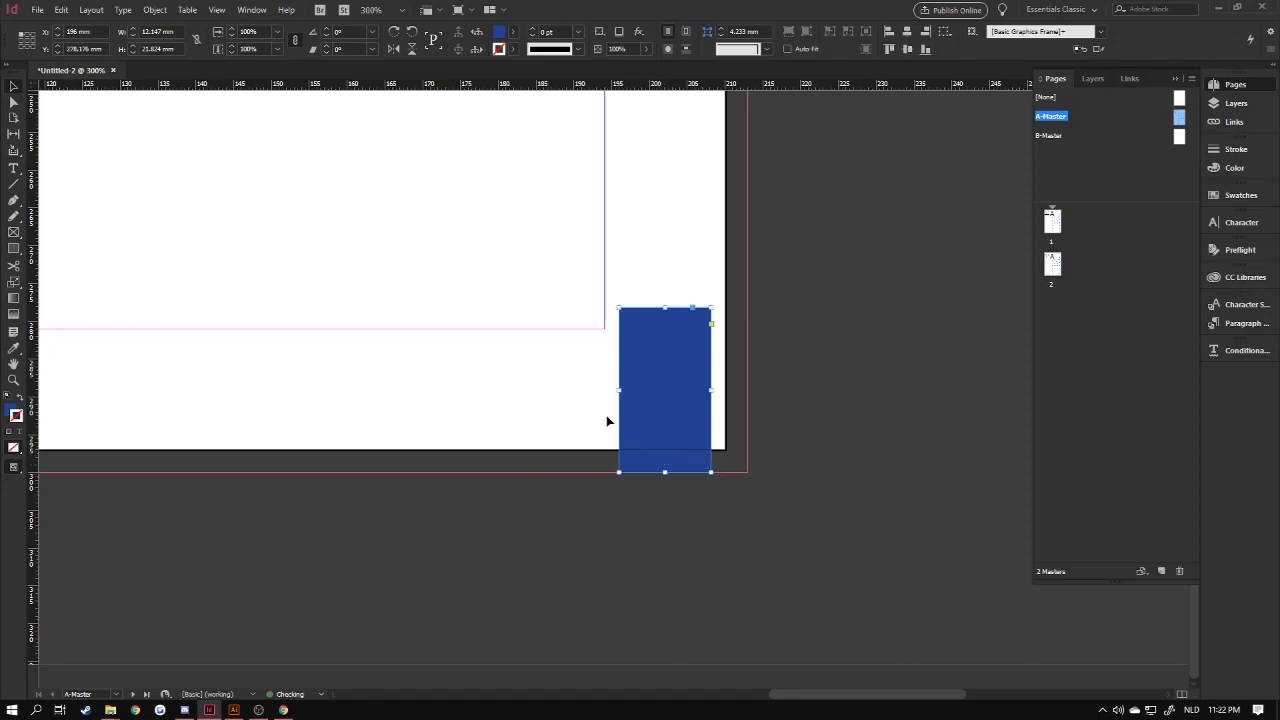
click(614, 366)
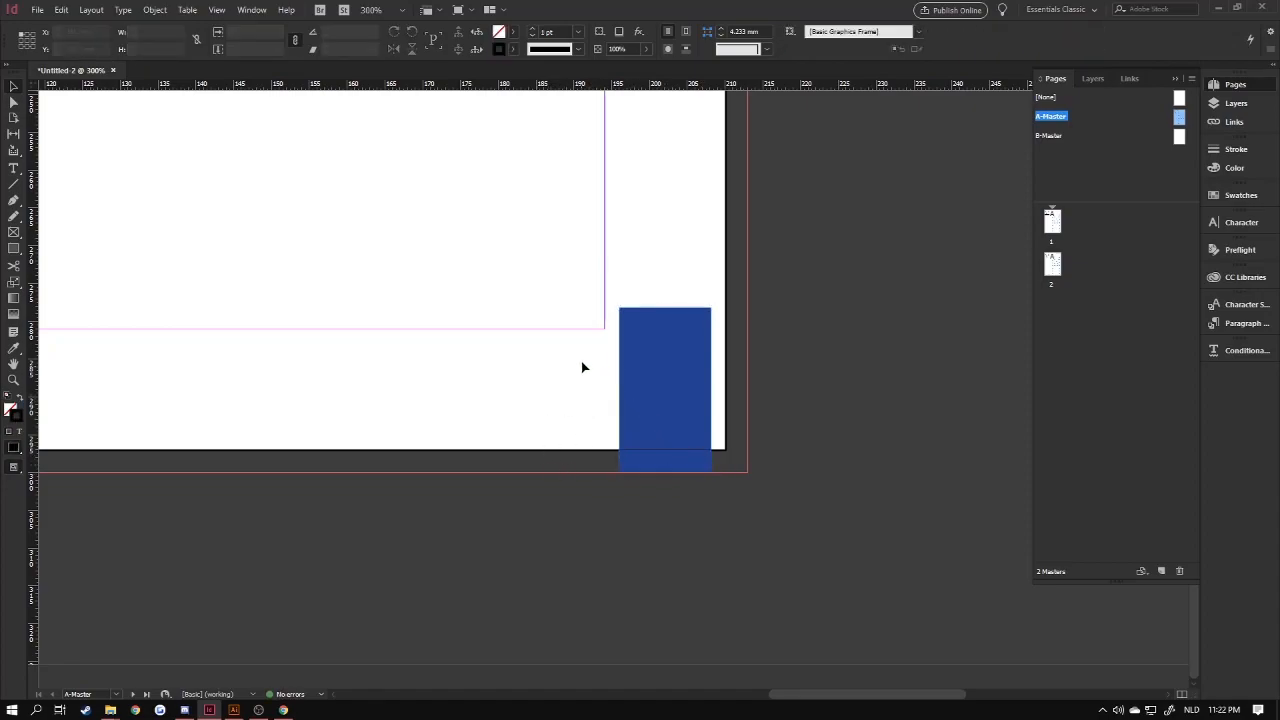
click(663, 390)
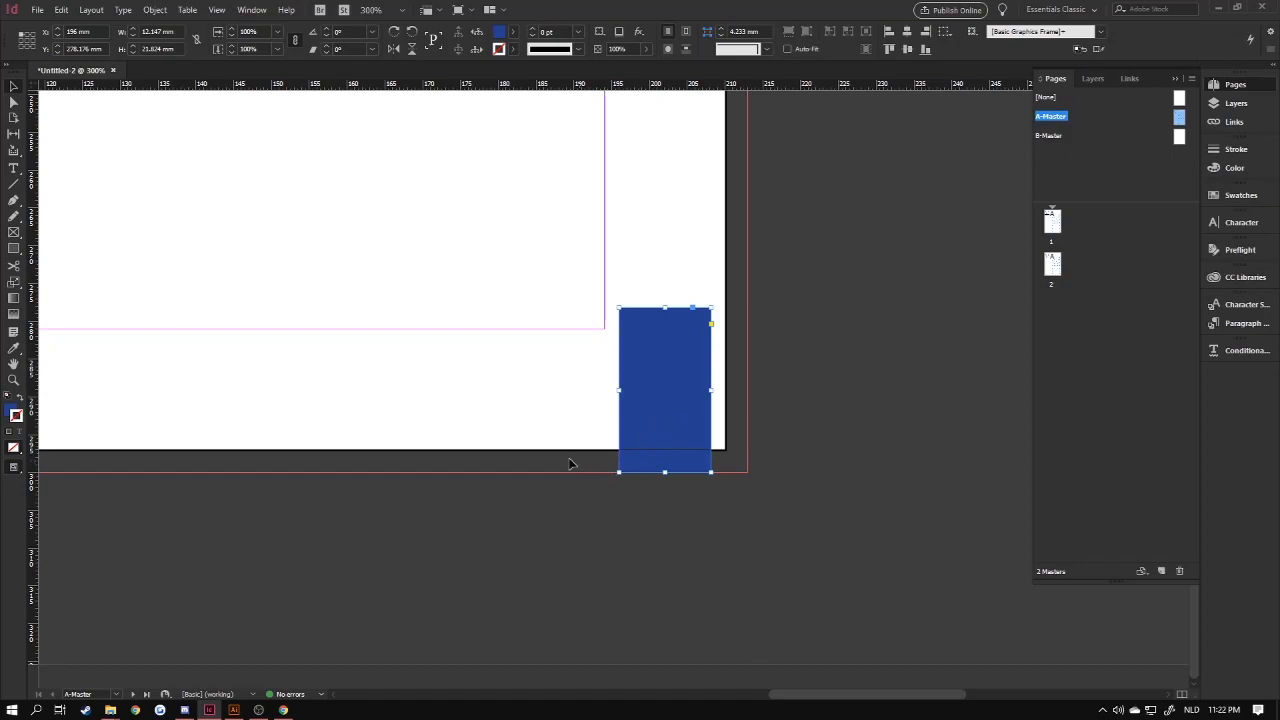
Draw a small text frame in the lower margin of A-Master, beside the blue corner block.
scroll(263, 420, right, 6)
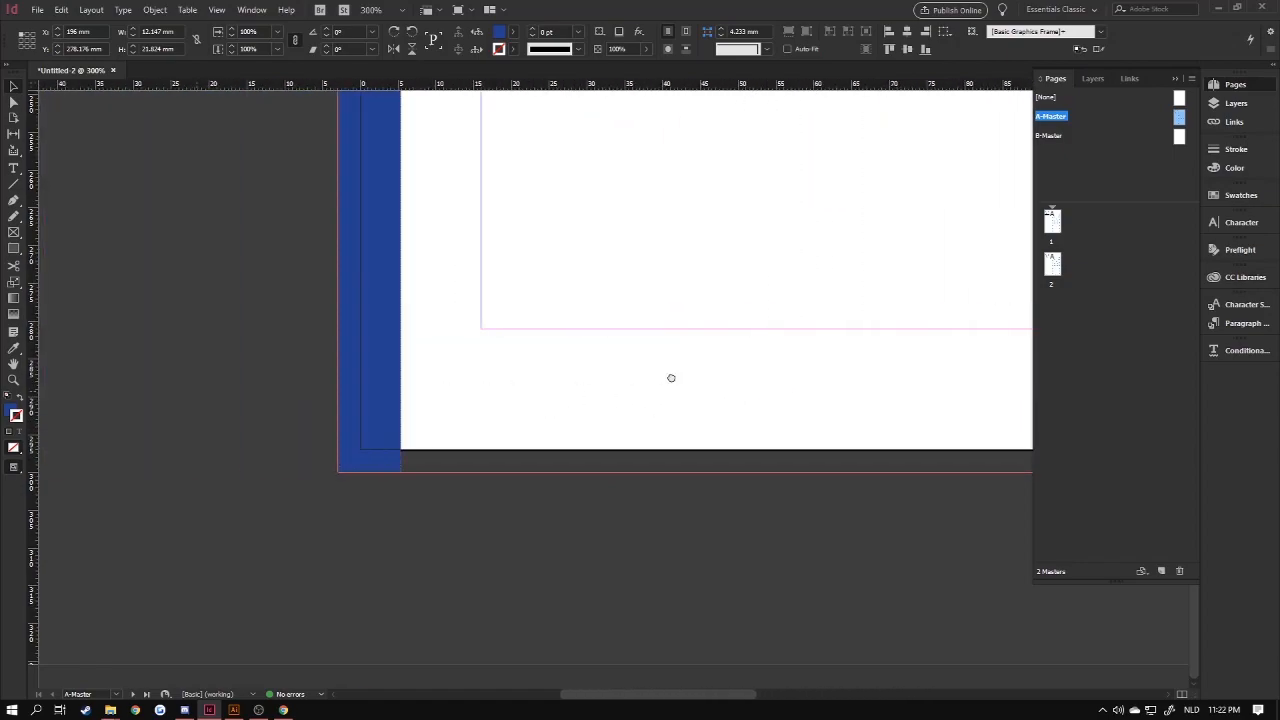
scroll(663, 414, right, 8)
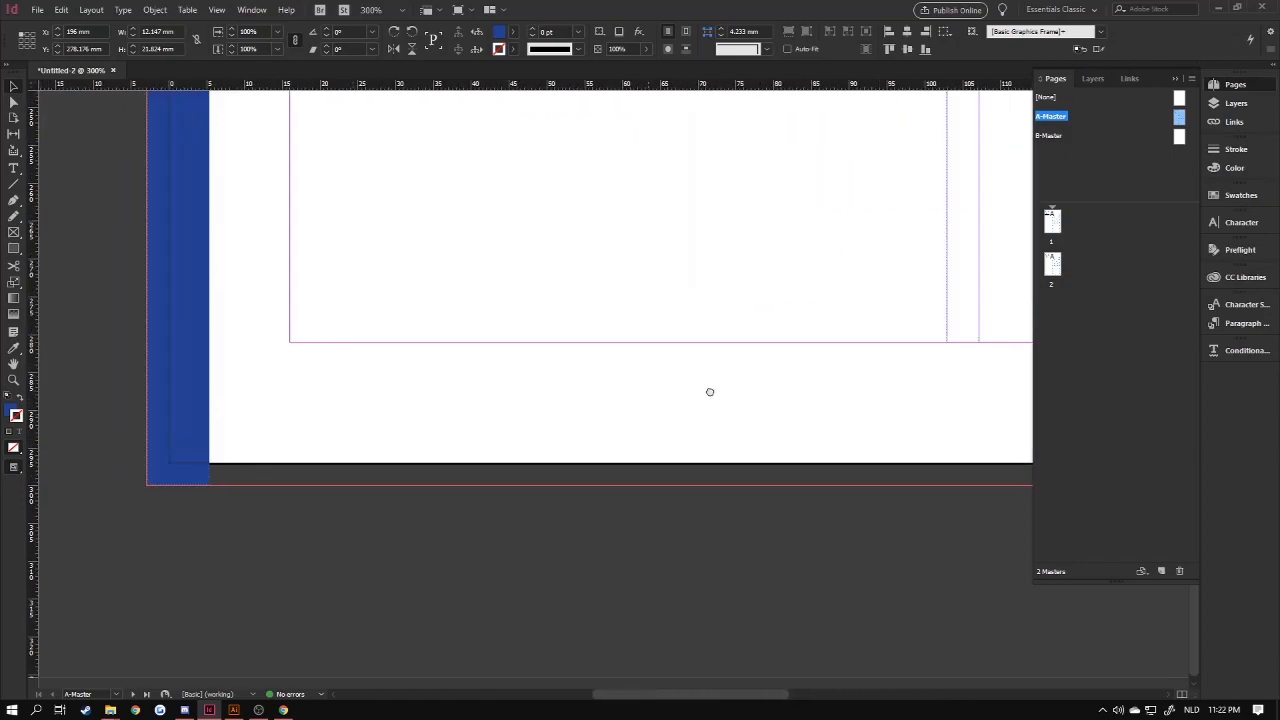
scroll(263, 382, right, 6)
click(347, 400)
key(t)
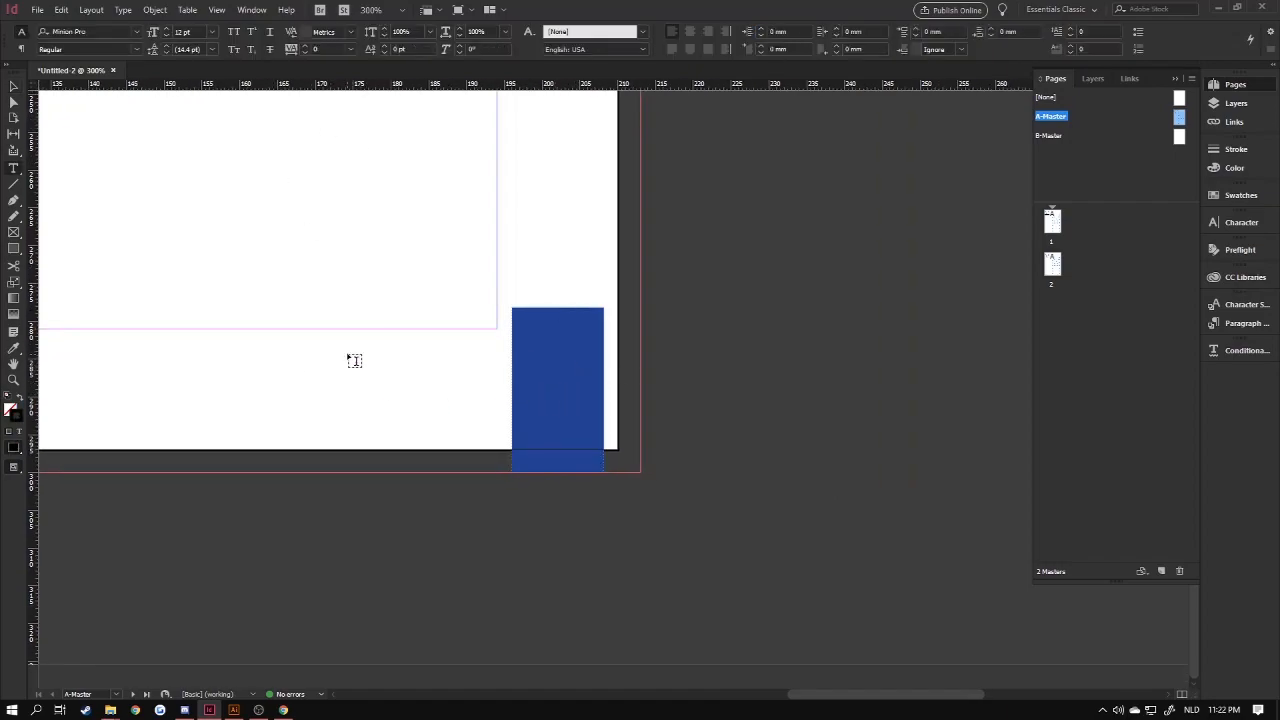
drag(298, 346, 415, 443)
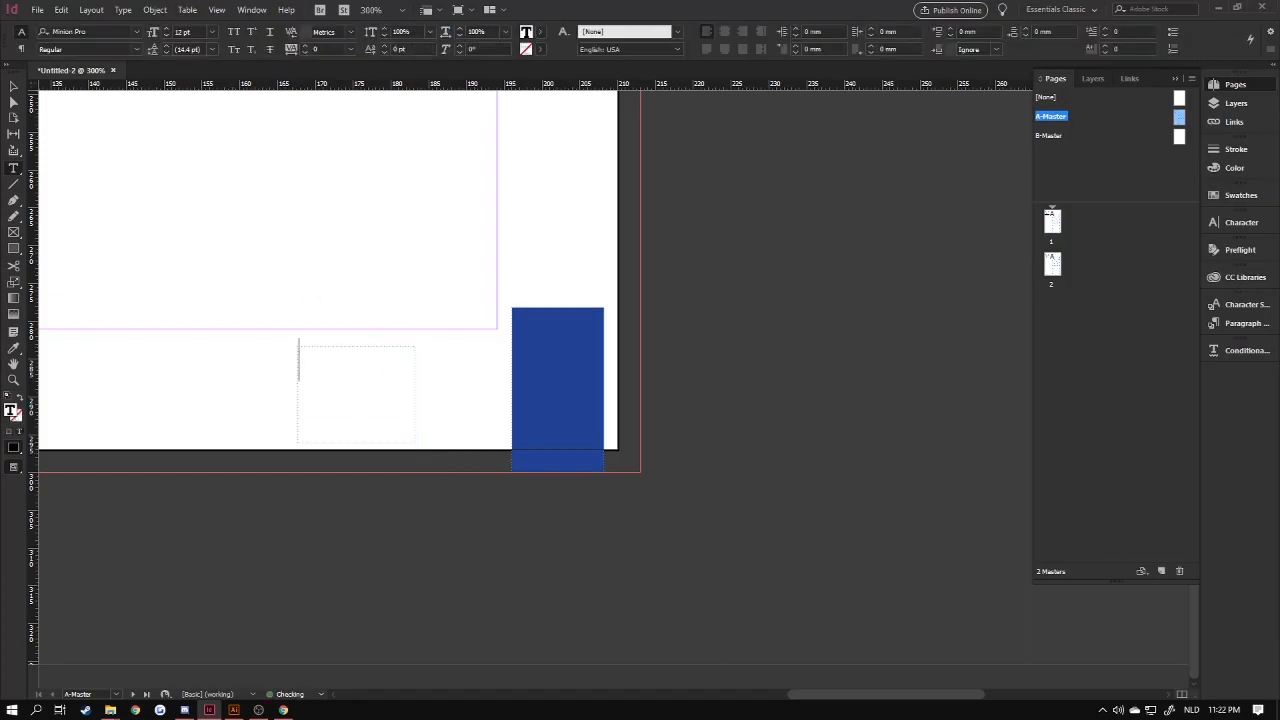
Set the font to Montserrat Bold in the new text frame and enter "A".
click(97, 29)
text(mont)
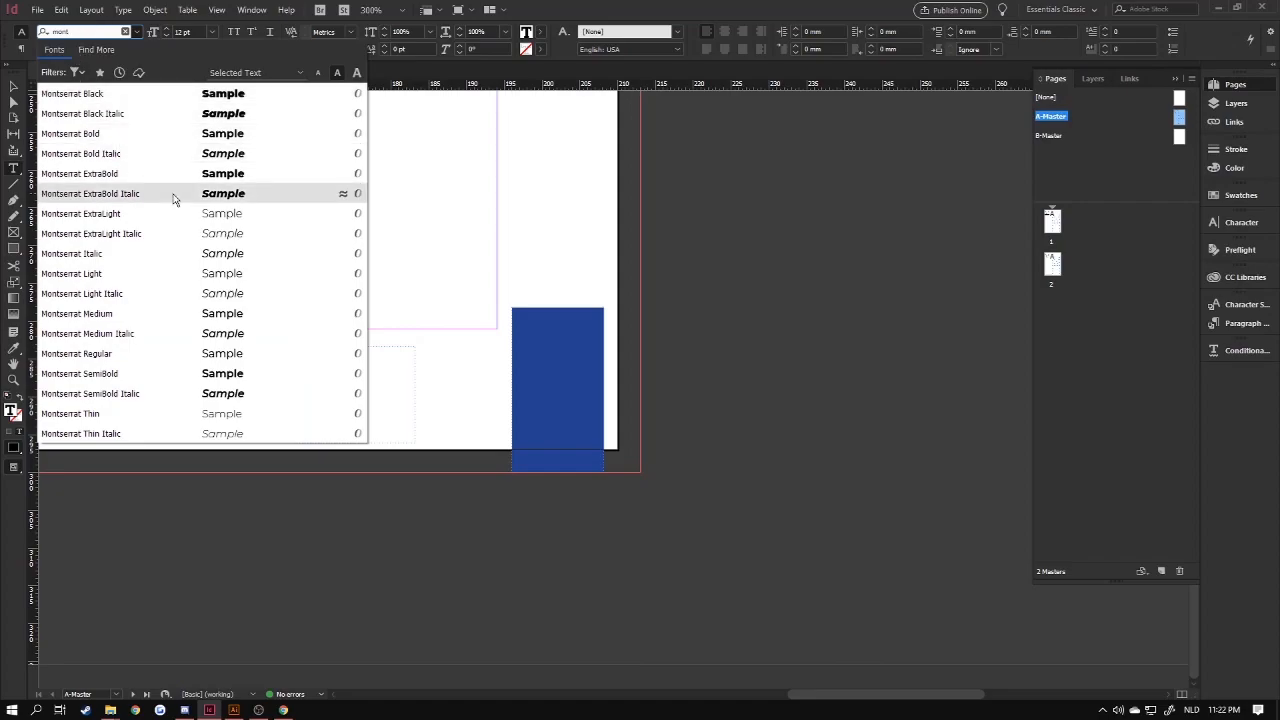
click(115, 141)
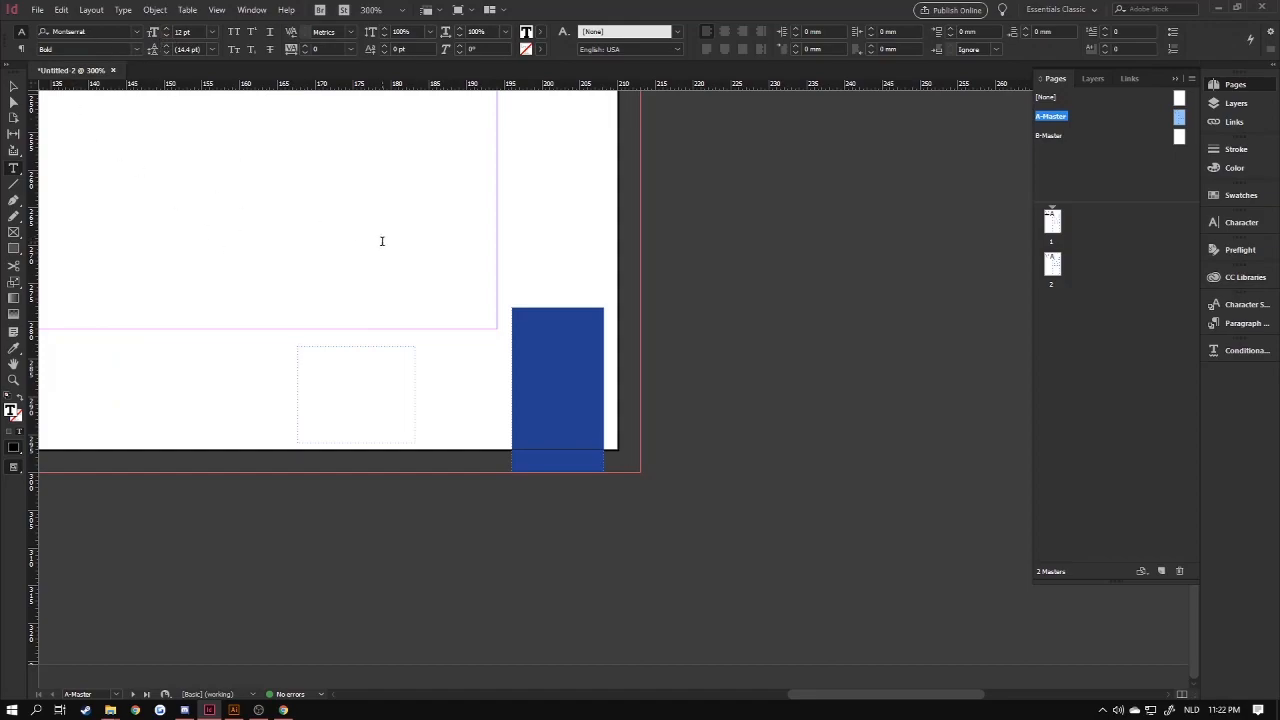
text(A)
Shrink the text frame to about 4.3 × 6.7 mm and give its letter the [Paper] fill.
click(14, 85)
drag(415, 443, 330, 396)
double_click(320, 381)
key(ctrl+a)
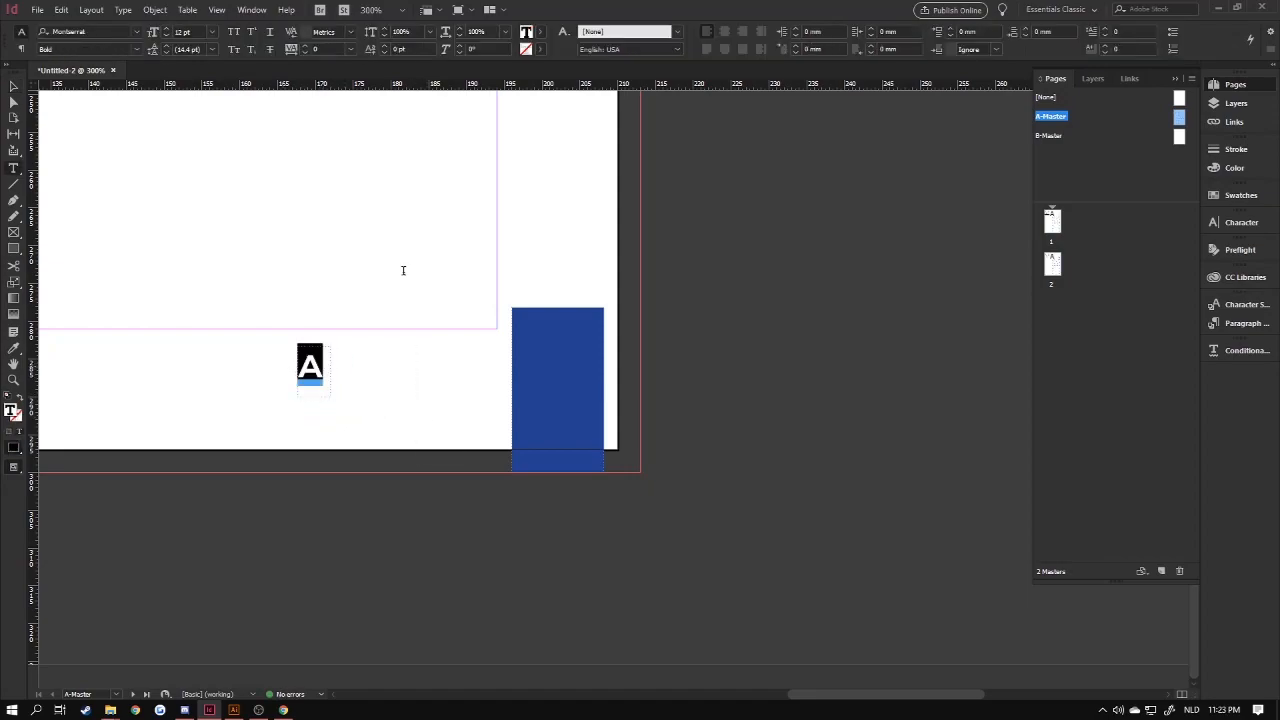
click(539, 34)
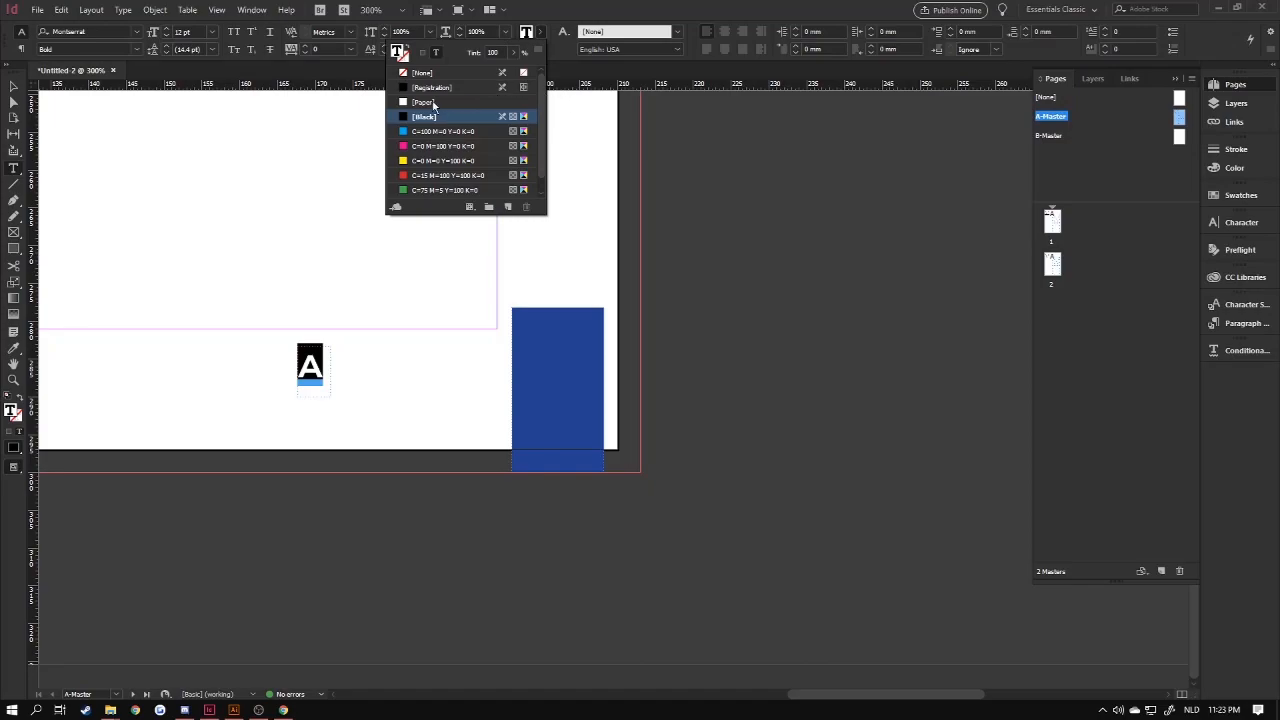
click(425, 102)
click(14, 88)
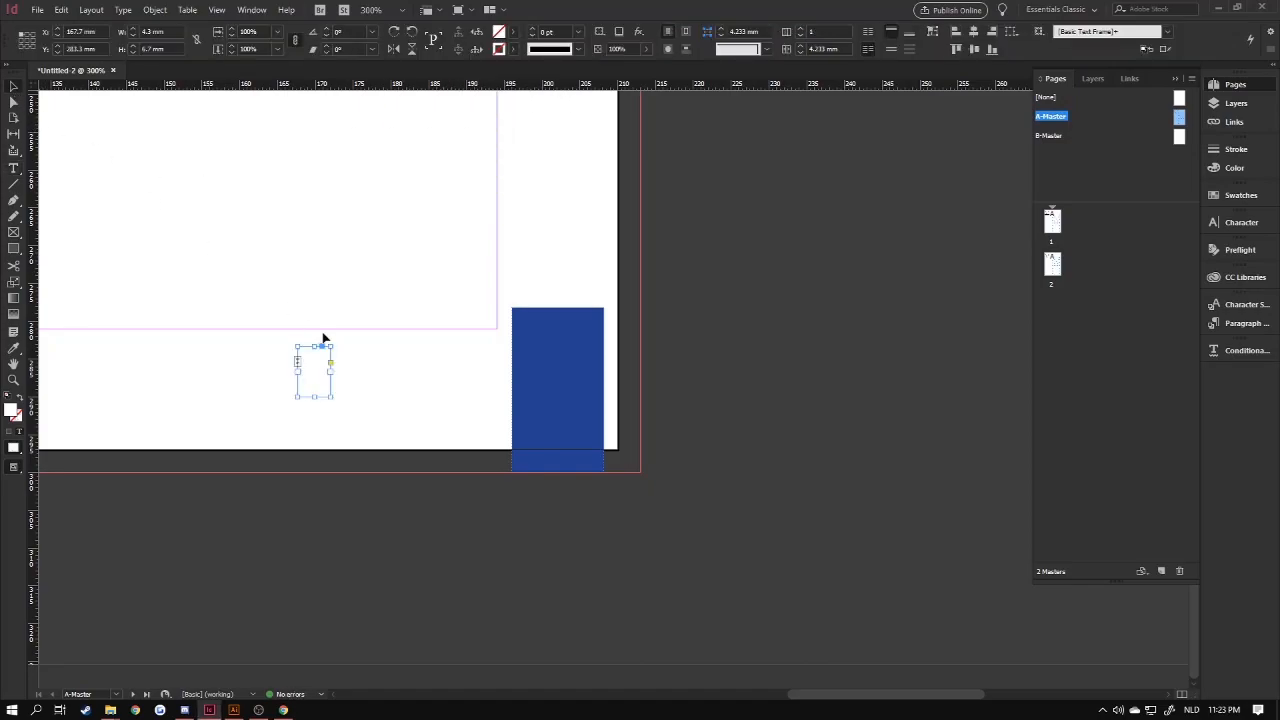
Enlarge the text frame to about 9.4 × 10.2 mm and set the letter's font size to 18 pt.
drag(328, 398, 369, 423)
double_click(337, 393)
key(ctrl+a)
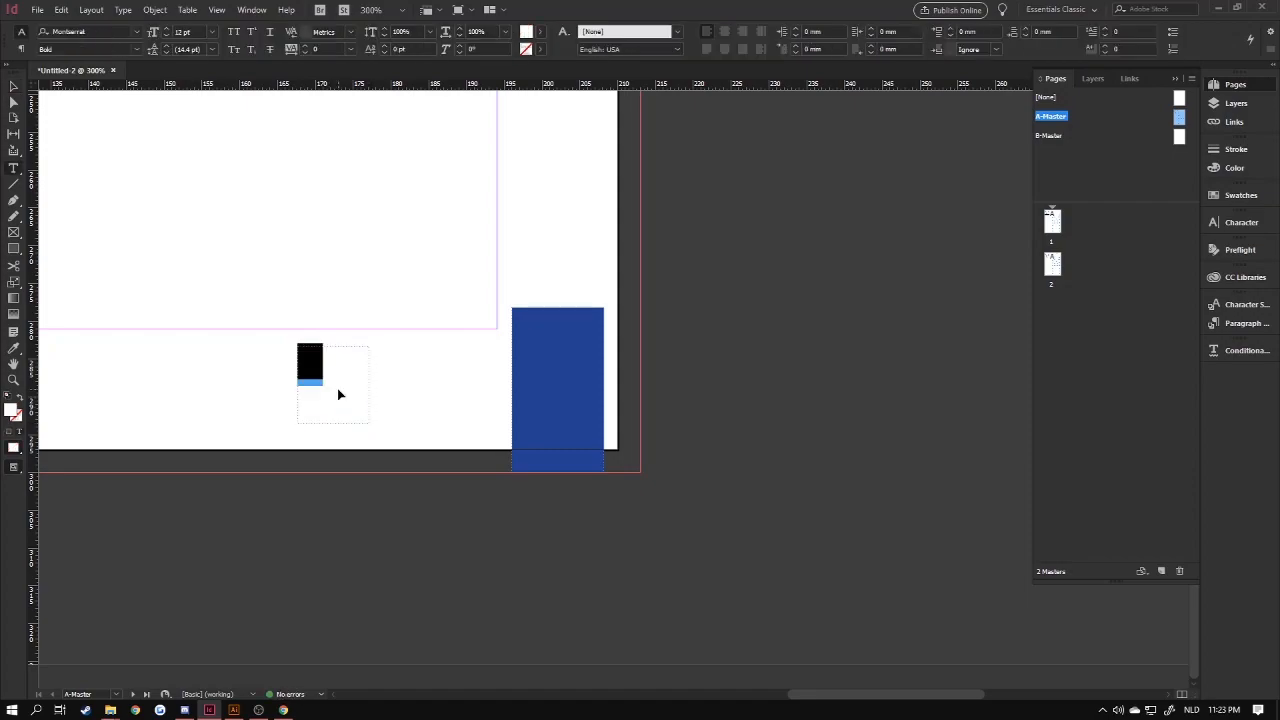
click(211, 32)
click(196, 137)
click(194, 33)
text(17)
key(Return)
key(Up)
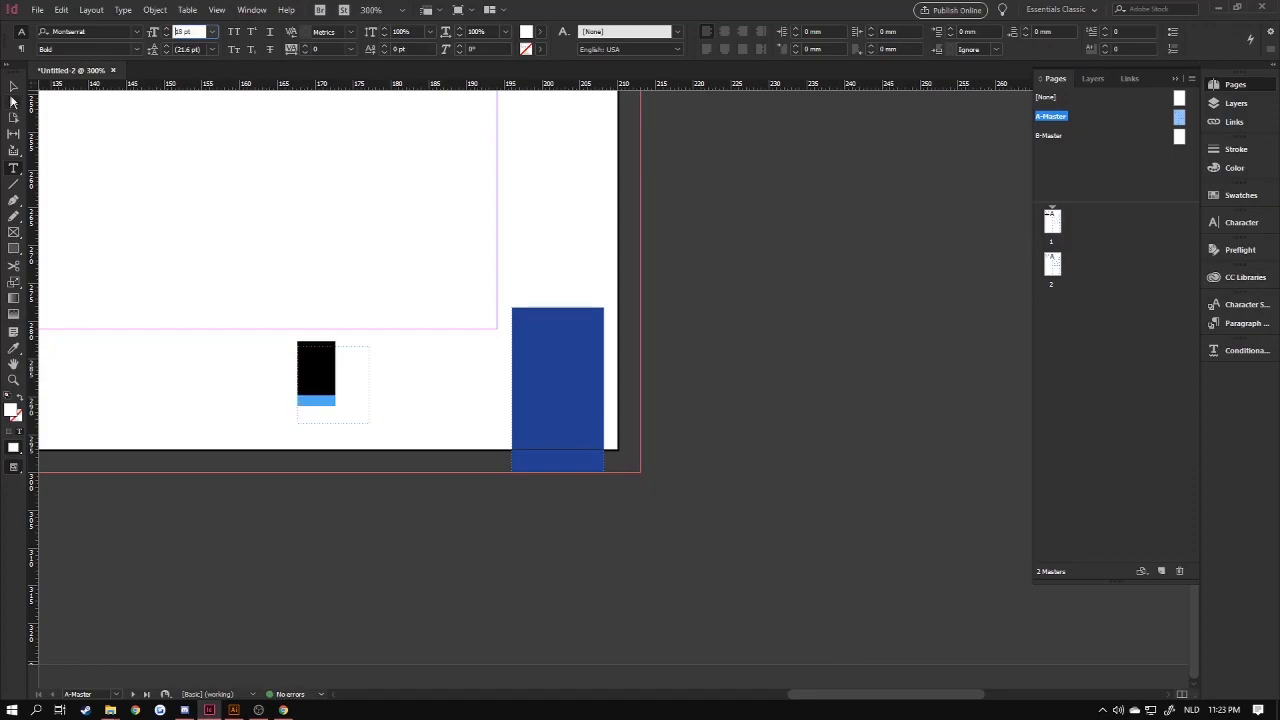
Move the text frame onto the blue corner block and fit it to the block's full width, about 7 mm high.
click(13, 87)
drag(340, 370, 565, 382)
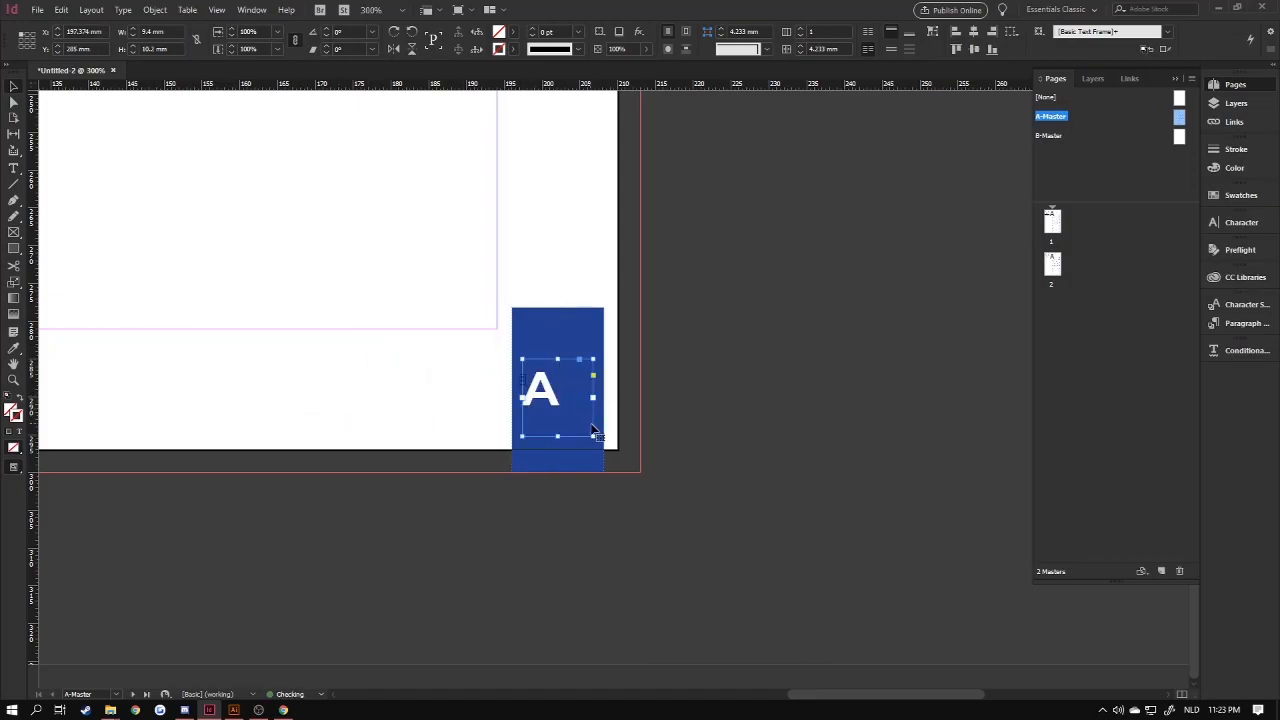
drag(594, 438, 601, 413)
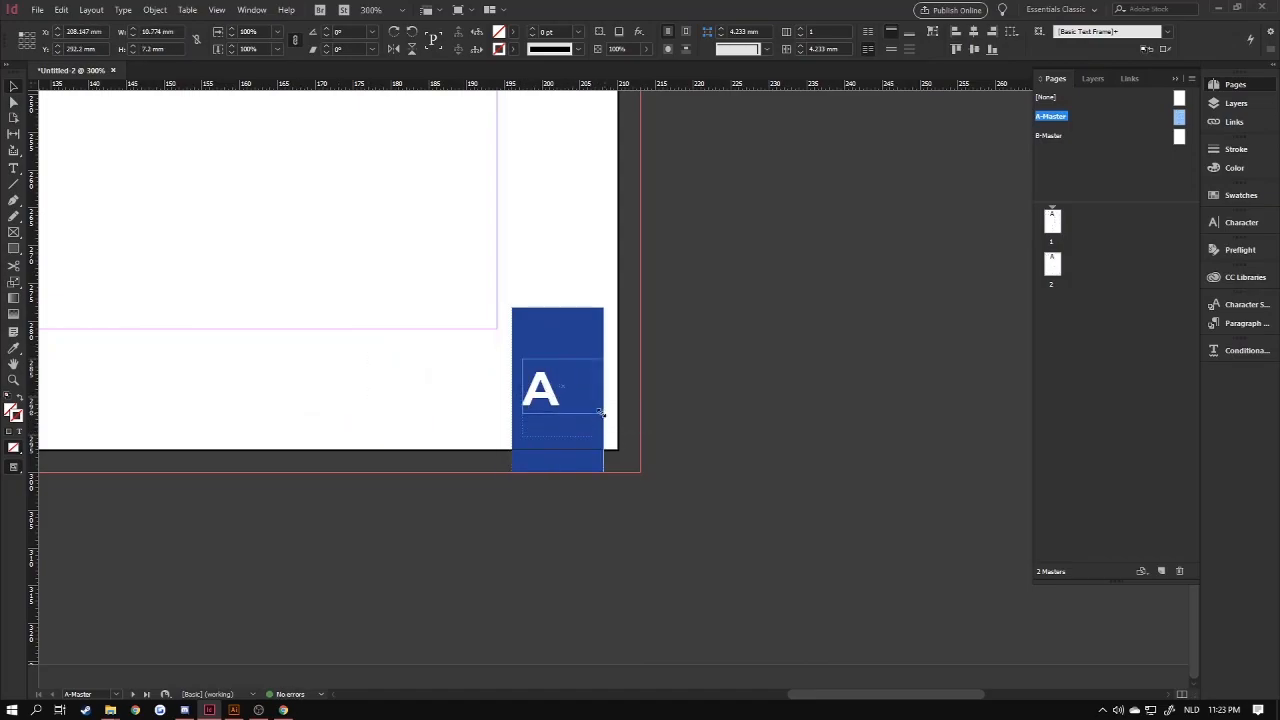
drag(521, 412, 512, 413)
Centre the letter in its text frame and preview the master page without guides and frame edges.
double_click(555, 396)
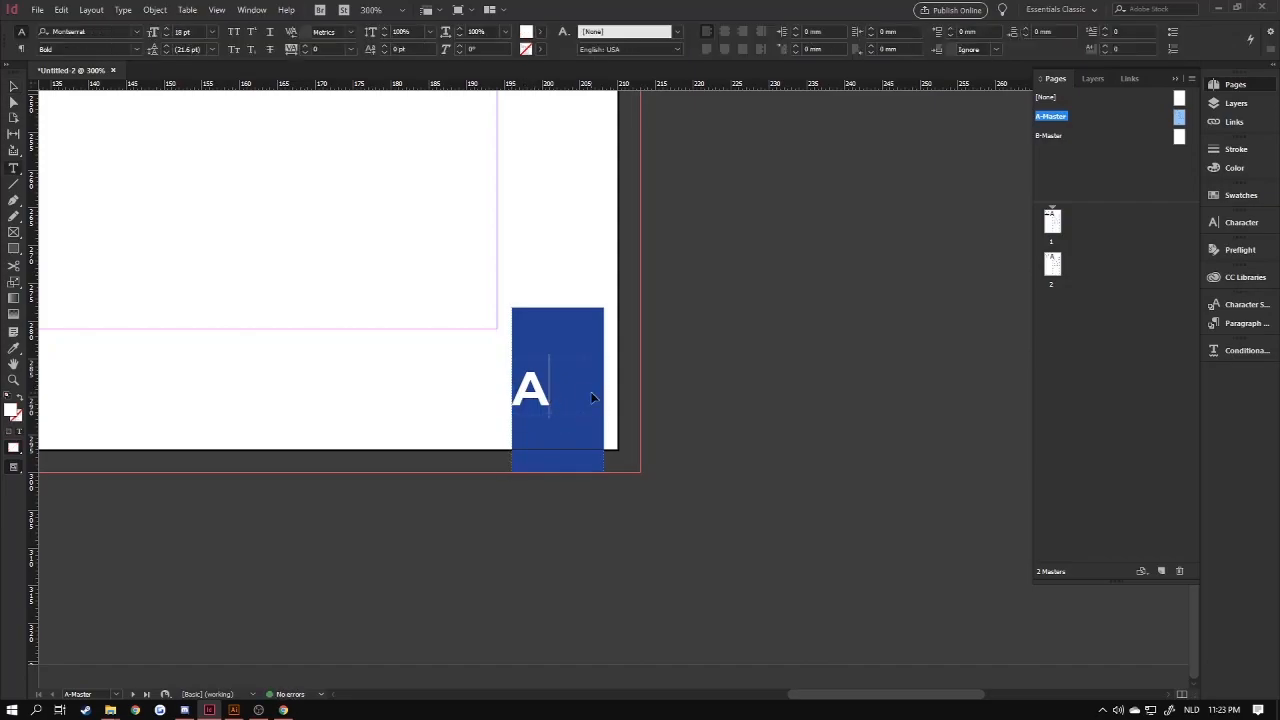
key(ctrl+a)
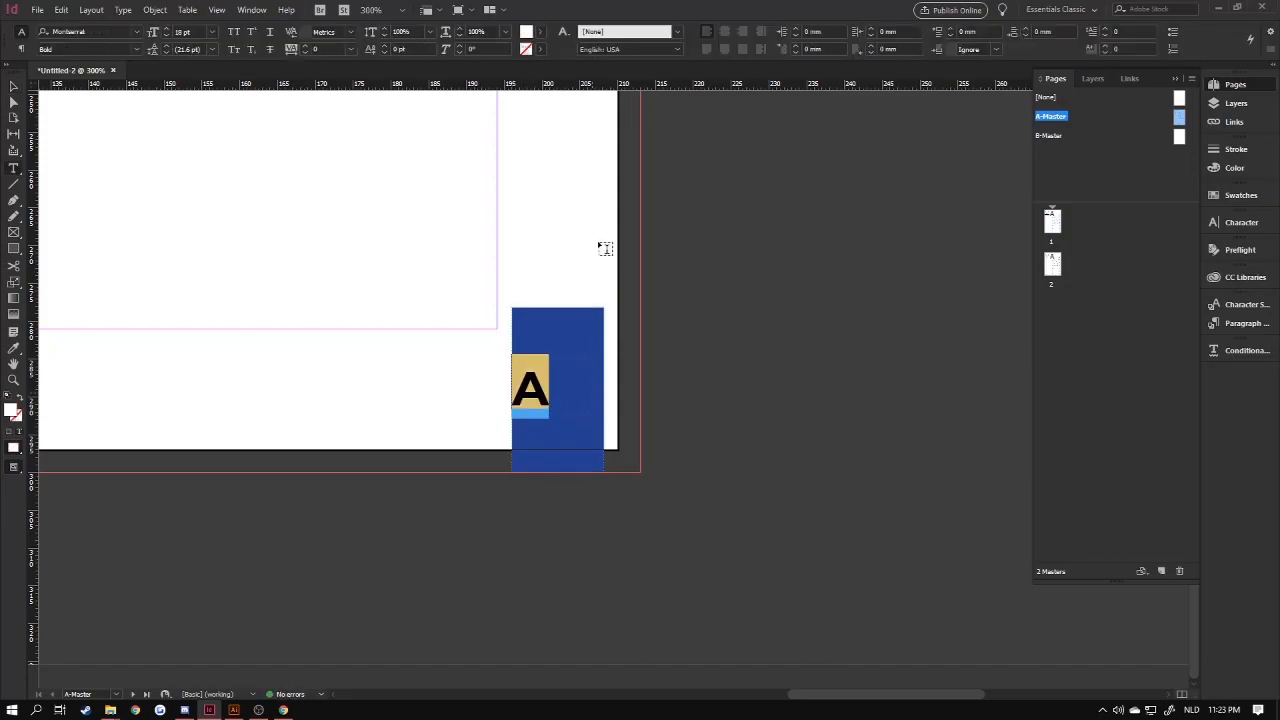
click(725, 33)
click(13, 87)
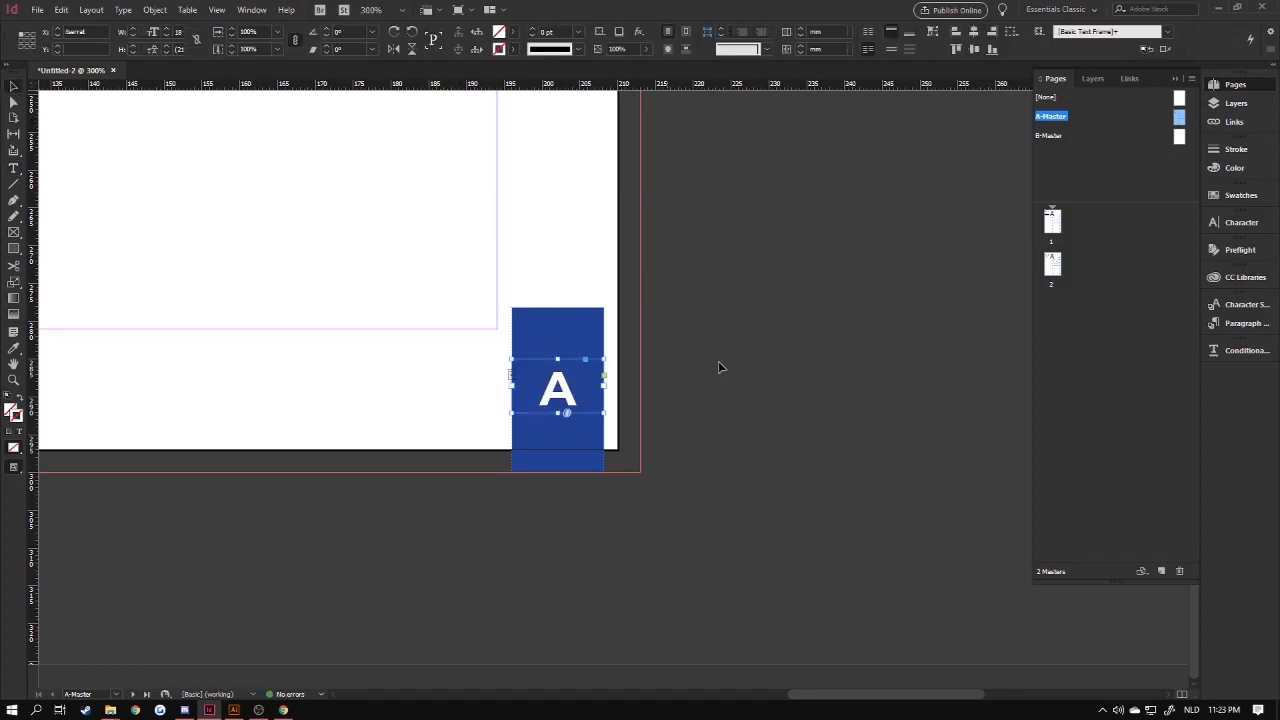
click(718, 361)
key(w)
key(ctrl+minus)
key(ctrl+minus)
key(ctrl+minus)
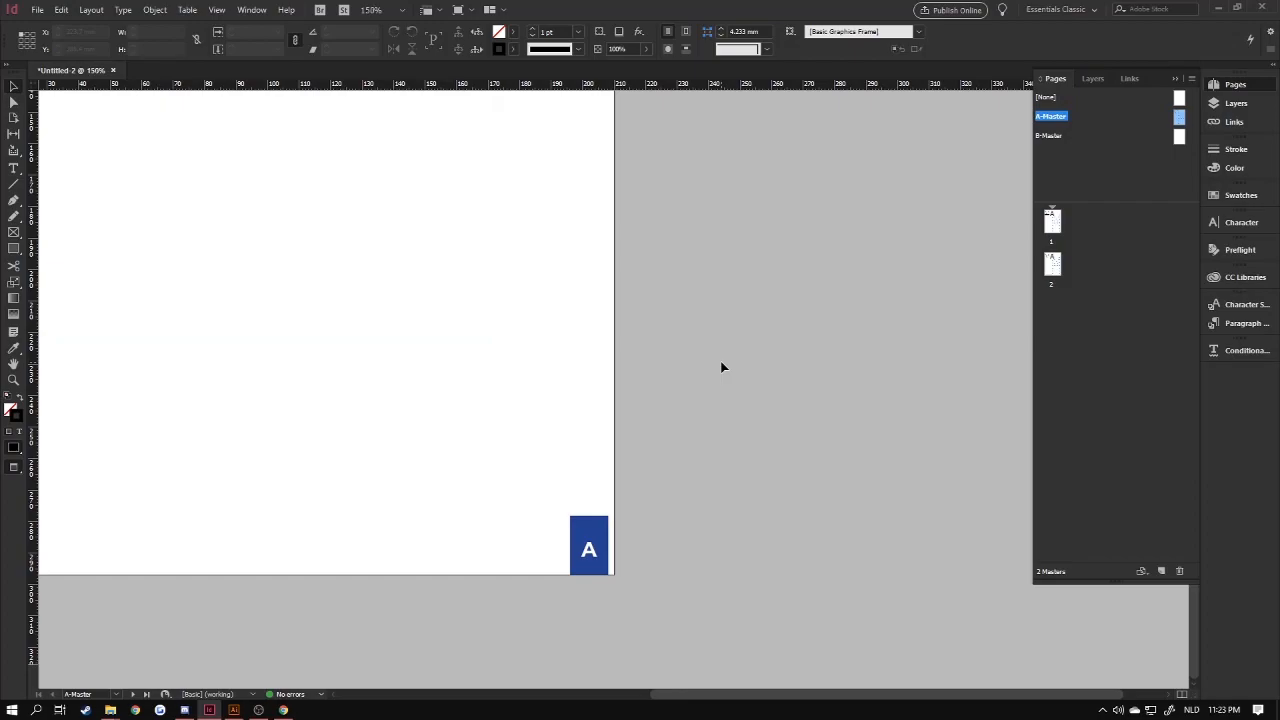
key(ctrl+equal)
key(ctrl+equal)
key(ctrl+equal)
key(ctrl+equal)
click(504, 527)
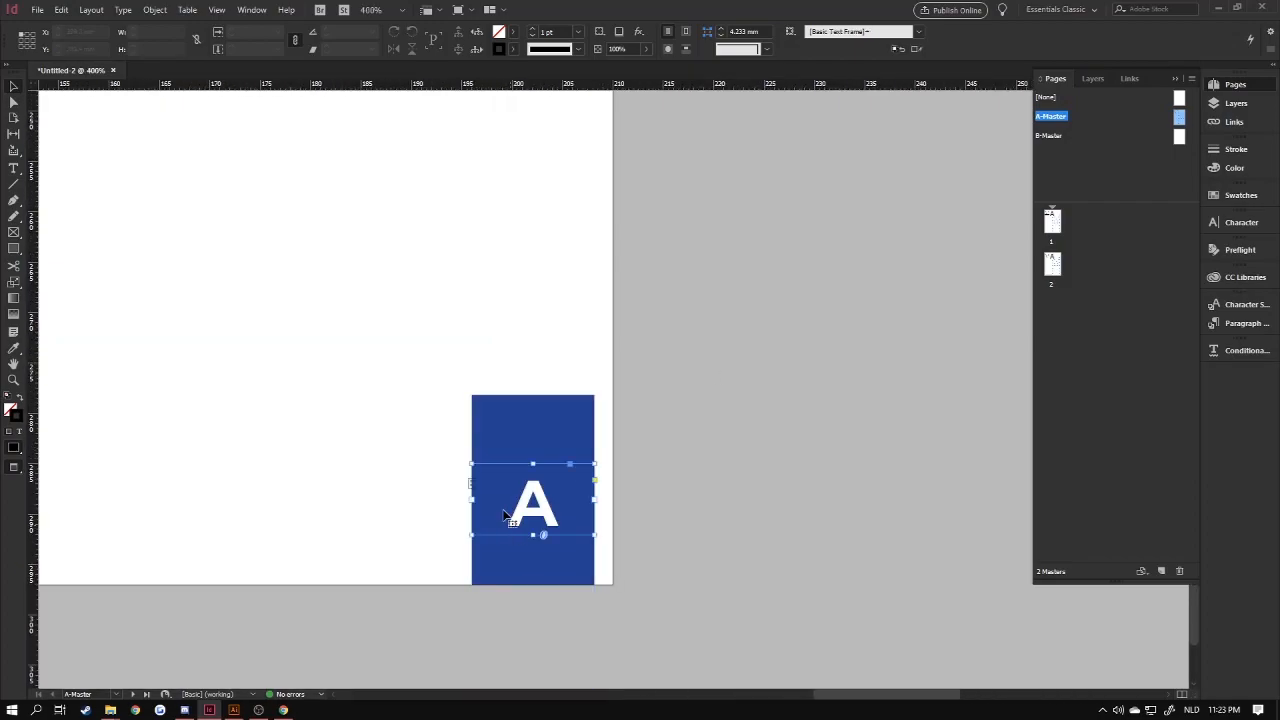
click(123, 10)
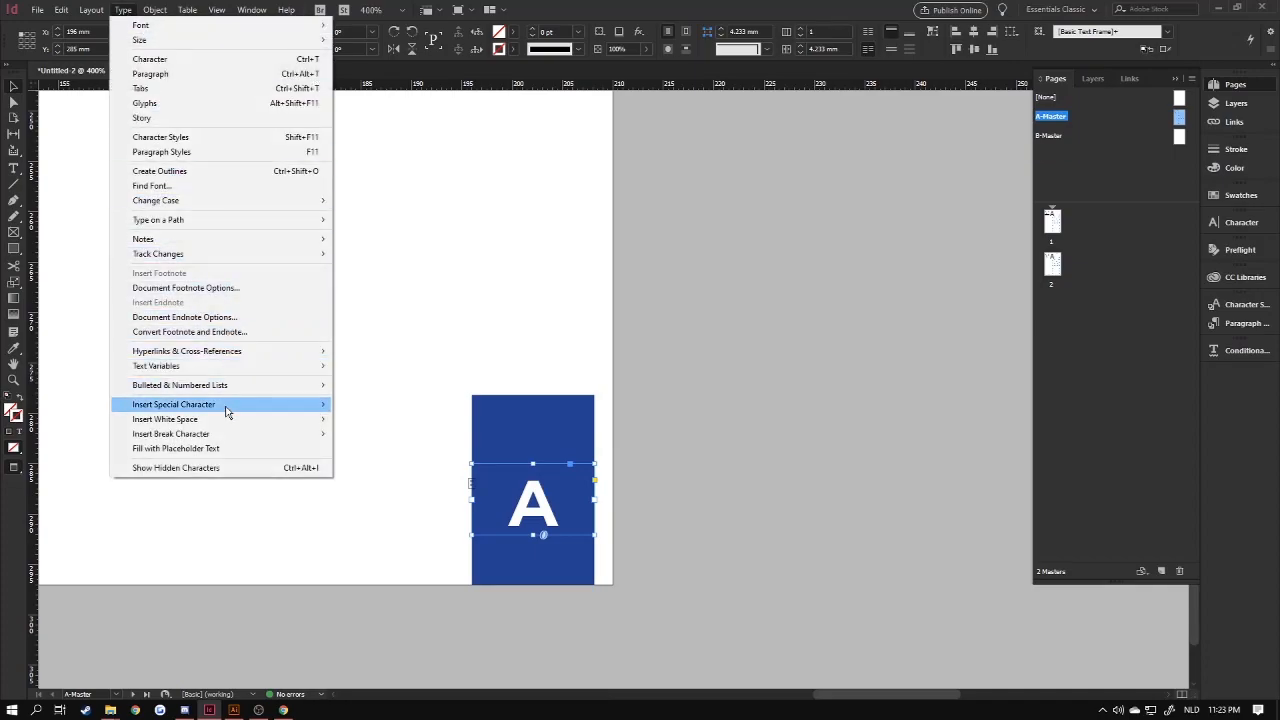
mouse_move(227, 412)
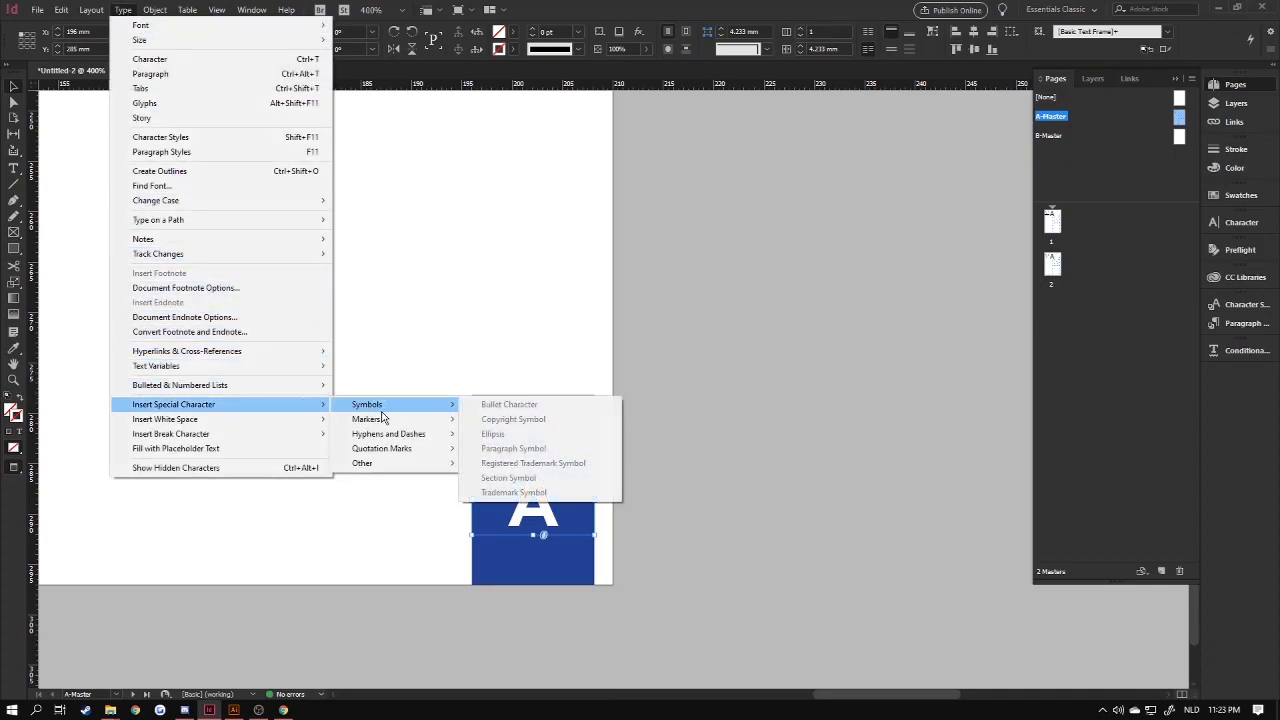
mouse_move(378, 455)
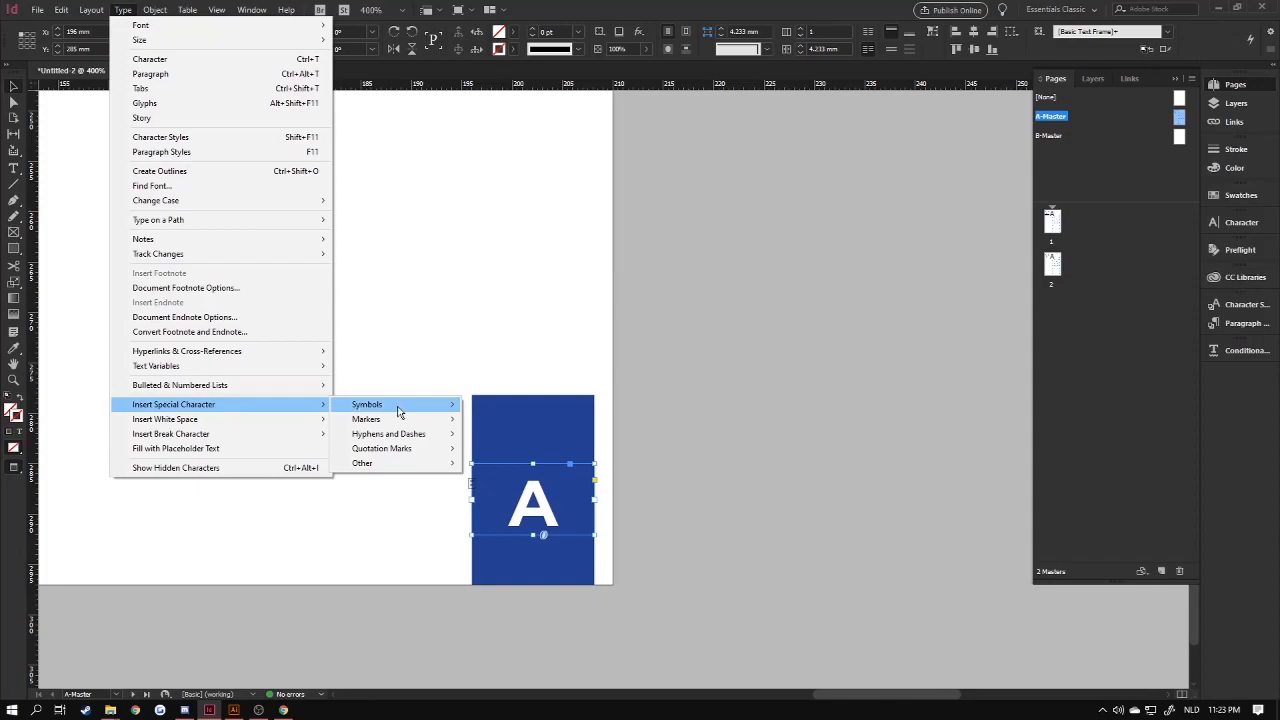
mouse_move(424, 423)
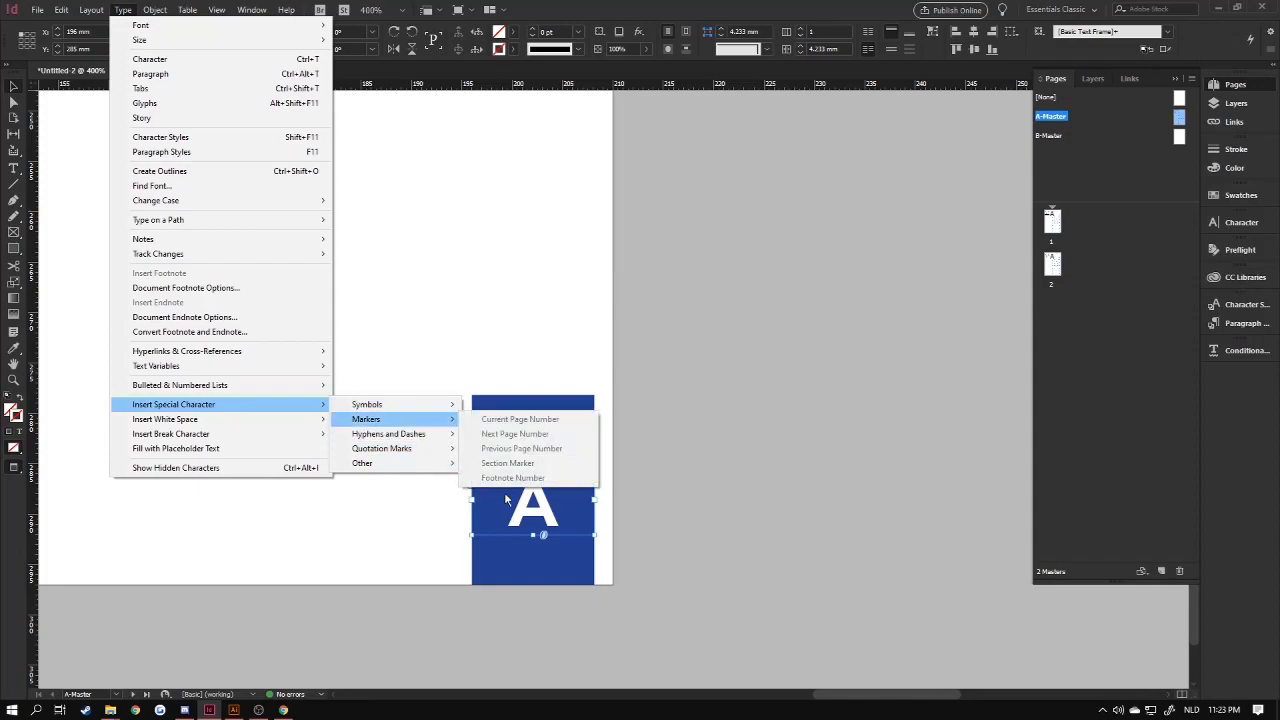
click(534, 510)
Replace the letter A in the blue corner block with the Current Page Number marker.
double_click(536, 508)
drag(556, 508, 486, 482)
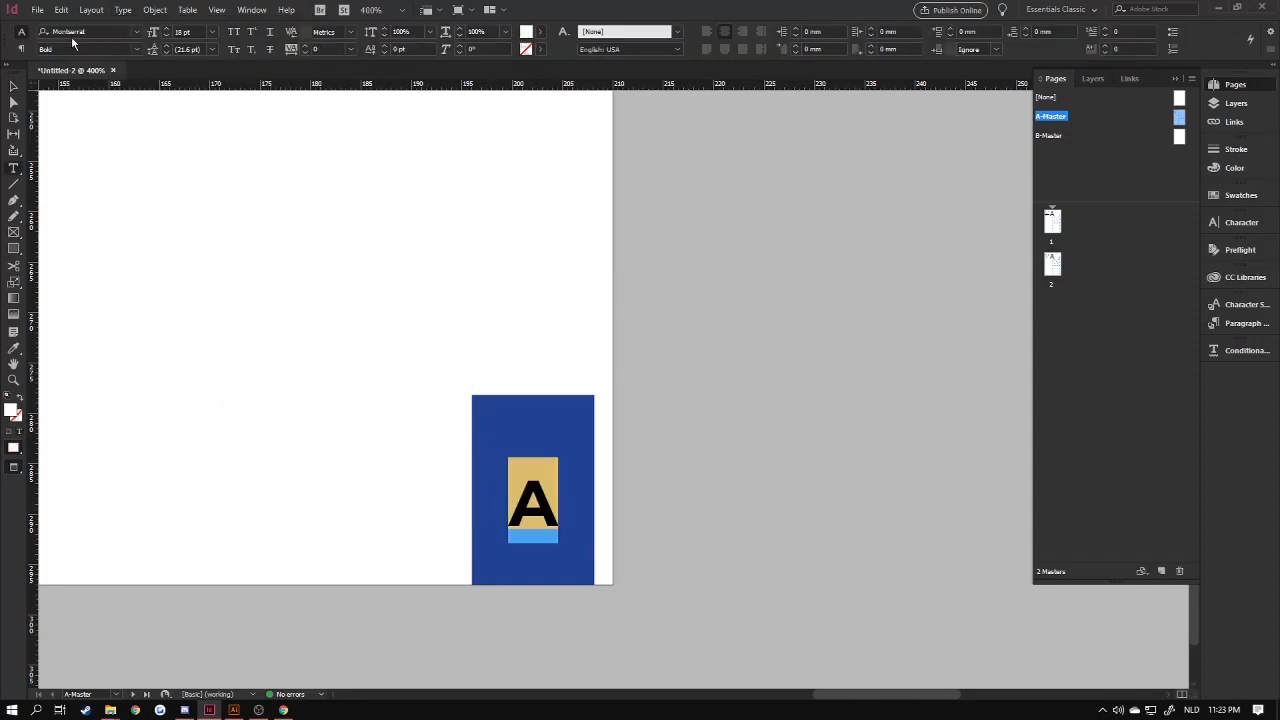
click(119, 12)
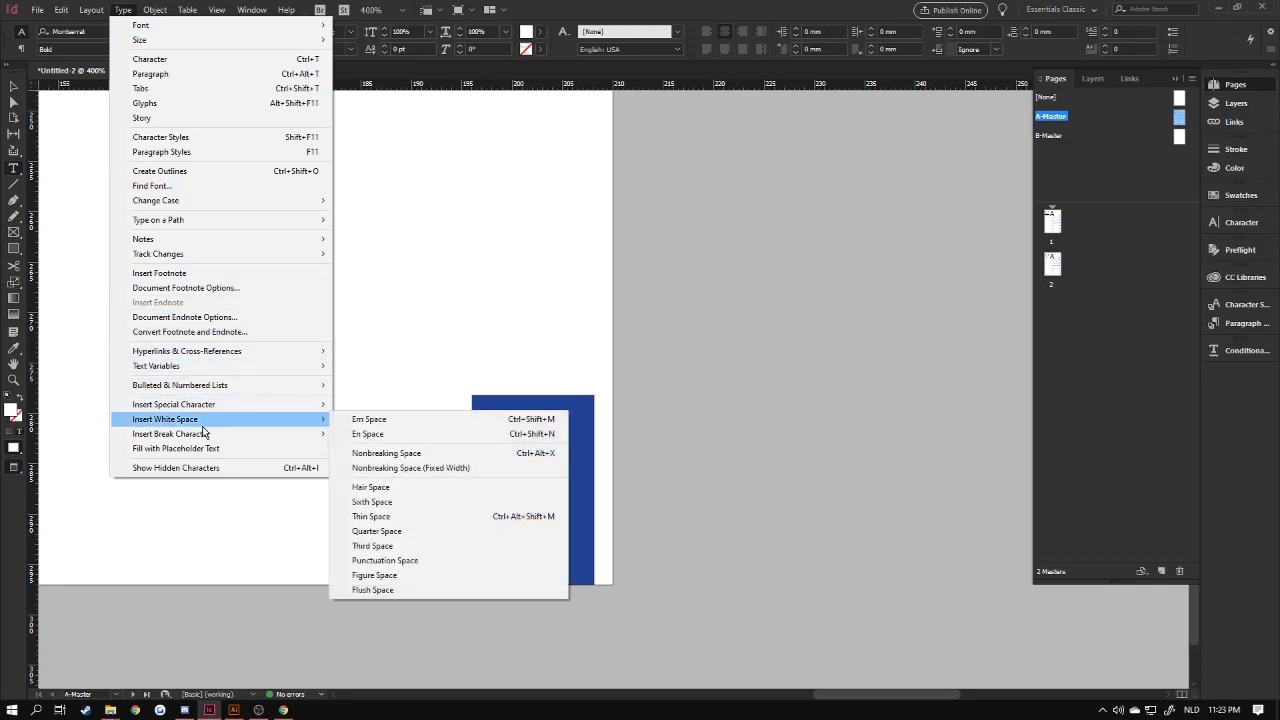
mouse_move(229, 410)
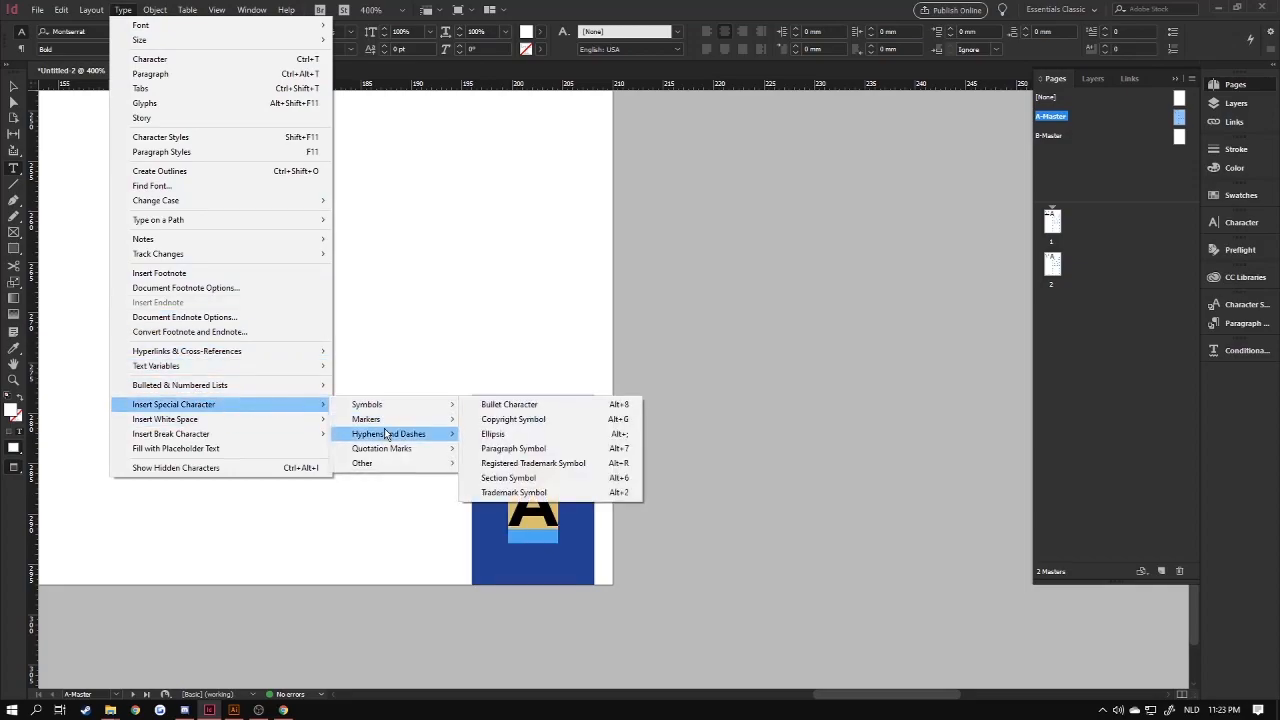
mouse_move(385, 421)
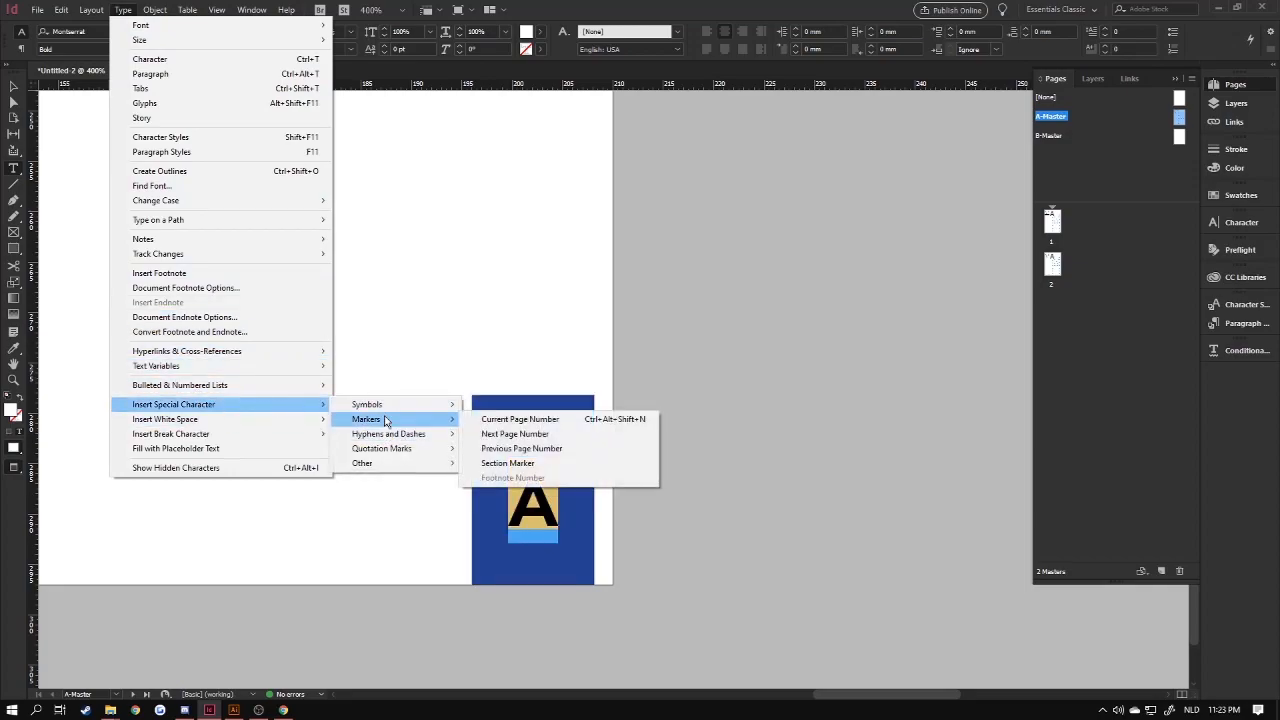
click(529, 424)
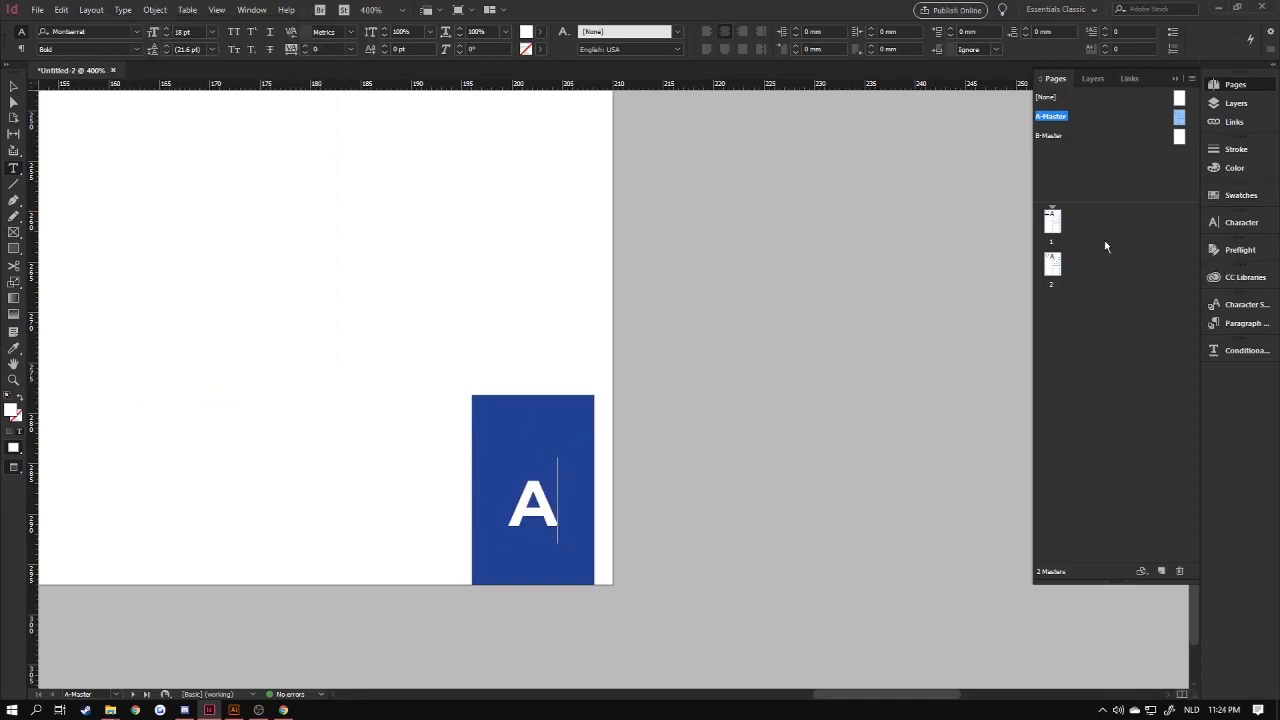
Check the page numbers on pages 1 and 2, and add five pages after page 2.
double_click(1051, 265)
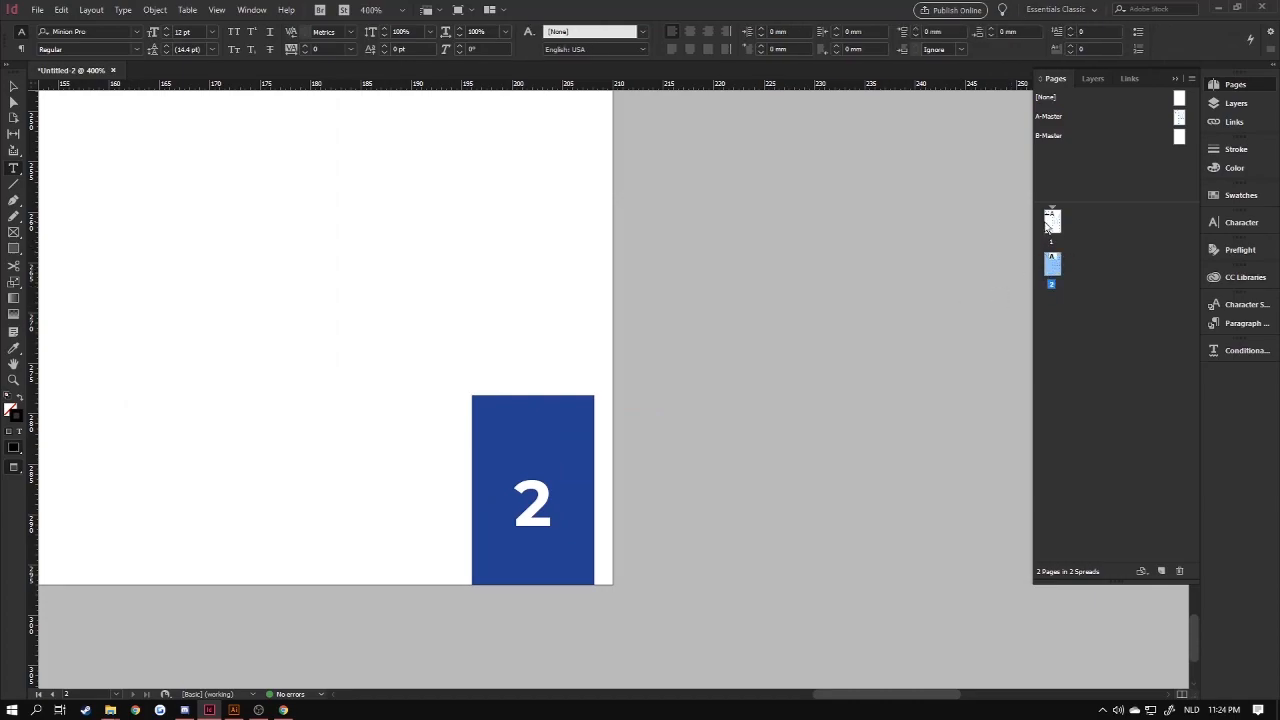
double_click(1051, 220)
double_click(1051, 265)
key(ctrl+0)
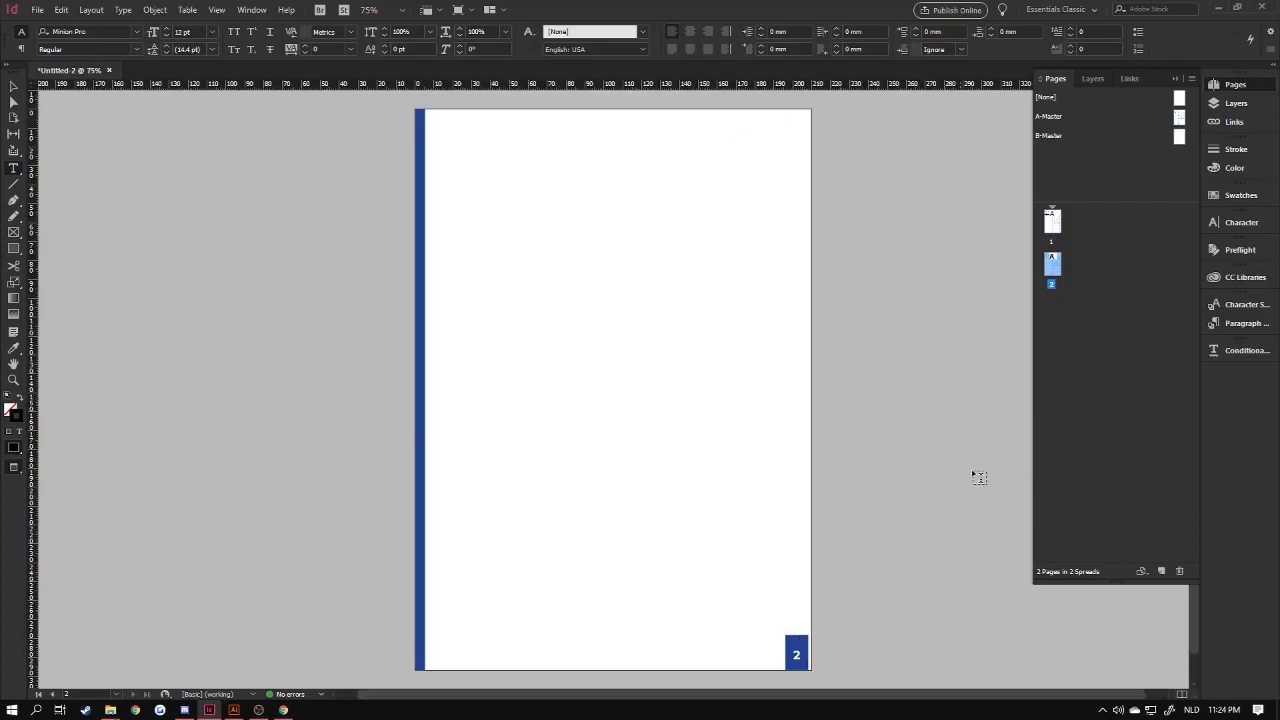
click(1161, 571)
click(1161, 571)
click(1161, 571)
click(1161, 571)
click(1161, 571)
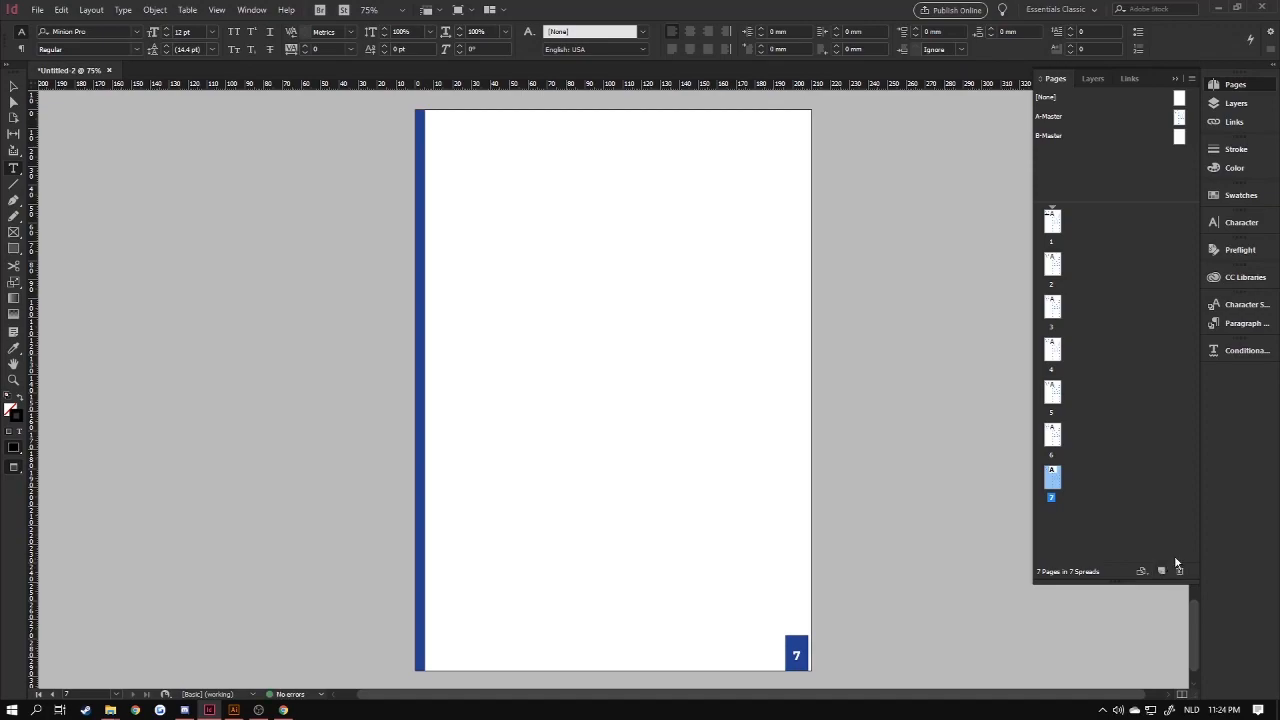
Undo the five added pages and the insertion of the page number marker.
key(ctrl+z)
key(ctrl+z)
key(ctrl+z)
key(ctrl+z)
key(ctrl+z)
key(ctrl+z)
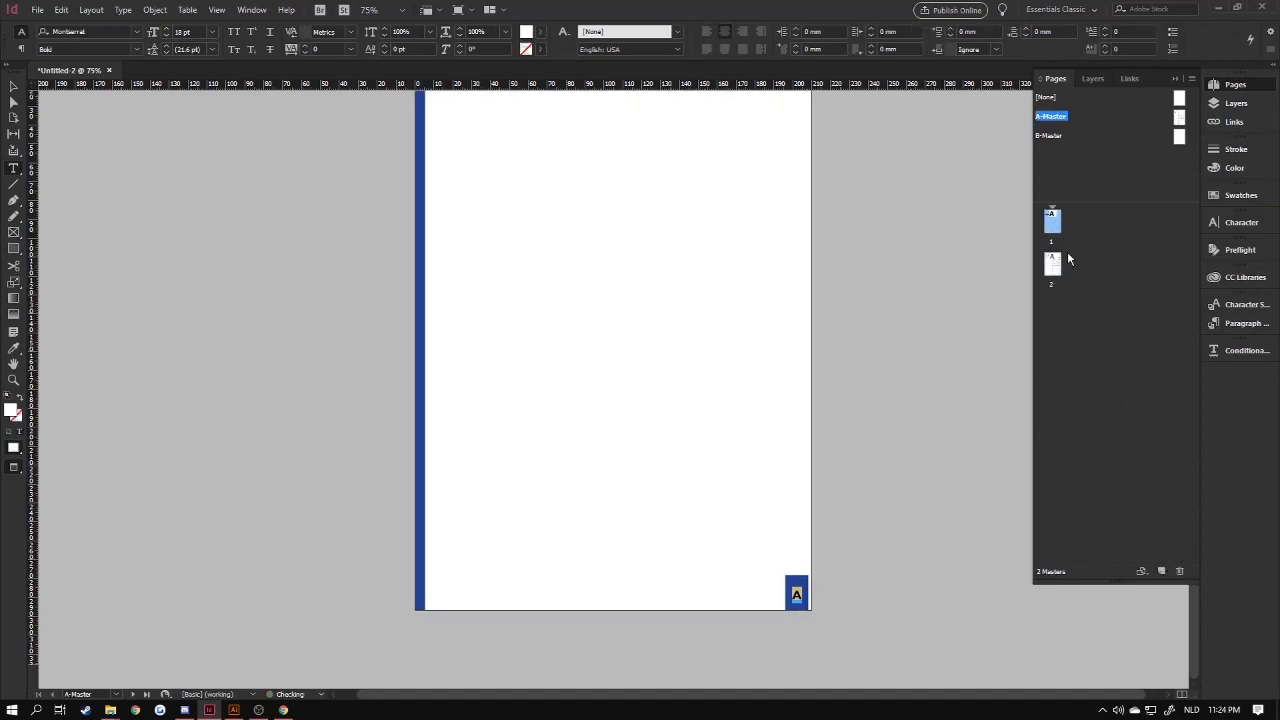
Show the whole of page 2 in normal view with guides, and override the master's title text frame on it.
double_click(1052, 265)
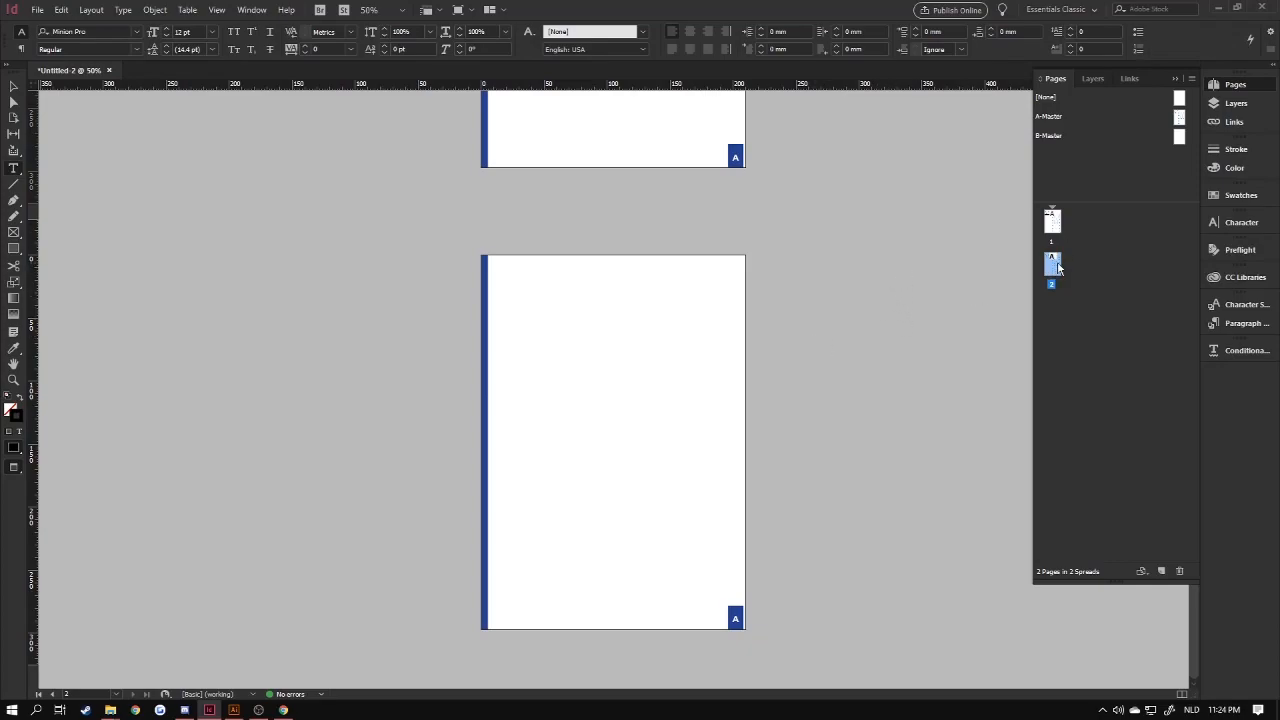
key(ctrl+0)
scroll(844, 442, up, 1)
scroll(808, 466, down, 2)
scroll(800, 457, up, 1)
key(w)
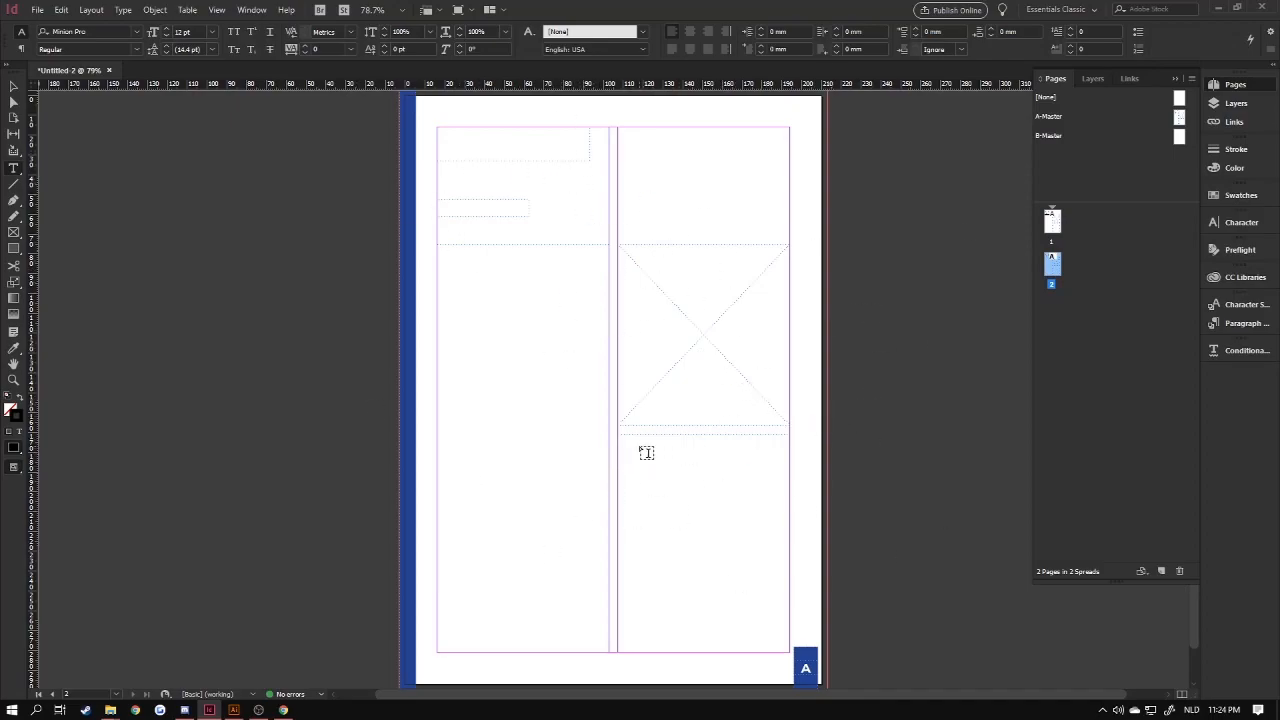
key(v)
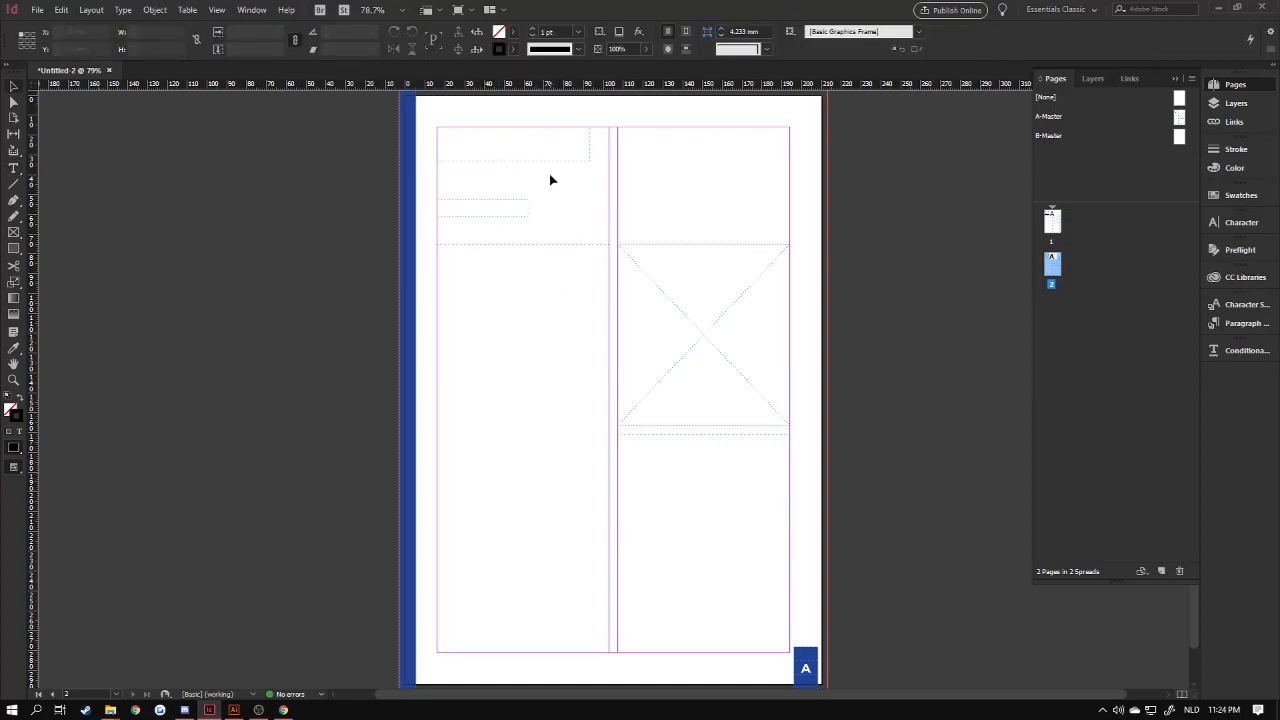
click(545, 156)
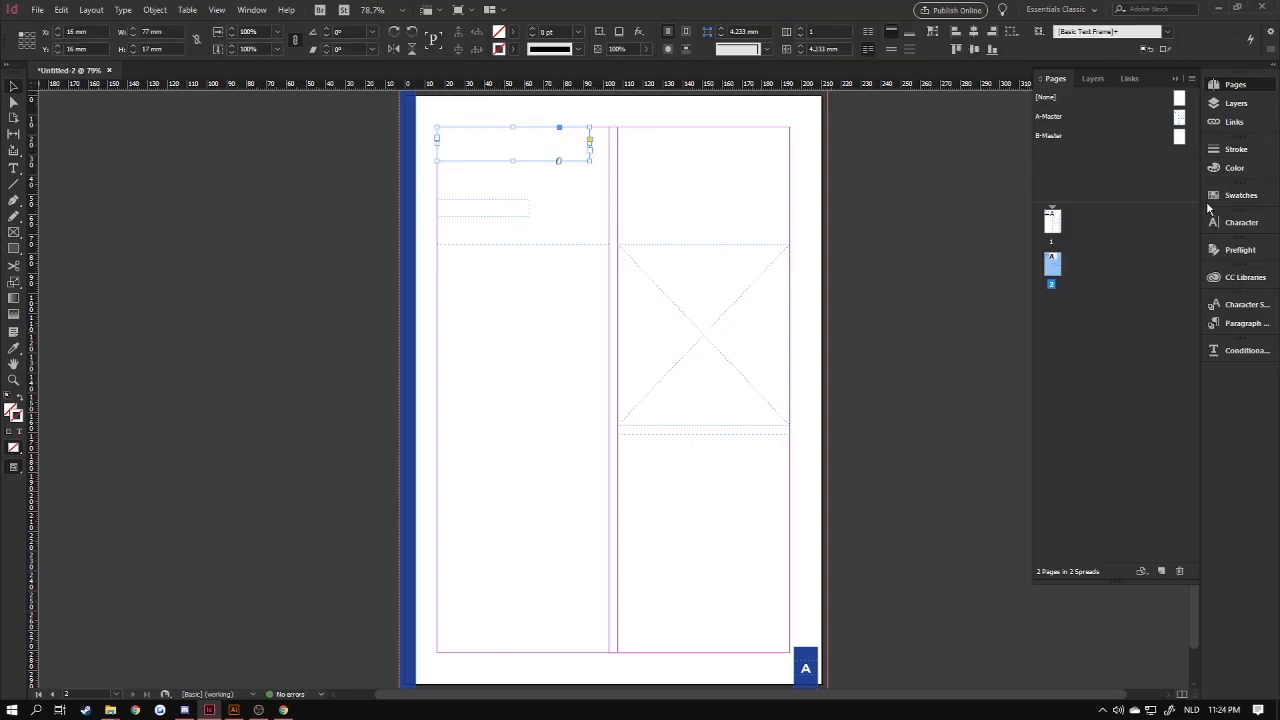
Override the master's subtitle and body text frames on page 2 to make them editable.
shift+click(503, 216)
shift+click(530, 336)
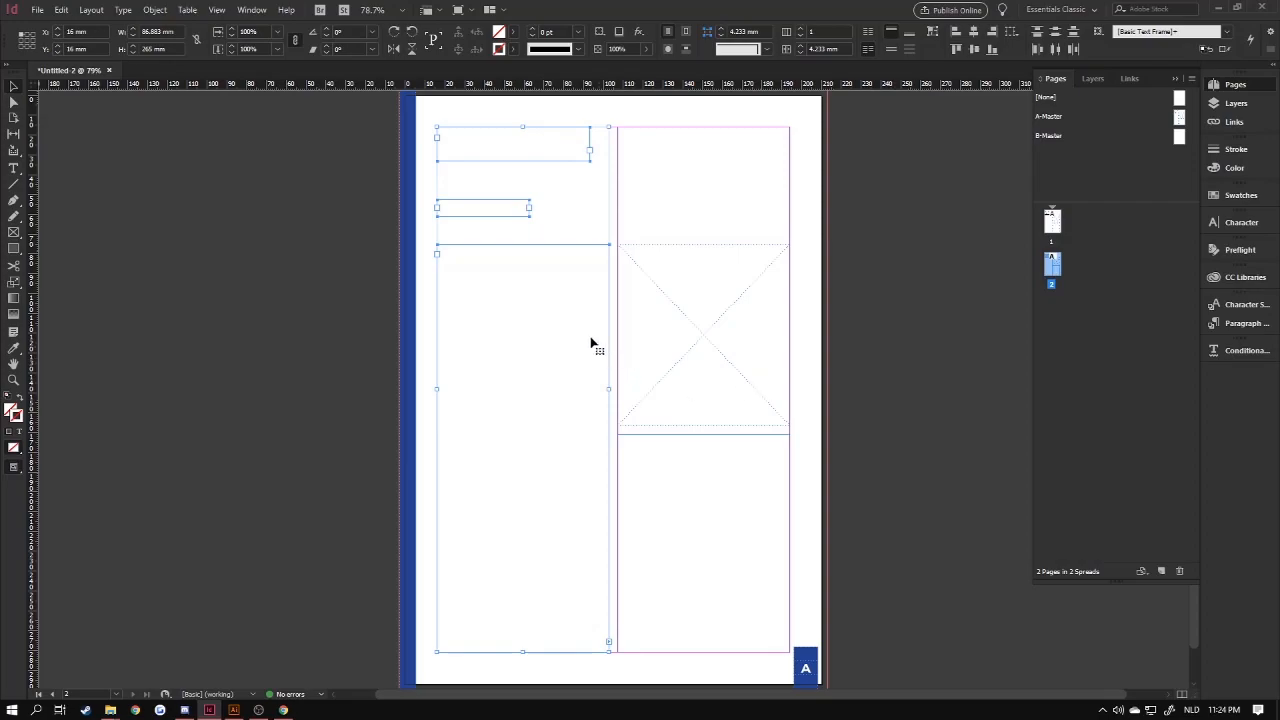
click(579, 216)
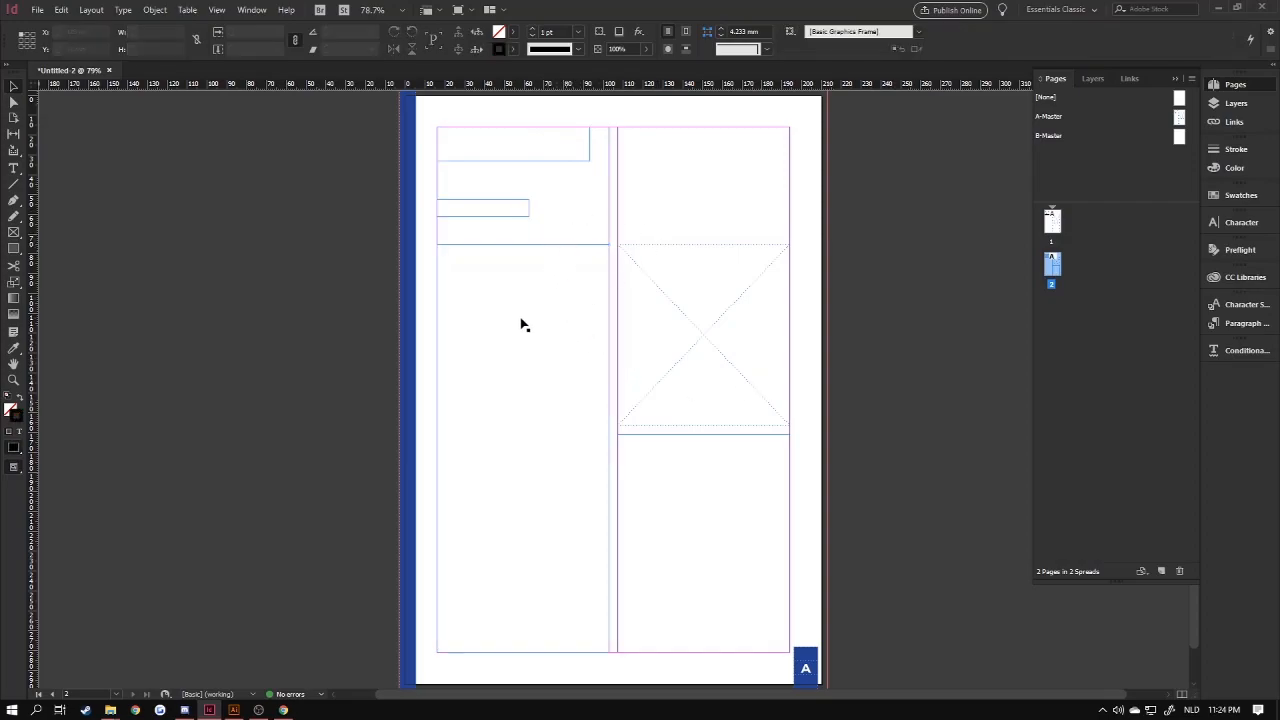
ctrl+shift+click(411, 318)
click(347, 318)
Fill the title, subtitle and threaded body text frames on page 2 with placeholder text.
key(t)
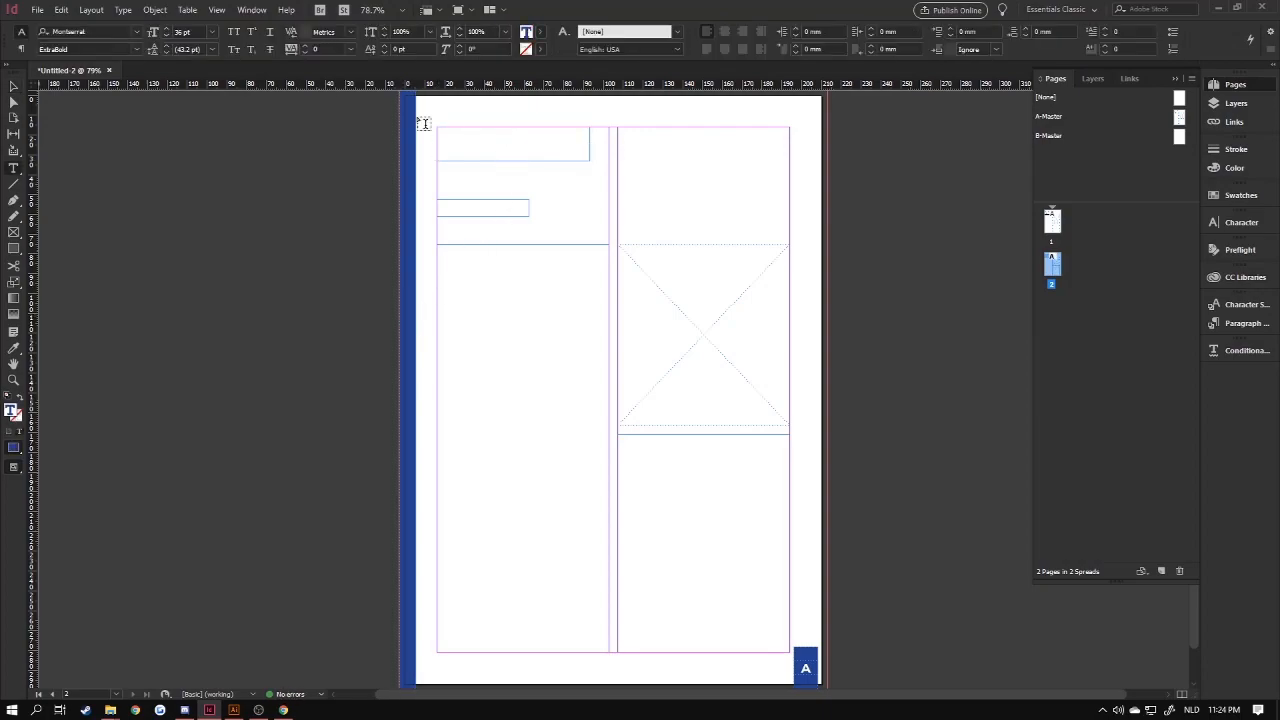
click(123, 10)
mouse_move(98, 8)
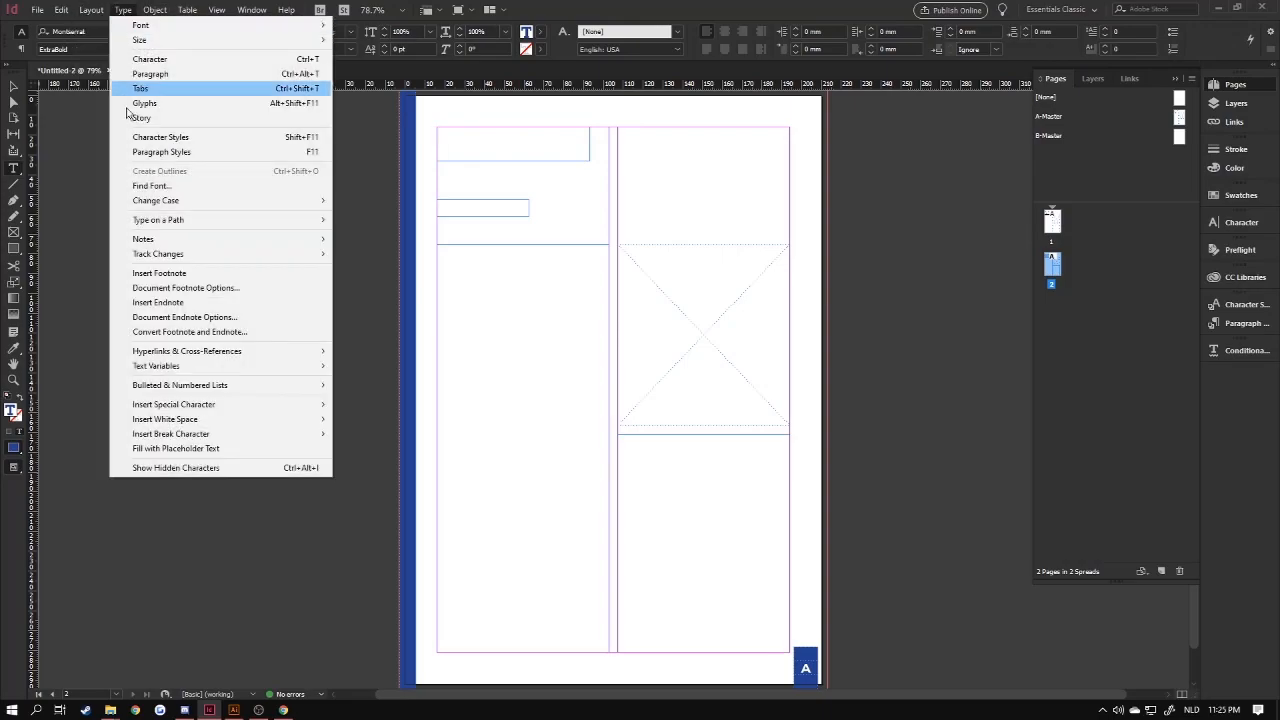
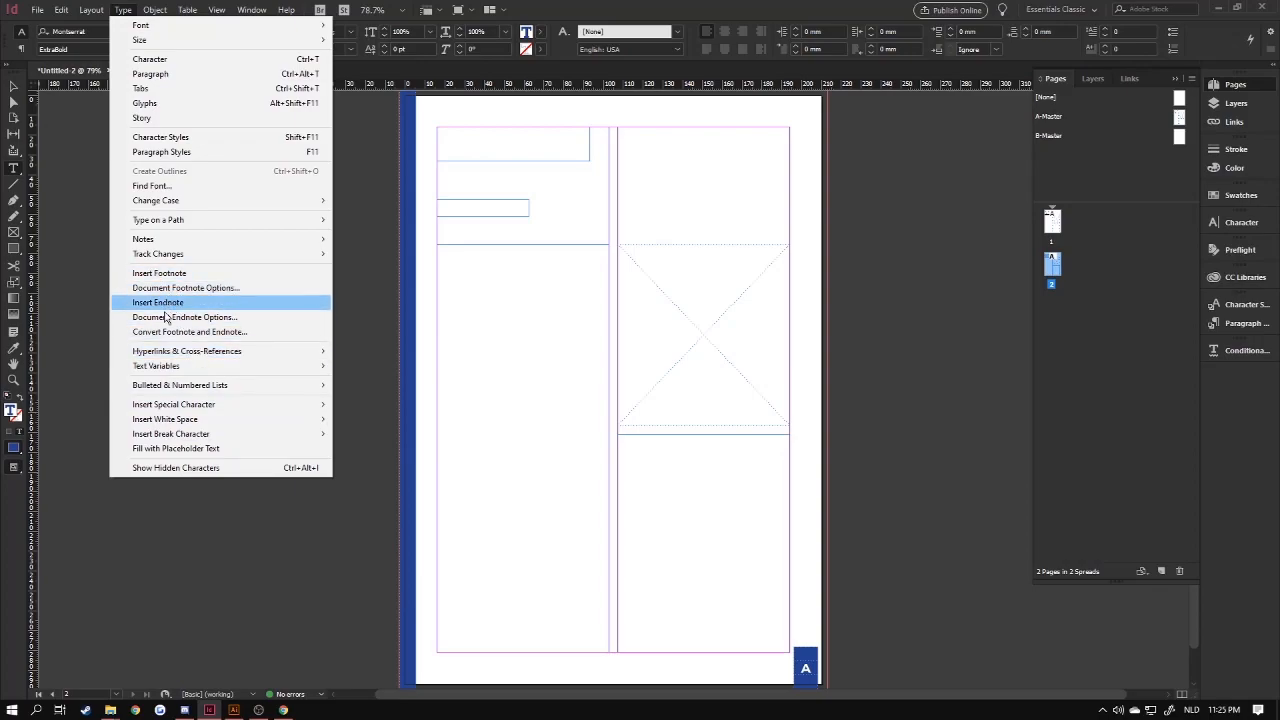
click(171, 448)
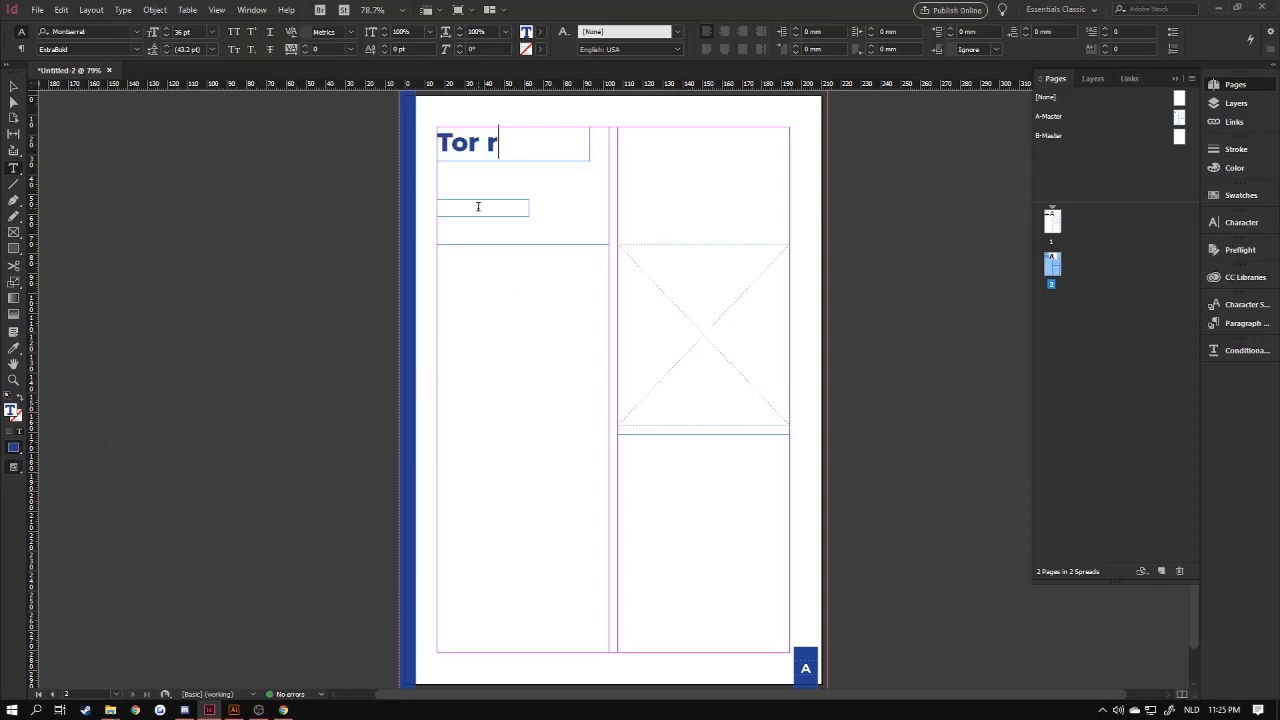
click(123, 10)
click(157, 452)
click(123, 10)
click(171, 448)
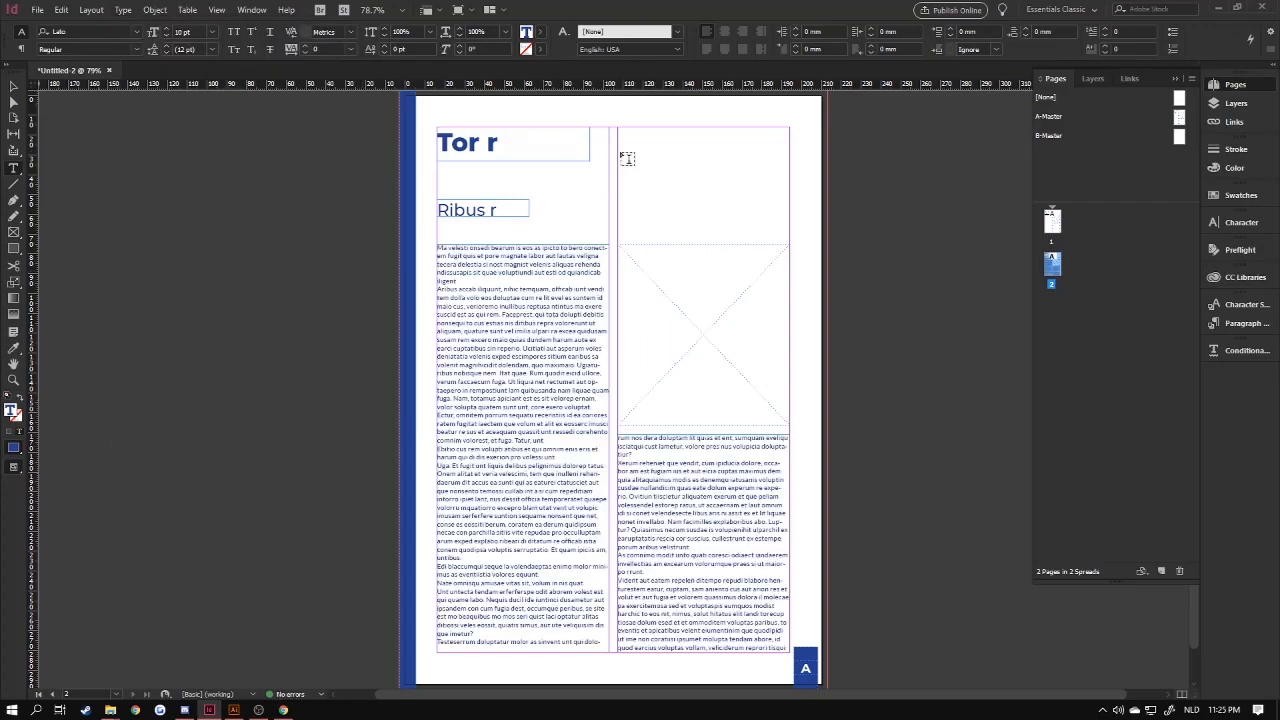
Override the master's image placeholder frame on page 2.
click(12, 88)
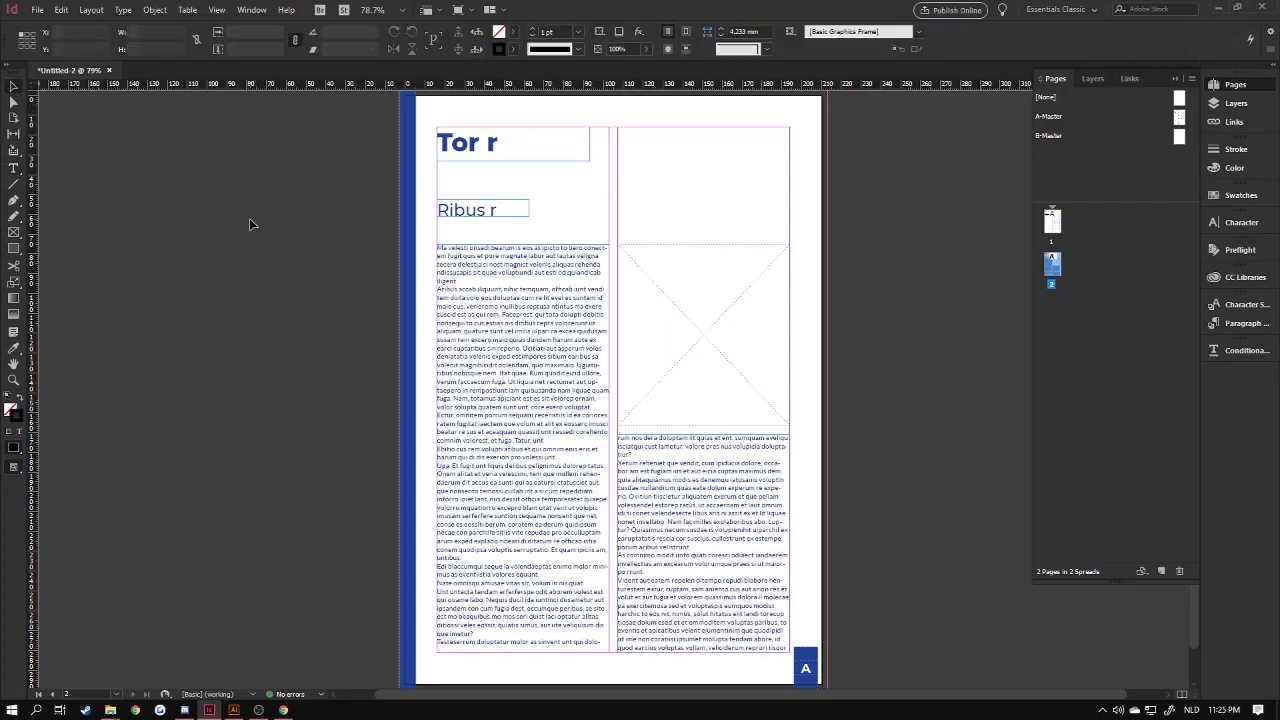
click(699, 384)
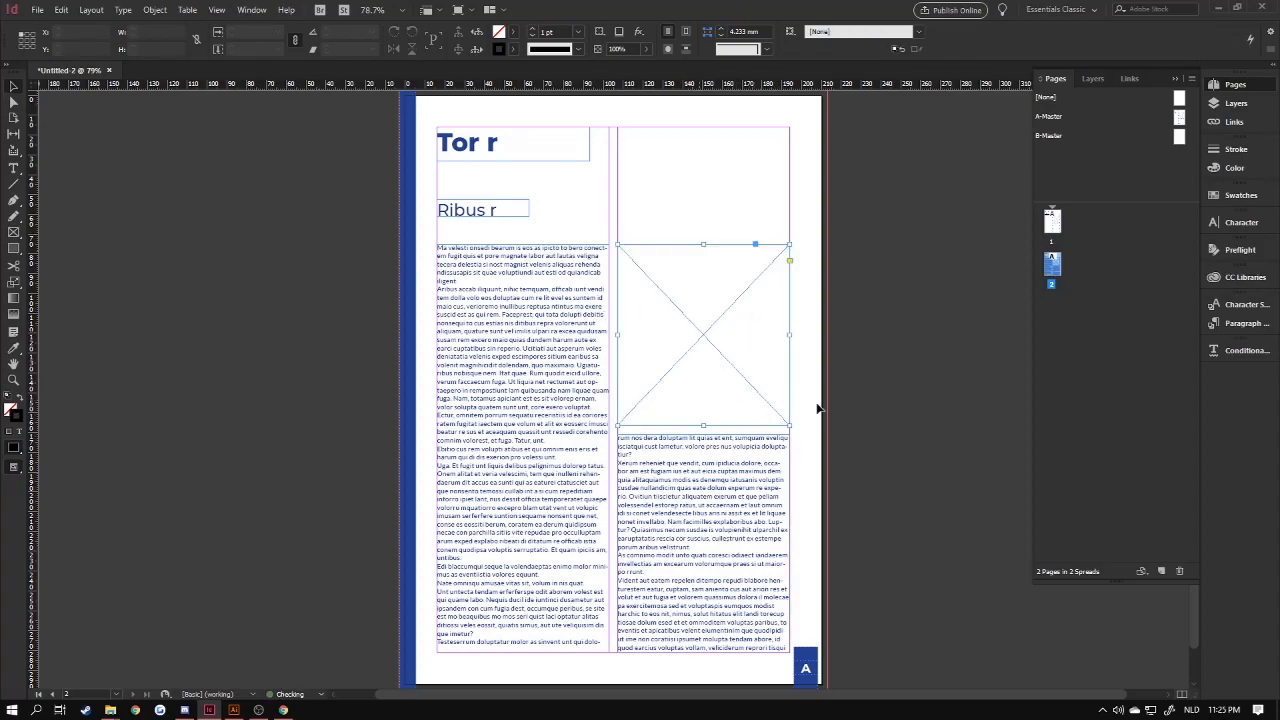
Switch to Chrome and search Google Images for "grandpa harold".
click(286, 710)
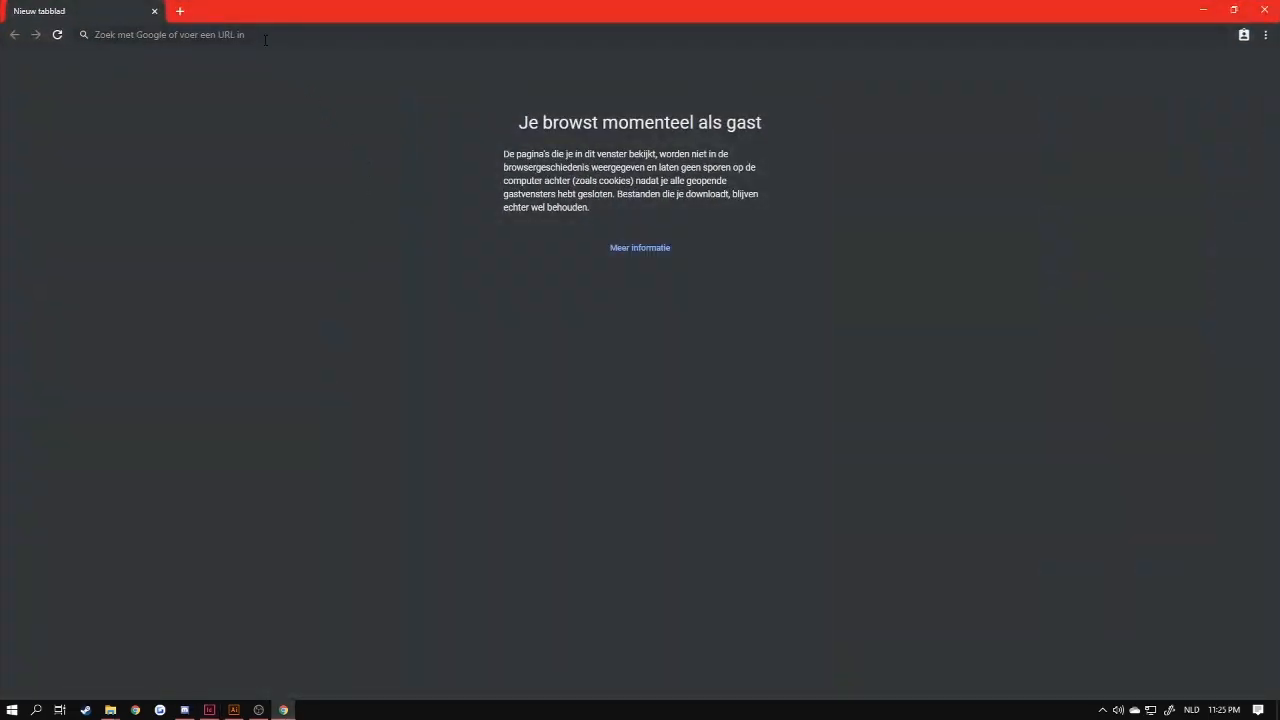
text(grandp)
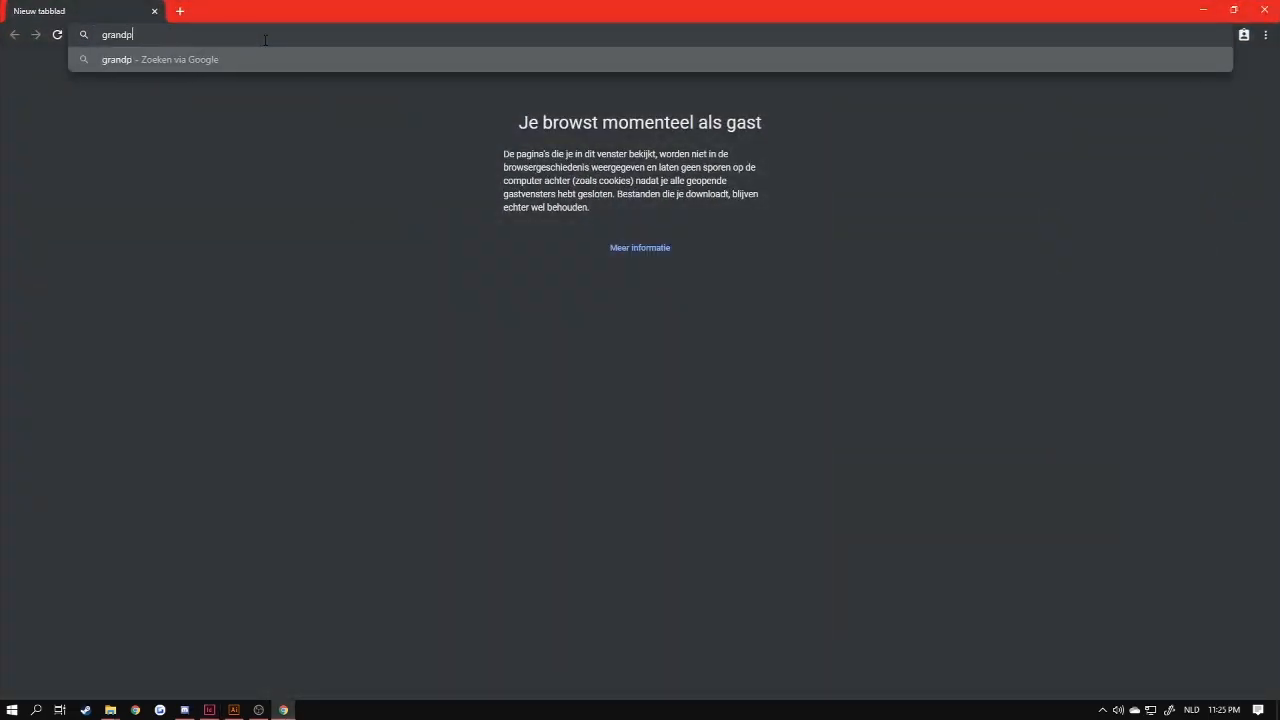
text(a harold)
key(Return)
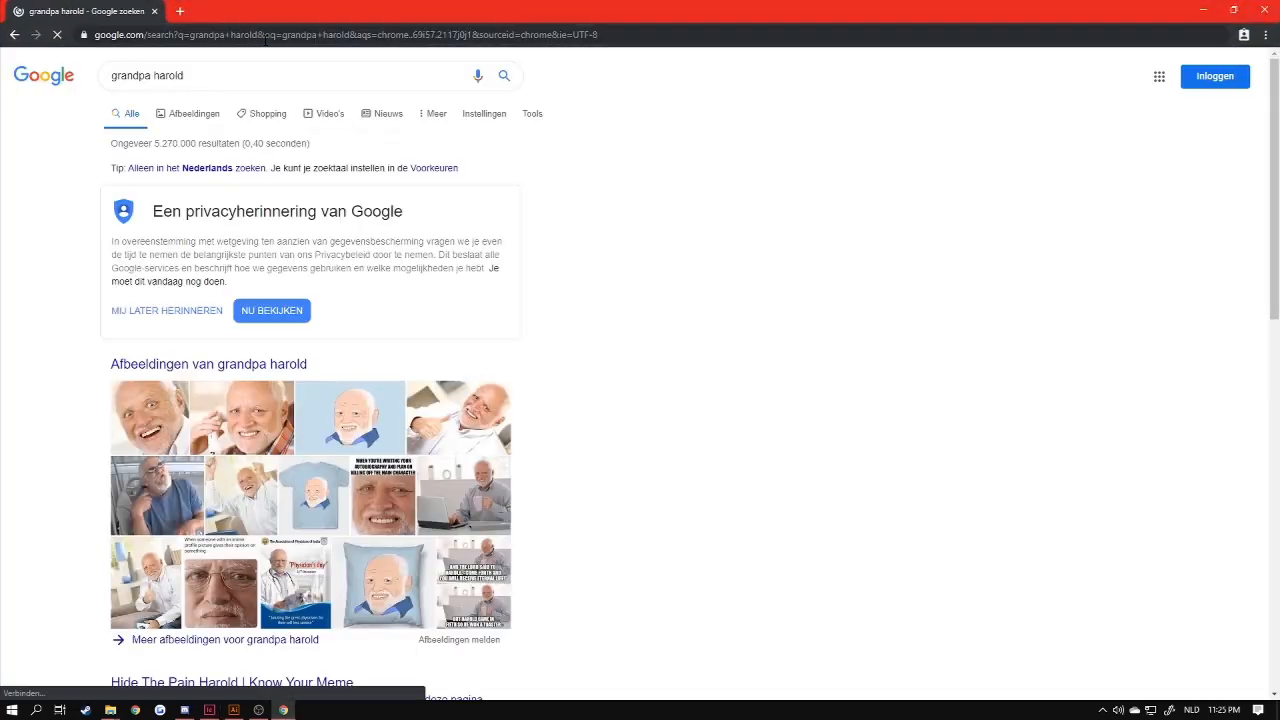
click(193, 124)
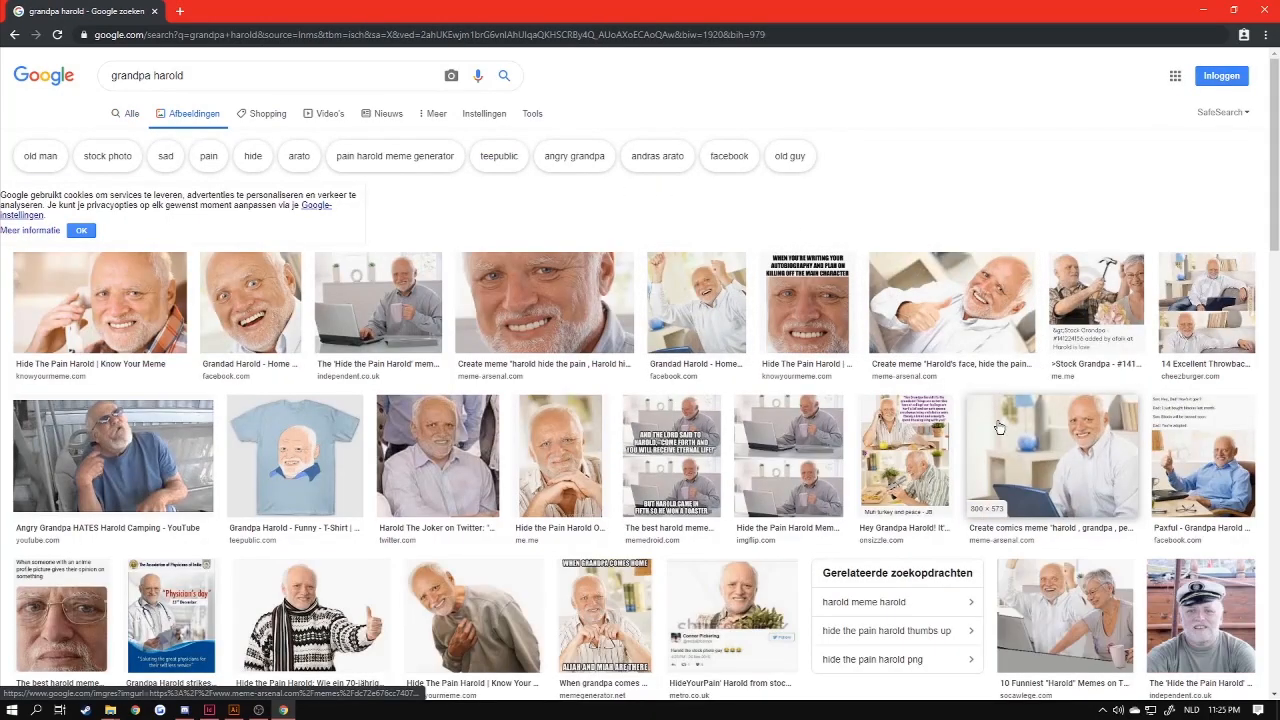
Open the thumbs-up picture of the reclining man and save it as a JPEG image in the Downloads folder.
scroll(925, 325, down, 1)
click(952, 218)
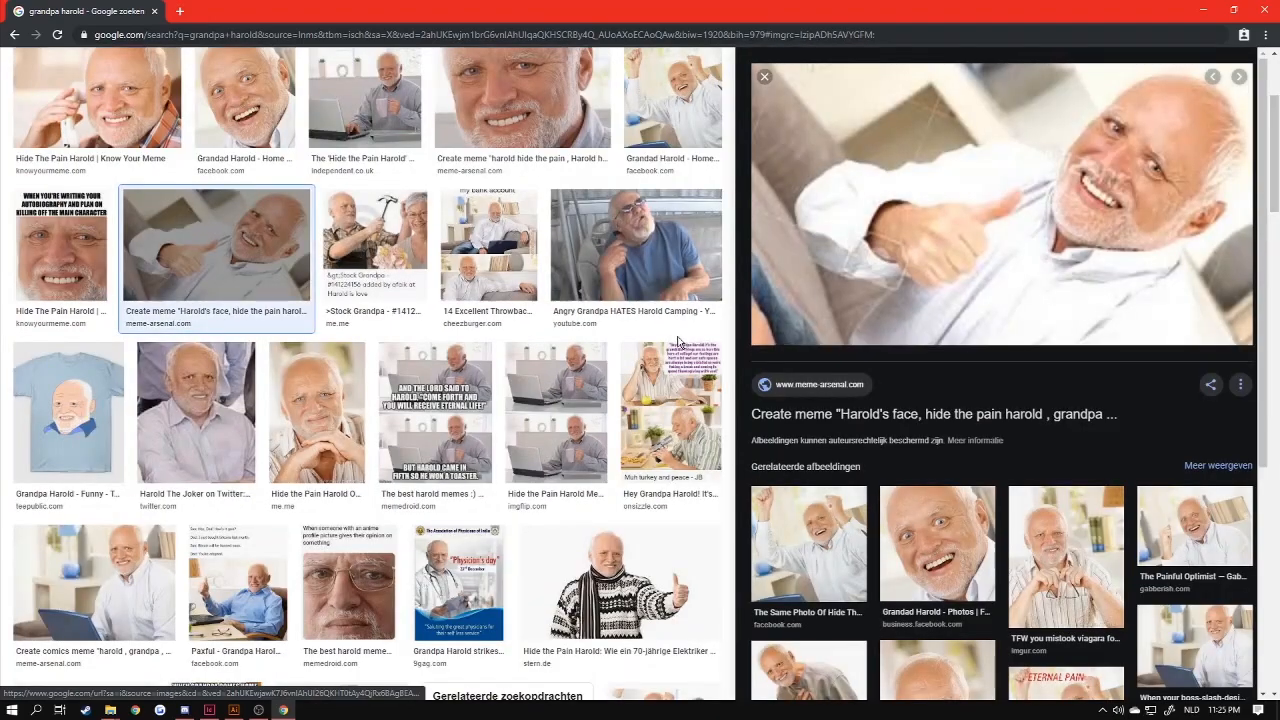
right_click(1045, 234)
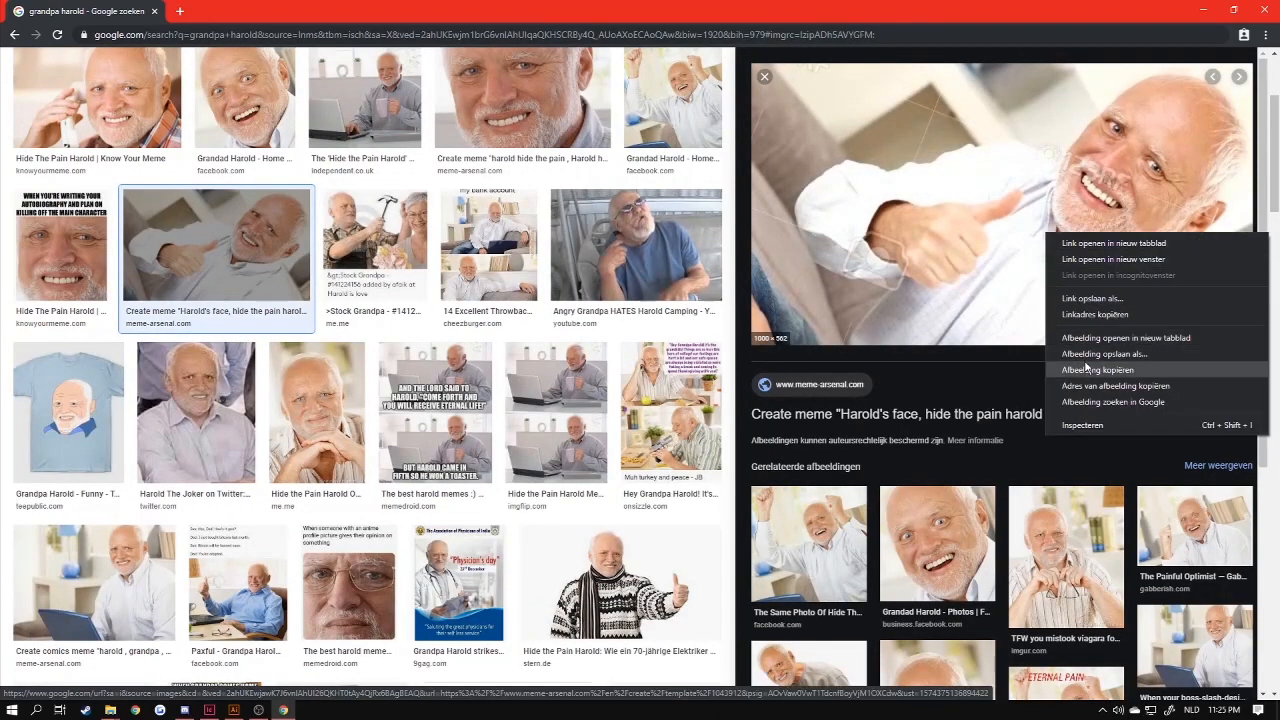
click(1082, 353)
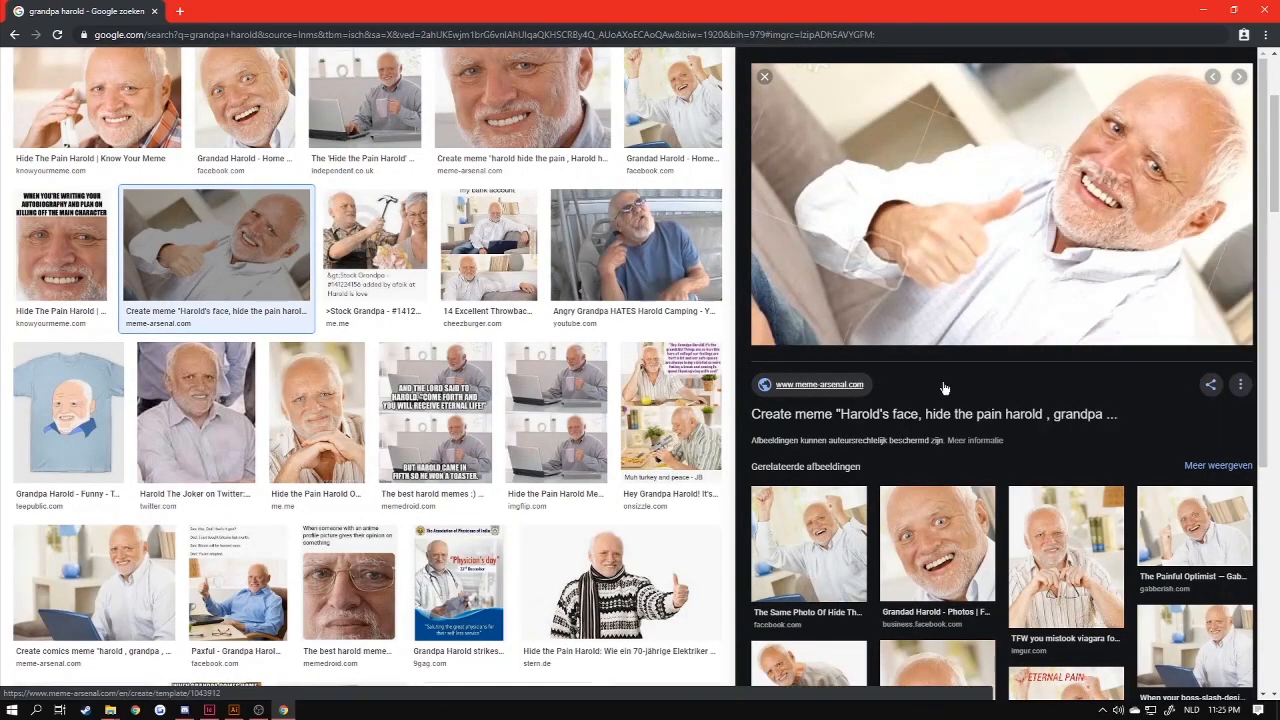
right_click(1029, 215)
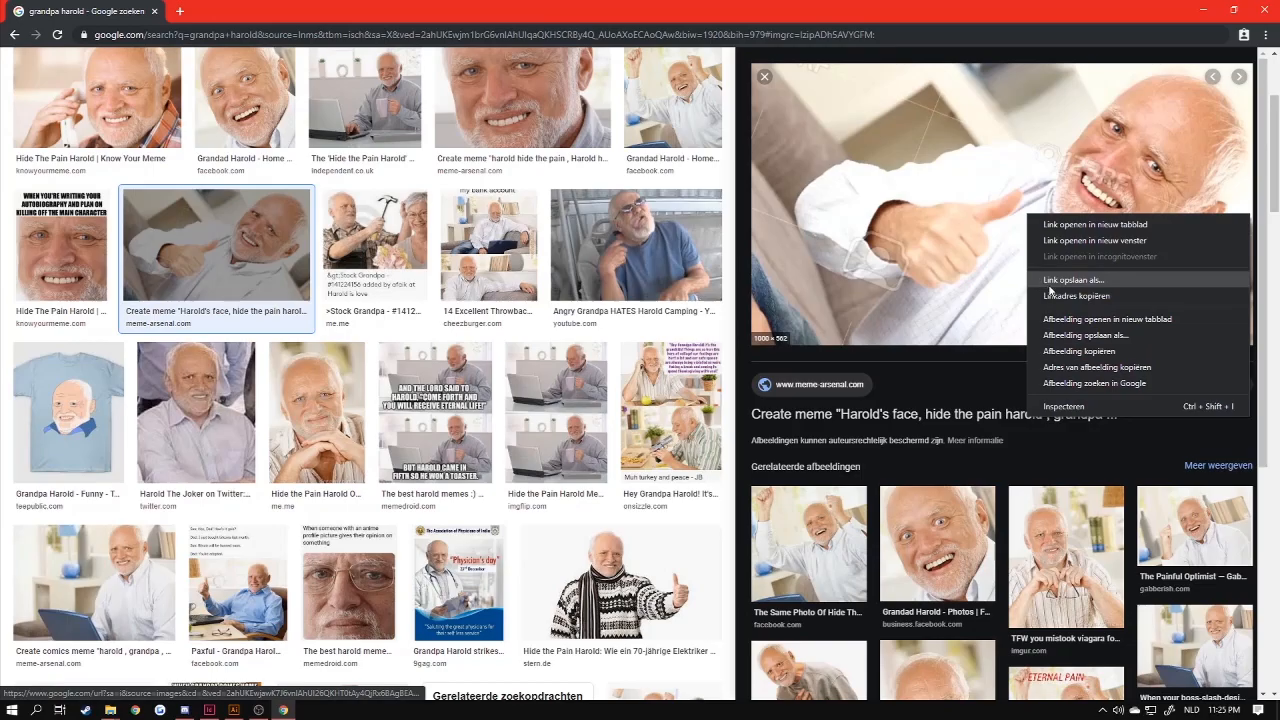
click(1077, 338)
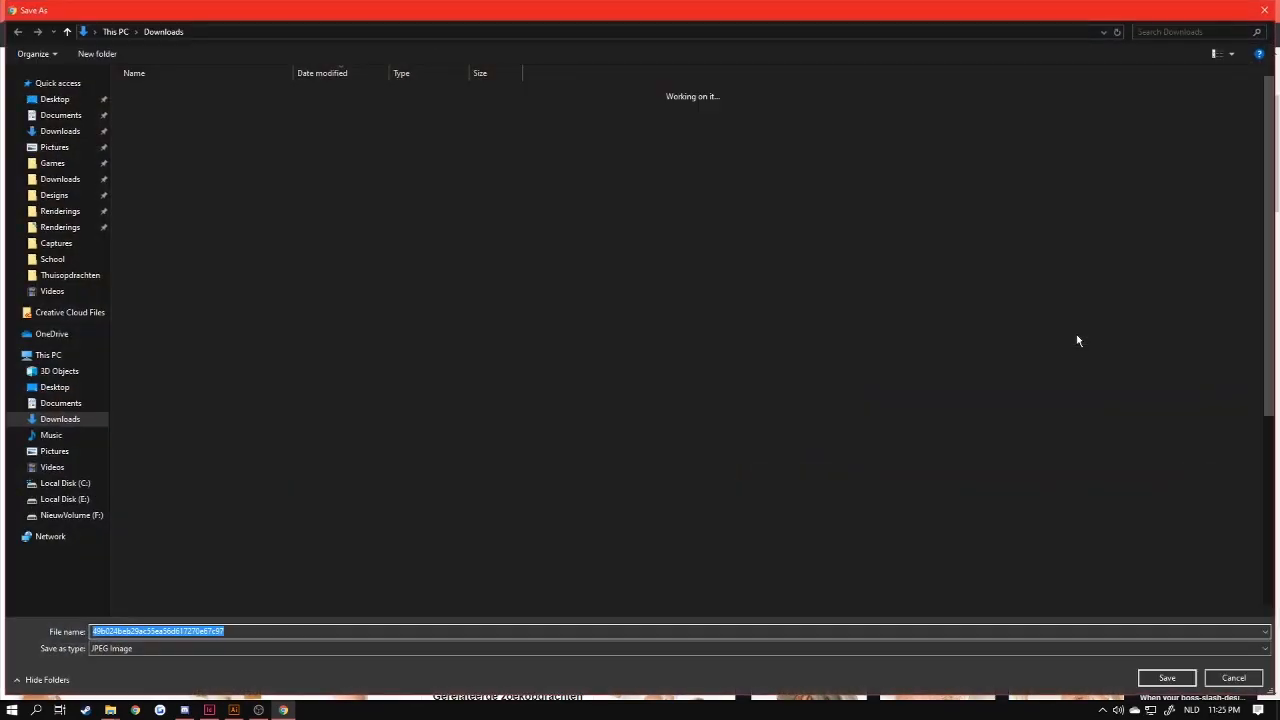
key(Return)
Place the downloaded picture in the image frame on page 2 of the InDesign document.
drag(50, 685, 674, 340)
click(697, 338)
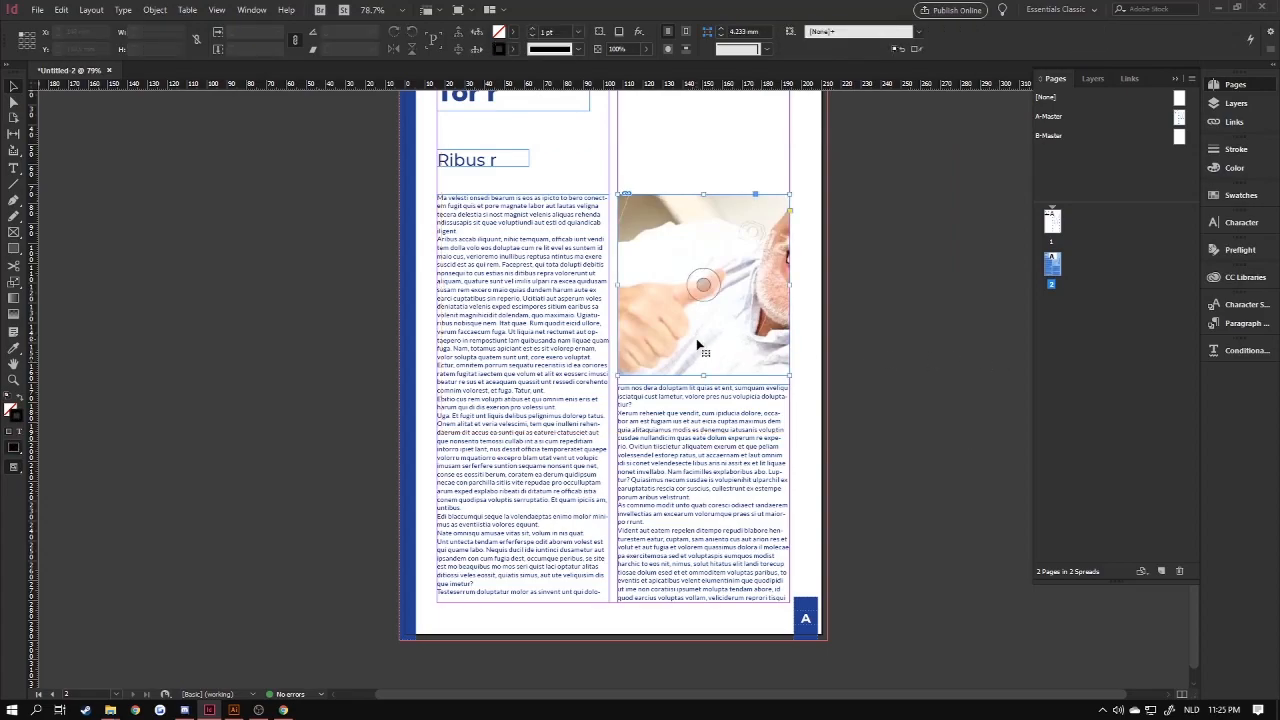
key(Escape)
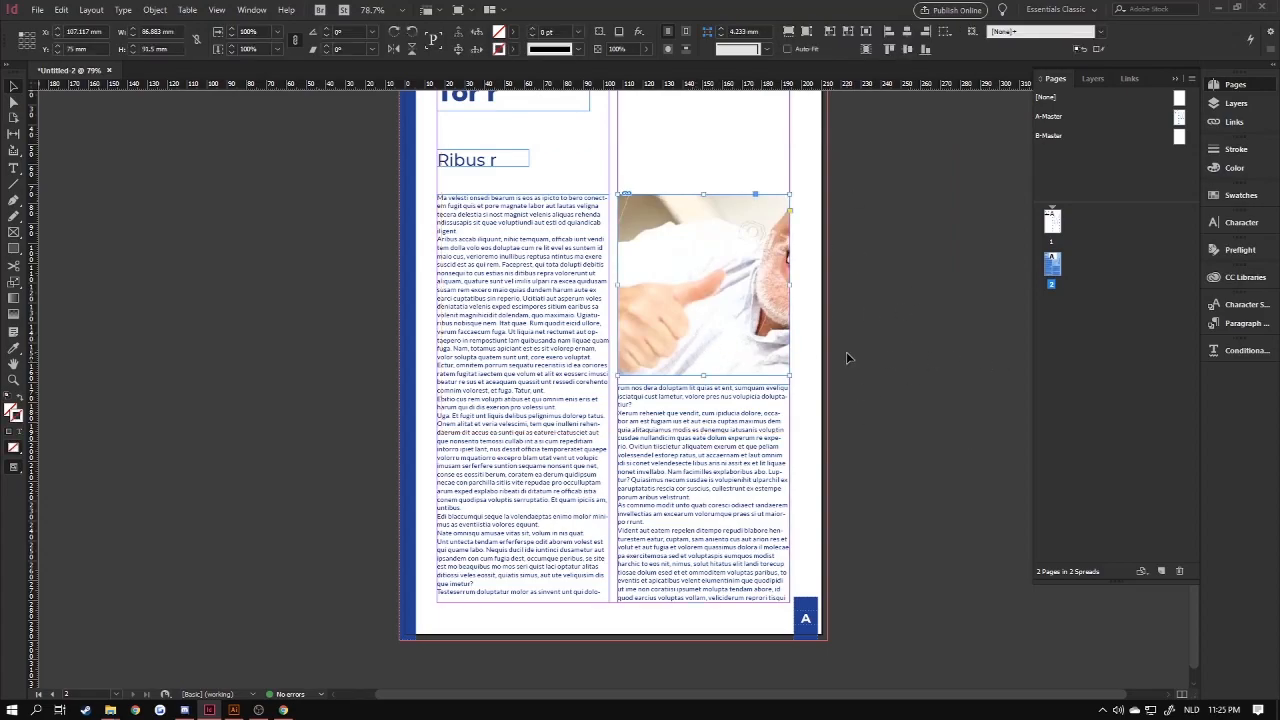
Scale the picture proportionally inside its frame to about 162.8 x 91.5 mm, matching the frame's height.
scroll(846, 358, up, 2)
click(757, 450)
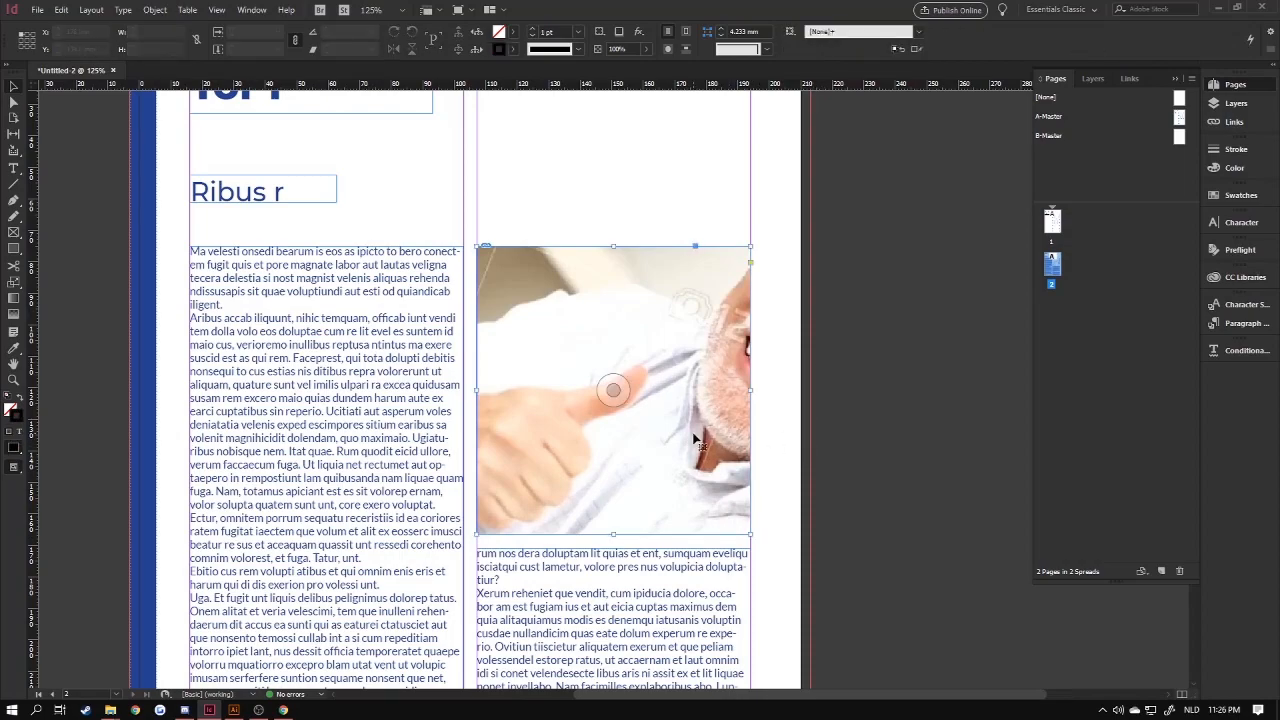
double_click(693, 434)
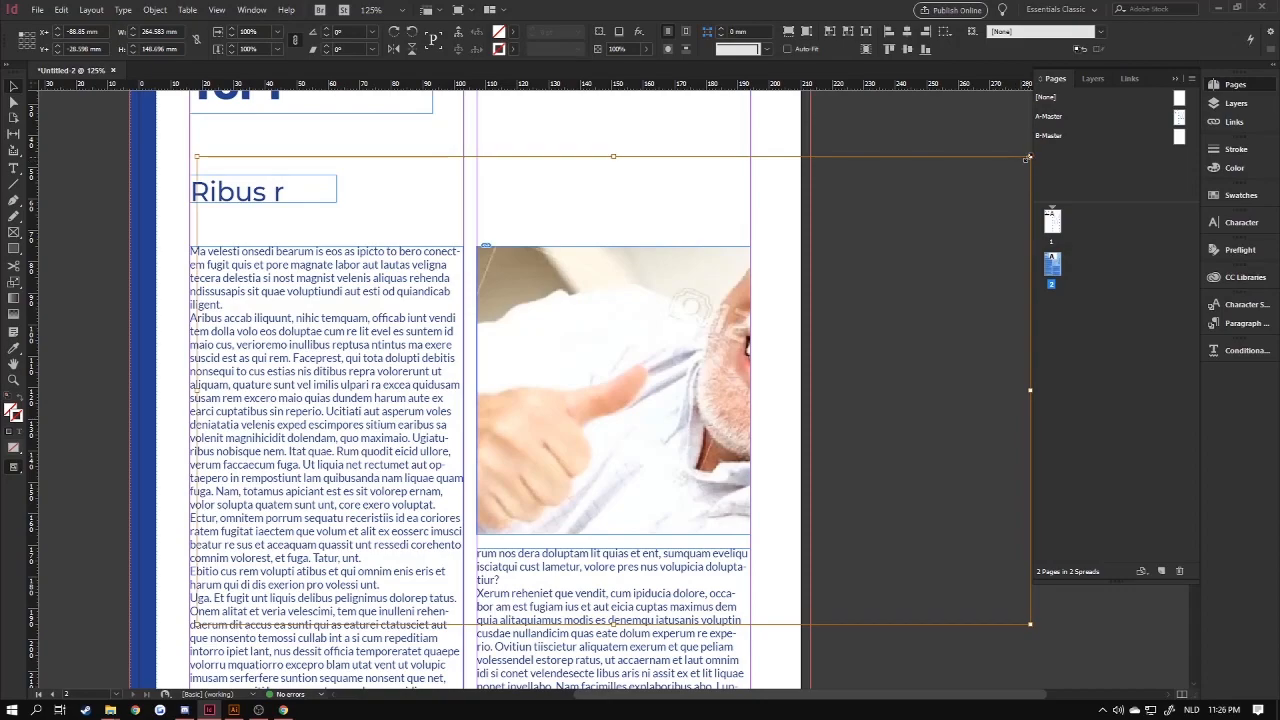
drag(1027, 158, 787, 246)
click(960, 285)
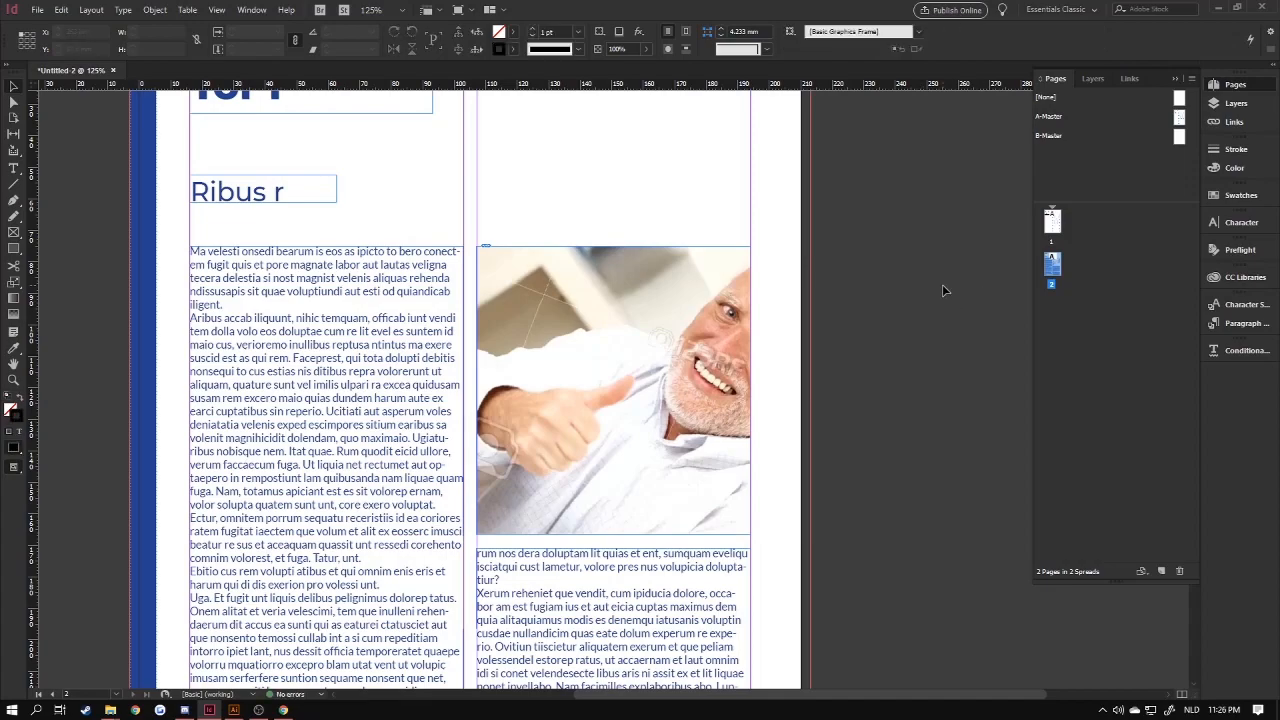
Try widening the image frame to about 139 mm, well beyond the page edge, and undo it.
click(735, 397)
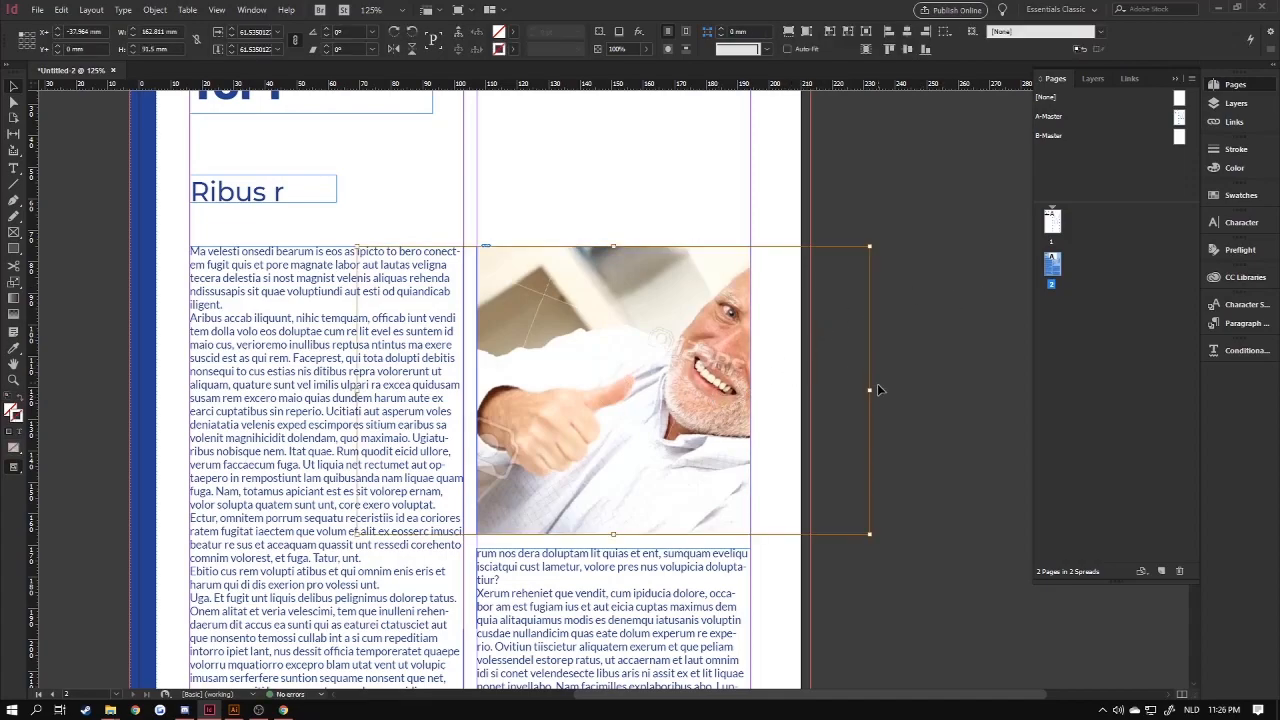
click(966, 390)
click(707, 393)
drag(750, 389, 921, 385)
key(ctrl+z)
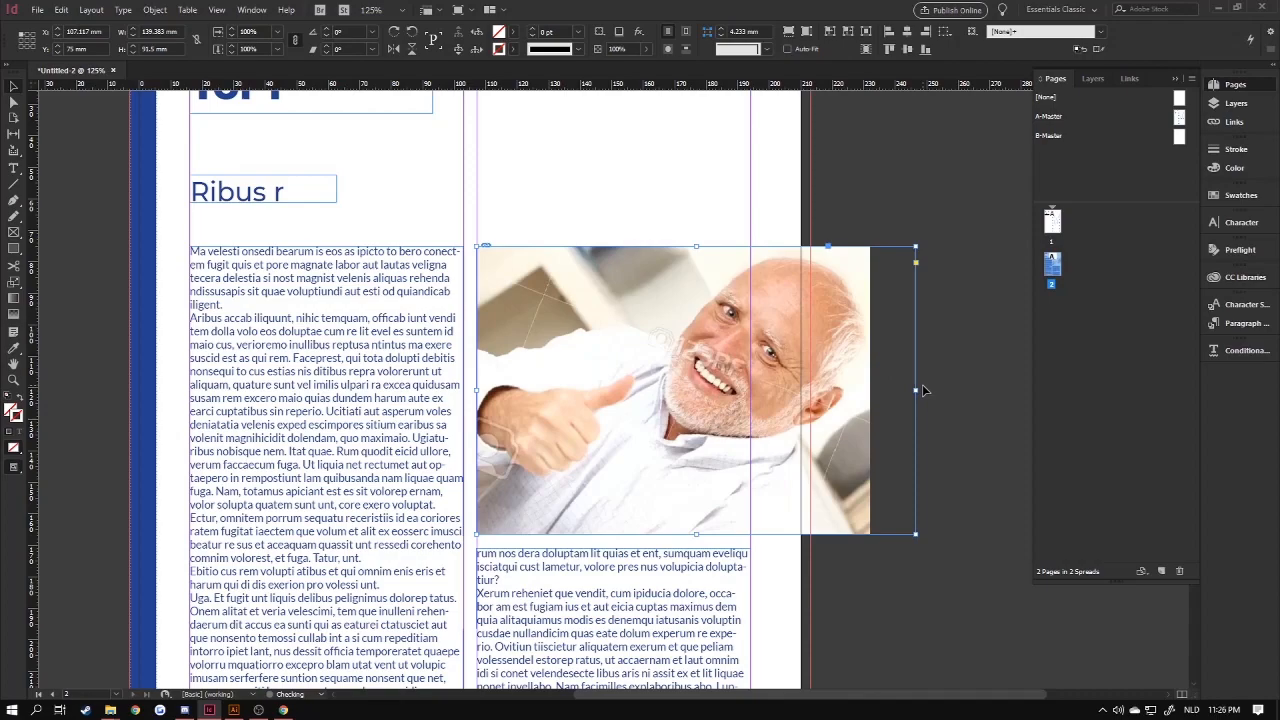
key(ctrl+z)
Try extending the image frame's outer edge to the bleed line, and undo it.
click(757, 397)
click(723, 383)
drag(751, 390, 810, 390)
click(943, 389)
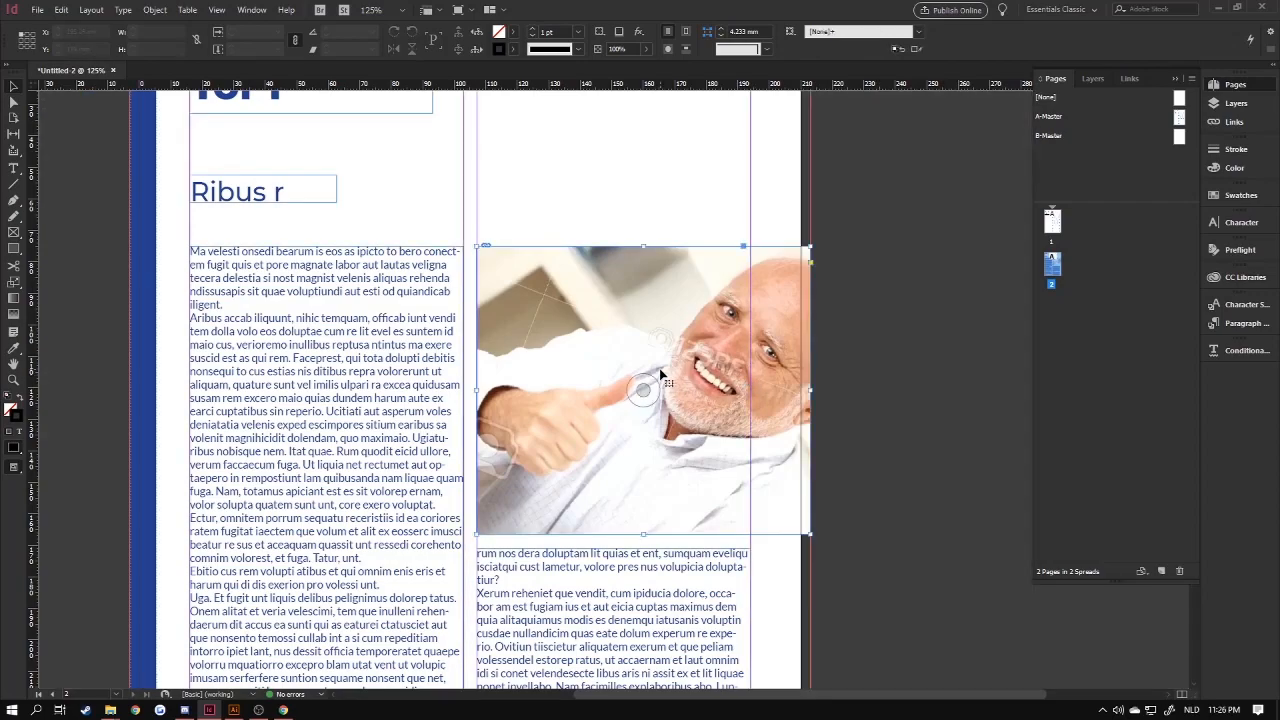
key(ctrl+z)
Try scaling the picture down to about 57.8% inside its frame, and undo it.
double_click(620, 347)
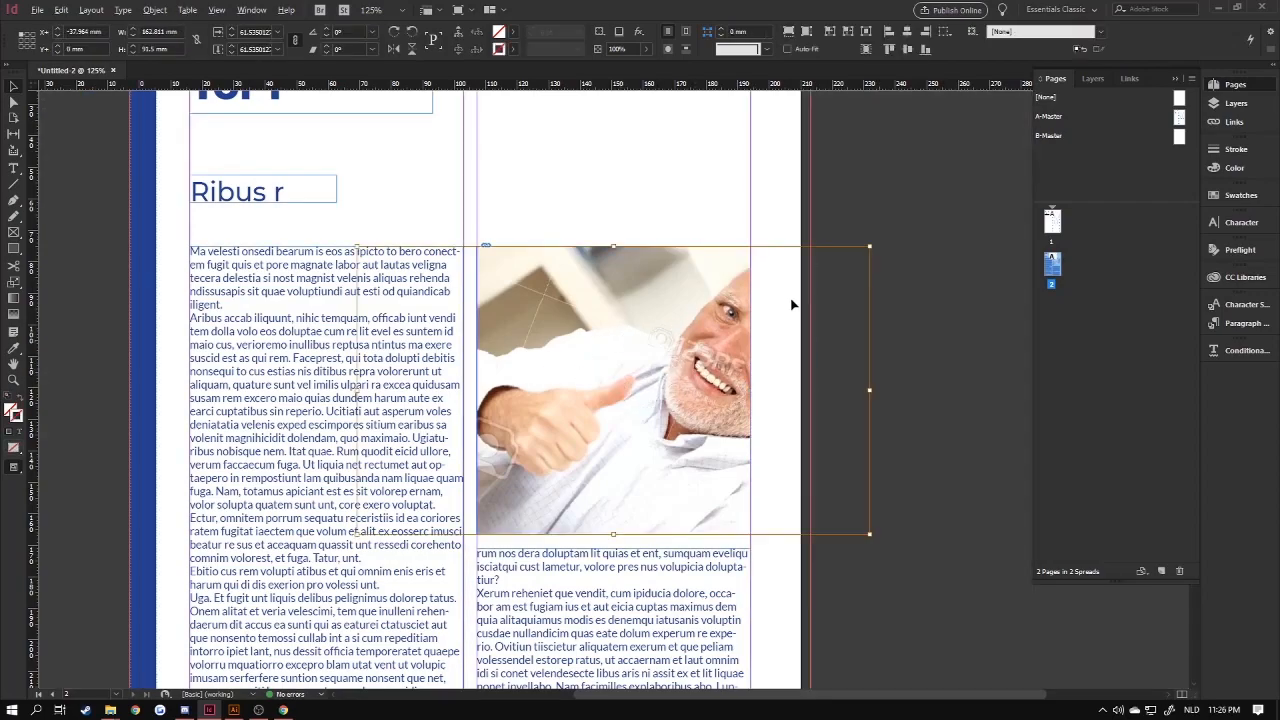
drag(866, 244, 849, 259)
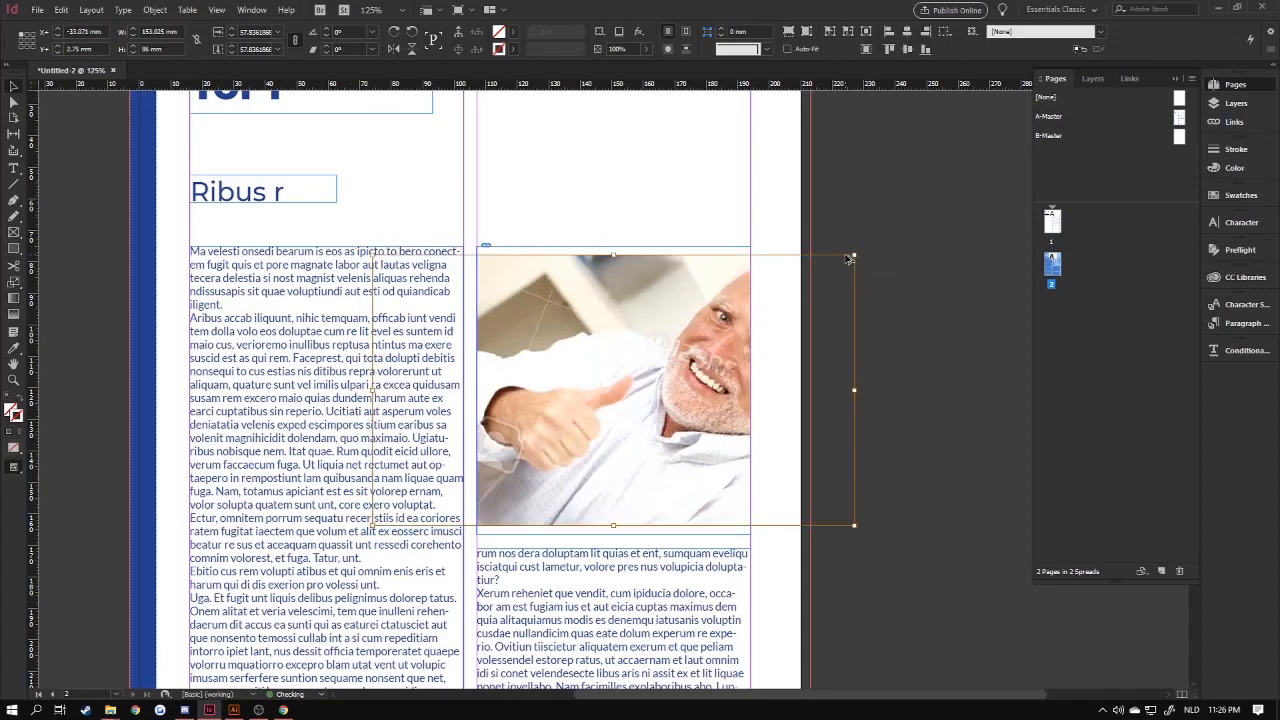
key(ctrl+z)
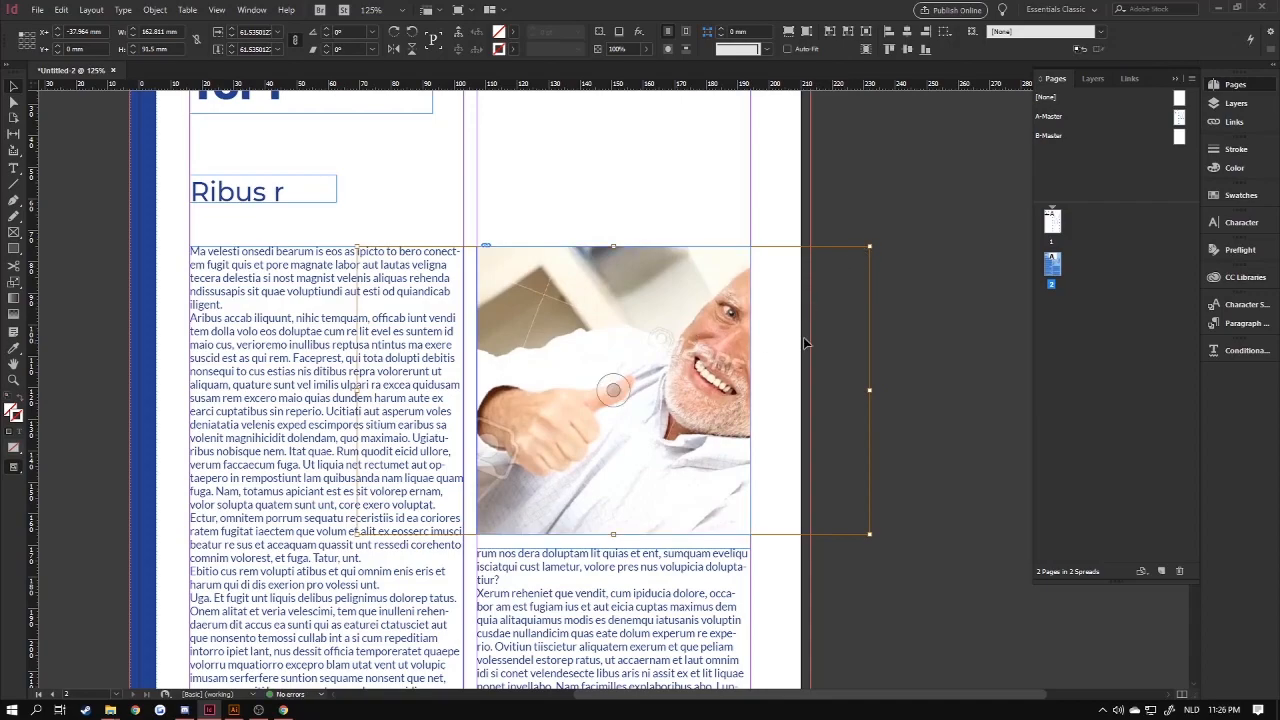
Extend the image frame's outer edge past the page edge to the bleed line, and preview the page without guides.
click(766, 352)
click(745, 380)
drag(751, 390, 820, 388)
click(876, 388)
key(w)
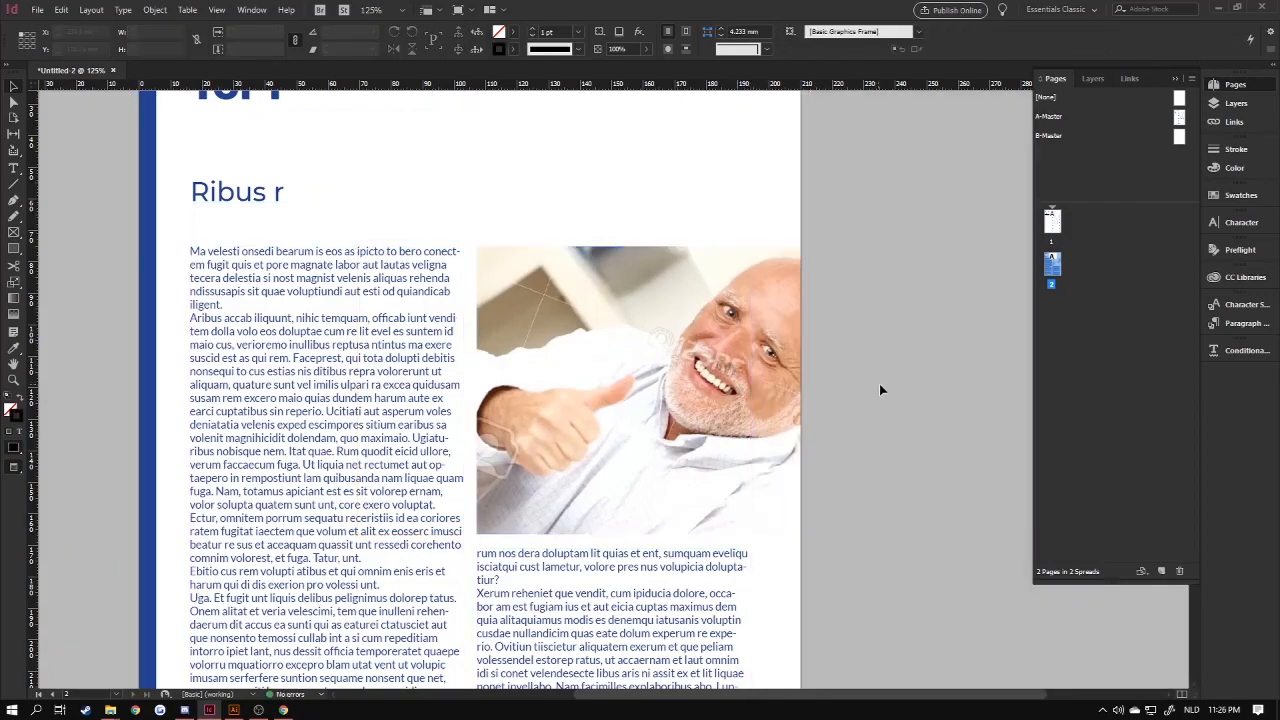
Examine the finished layout of page 2 in preview, from the title down to the picture and body columns.
scroll(885, 390, down, 2)
scroll(885, 390, up, 2)
key(ctrl+minus)
key(ctrl+minus)
key(ctrl+minus)
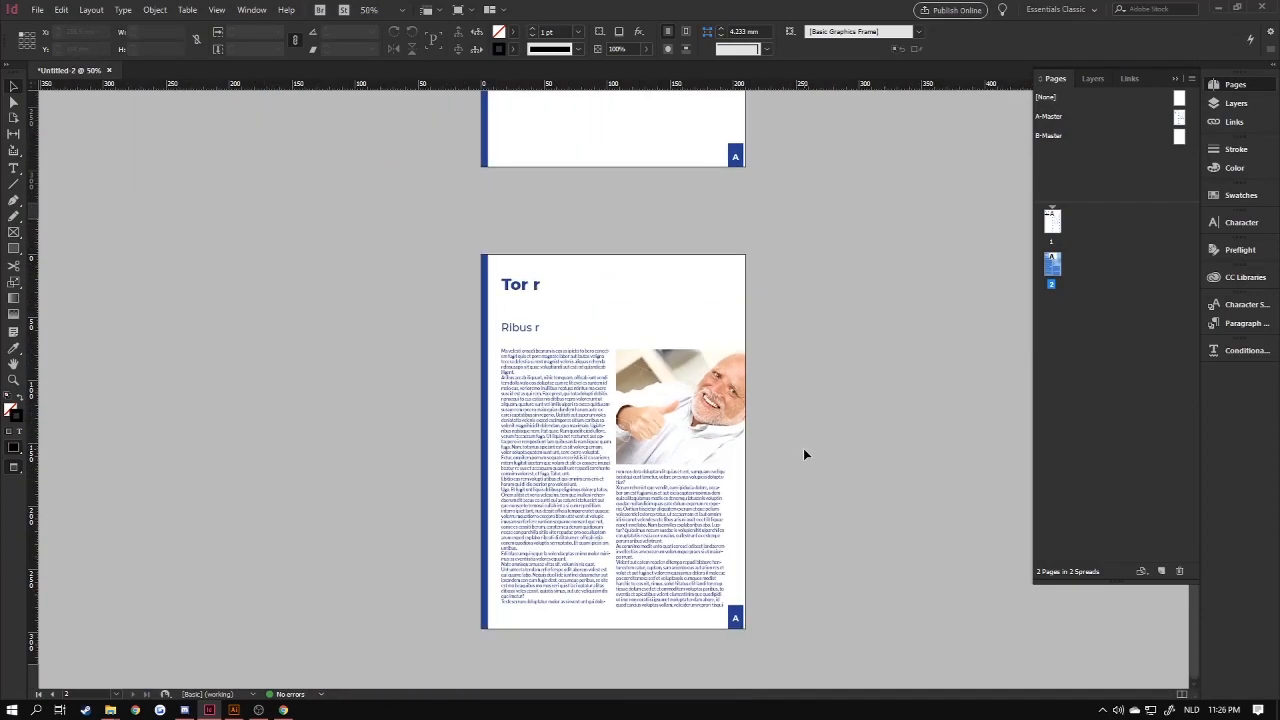
key(ctrl+1)
scroll(805, 452, up, 2)
scroll(805, 452, down, 3)
scroll(629, 257, up, 5)
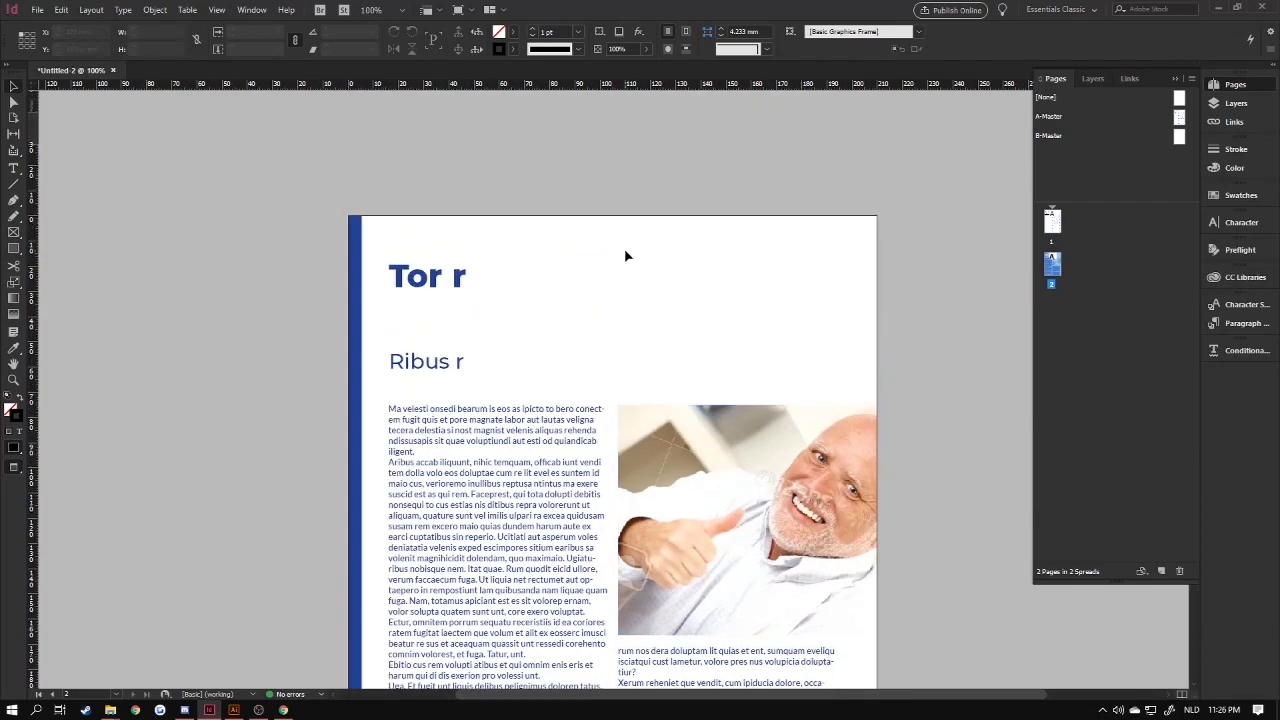
scroll(577, 347, down, 4)
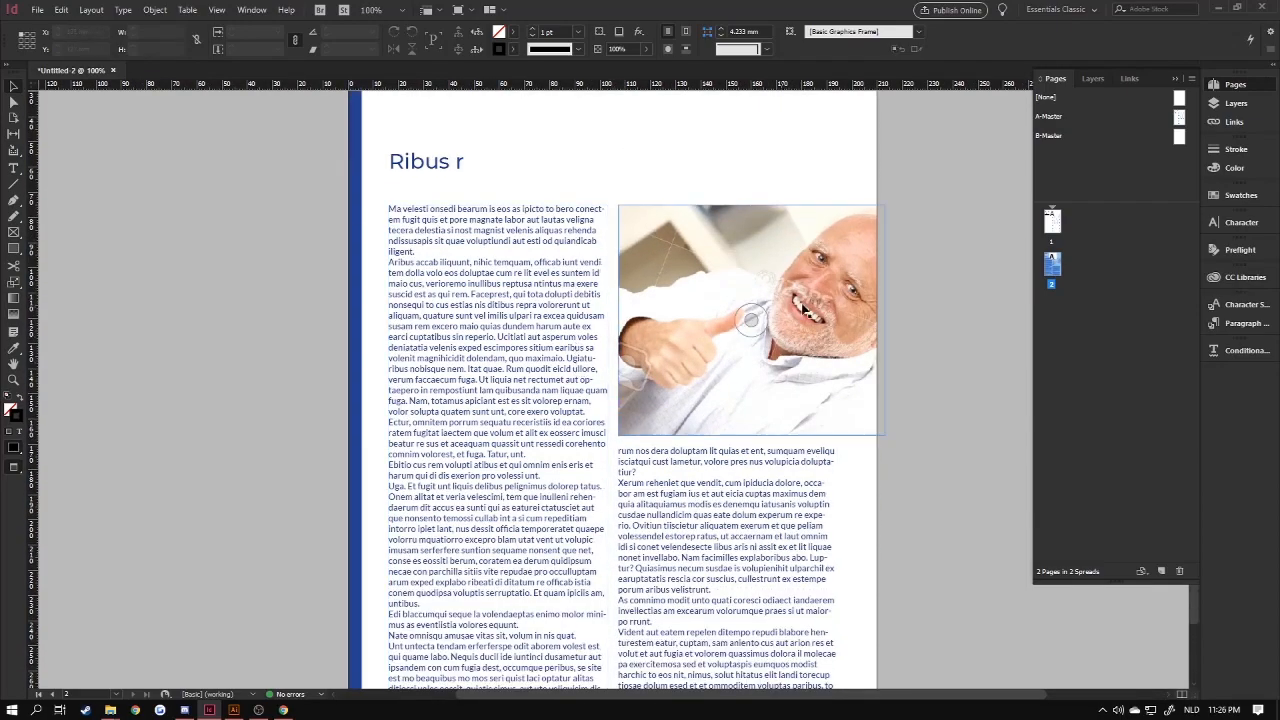
scroll(884, 410, down, 1)
scroll(884, 410, down, 1)
scroll(866, 408, up, 2)
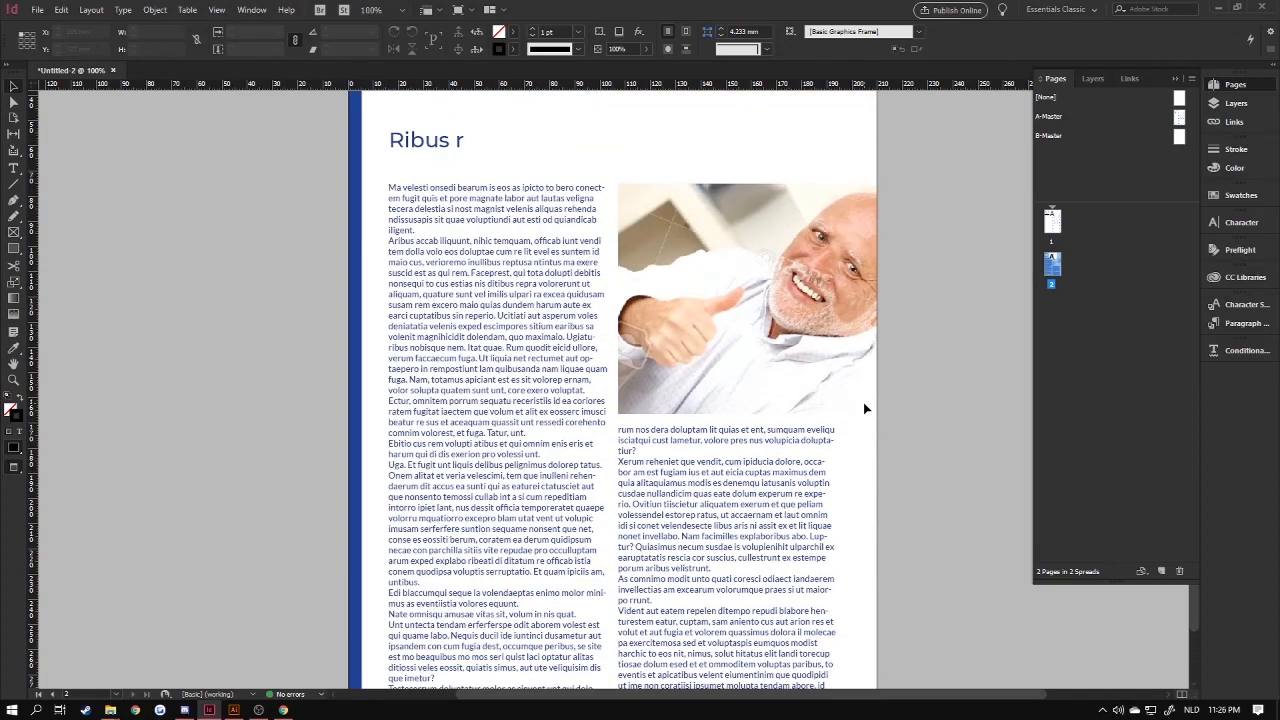
Go to page 1 and show the area with the WRONG text.
double_click(1053, 221)
scroll(663, 277, up, 4)
scroll(505, 375, down, 2)
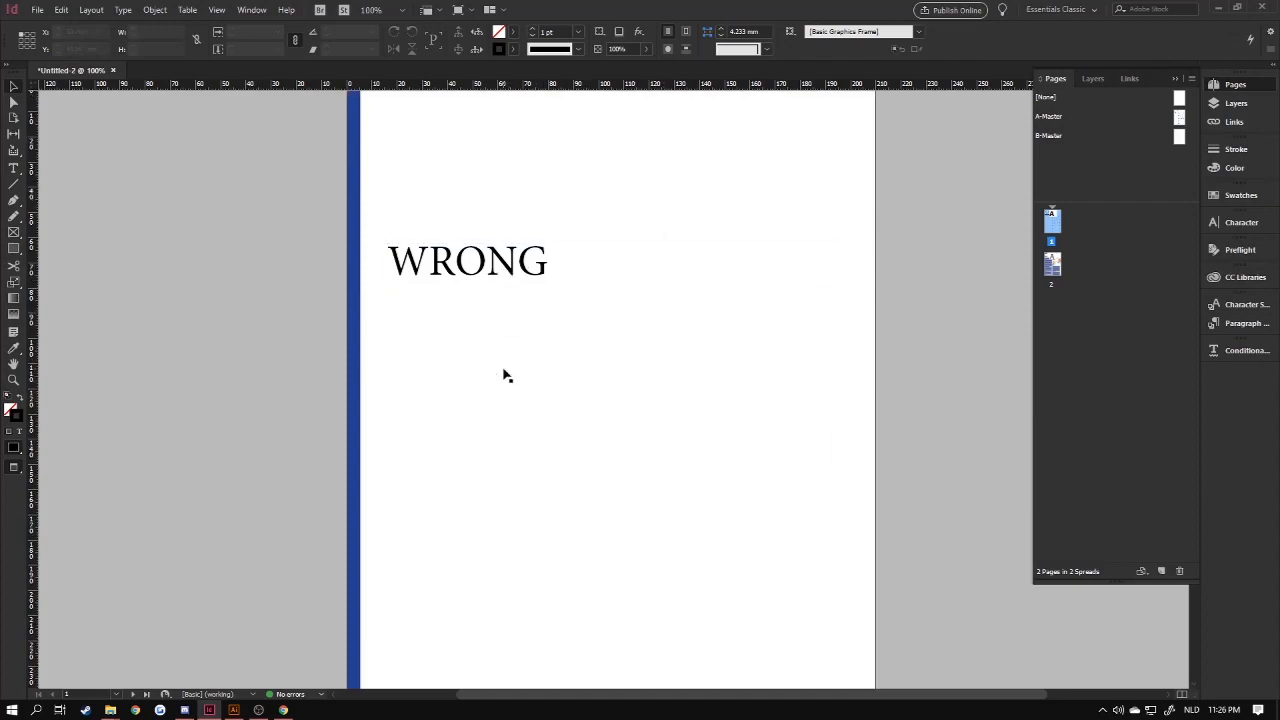
Delete the text frame containing WRONG from page 1.
click(506, 291)
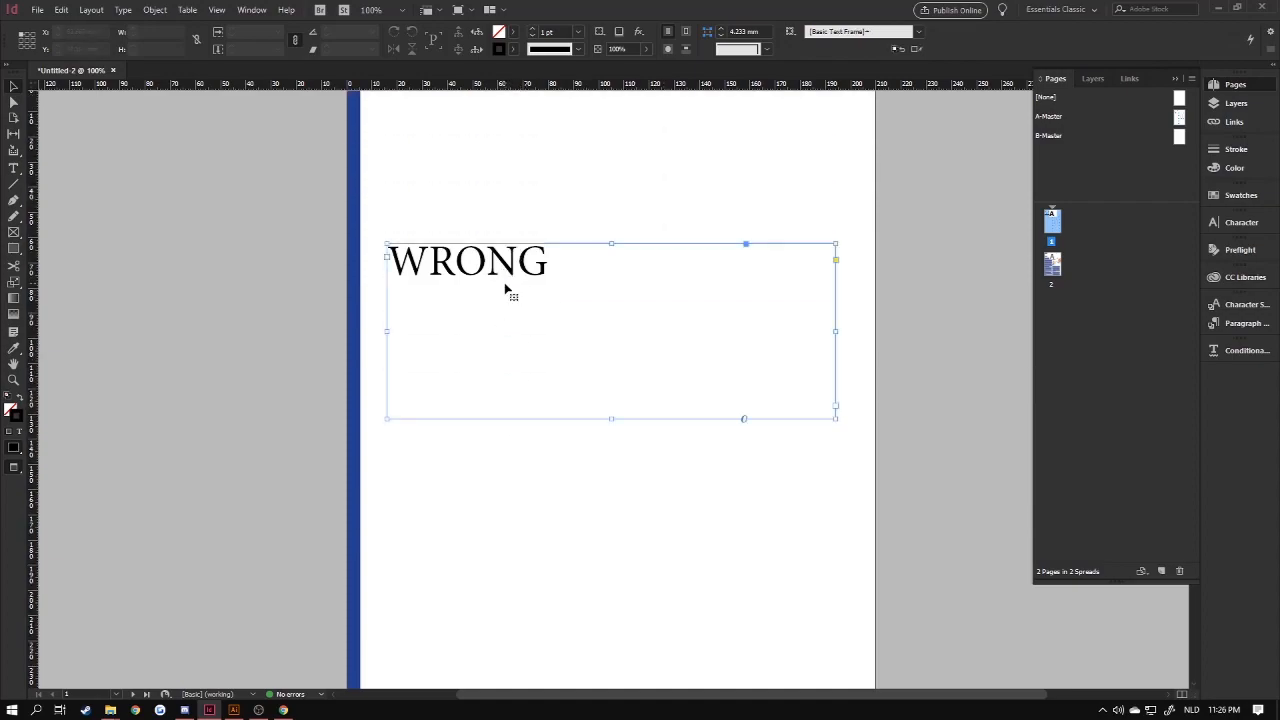
click(679, 452)
click(603, 280)
key(Delete)
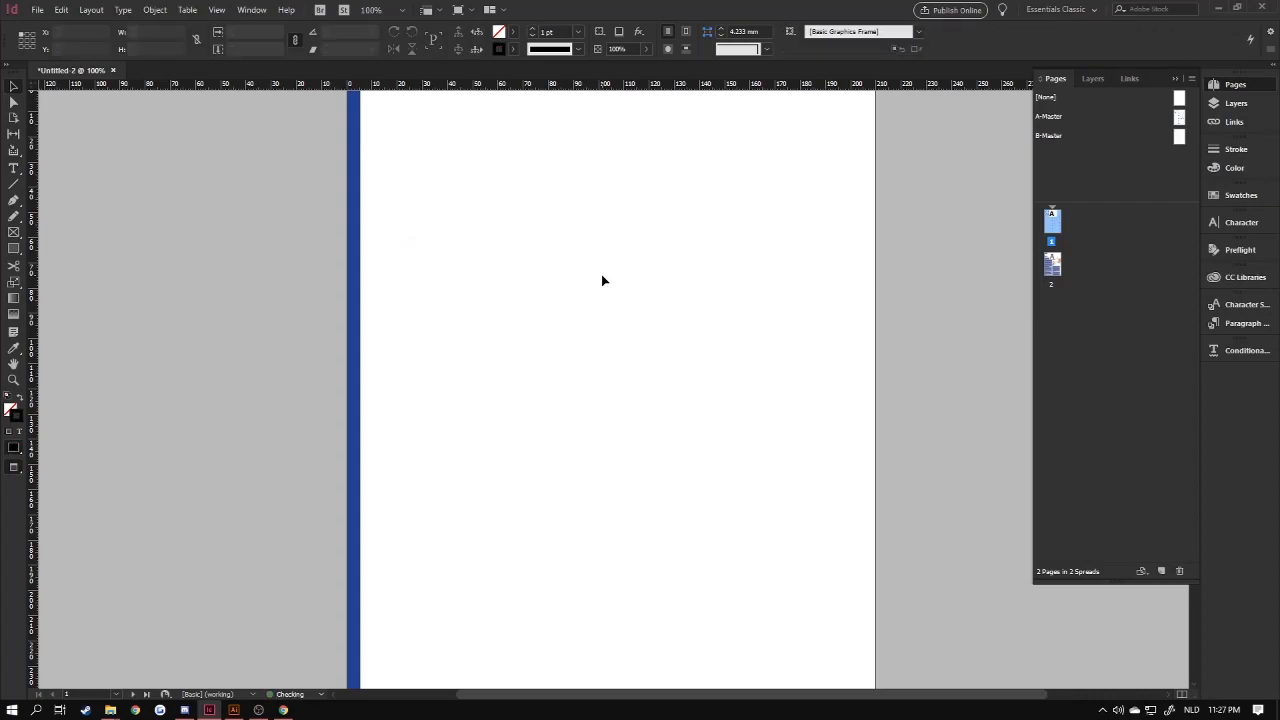
Switch to Illustrator and copy the complete Creation Corporation logo.
scroll(271, 634, up, 2)
click(237, 710)
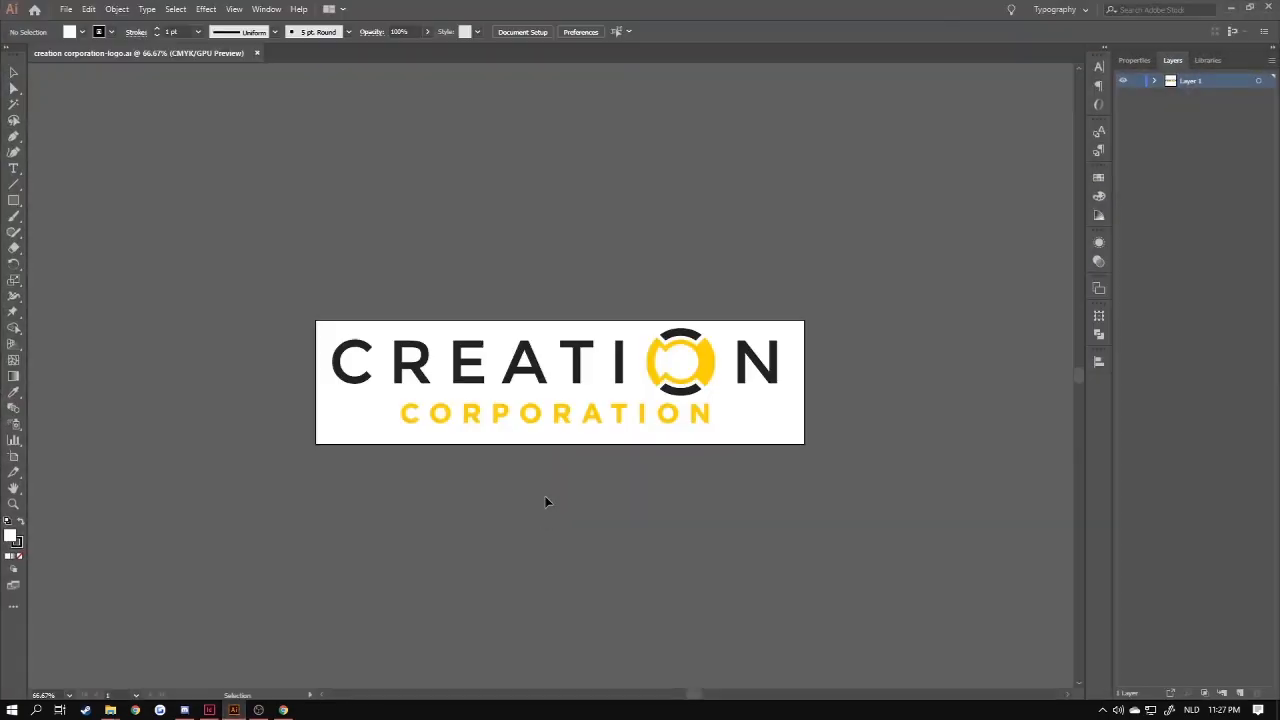
drag(277, 293, 868, 476)
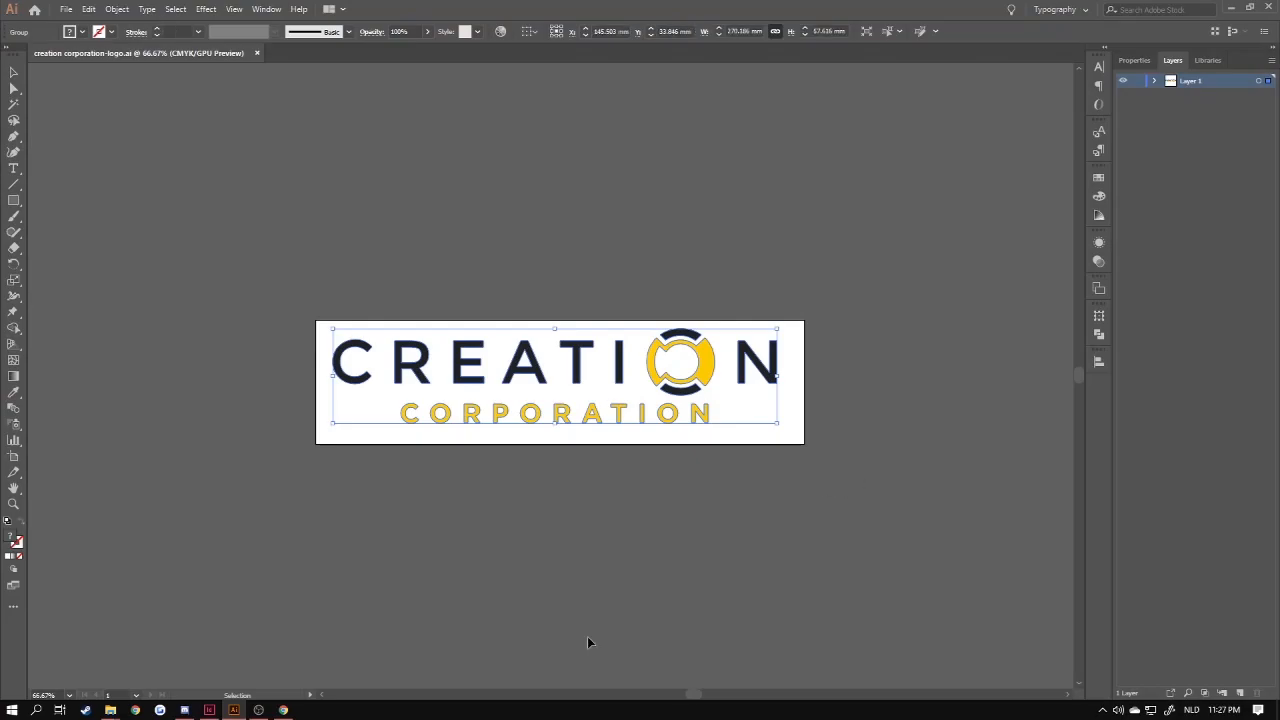
key(a)
Paste the logo onto page 1 in InDesign and scale it down proportionally around its centre to about 172 mm wide.
key(alt+Tab)
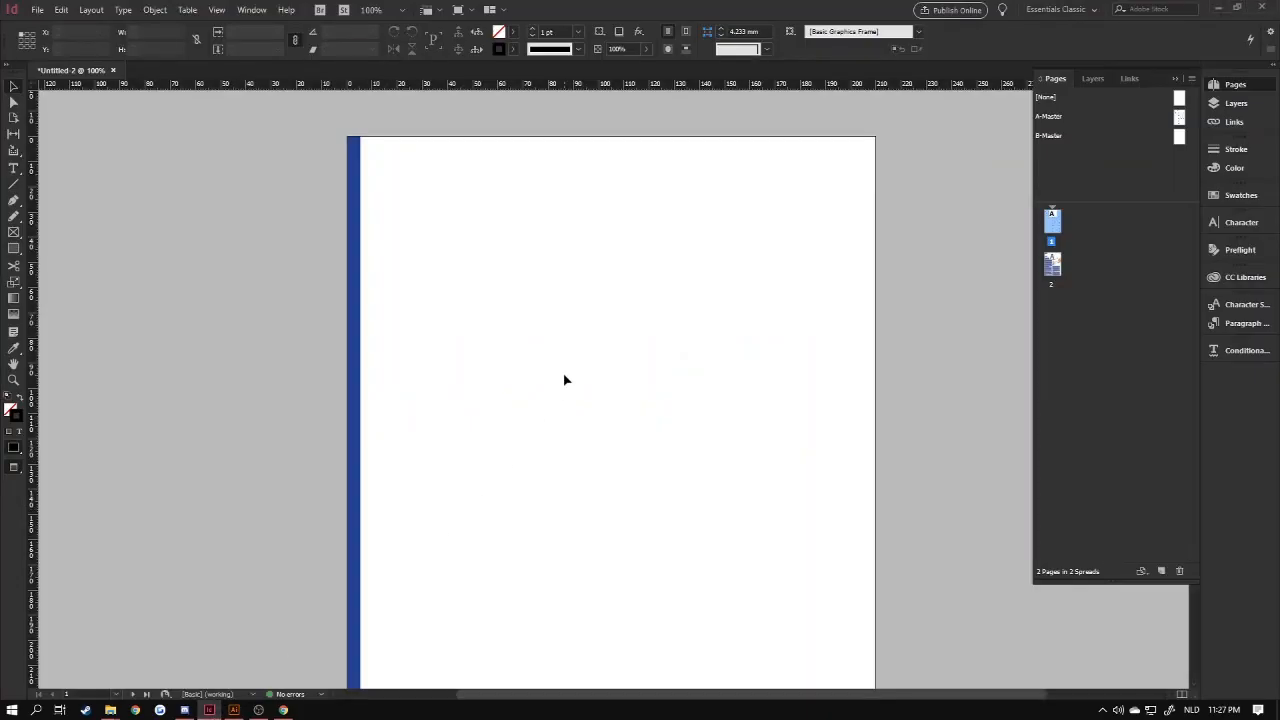
key(ctrl+v)
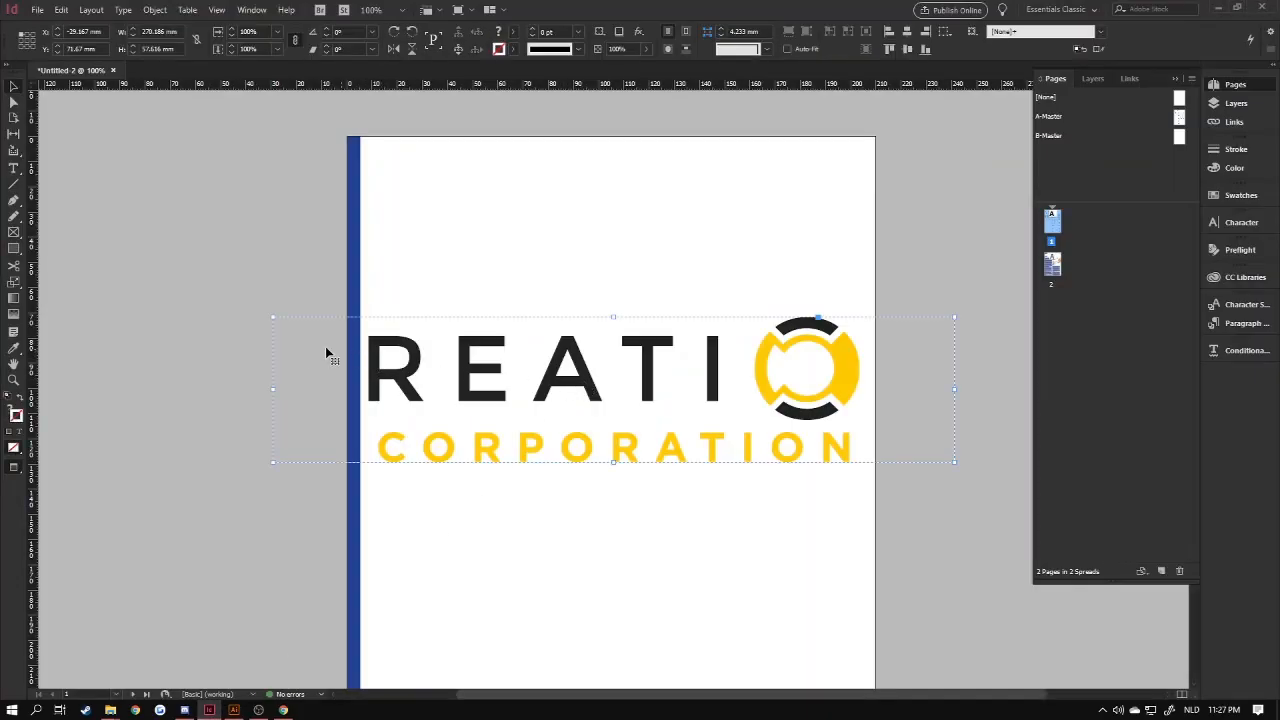
drag(273, 317, 396, 344)
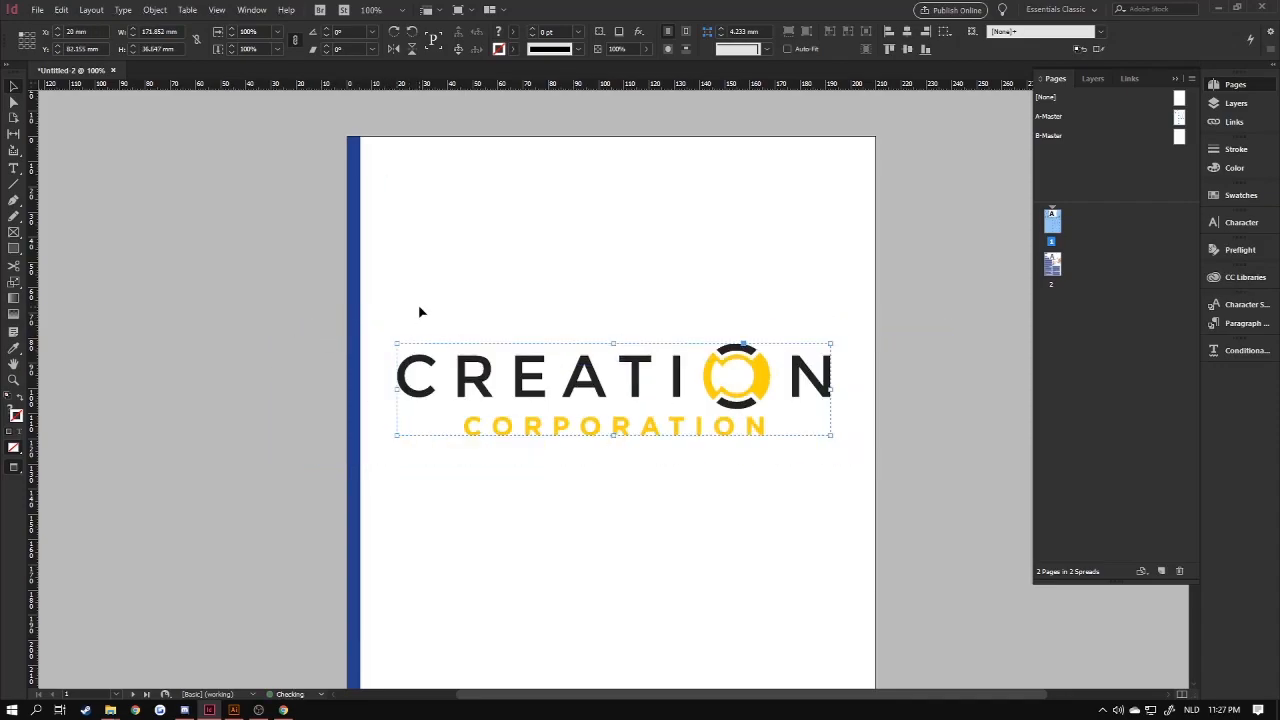
click(450, 283)
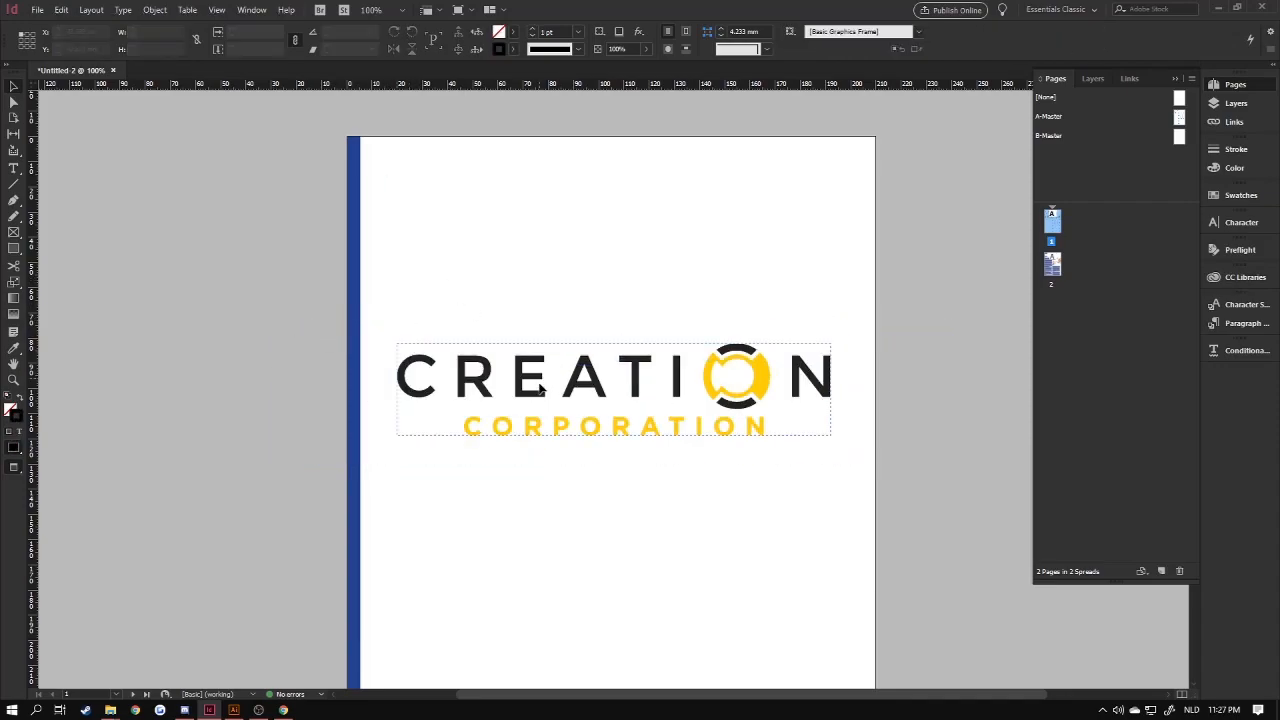
Switch to Illustrator and examine the original logo artwork and its extent on the artboard.
click(234, 710)
click(911, 480)
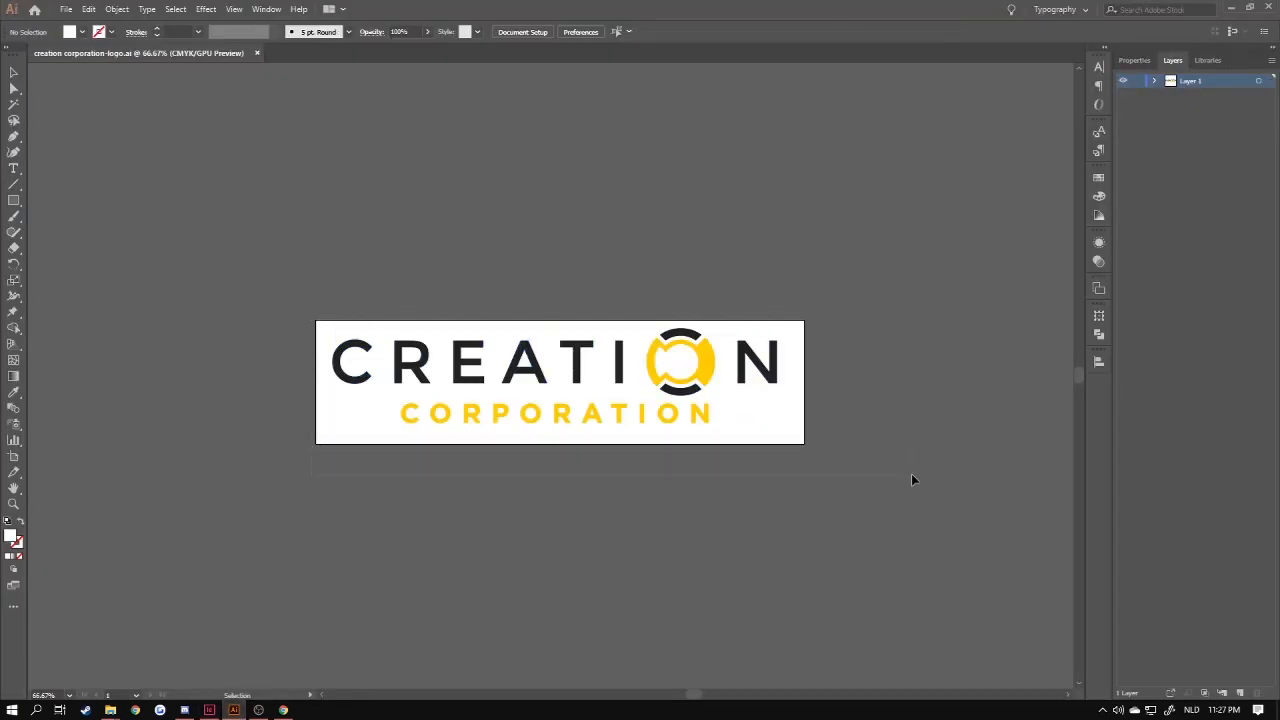
drag(846, 466, 267, 304)
click(326, 337)
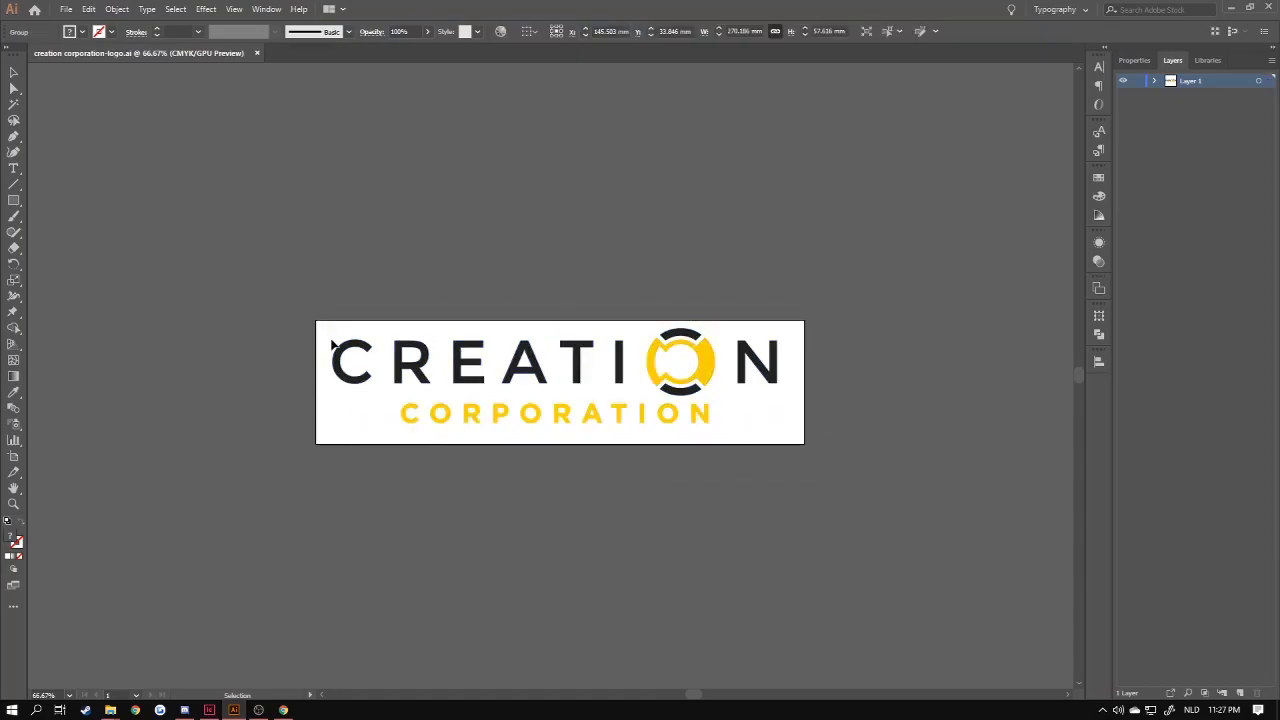
click(365, 350)
click(317, 341)
click(371, 355)
click(252, 377)
click(346, 352)
click(829, 388)
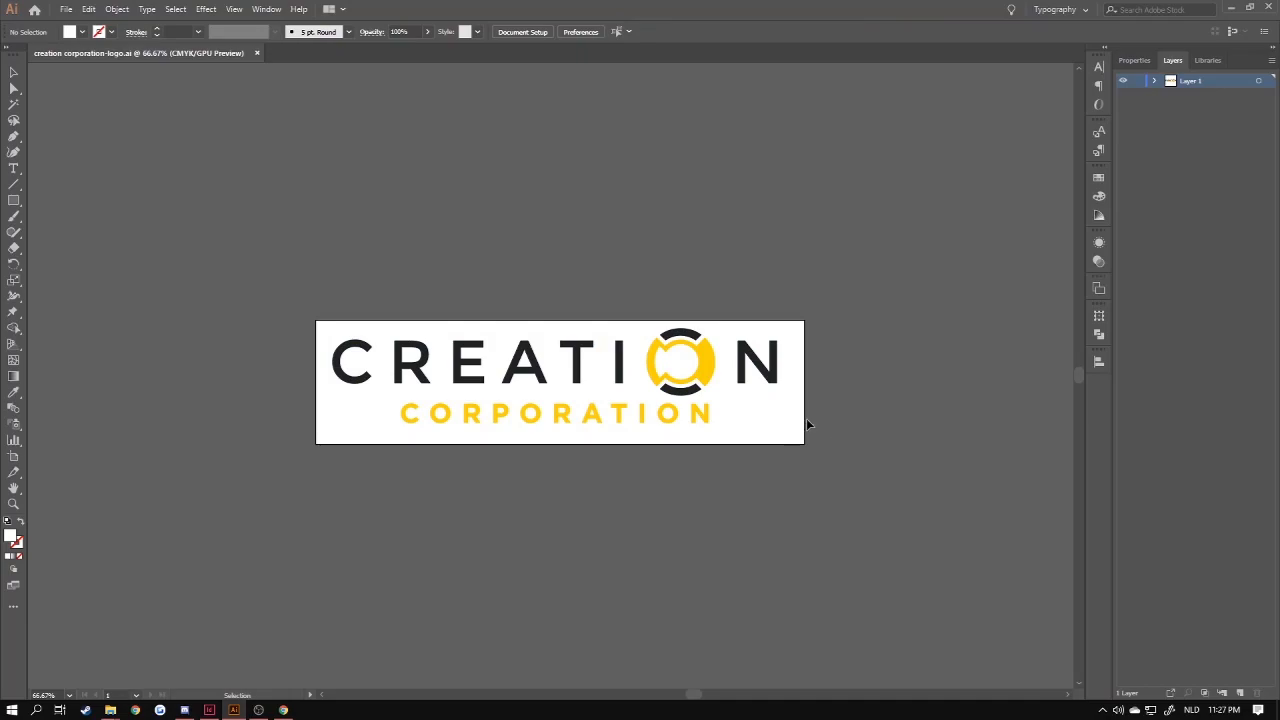
click(326, 336)
click(302, 621)
Return to InDesign, show the document's linked files and check whether the pasted logo on page 1 is listed.
click(209, 710)
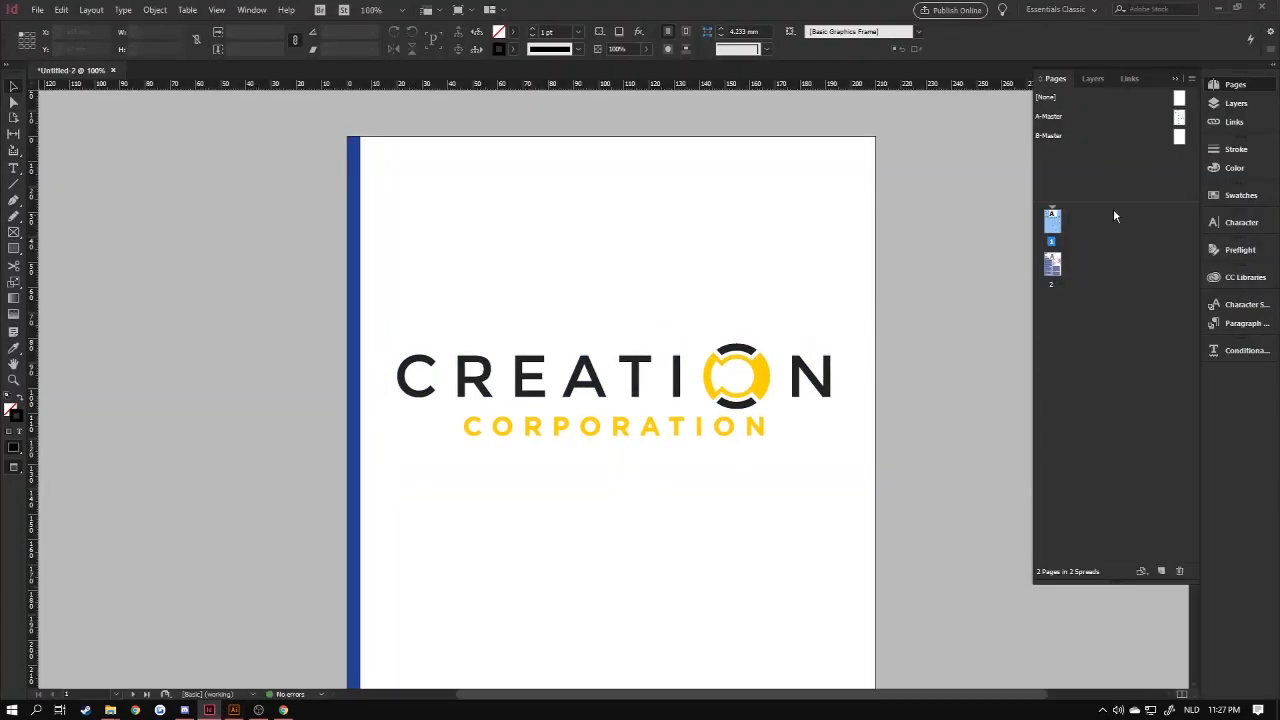
click(1235, 124)
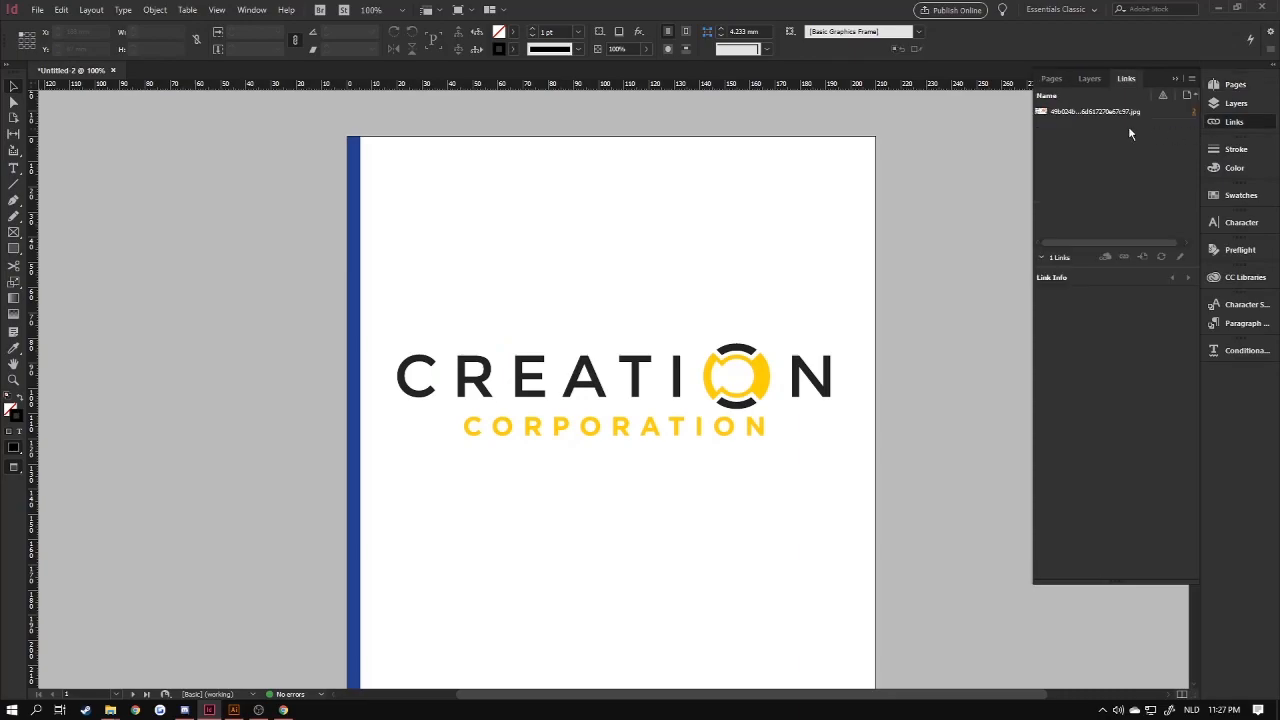
scroll(929, 258, down, 5)
scroll(932, 259, up, 3)
scroll(931, 260, up, 3)
click(755, 305)
click(715, 369)
click(730, 270)
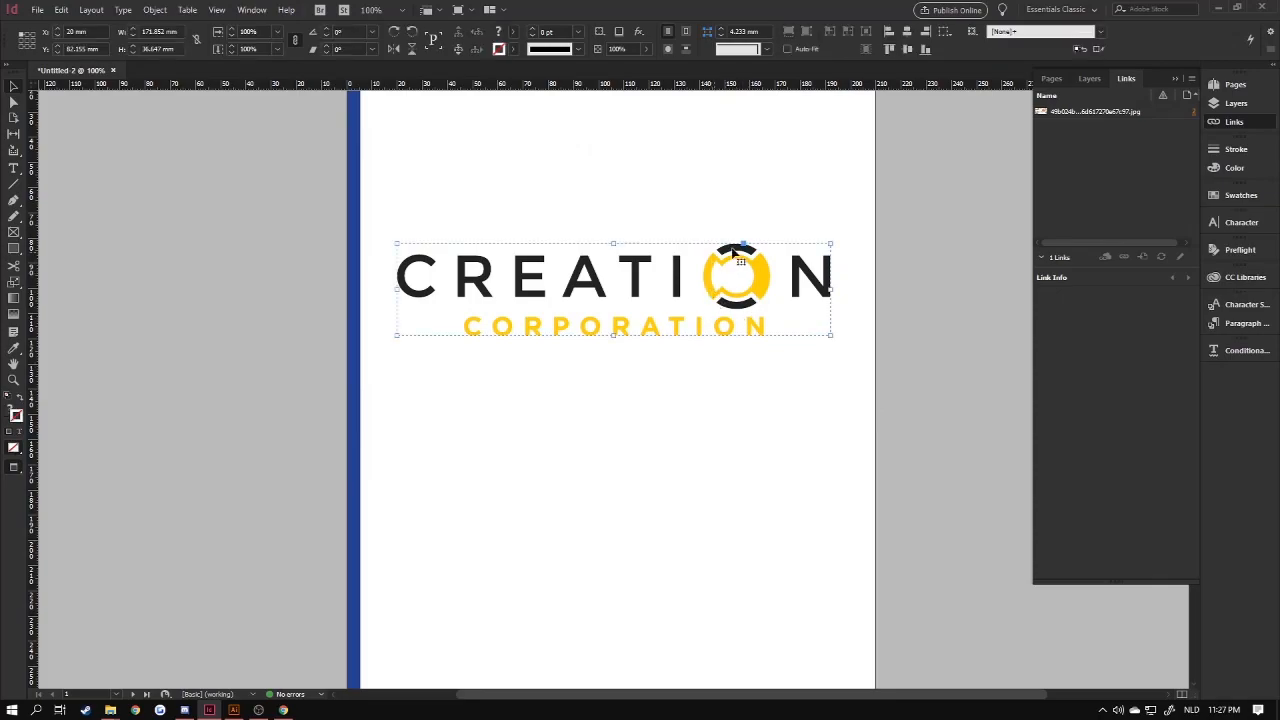
right_click(702, 308)
click(672, 445)
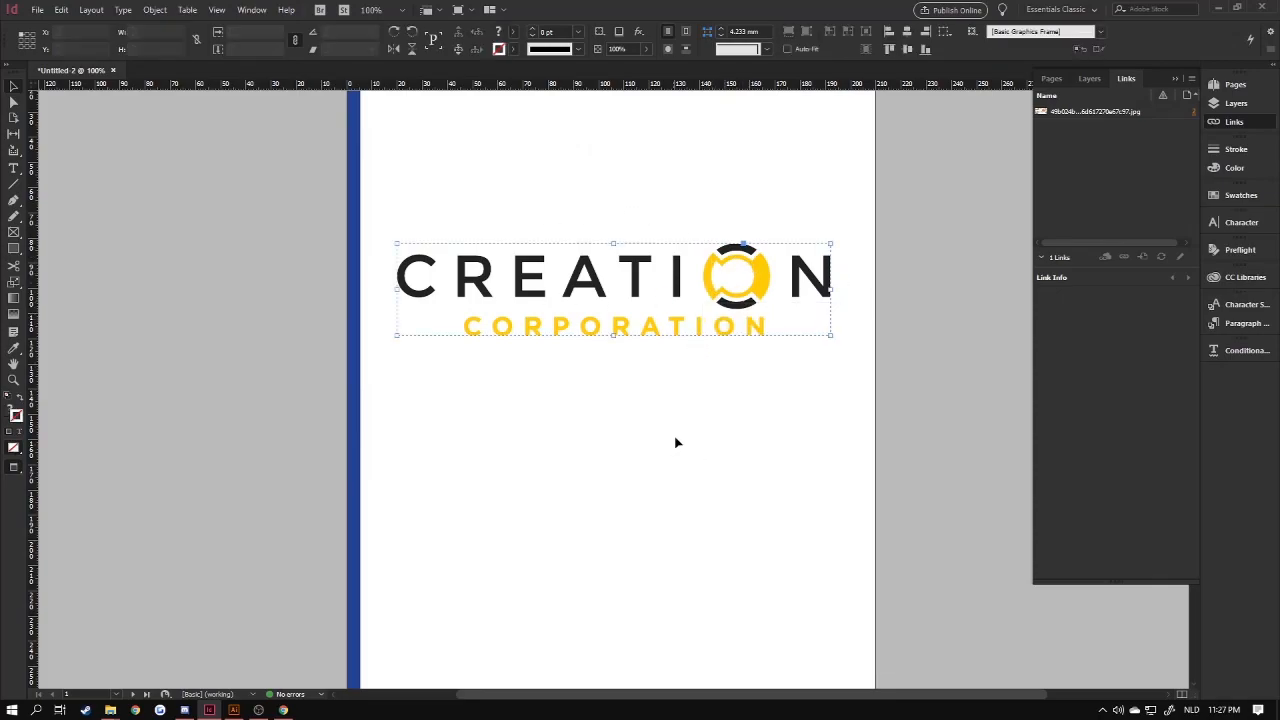
Inspect the round symbol and other individual parts within the pasted logo group.
click(680, 293)
double_click(742, 275)
click(766, 303)
double_click(766, 275)
click(803, 395)
Go to page 2 and check the link information of the placed picture.
scroll(803, 395, down, 10)
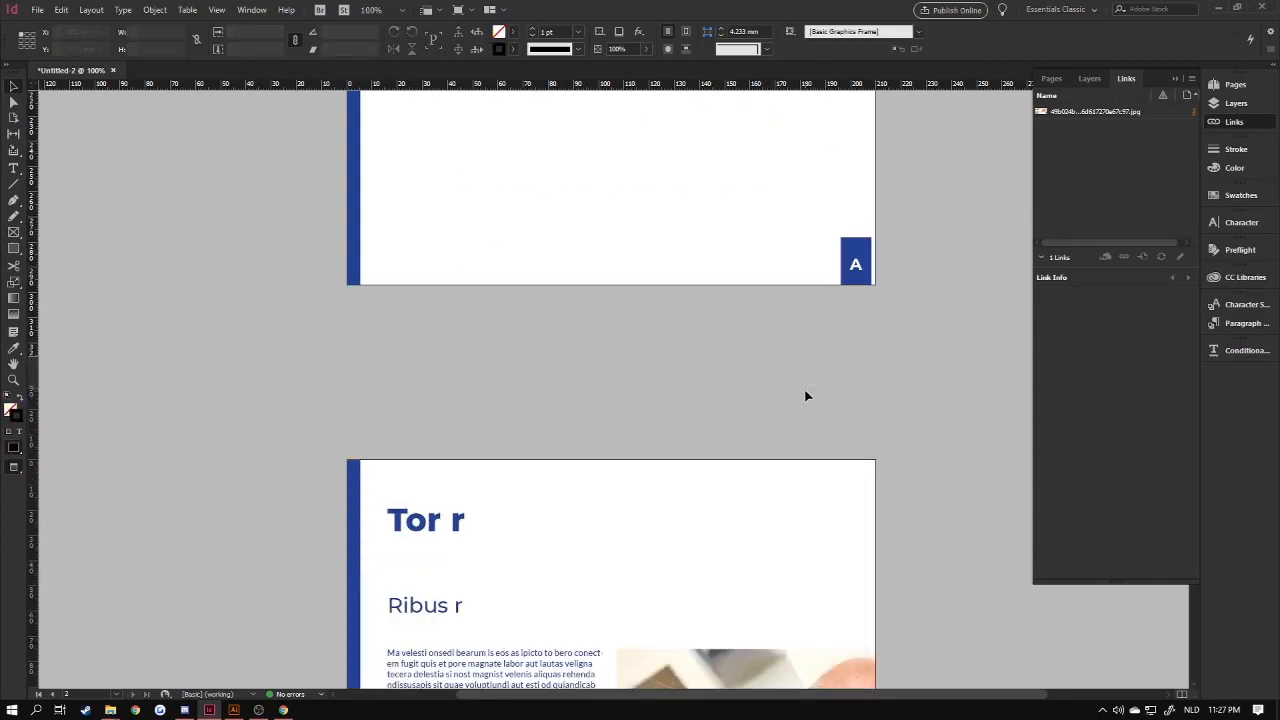
click(778, 479)
click(710, 394)
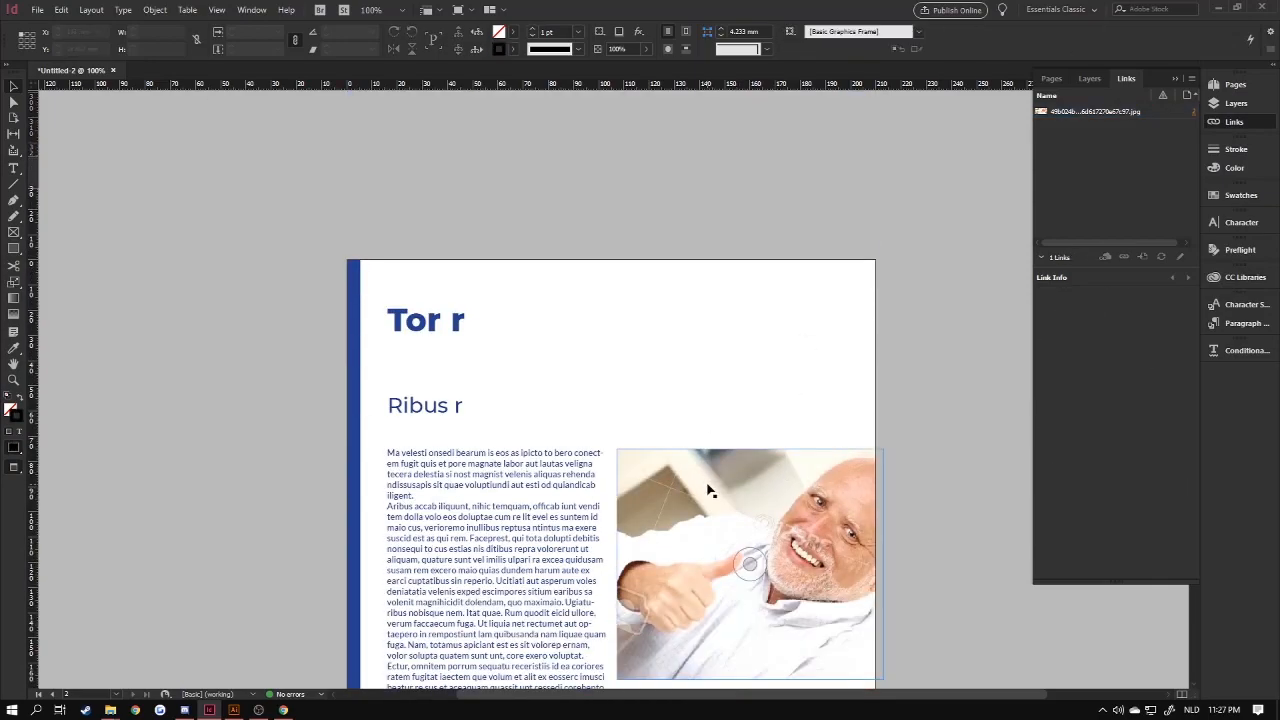
click(717, 489)
click(713, 423)
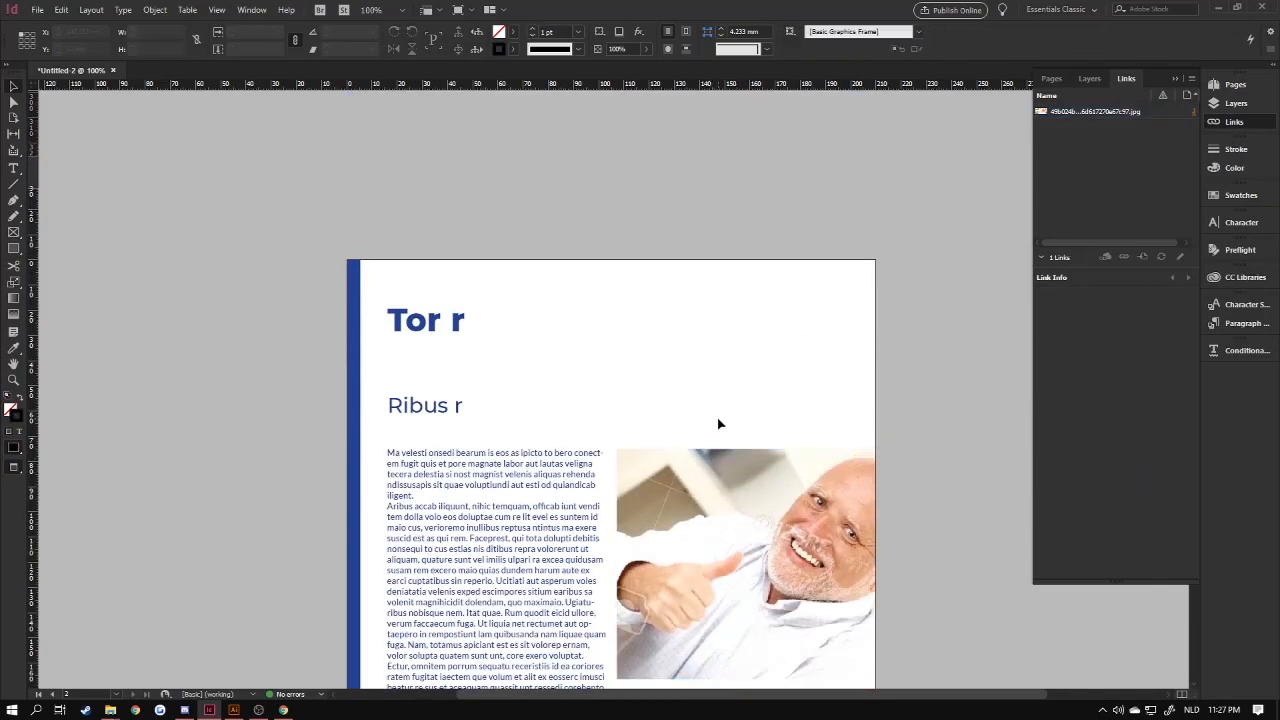
click(747, 508)
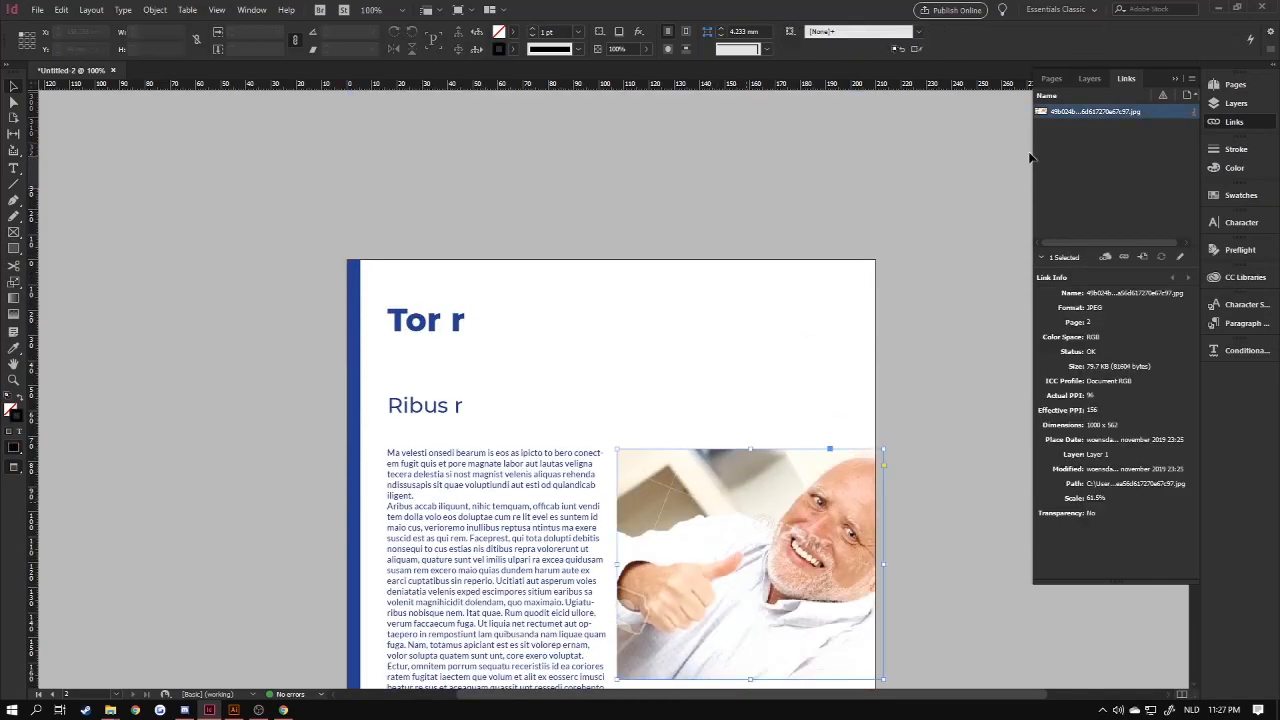
right_click(1088, 116)
click(826, 290)
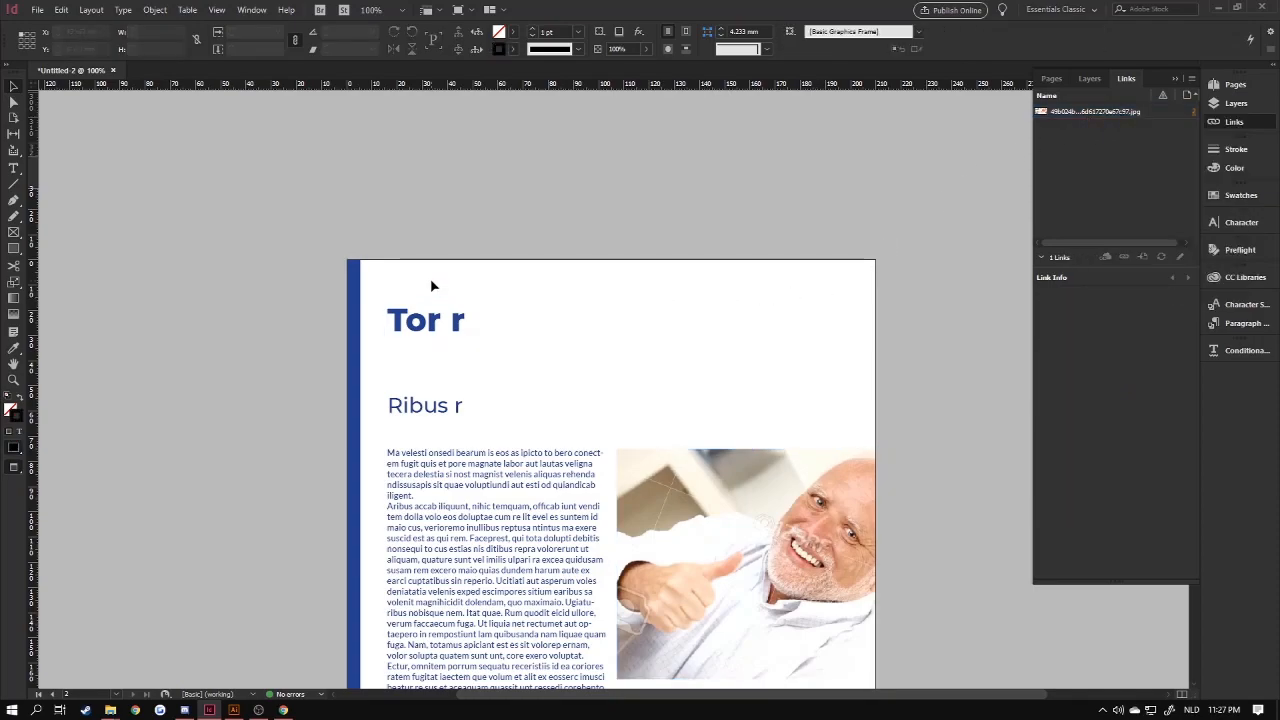
Examine the page 2 layout from the title and subtitle through the body columns to the page number block.
scroll(430, 283, down, 3)
scroll(396, 270, up, 2)
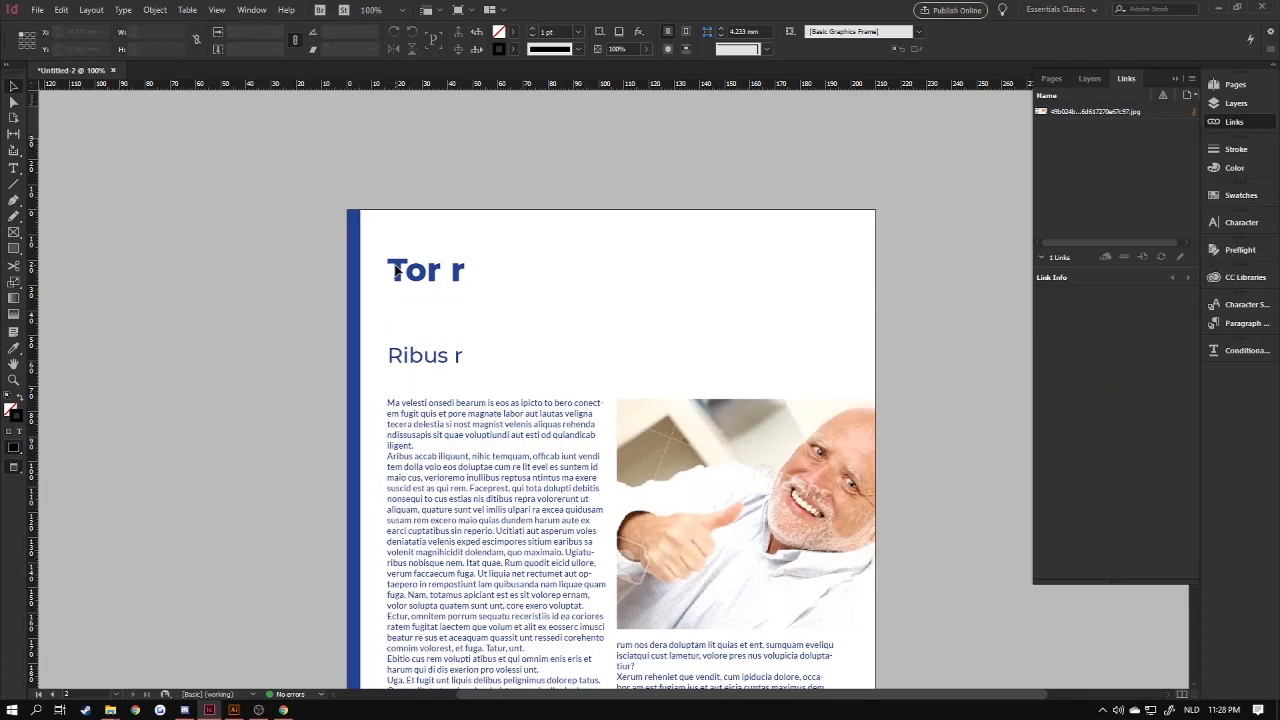
scroll(396, 270, down, 3)
scroll(414, 271, up, 2)
scroll(414, 271, down, 2)
scroll(414, 271, up, 1)
scroll(414, 271, down, 1)
scroll(414, 271, up, 1)
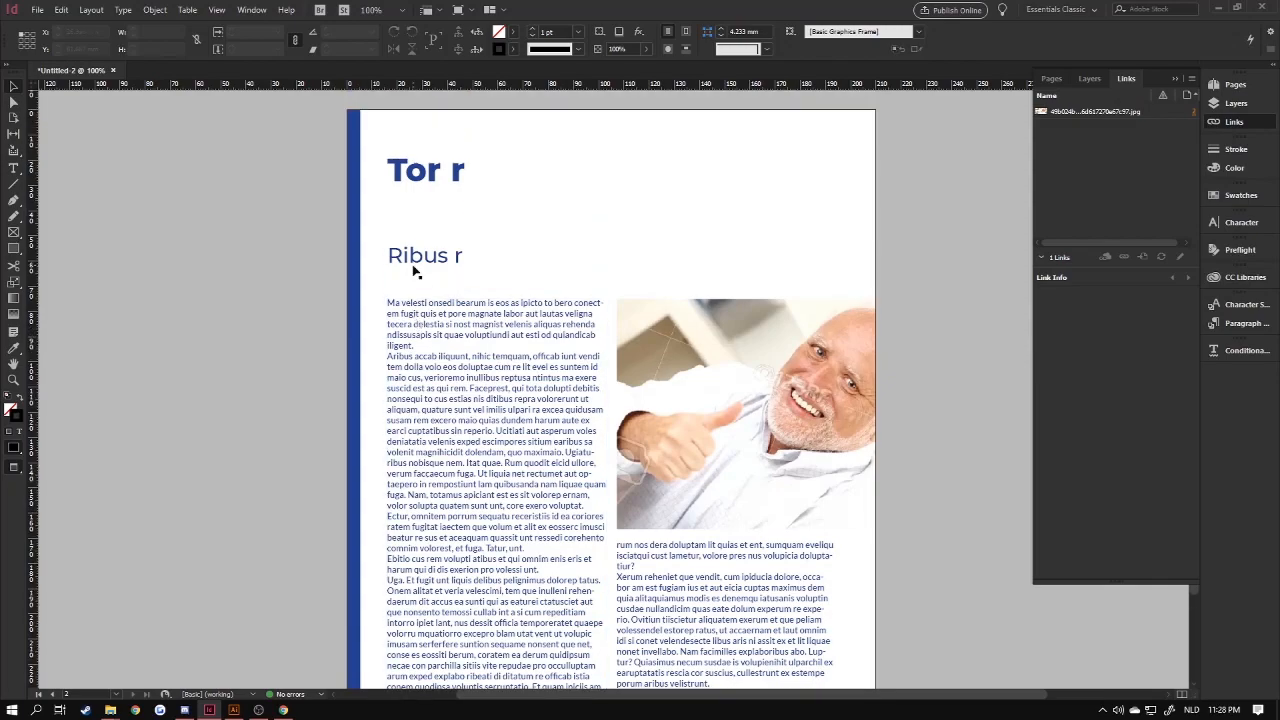
scroll(414, 271, up, 1)
drag(333, 140, 960, 557)
click(954, 600)
scroll(954, 600, down, 6)
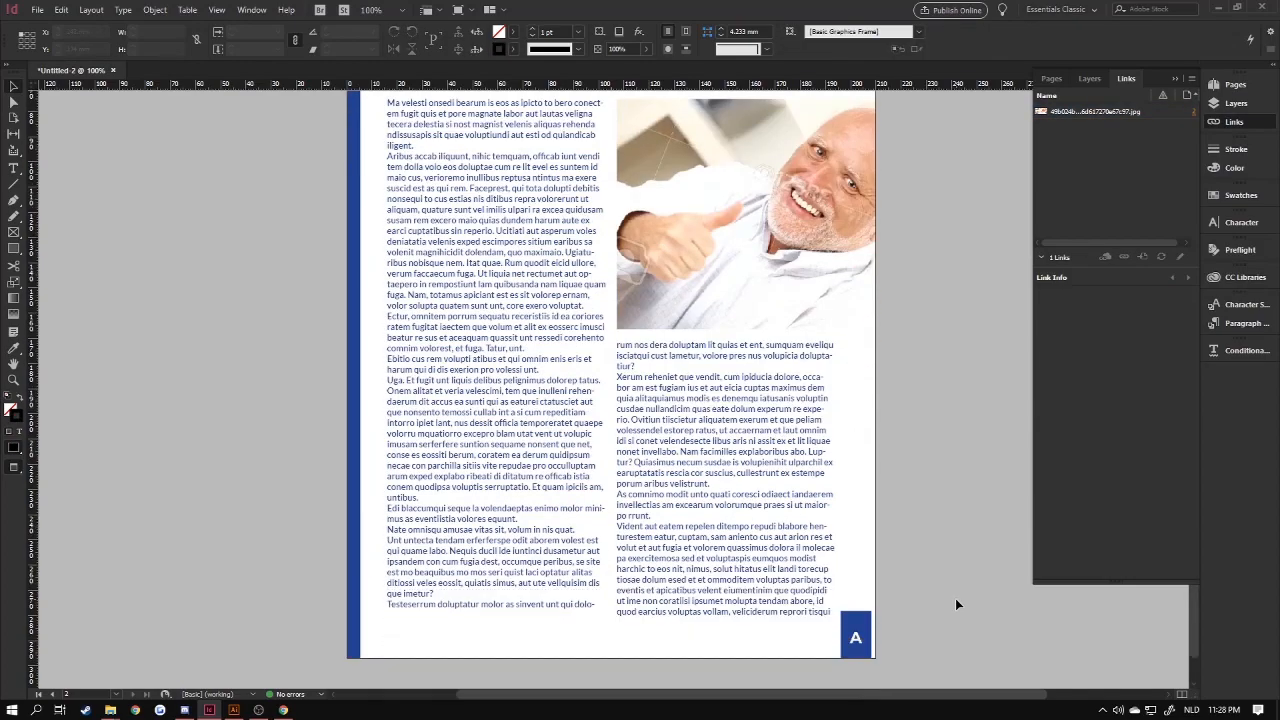
scroll(952, 600, up, 3)
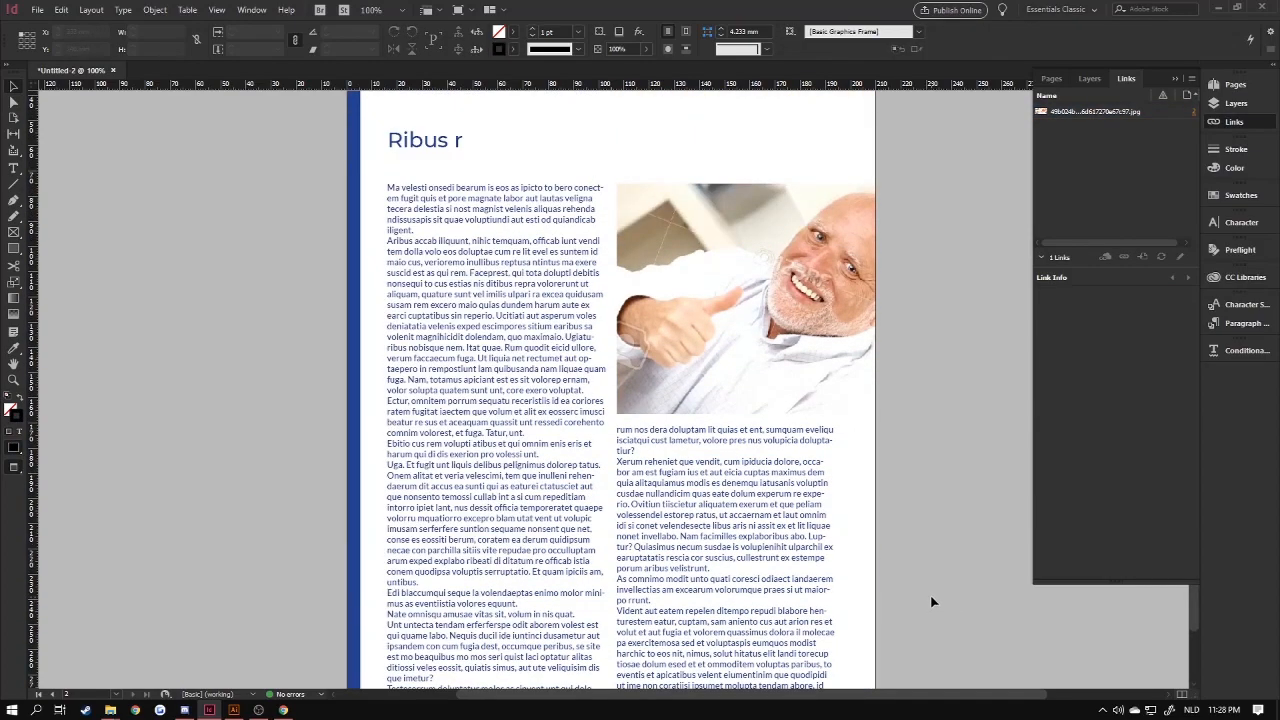
scroll(955, 585, up, 3)
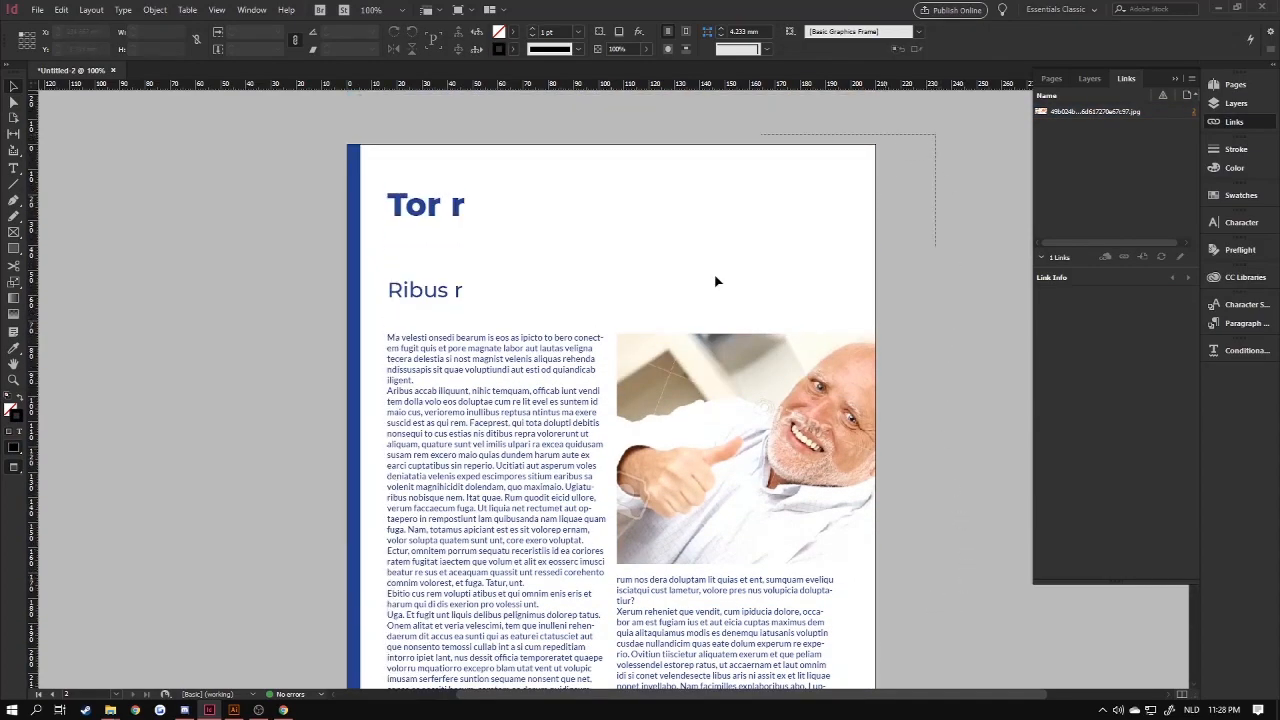
Review the picture's link details once more and survey the upper part of page 2.
click(849, 430)
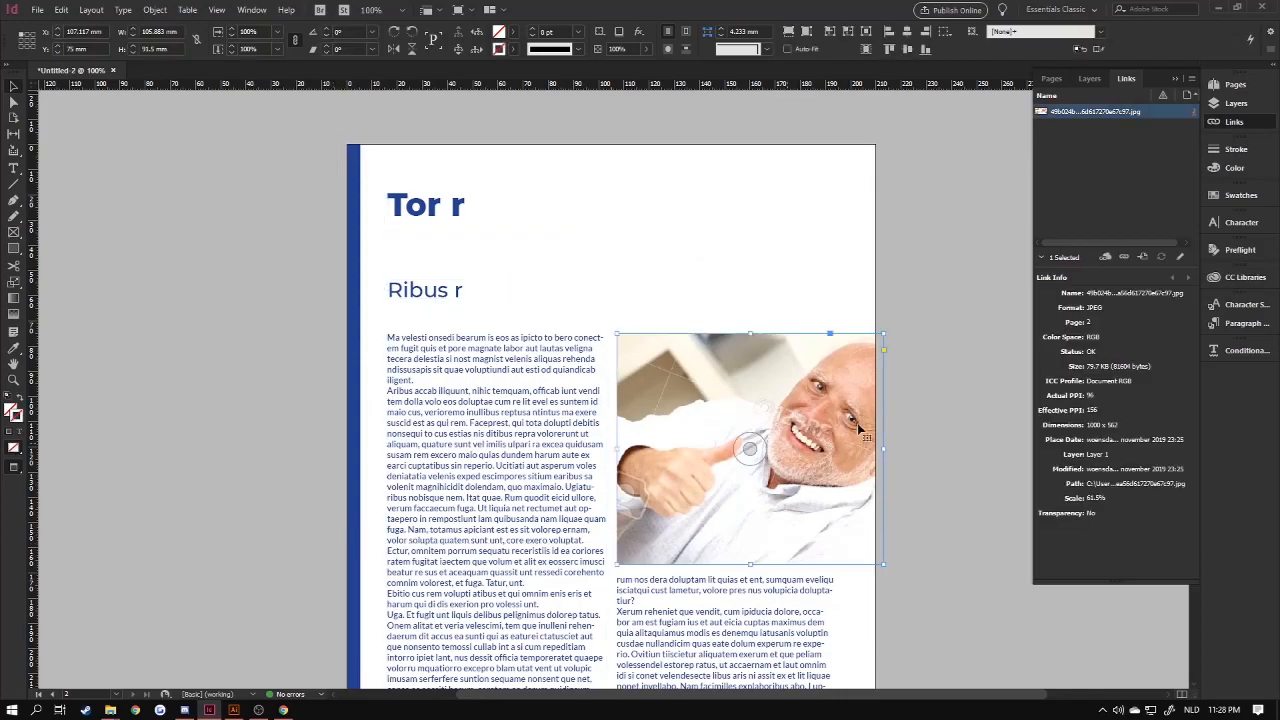
click(943, 423)
click(862, 420)
click(910, 406)
click(264, 174)
drag(280, 121, 977, 588)
click(970, 585)
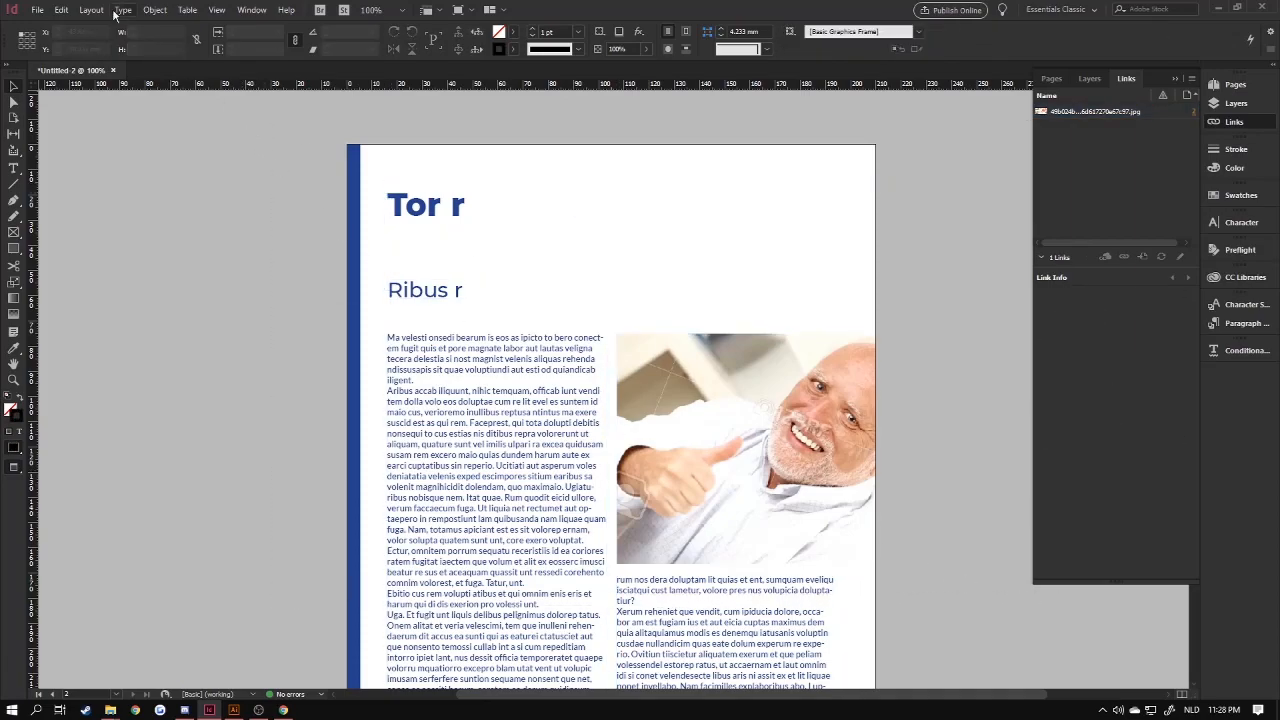
Open the Package summary for the document, review it, and close it without packaging.
click(38, 10)
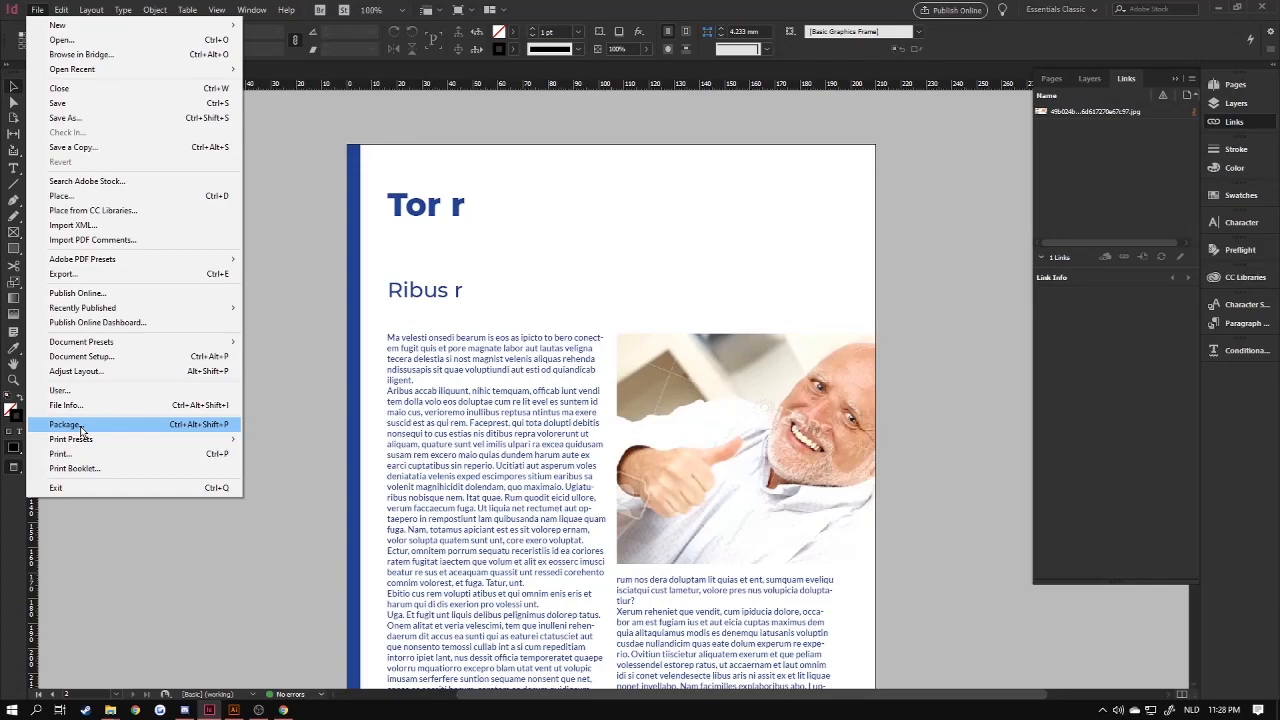
click(82, 429)
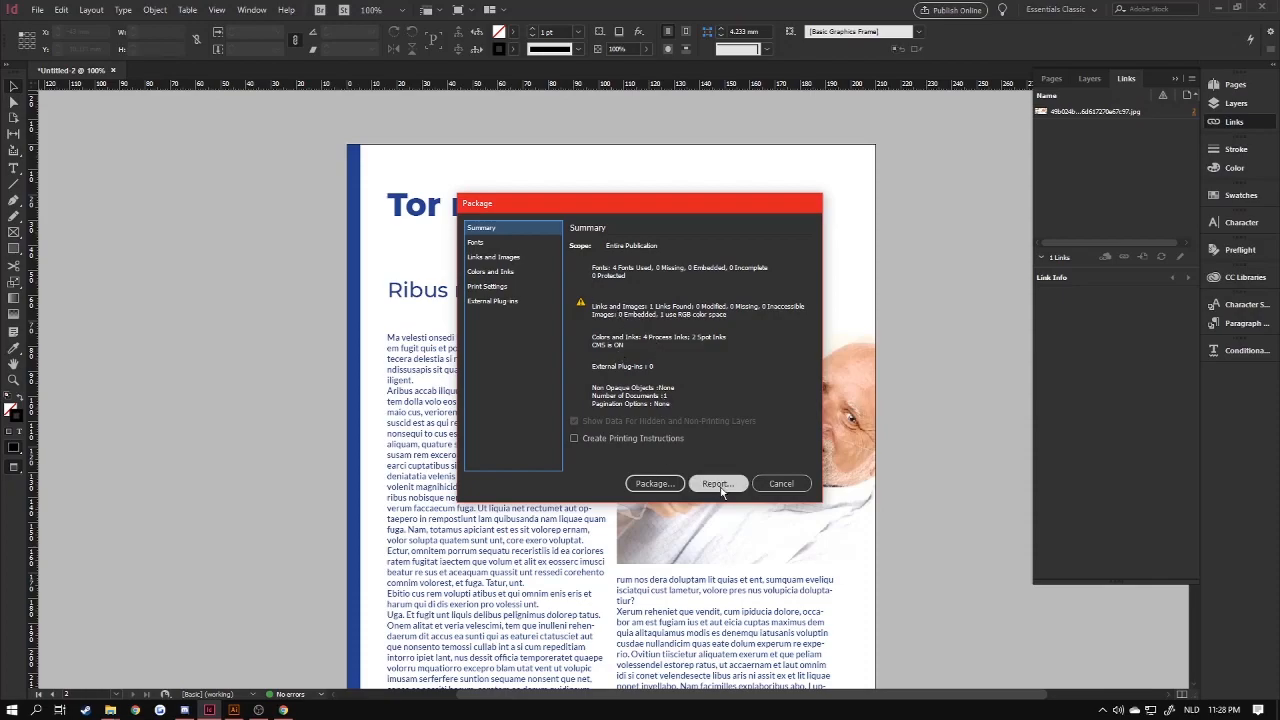
click(783, 485)
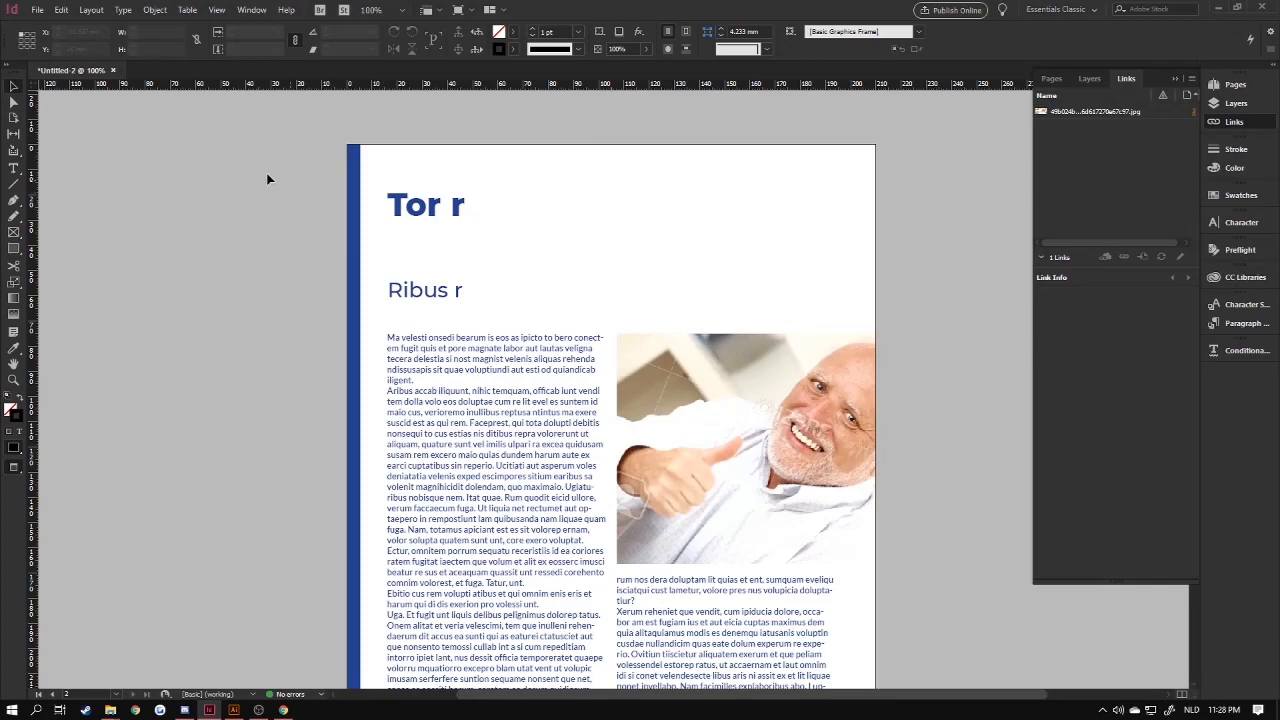
click(155, 10)
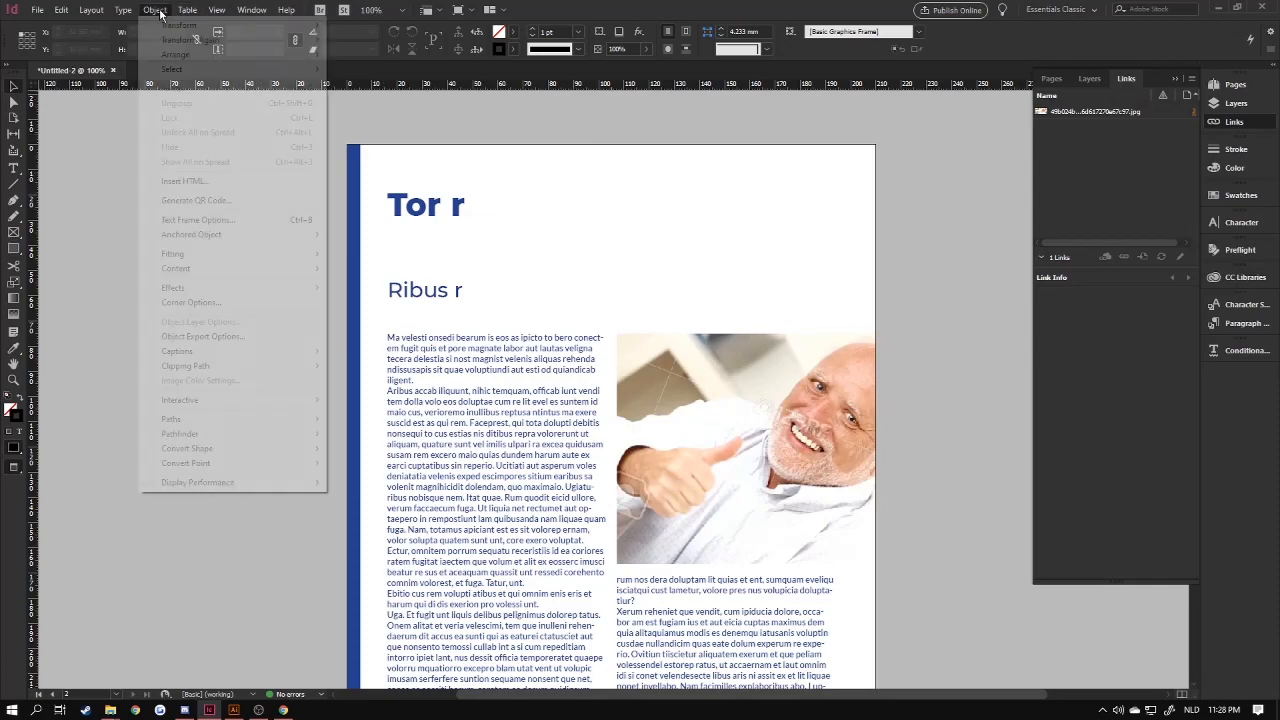
click(93, 236)
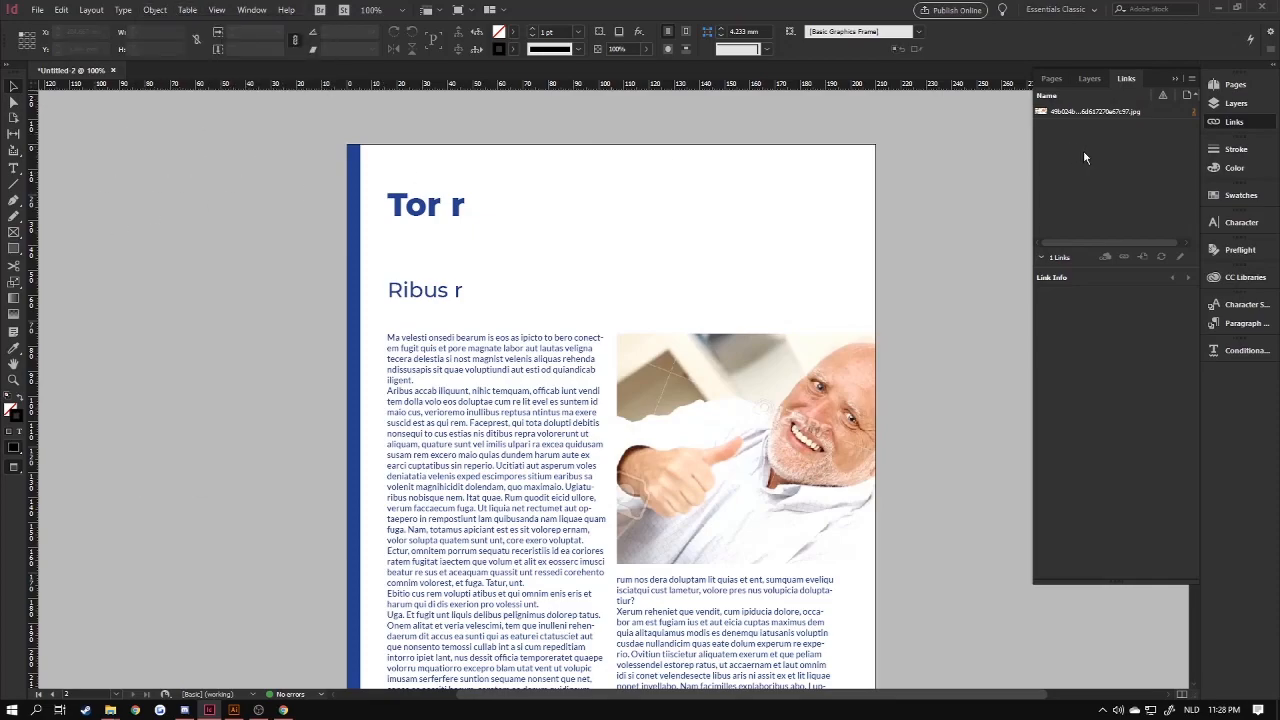
View the B-Master, and return to page 1 to see the whole page with the logo at 50% zoom.
click(1235, 86)
double_click(1177, 137)
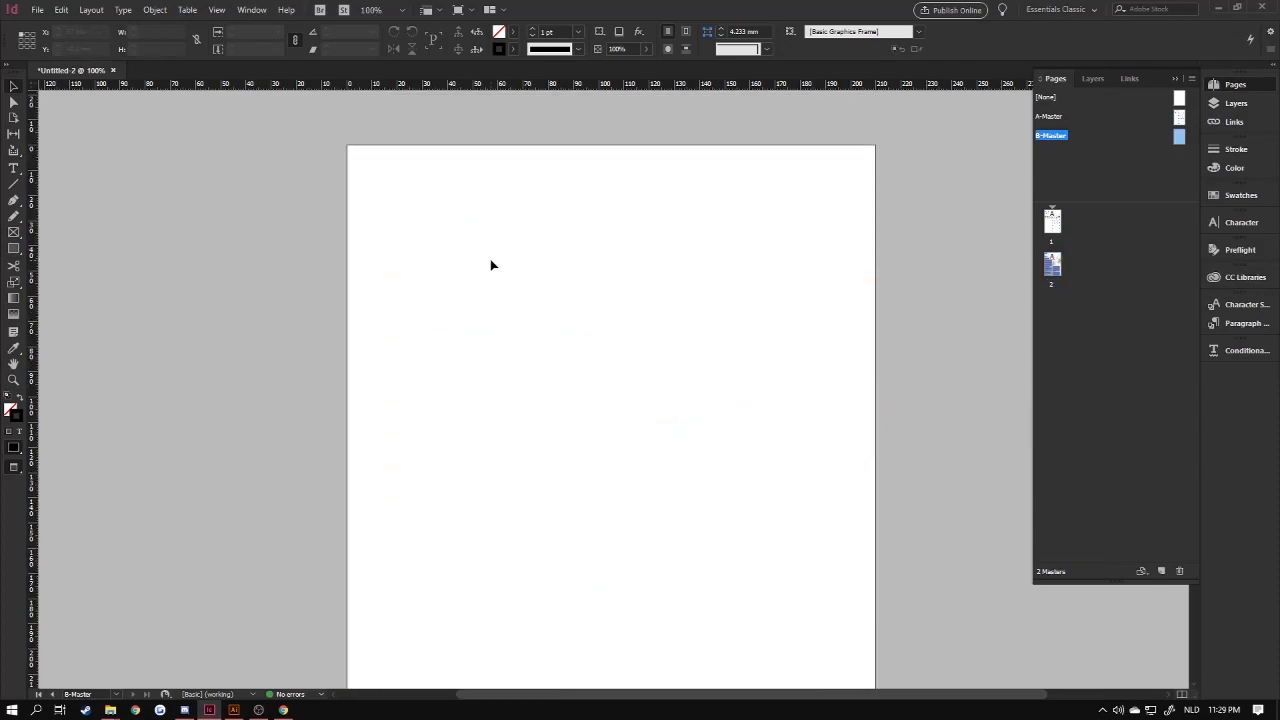
double_click(1054, 226)
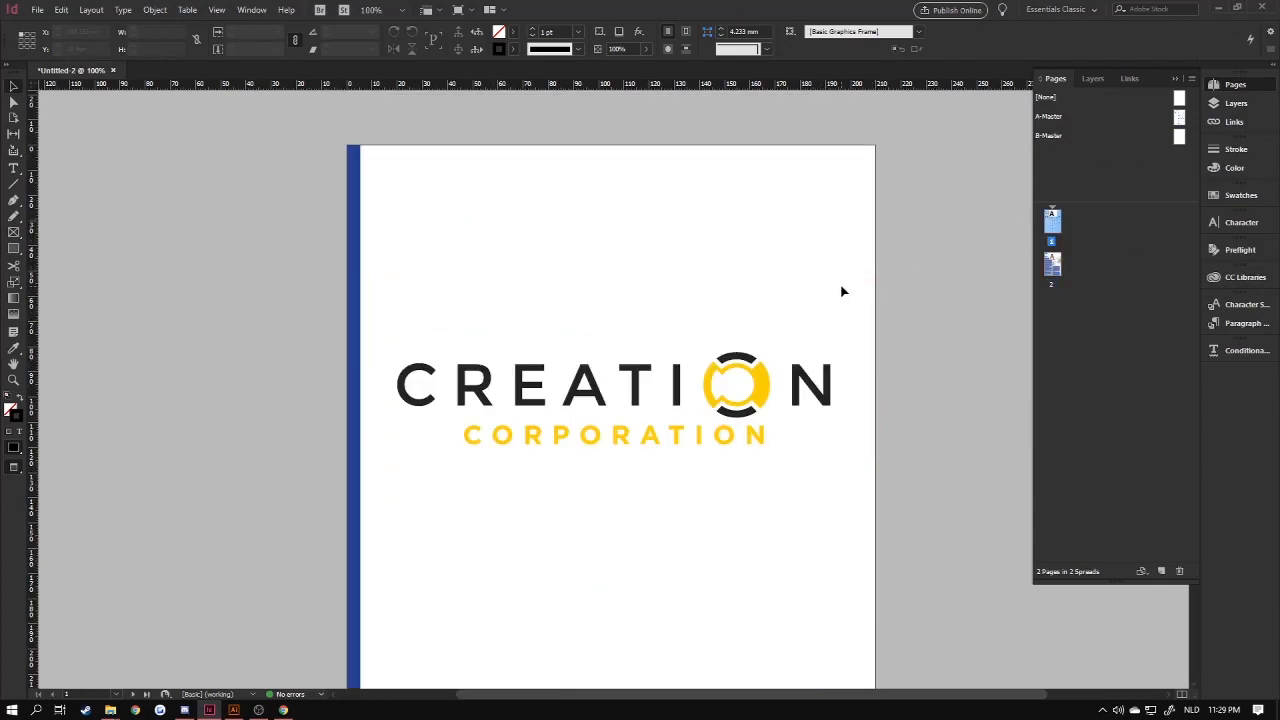
key(ctrl+minus)
key(ctrl+minus)
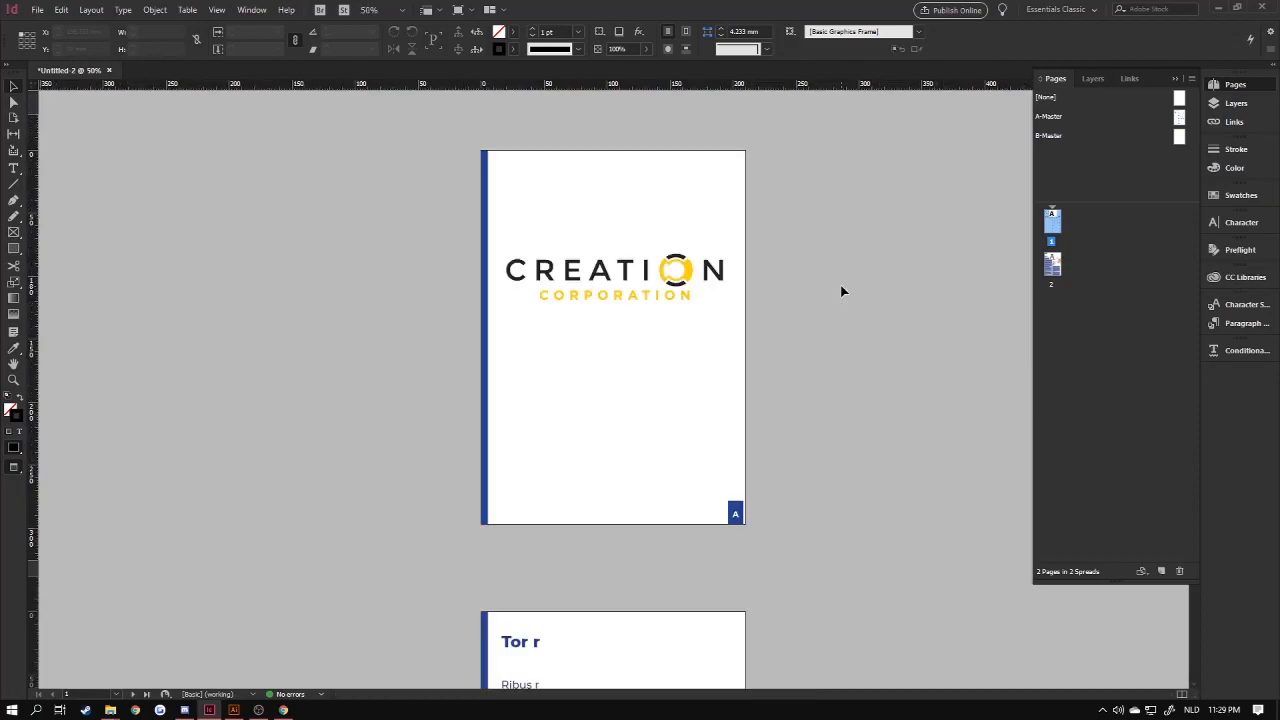
Copy all of the A-Master's layout objects onto the B-Master and align them with its margins and bleed.
double_click(1180, 137)
key(ctrl+equal)
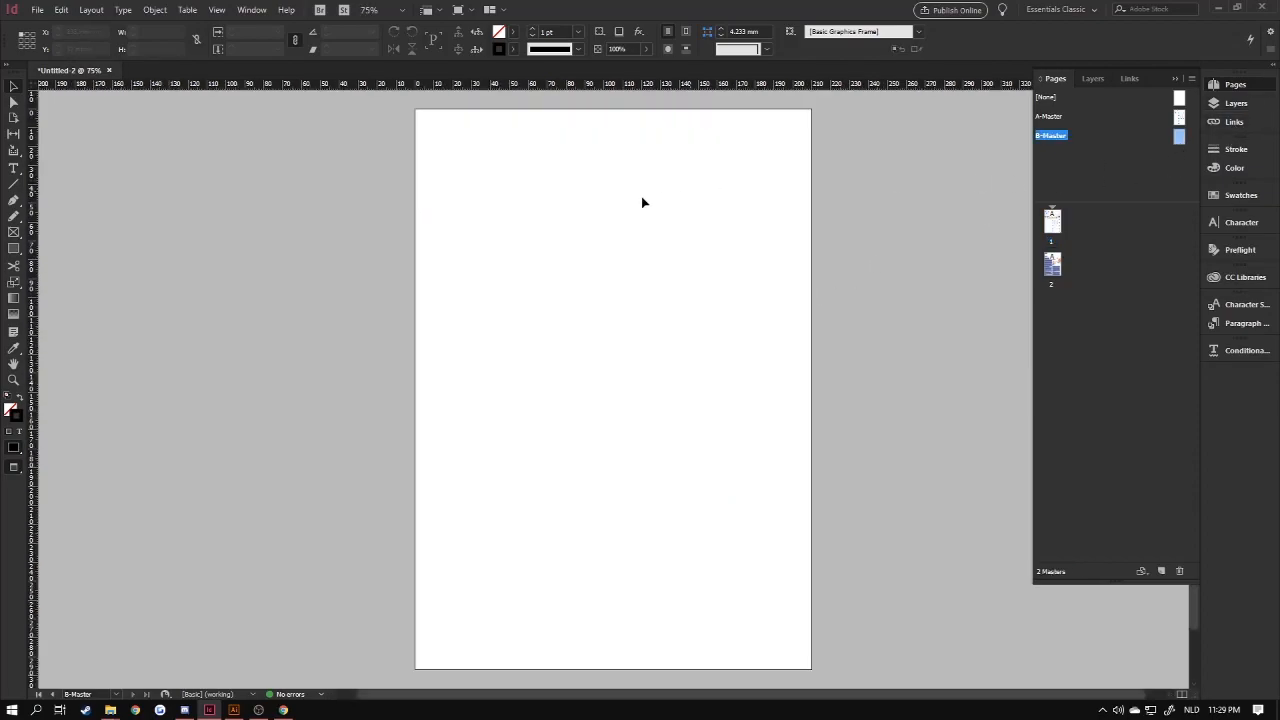
key(w)
double_click(1070, 117)
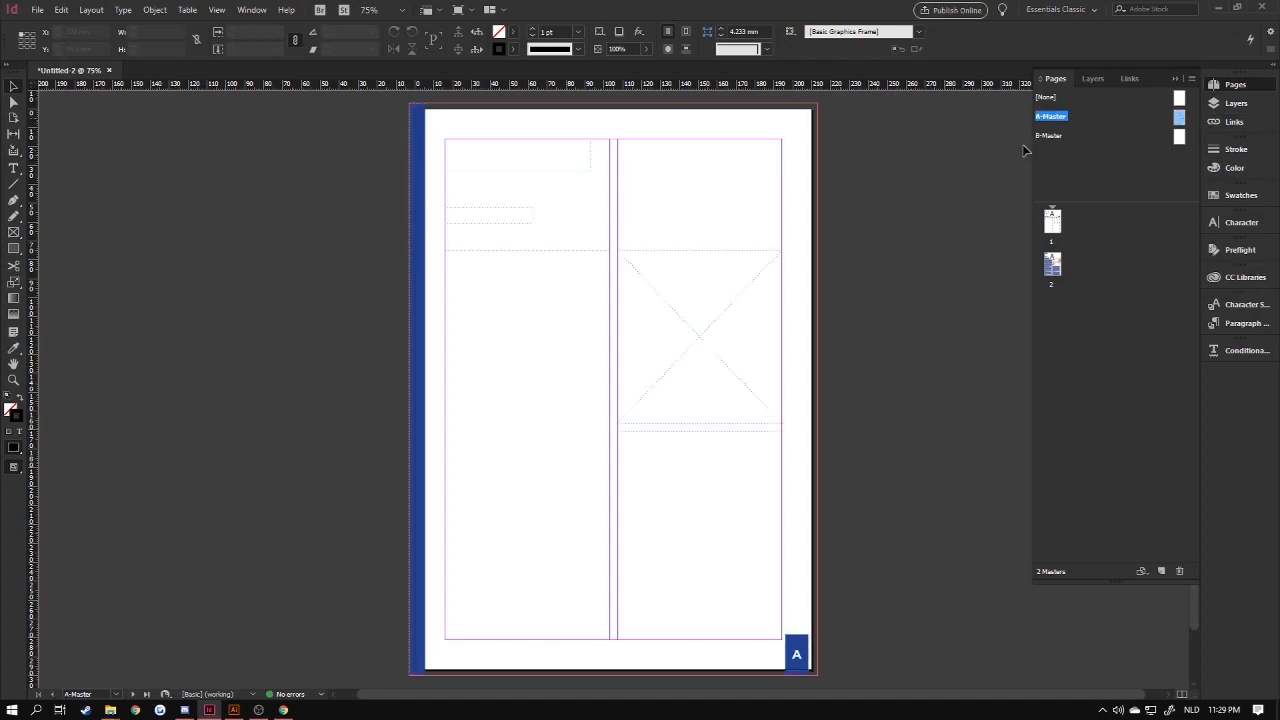
drag(391, 110, 542, 266)
drag(333, 116, 860, 671)
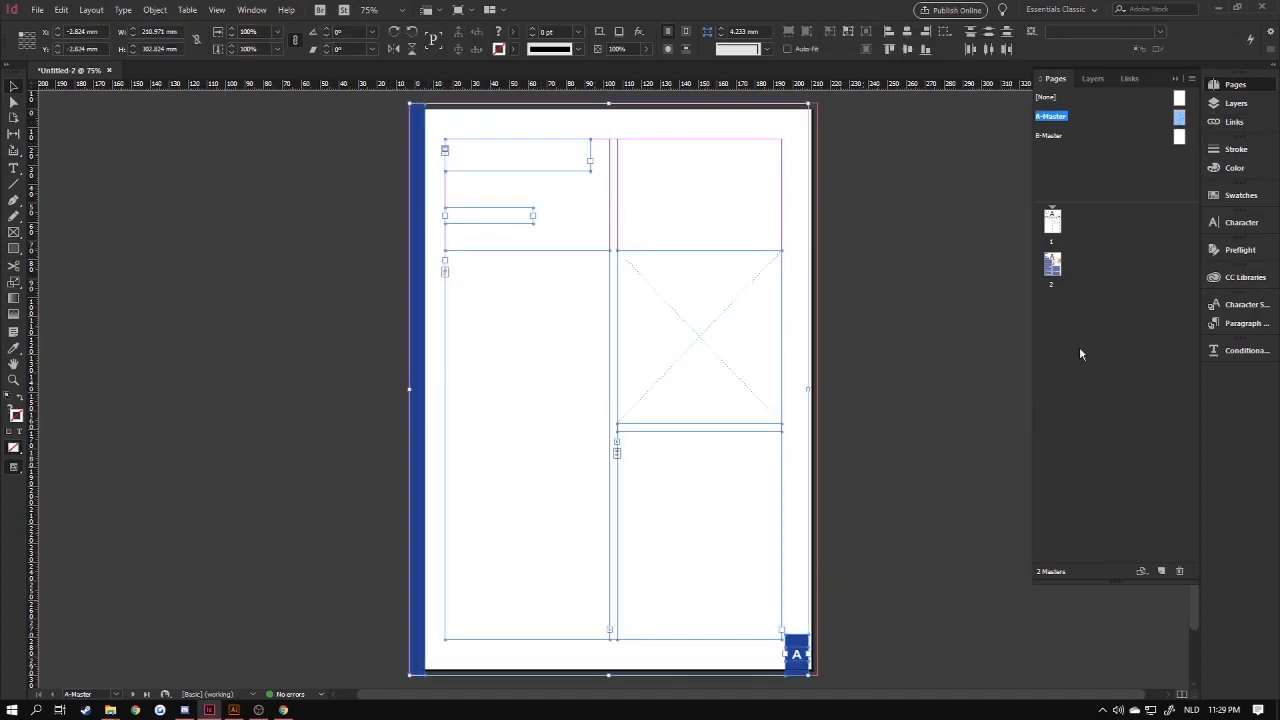
double_click(1179, 138)
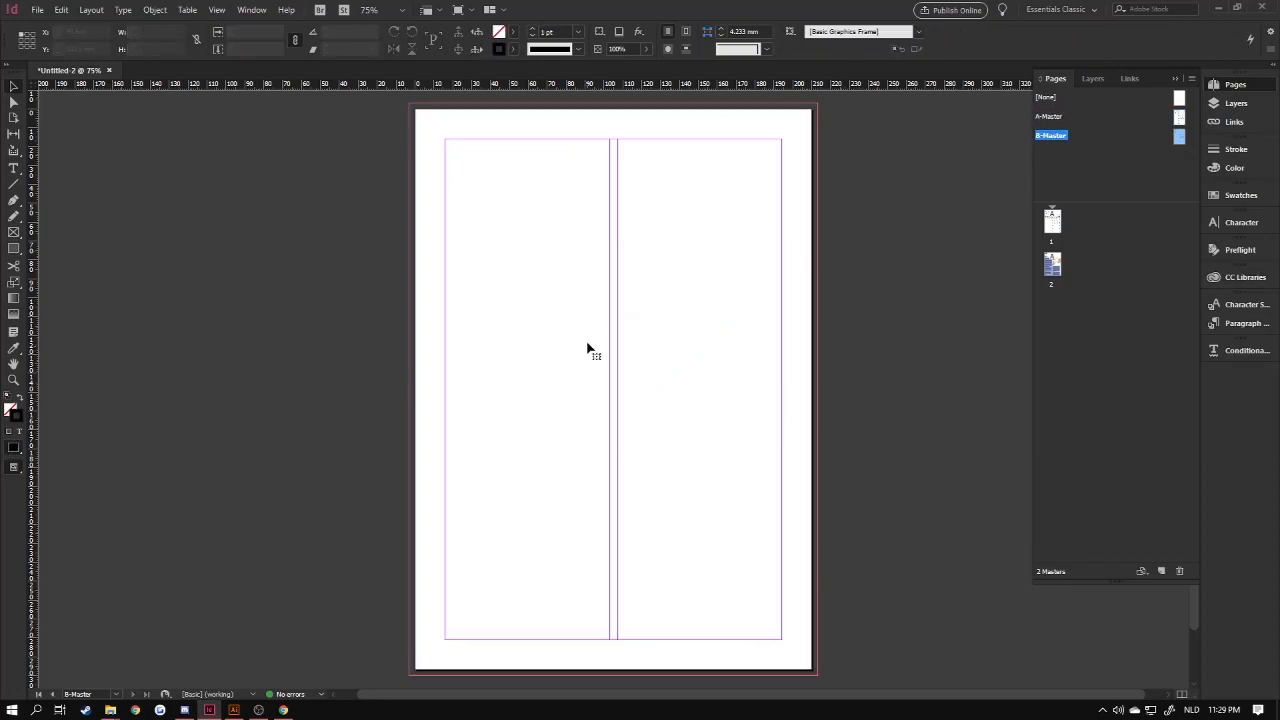
key(ctrl+alt+shift+v)
drag(431, 245, 428, 251)
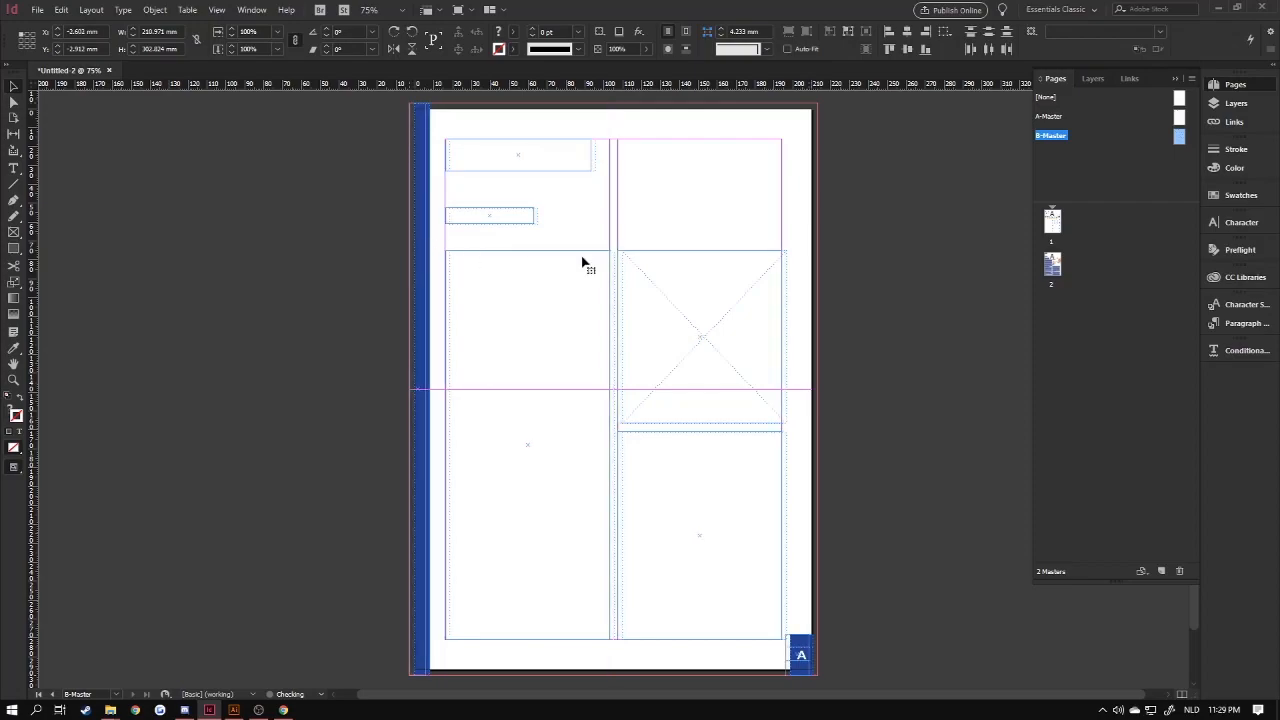
click(898, 348)
key(w)
key(w)
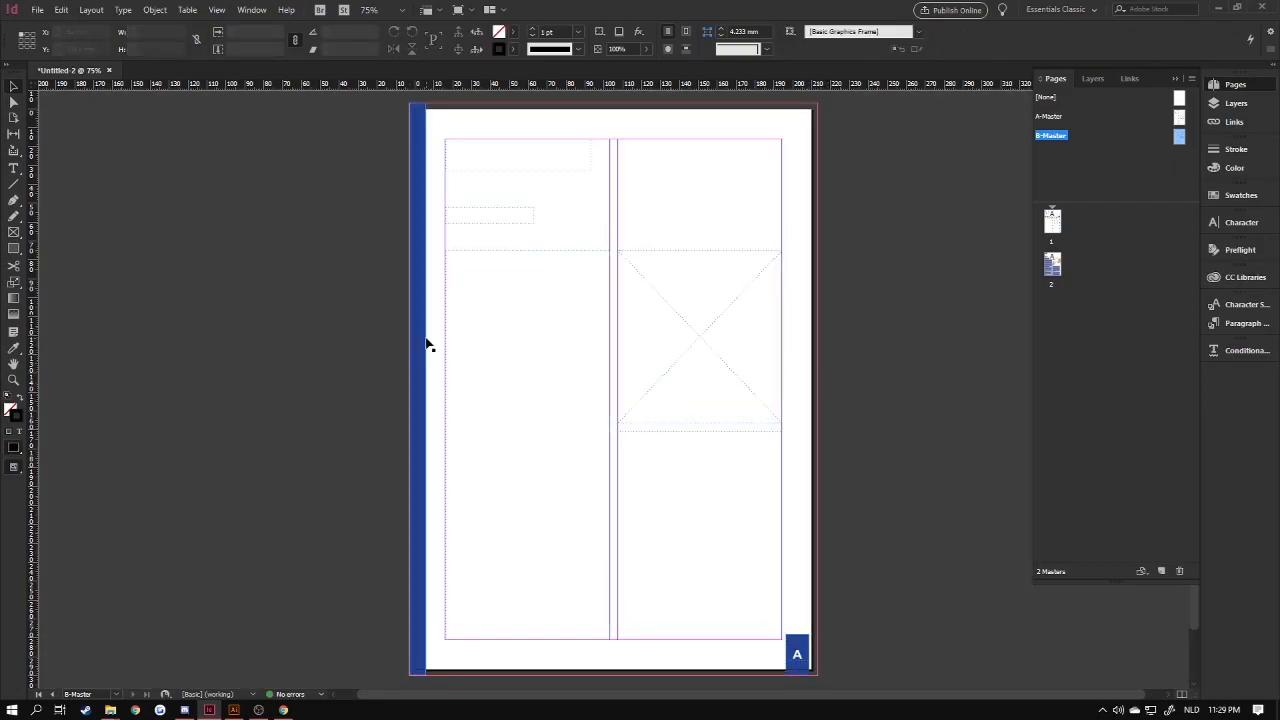
Move the B-Master's vertical blue bar from the left page edge to the right edge.
drag(422, 345, 815, 342)
click(851, 405)
key(w)
Replace the letter in the B-Master's page number block with B.
click(800, 654)
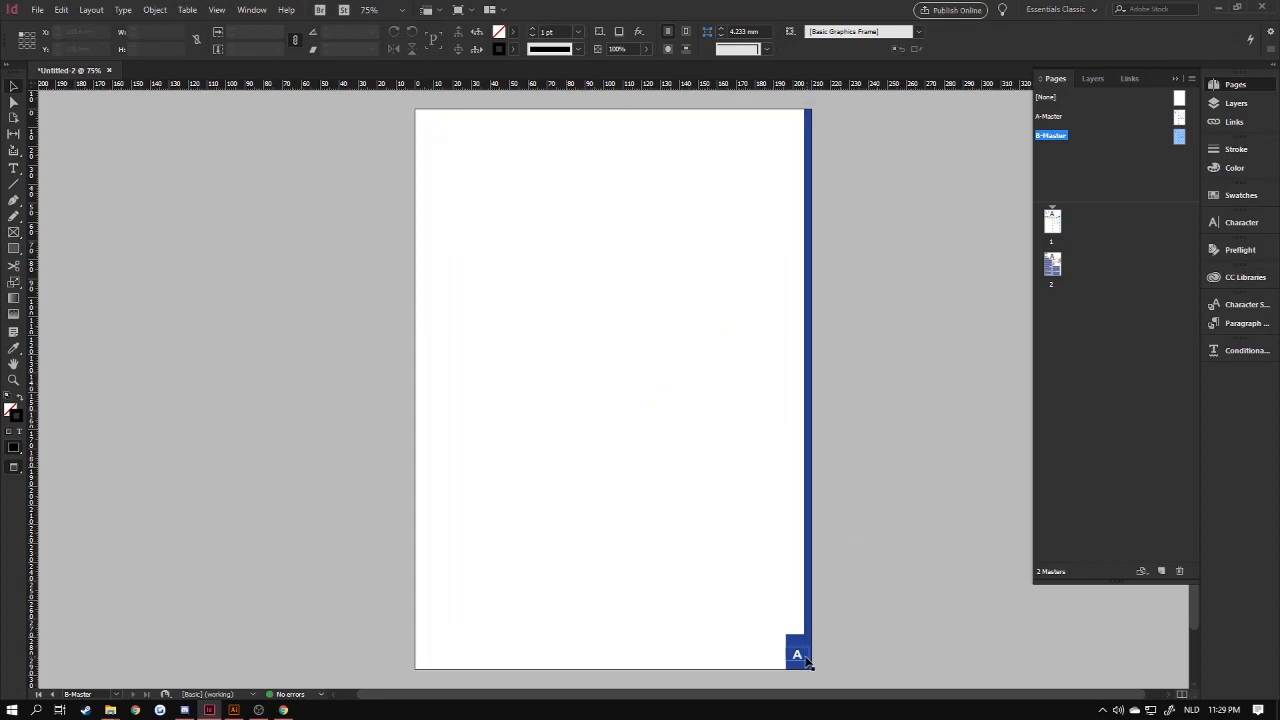
double_click(800, 654)
double_click(797, 654)
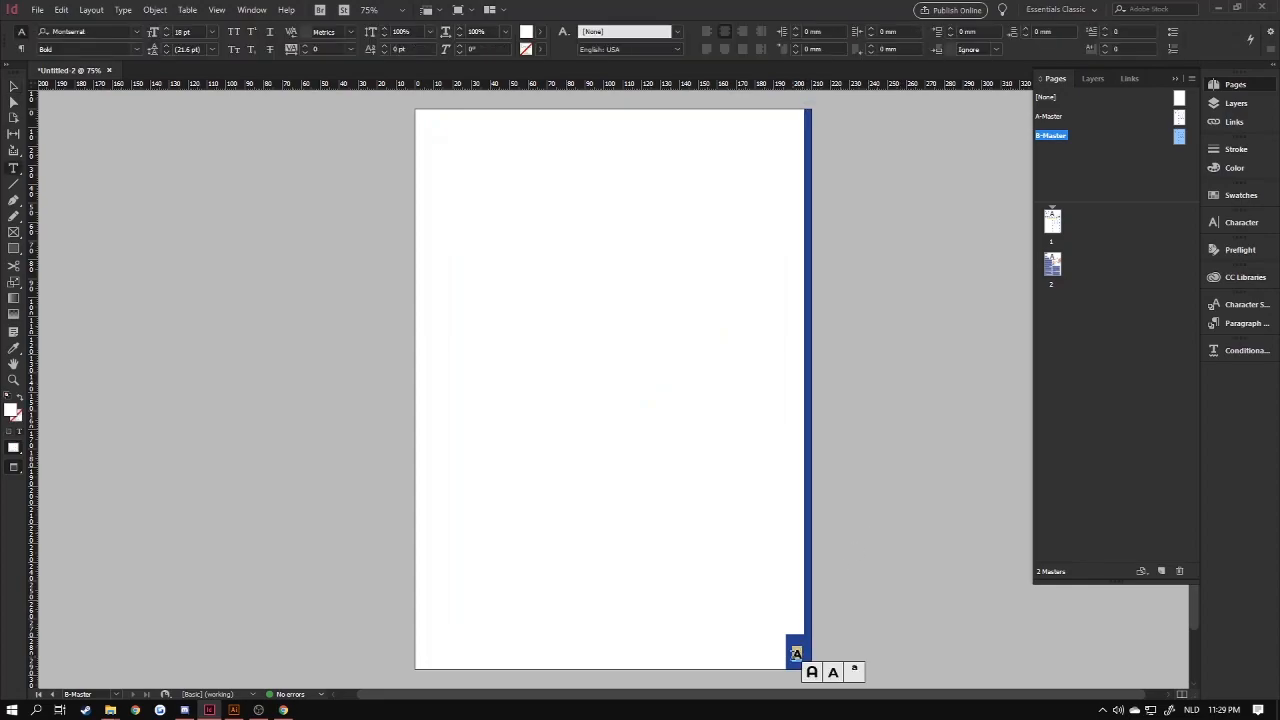
text(B)
click(13, 87)
click(145, 144)
Move the tall body text frame aside past the right page edge, and place the picture frame in the left column.
key(w)
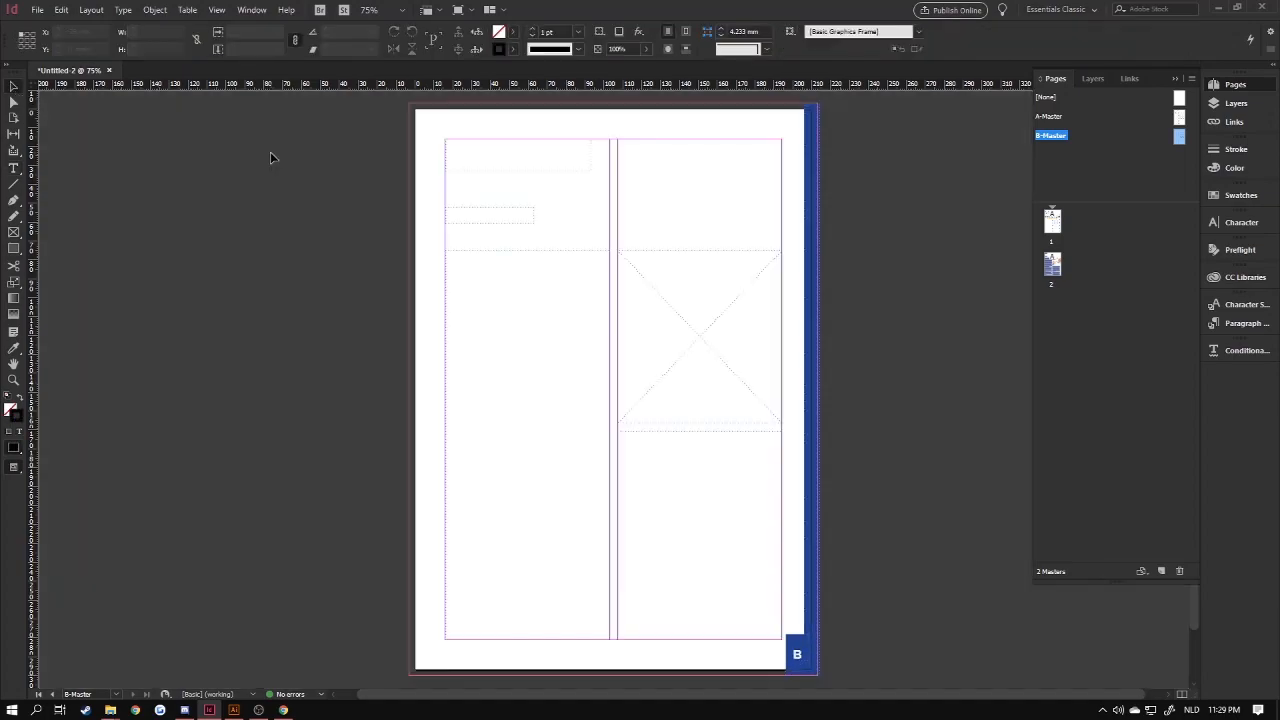
click(580, 358)
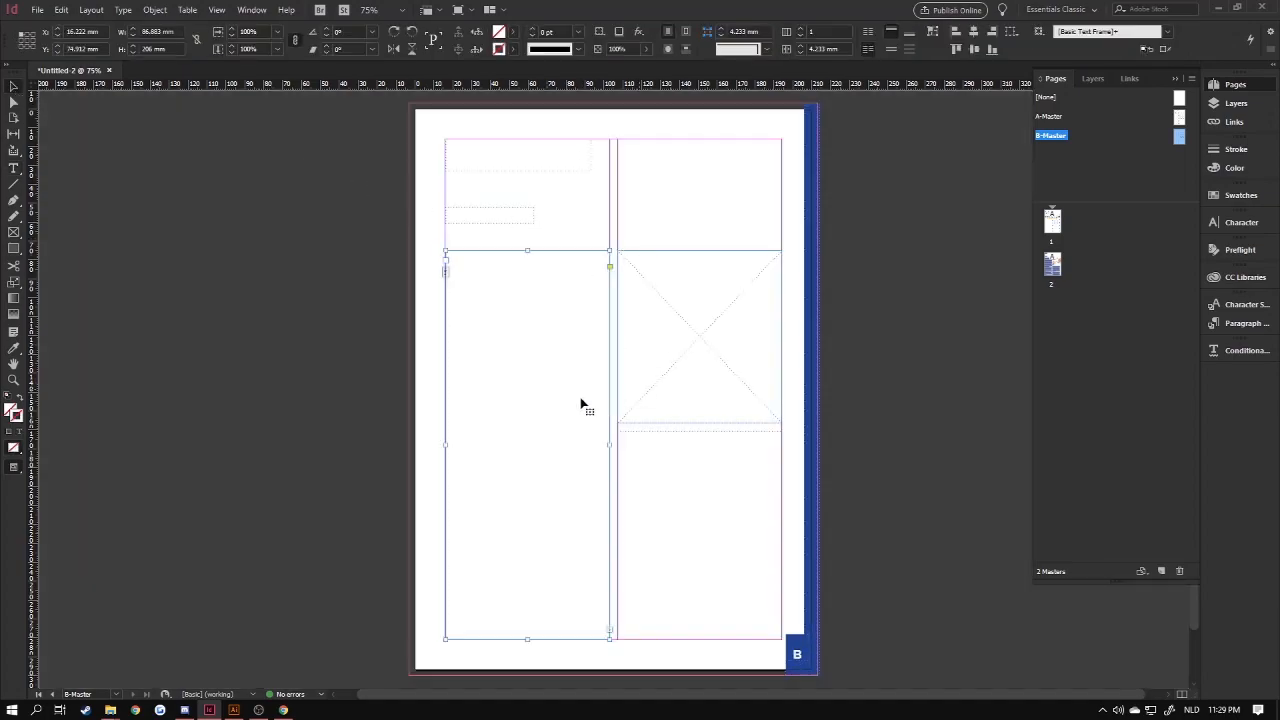
drag(426, 240, 425, 350)
drag(486, 314, 806, 314)
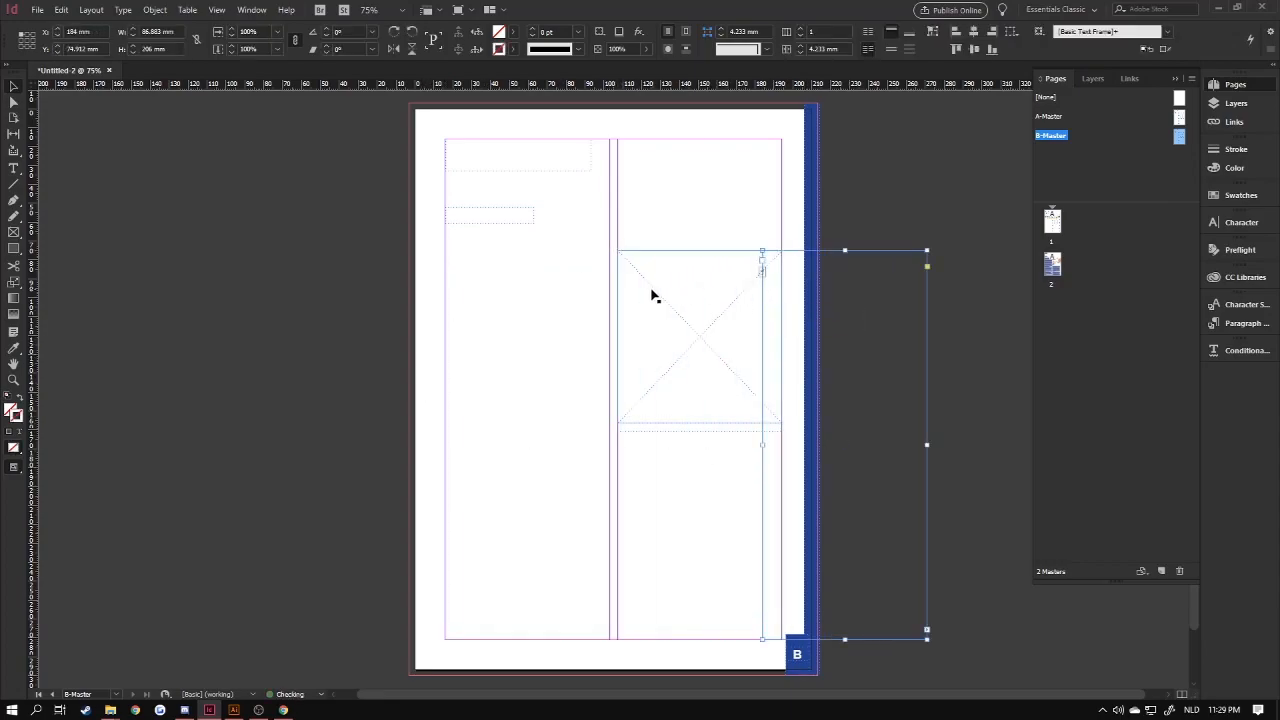
drag(660, 318, 491, 325)
click(697, 223)
Place the short text frame below the picture frame and the tall text frame in the right column of the B-Master.
drag(675, 461, 495, 471)
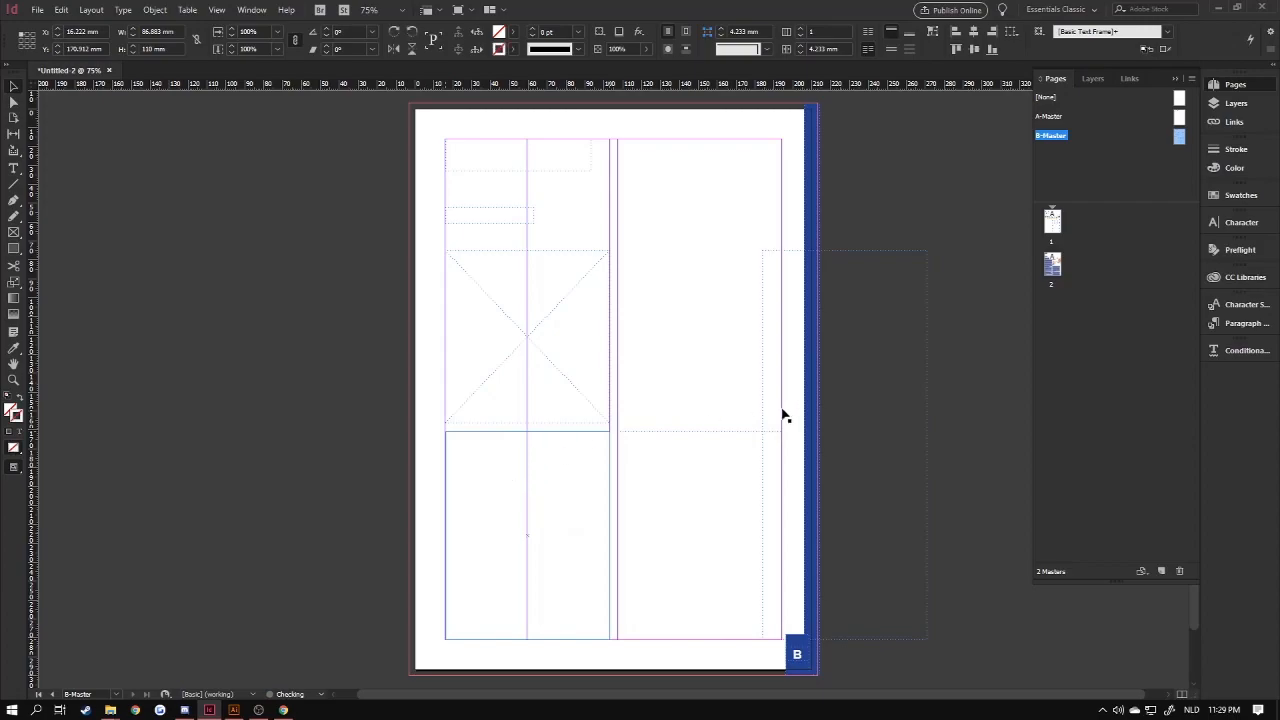
drag(789, 411, 646, 421)
click(915, 426)
scroll(959, 413, down, 2)
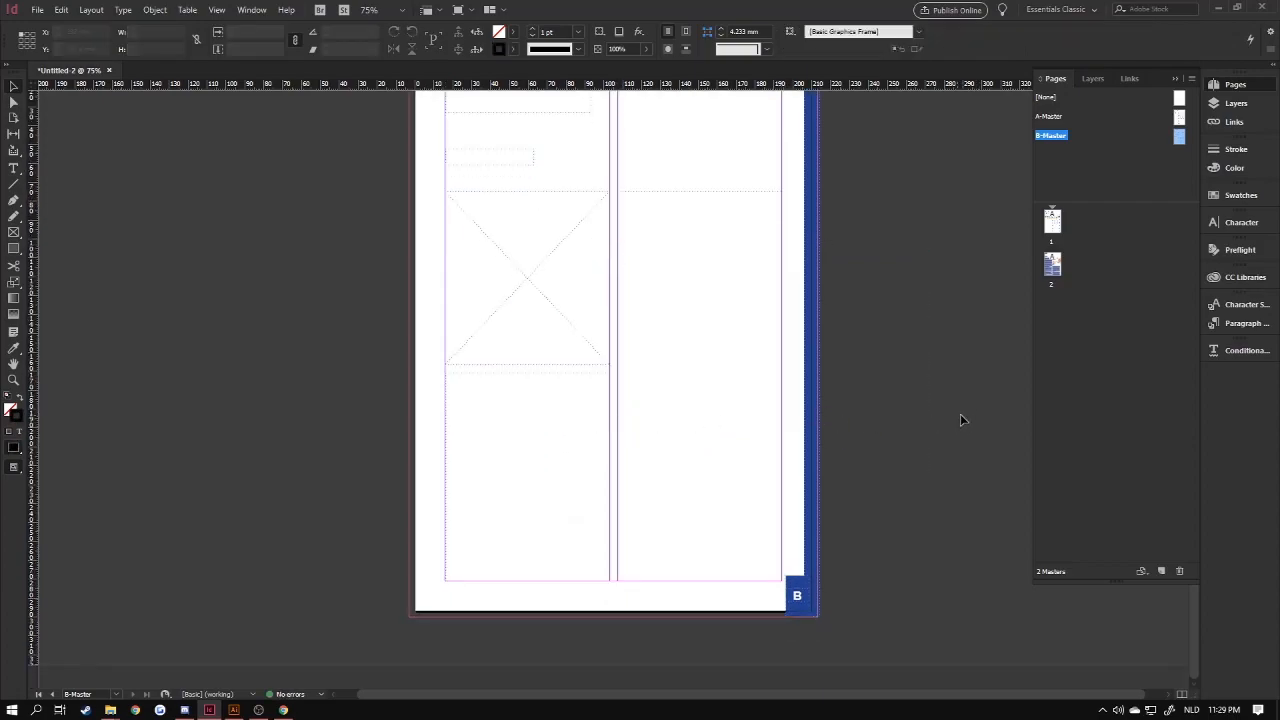
scroll(917, 349, up, 3)
scroll(794, 334, down, 2)
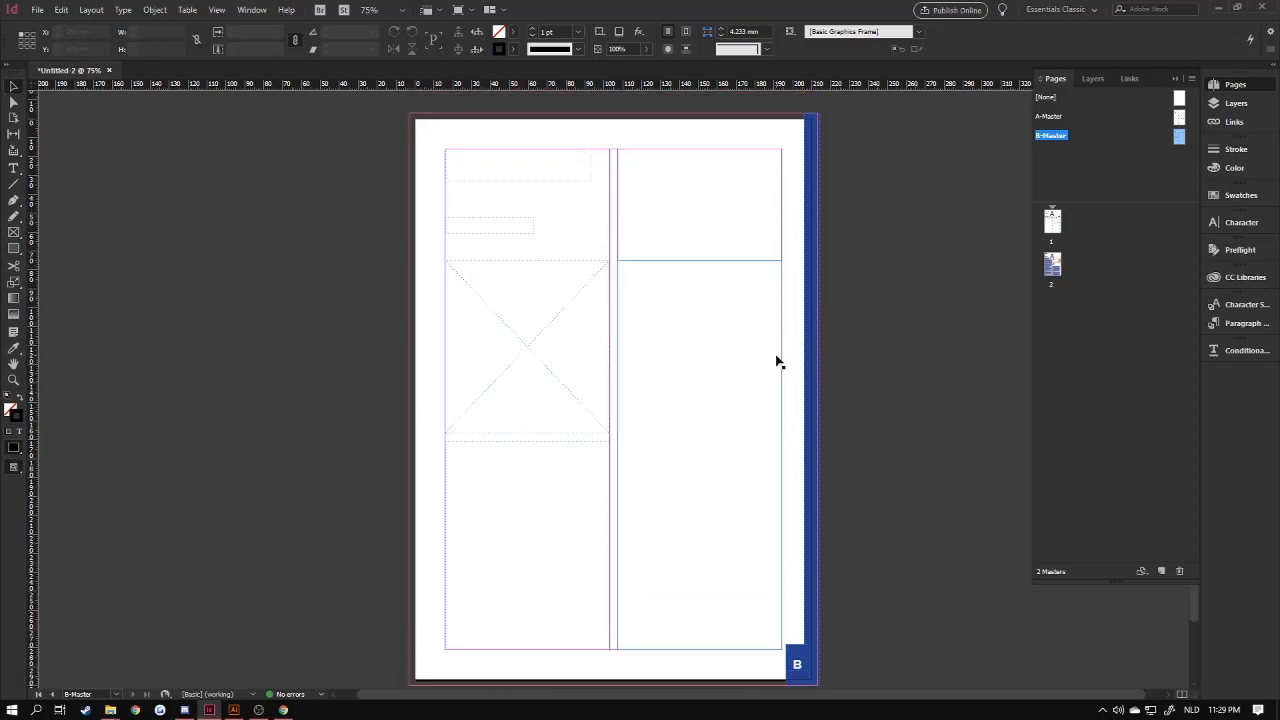
key(w)
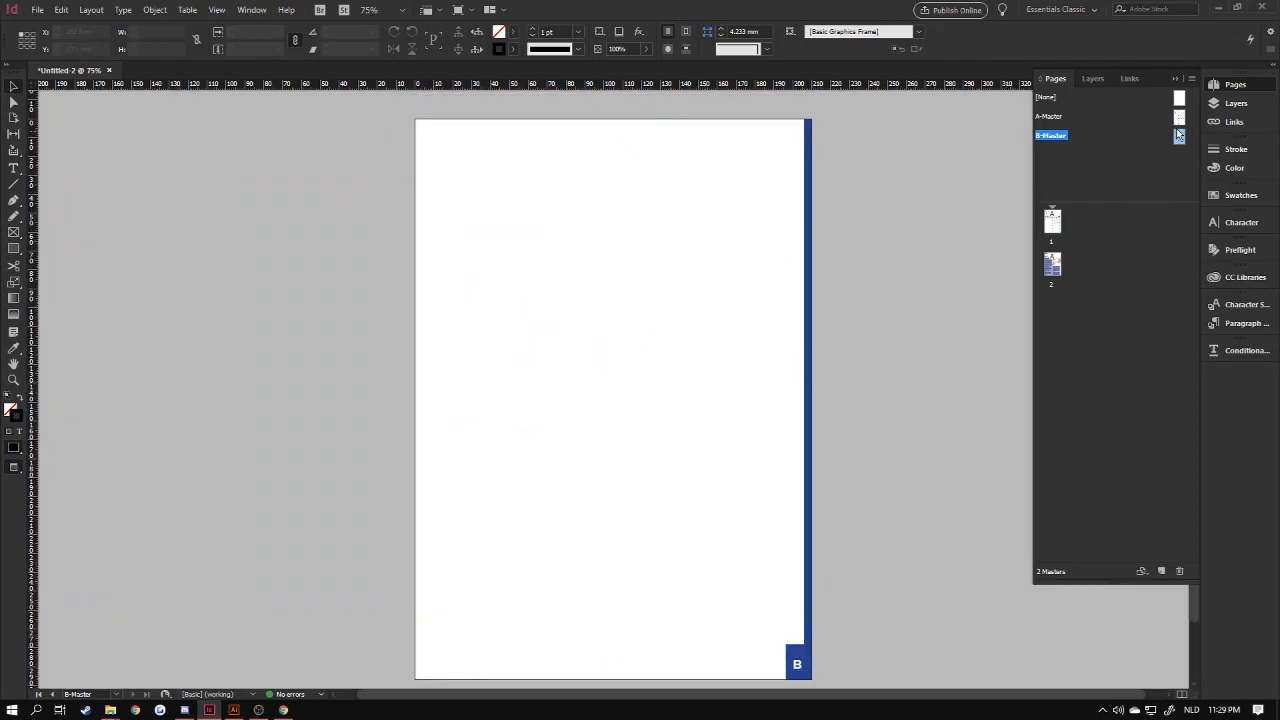
Add a third page after page 2 and apply the B-Master to page 3.
double_click(1054, 266)
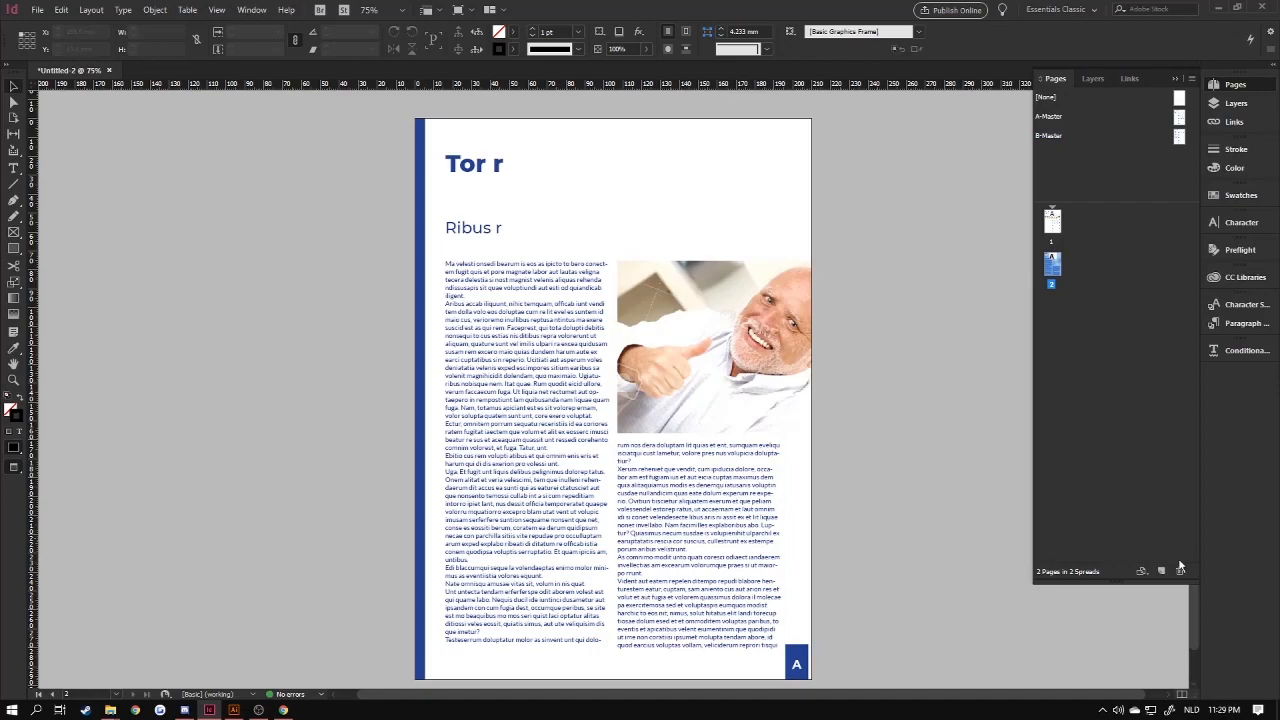
click(1160, 570)
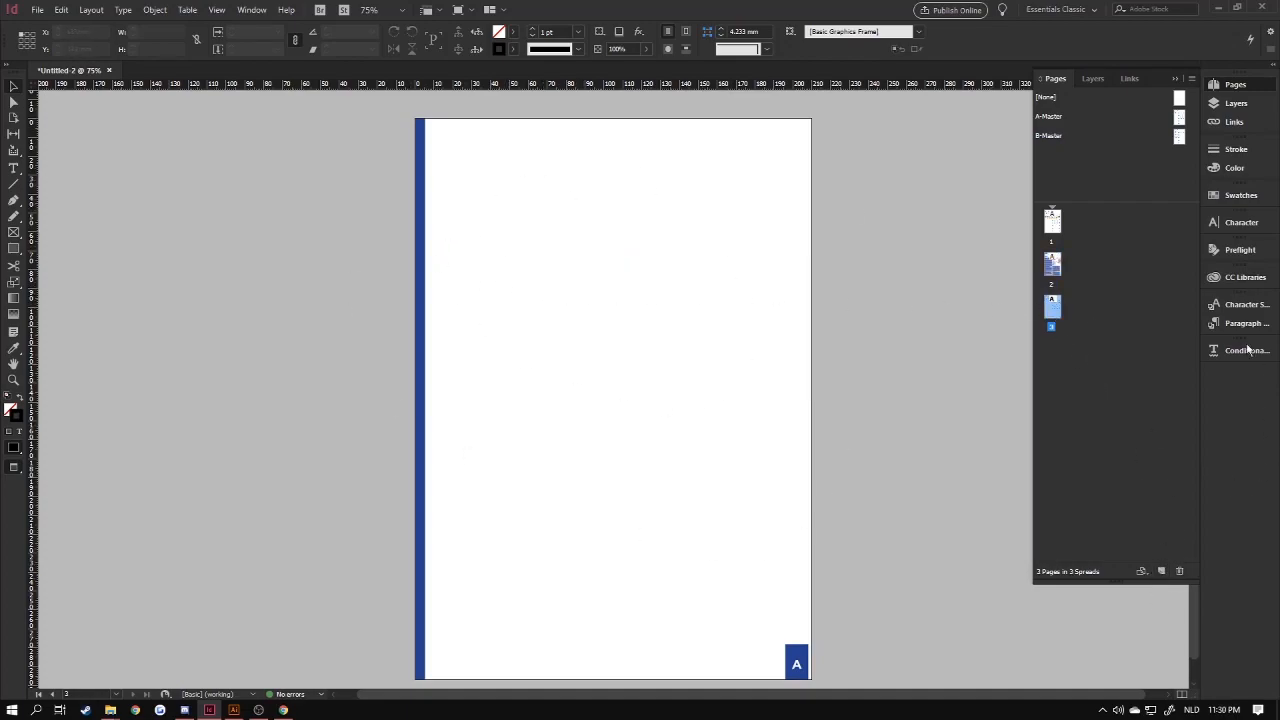
right_click(1052, 312)
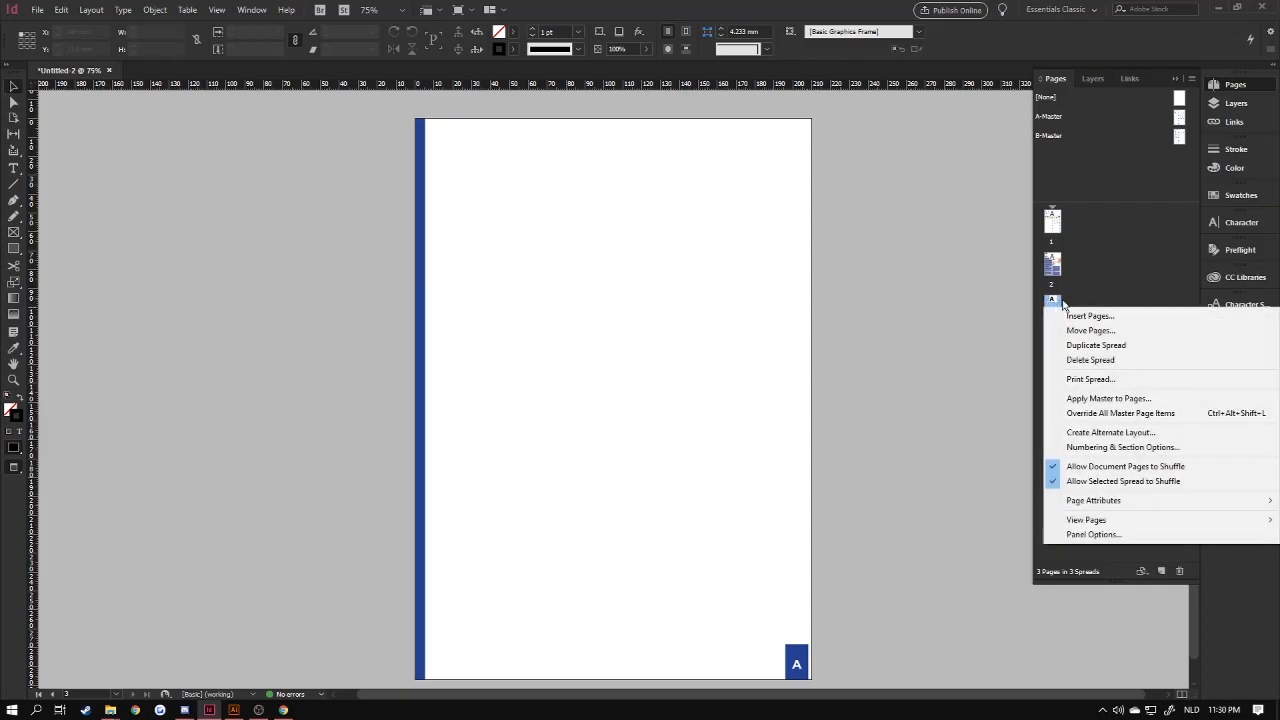
click(1089, 397)
click(617, 346)
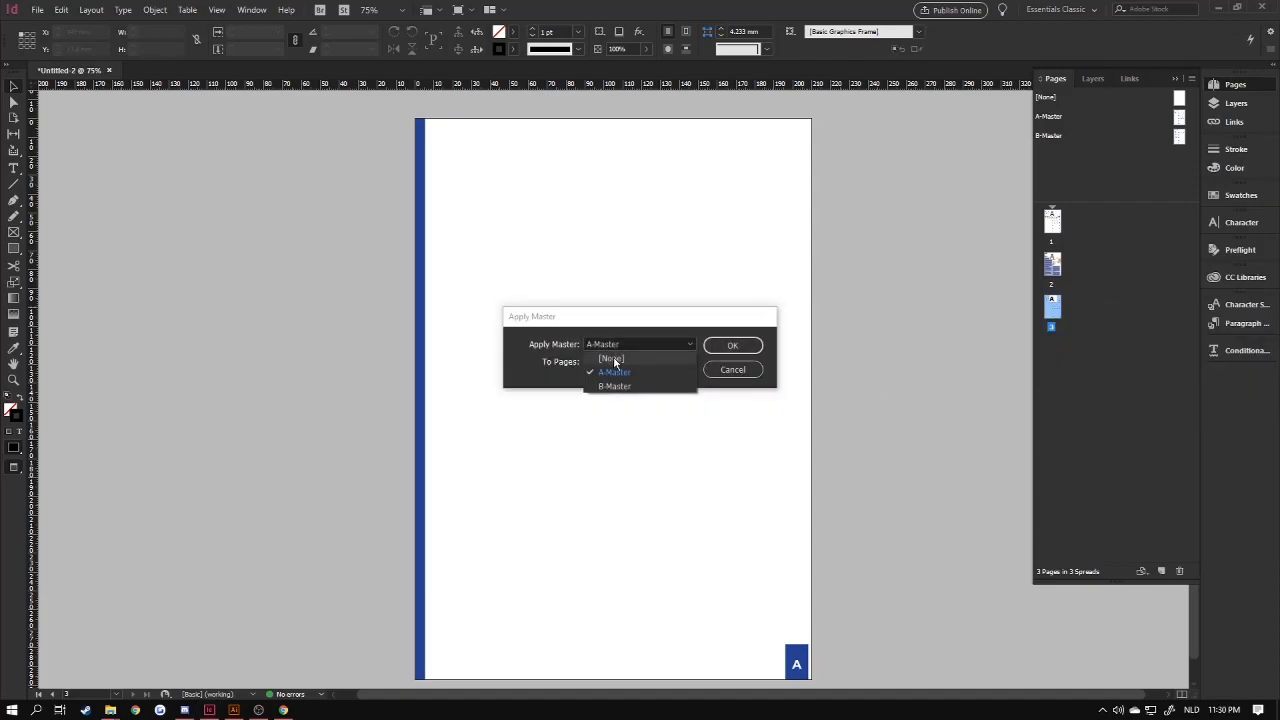
click(617, 387)
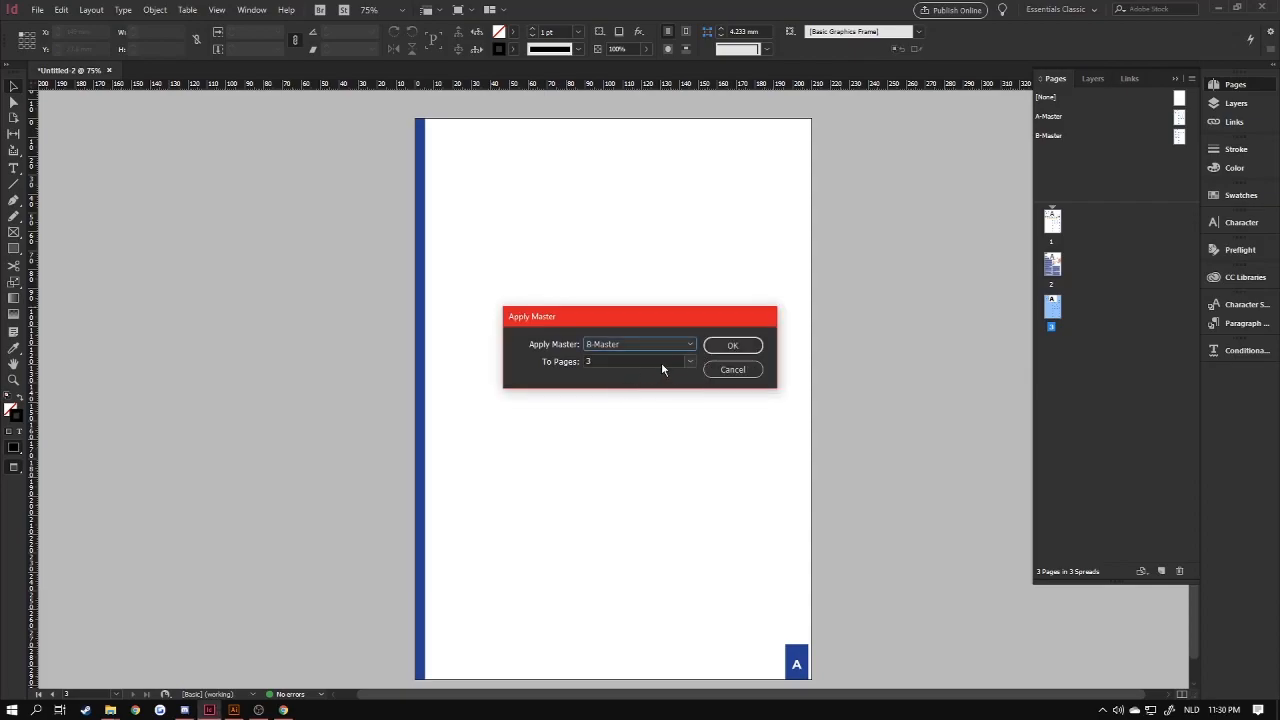
click(688, 360)
click(686, 362)
key(BackSpace)
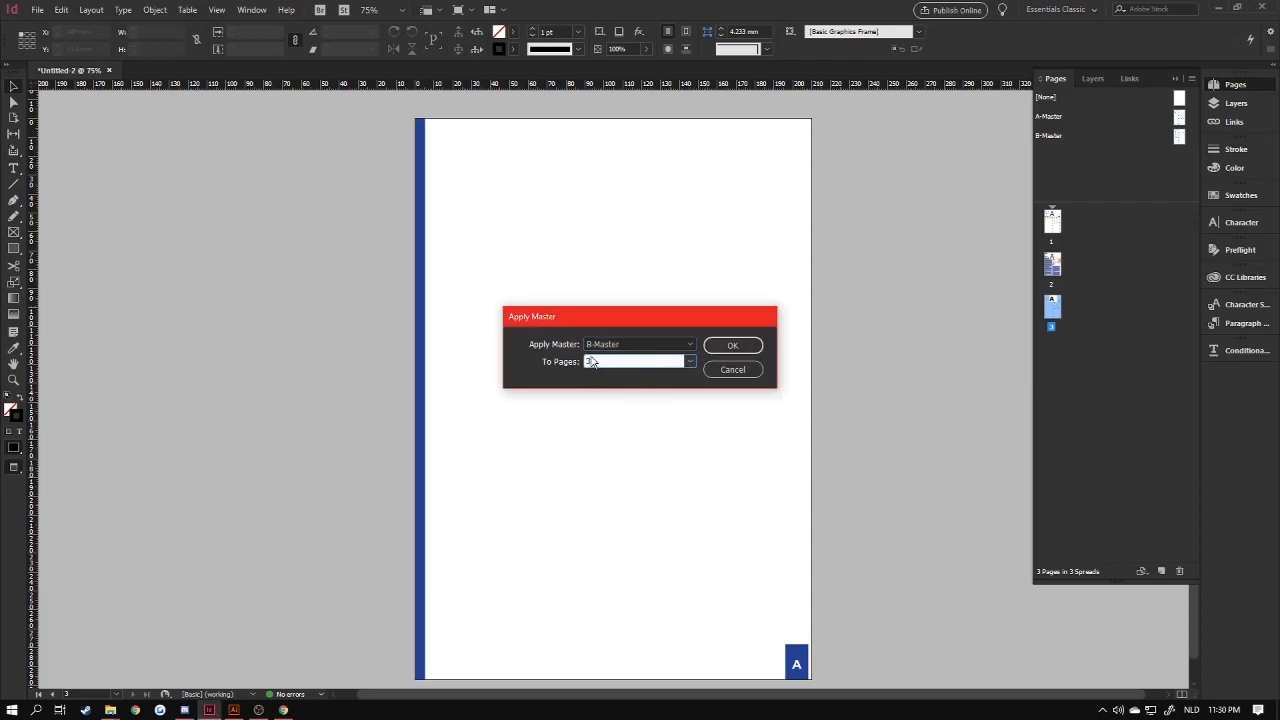
click(748, 345)
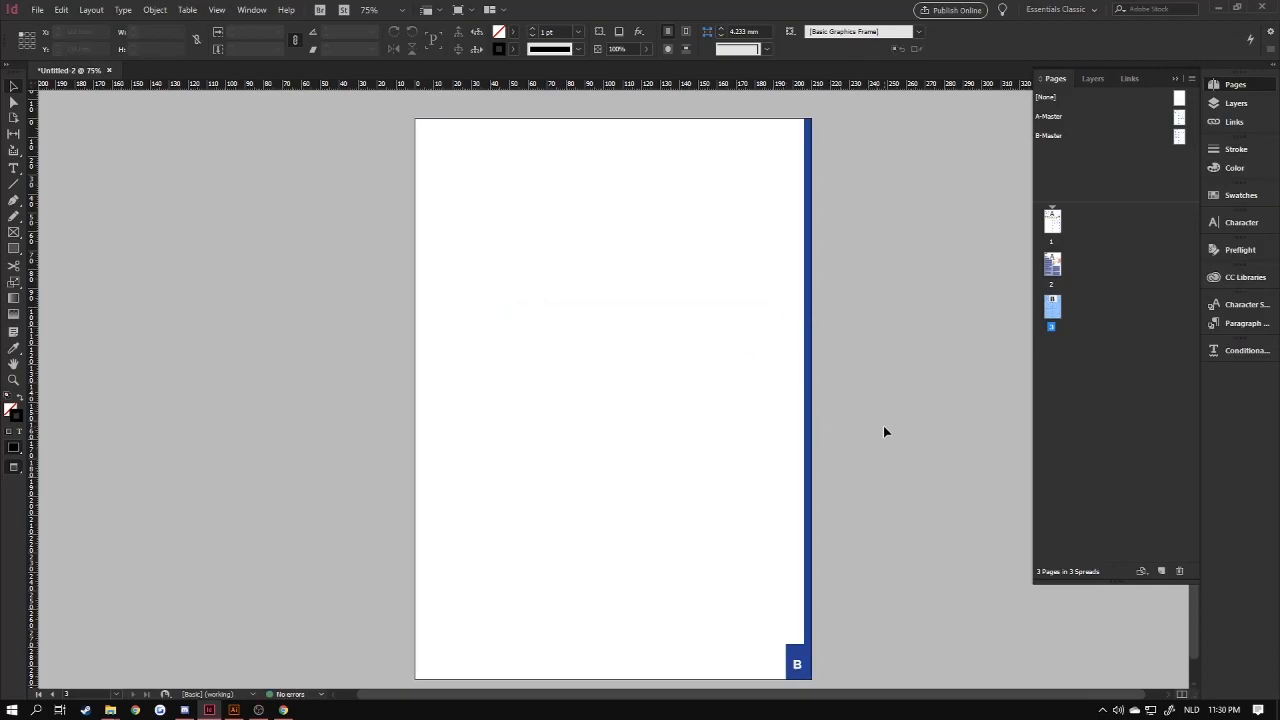
Replace the letter B in the B-Master's page number block with a Current Page Number marker.
double_click(1180, 138)
double_click(1051, 308)
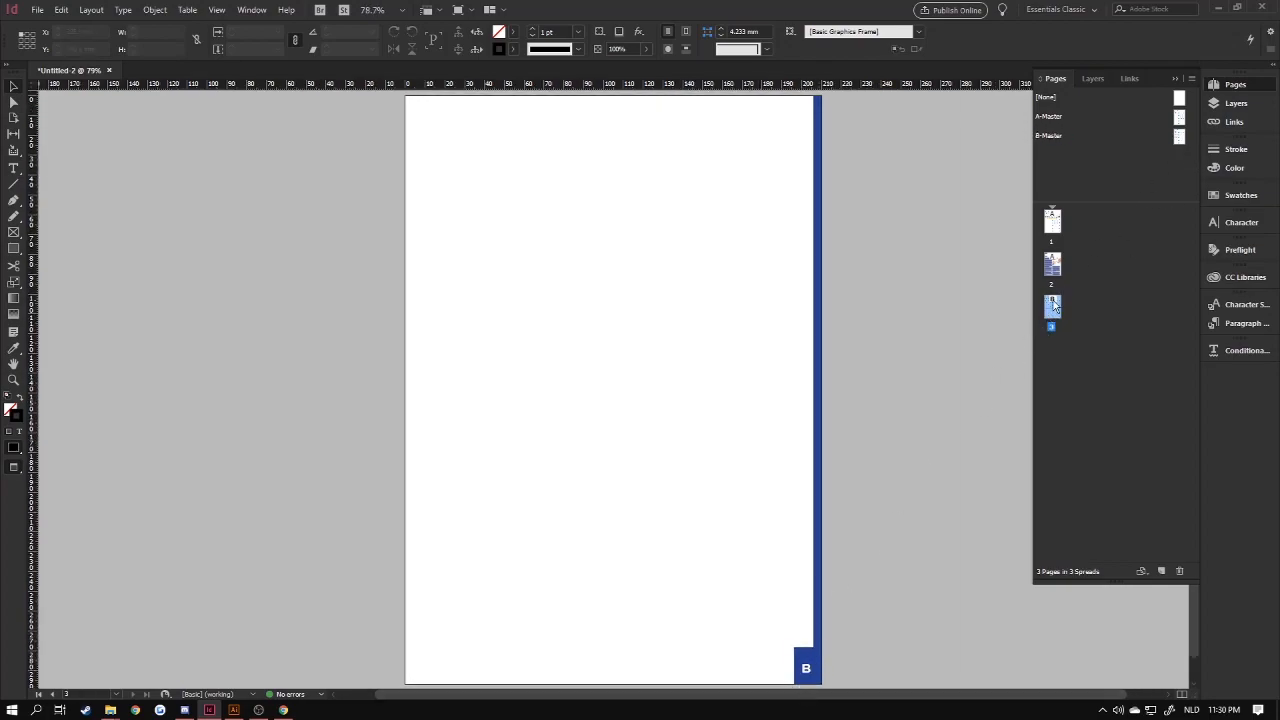
double_click(1180, 138)
click(800, 667)
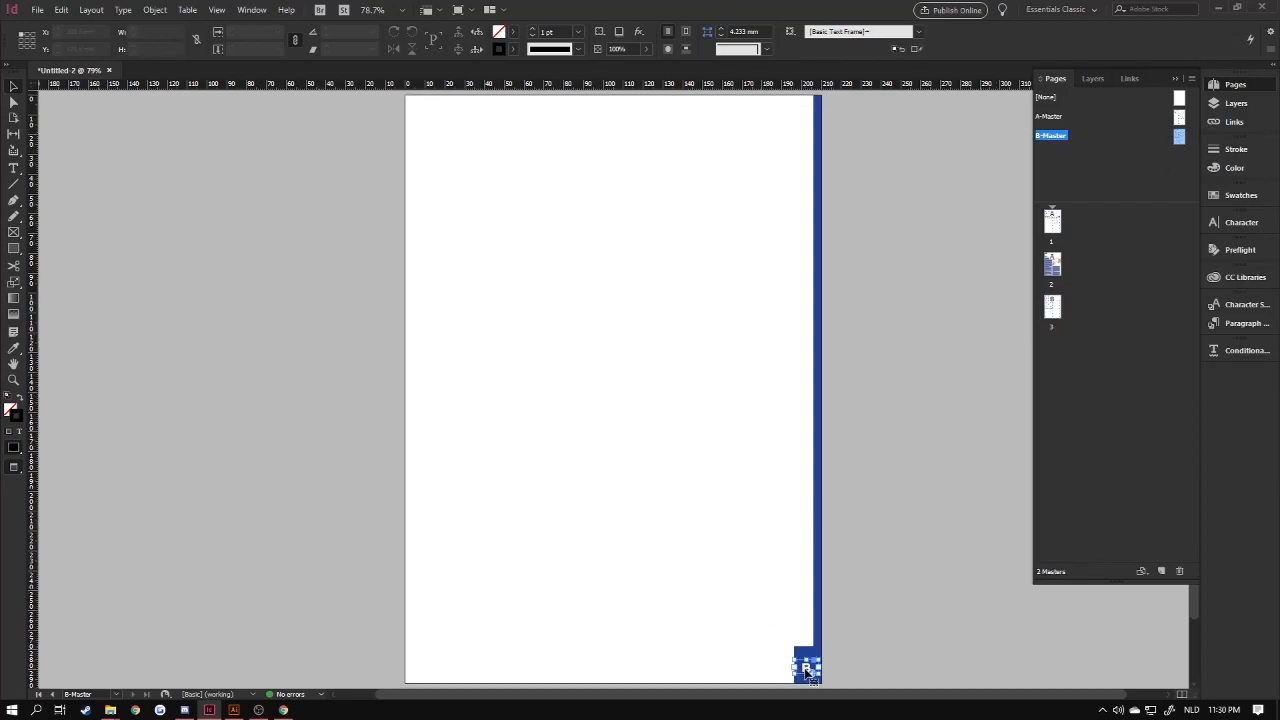
double_click(805, 667)
ctrl+click(742, 617)
key(ctrl+z)
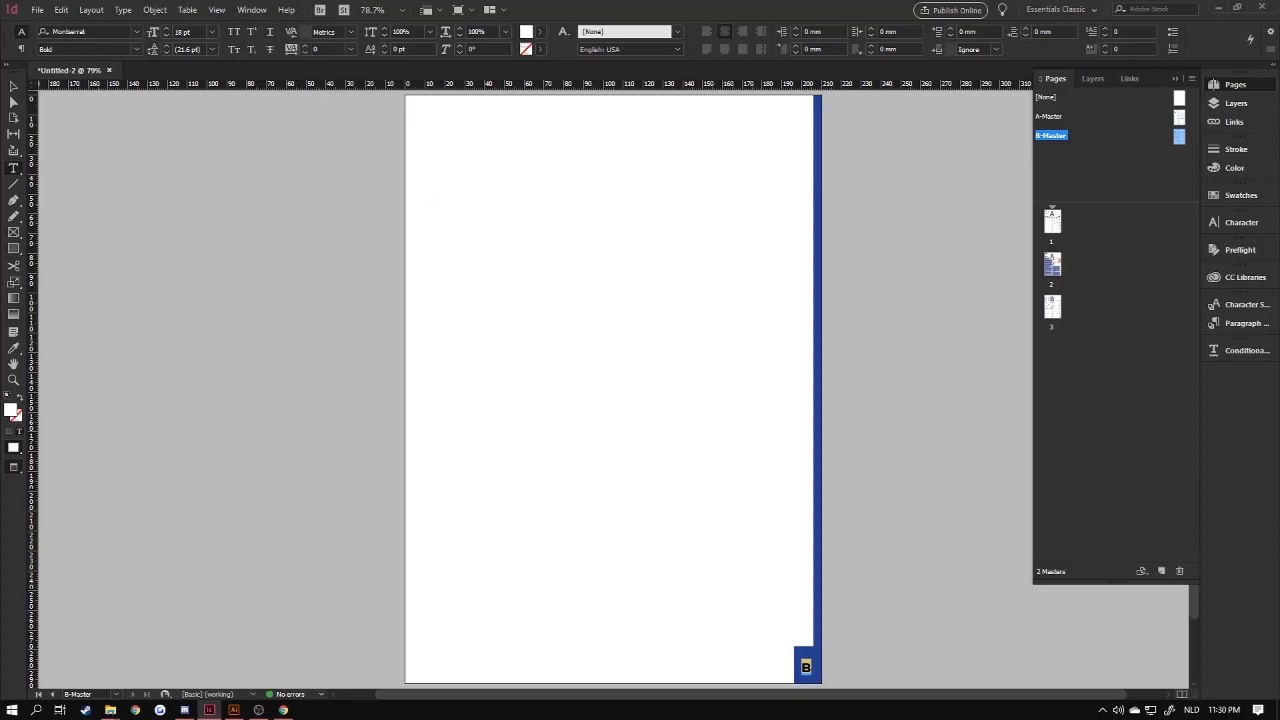
click(128, 12)
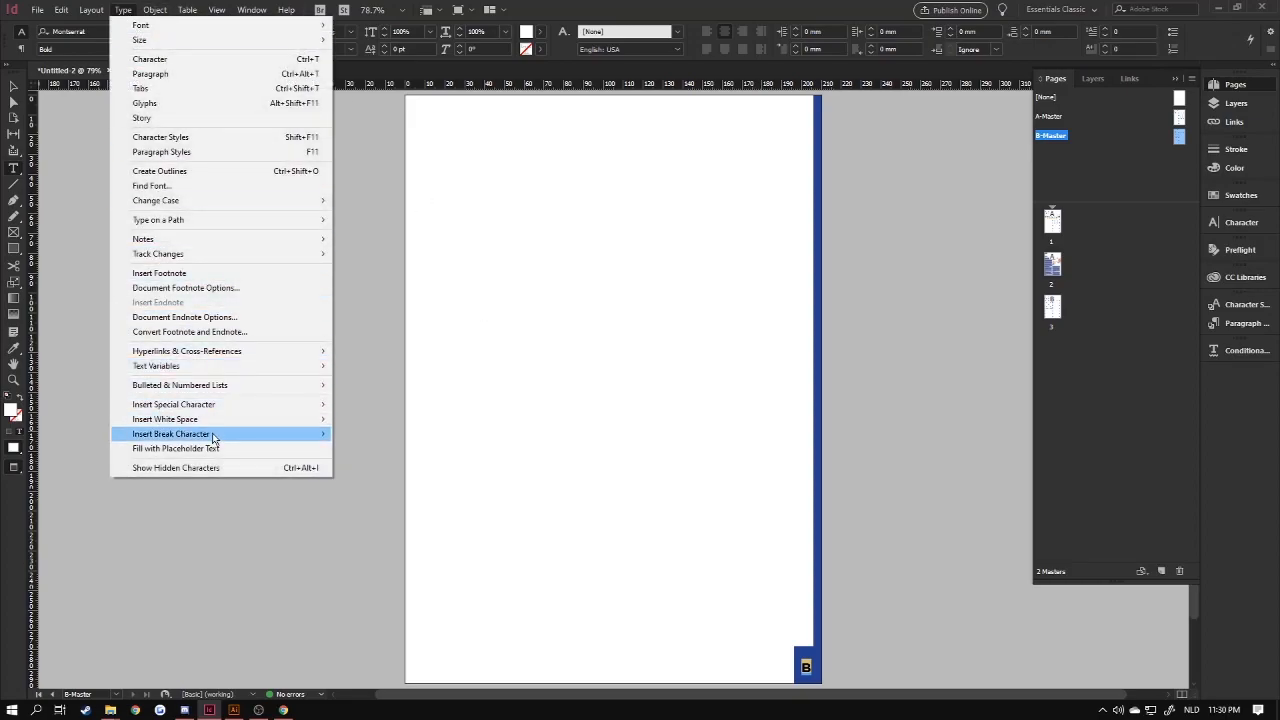
mouse_move(212, 404)
mouse_move(424, 448)
mouse_move(422, 420)
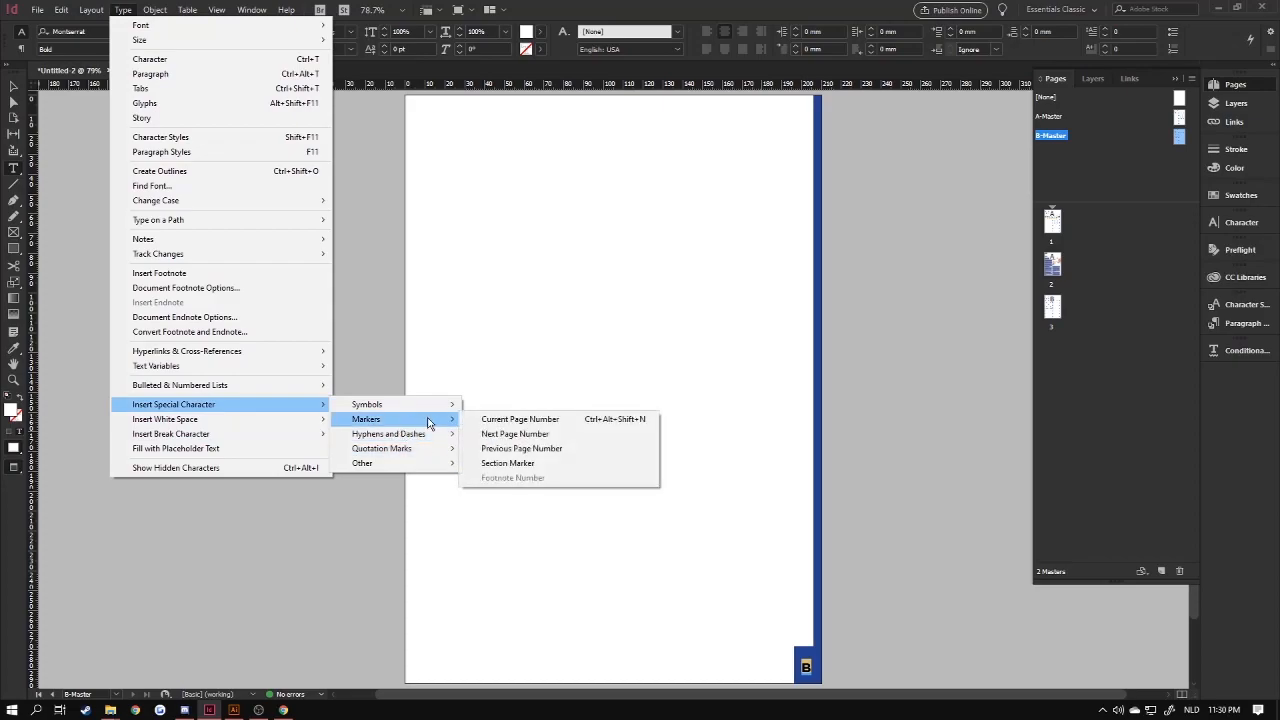
click(513, 419)
key(Escape)
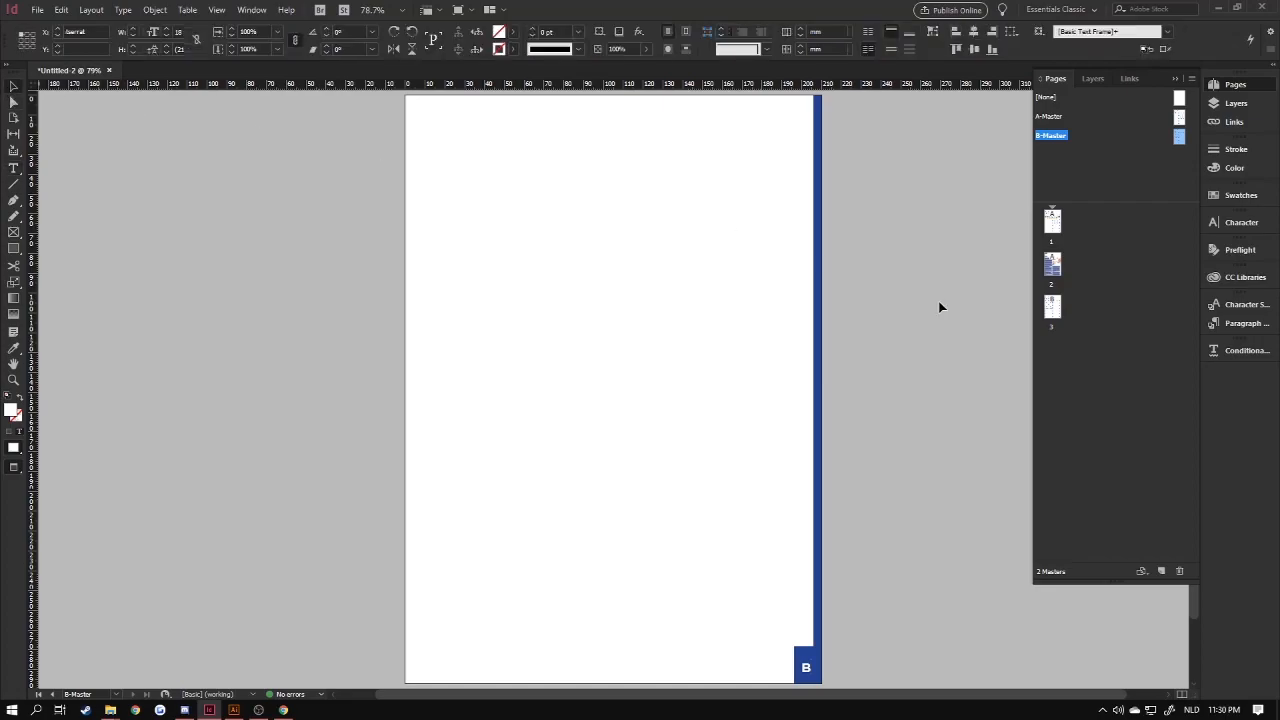
Override the B-Master's body text, subtitle and title frames on page 3 so that they can be edited.
double_click(1052, 307)
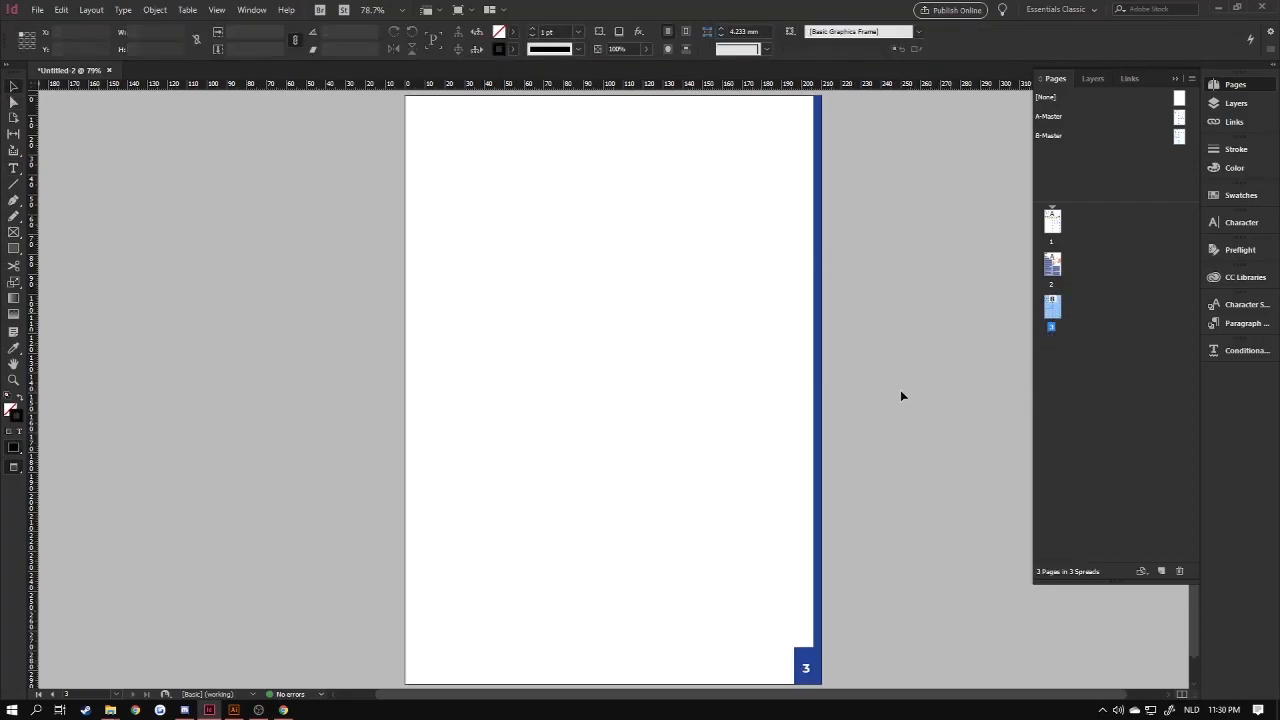
key(w)
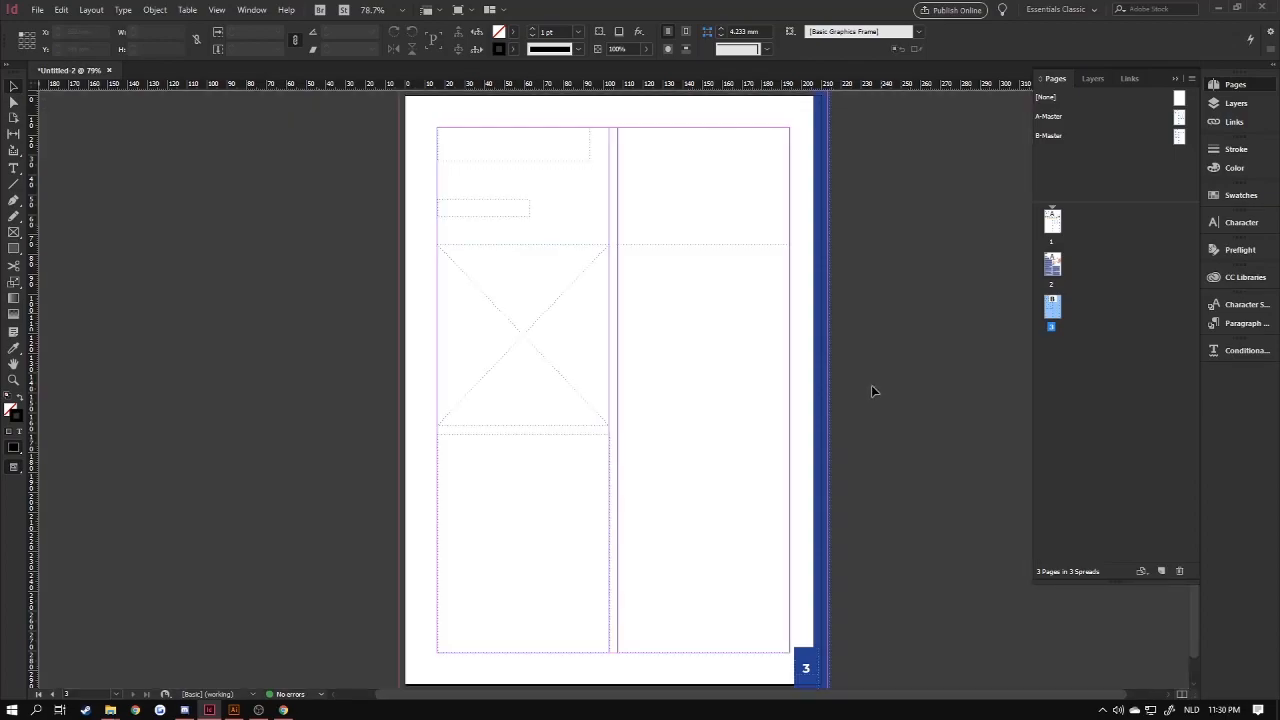
click(689, 308)
shift+click(487, 212)
shift+click(503, 150)
Fill the title frame on page 3 with placeholder text.
double_click(534, 137)
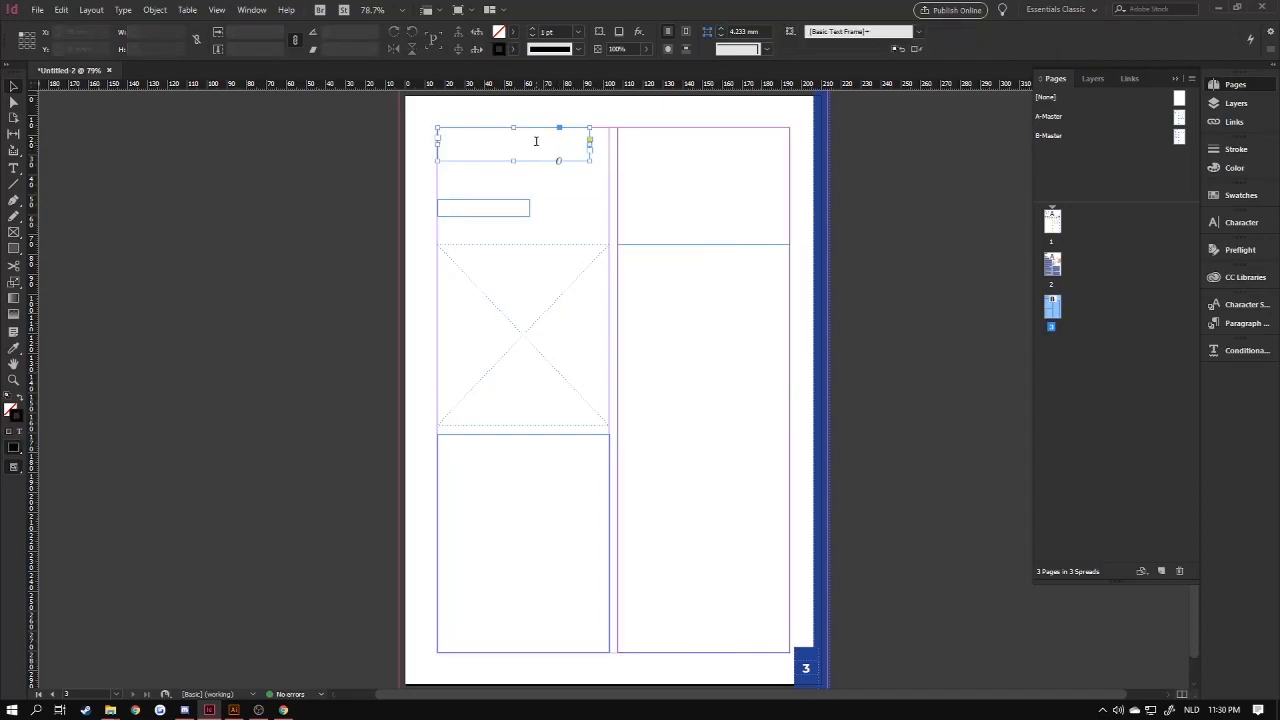
click(123, 9)
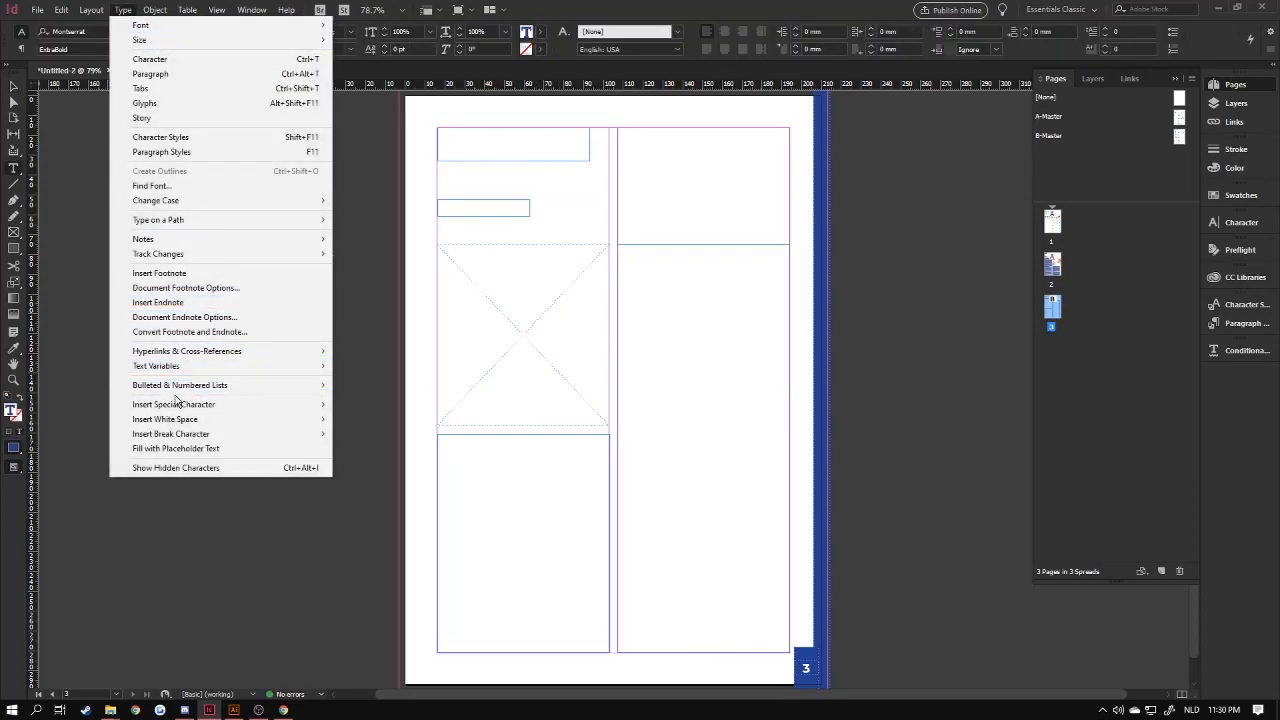
click(171, 450)
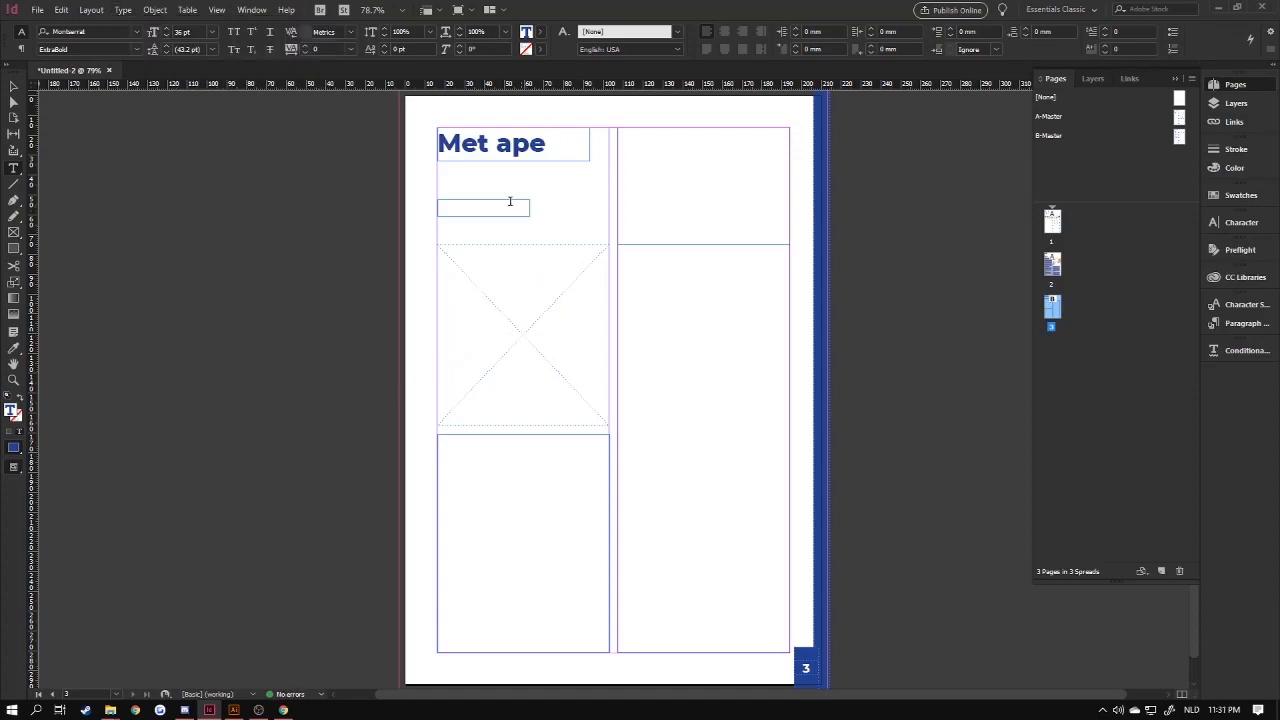
Fill the subtitle frame and the linked body text frames on page 3 with placeholder text.
click(505, 199)
click(123, 9)
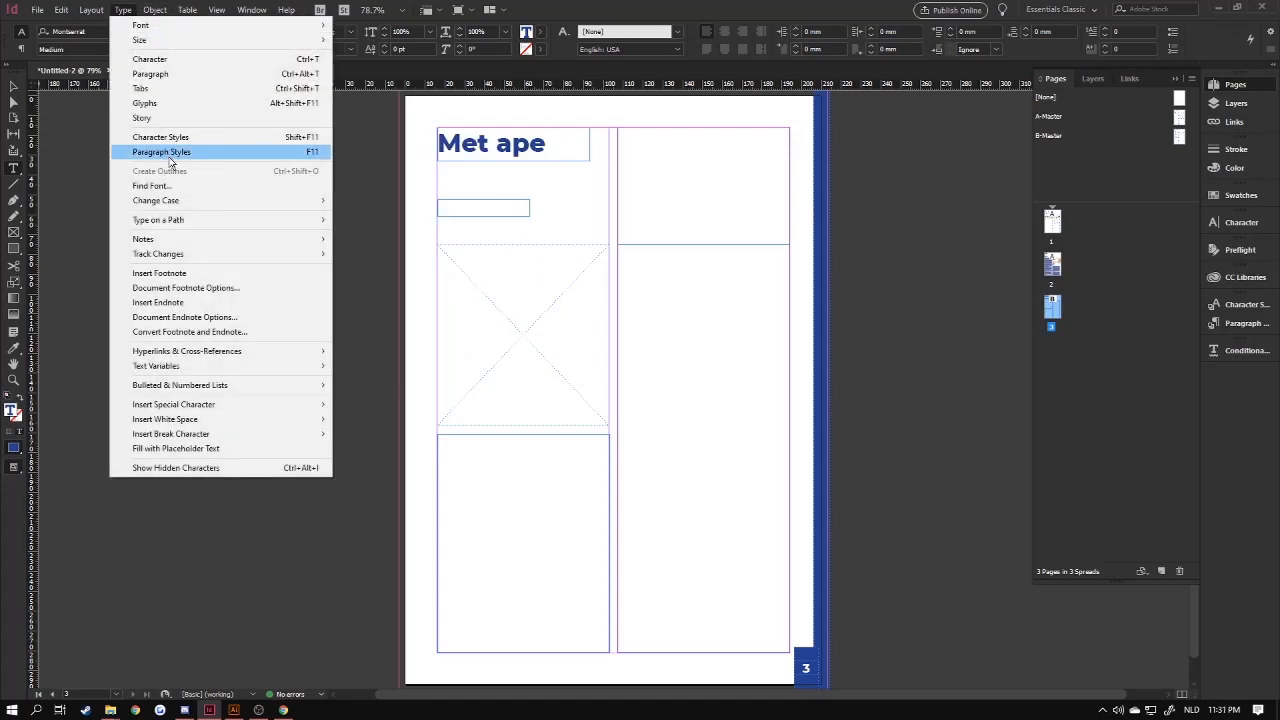
click(200, 448)
click(519, 485)
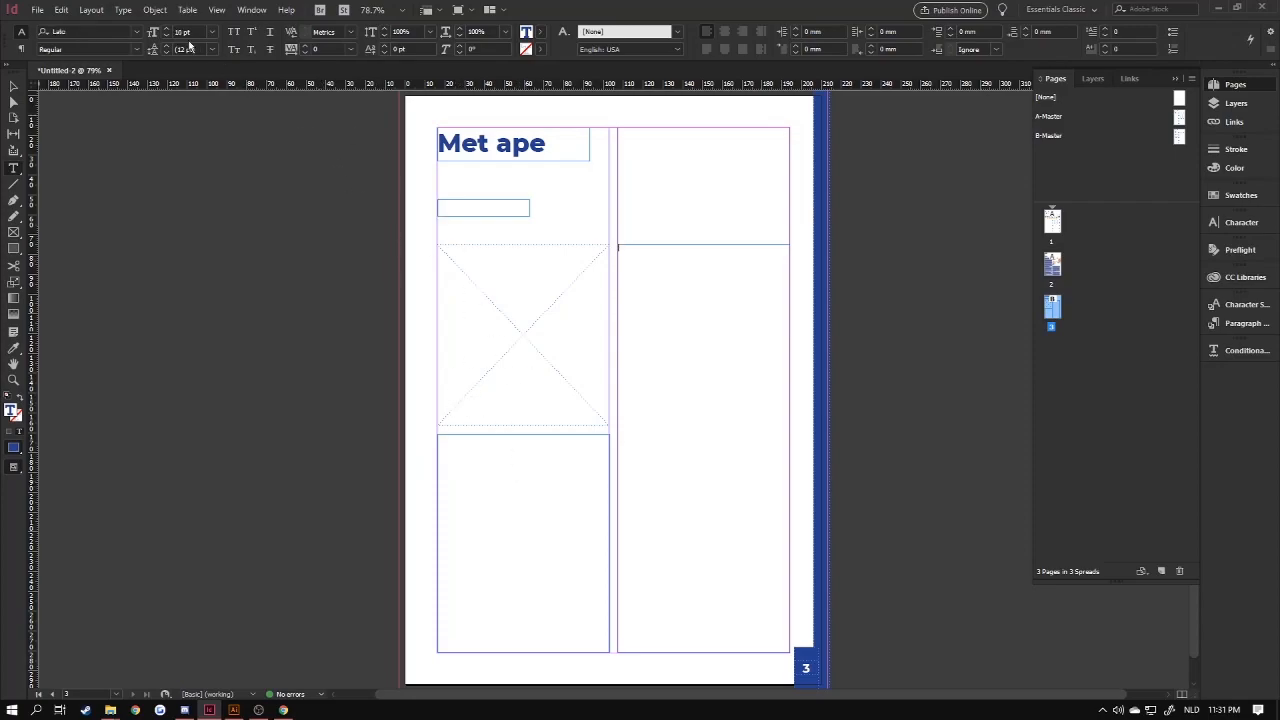
click(123, 9)
click(211, 449)
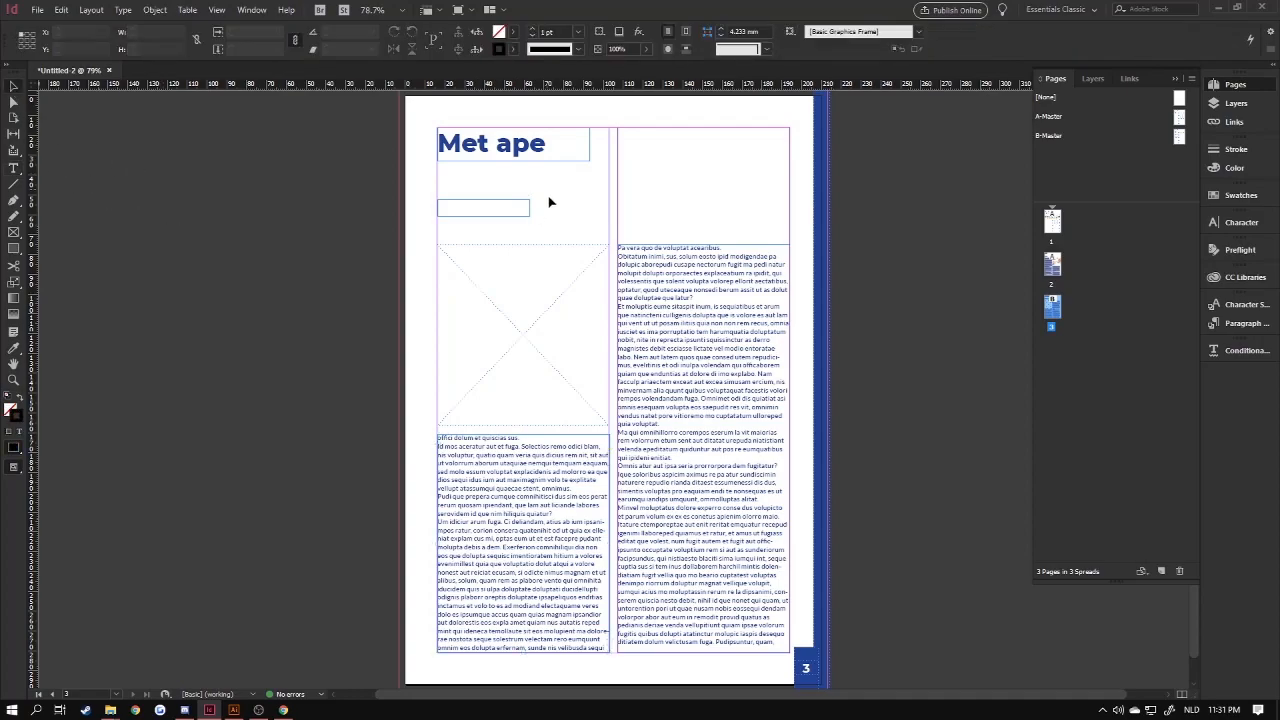
click(489, 206)
click(123, 9)
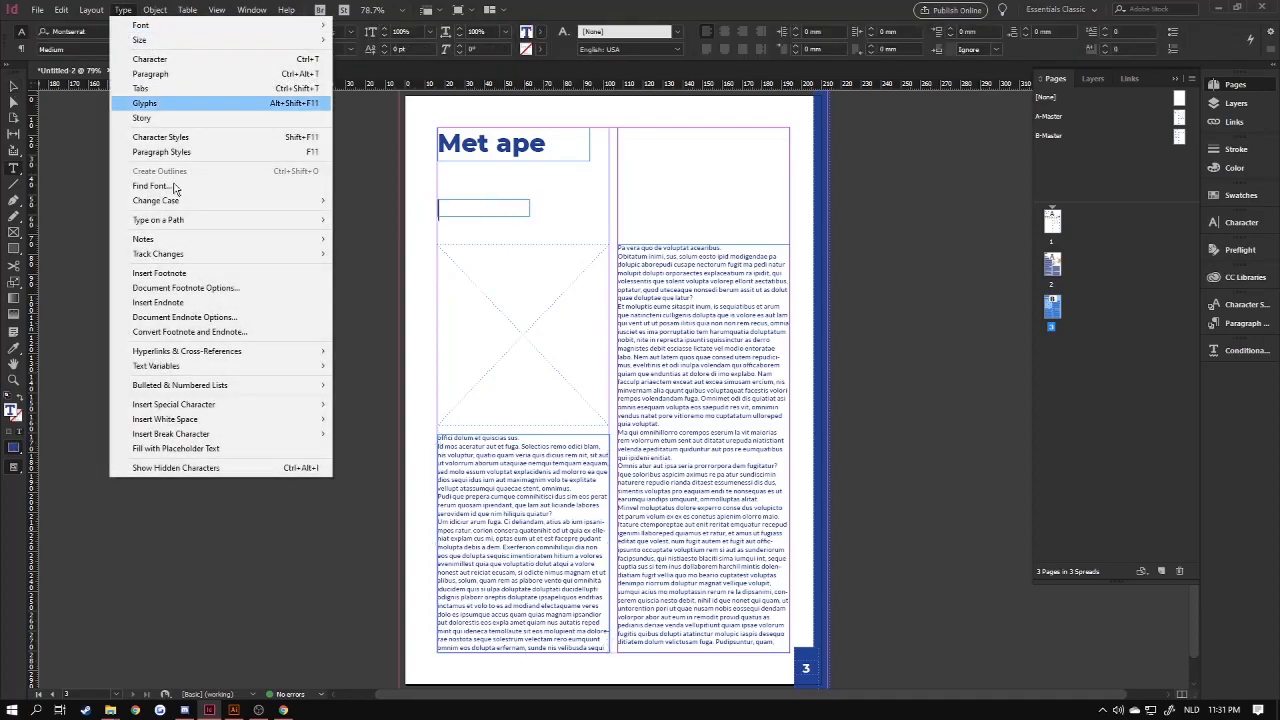
click(206, 449)
Preview page 3 without guides and frame edges, and return to the normal view.
click(13, 88)
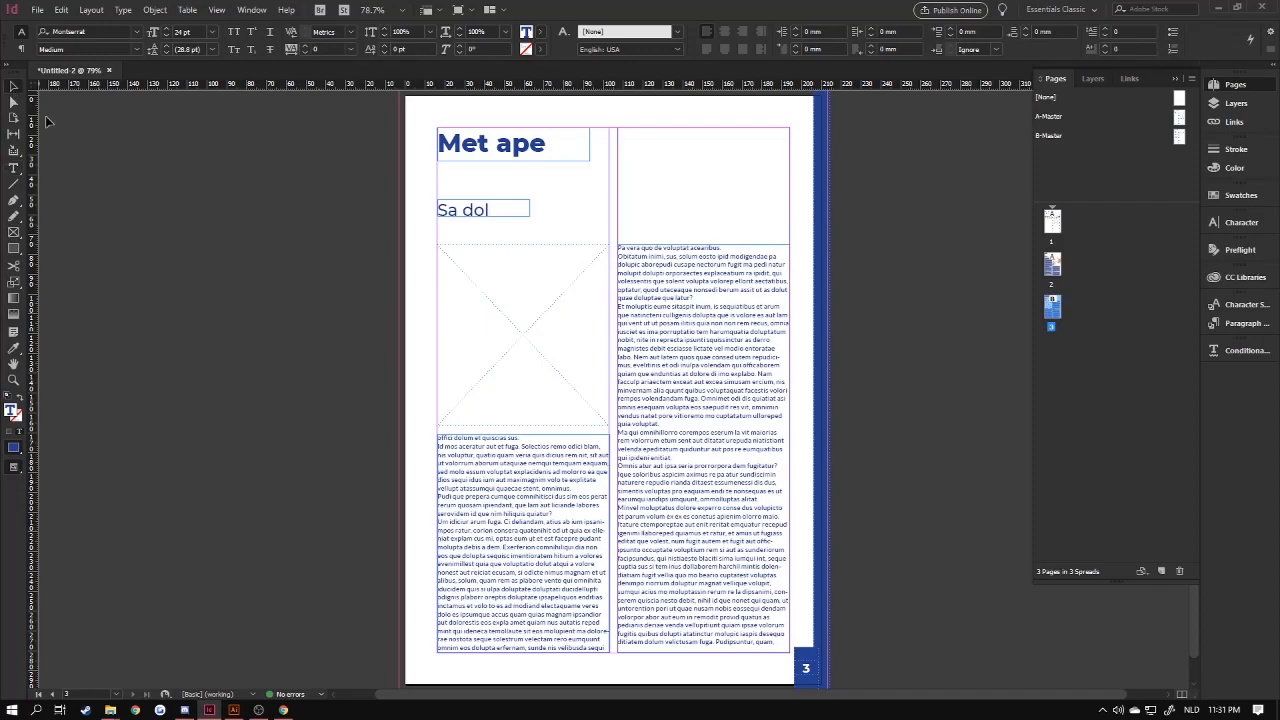
click(231, 241)
key(w)
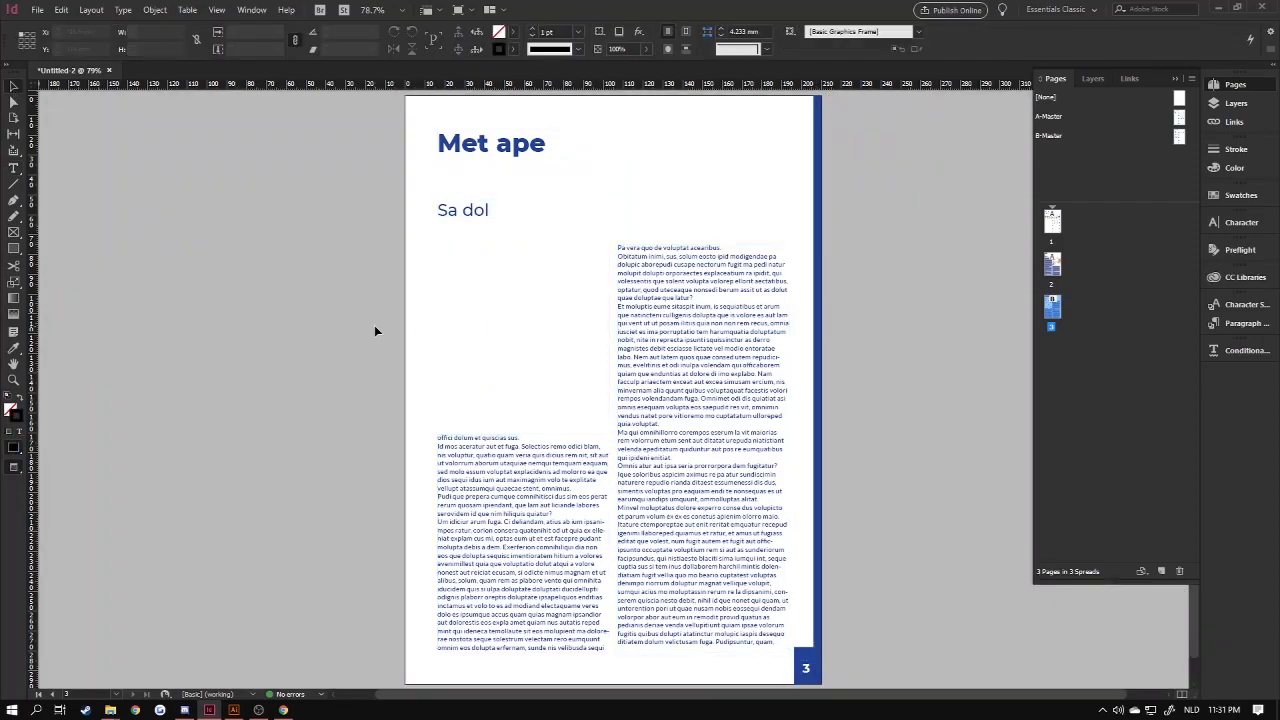
key(w)
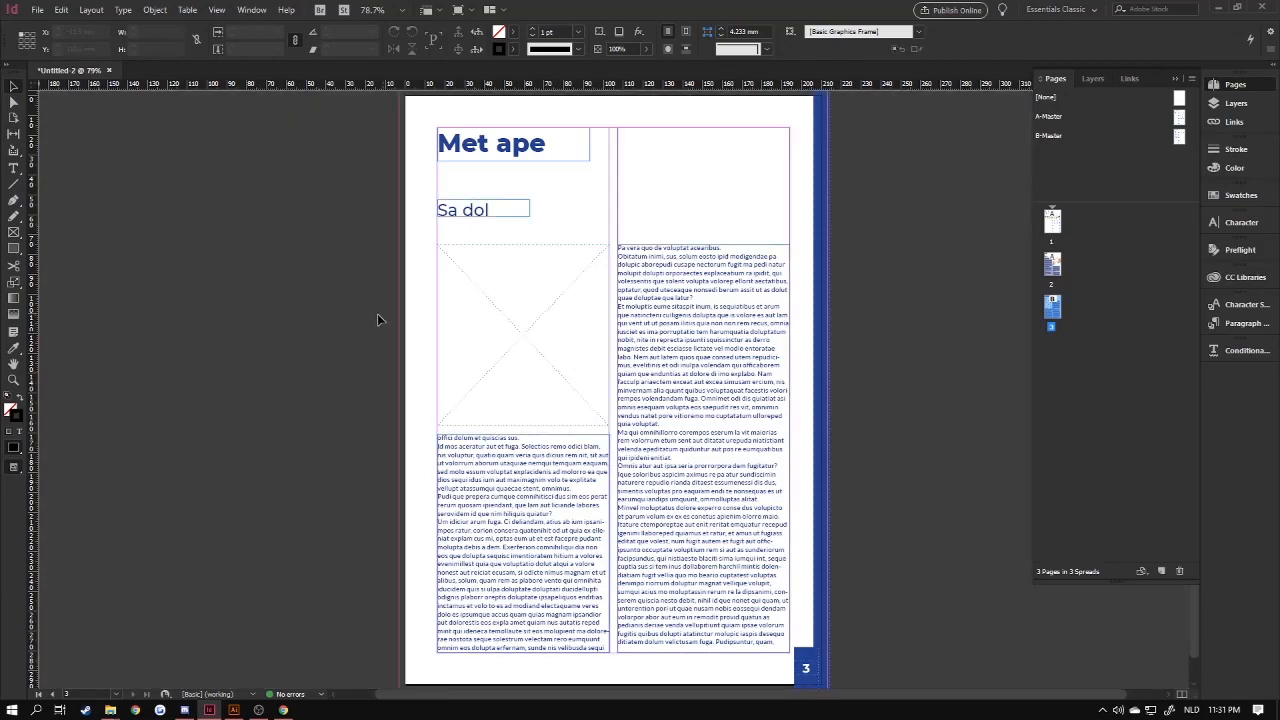
Add page 4 with the B-Master layout and draw a column-wide text frame over the upper part of its picture frame.
click(1159, 571)
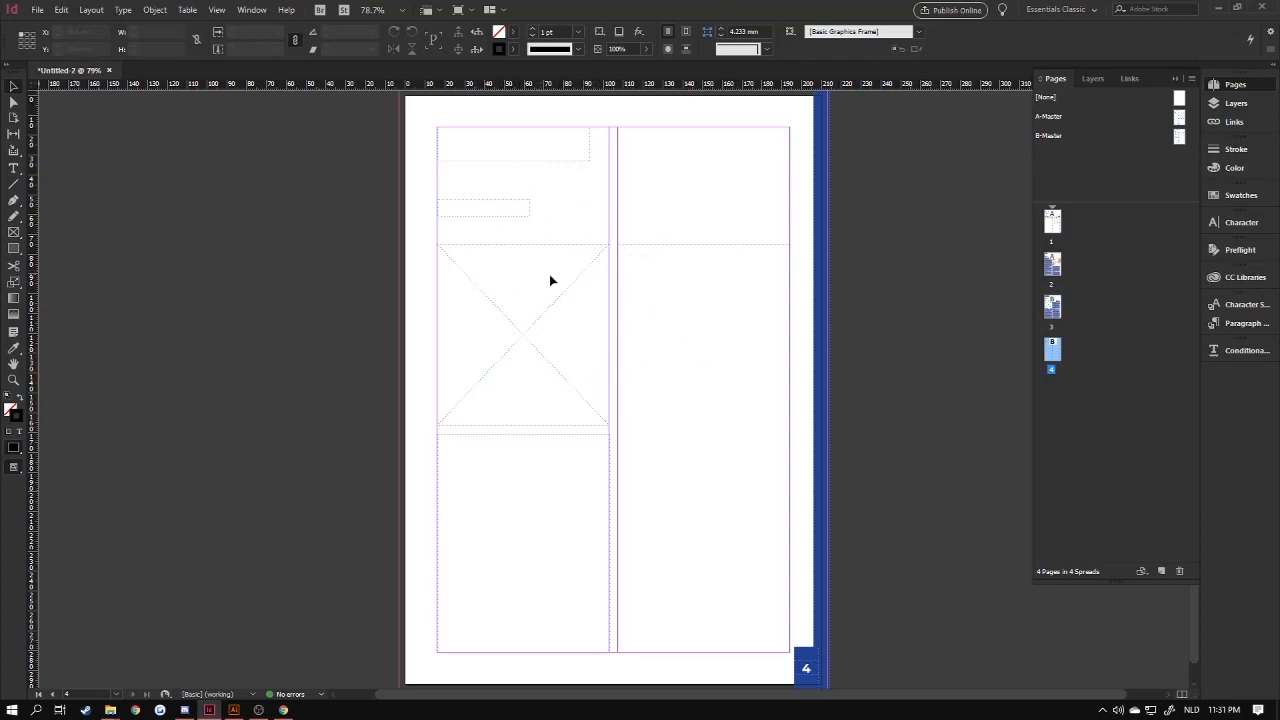
click(1180, 137)
key(t)
drag(438, 245, 614, 311)
click(1238, 325)
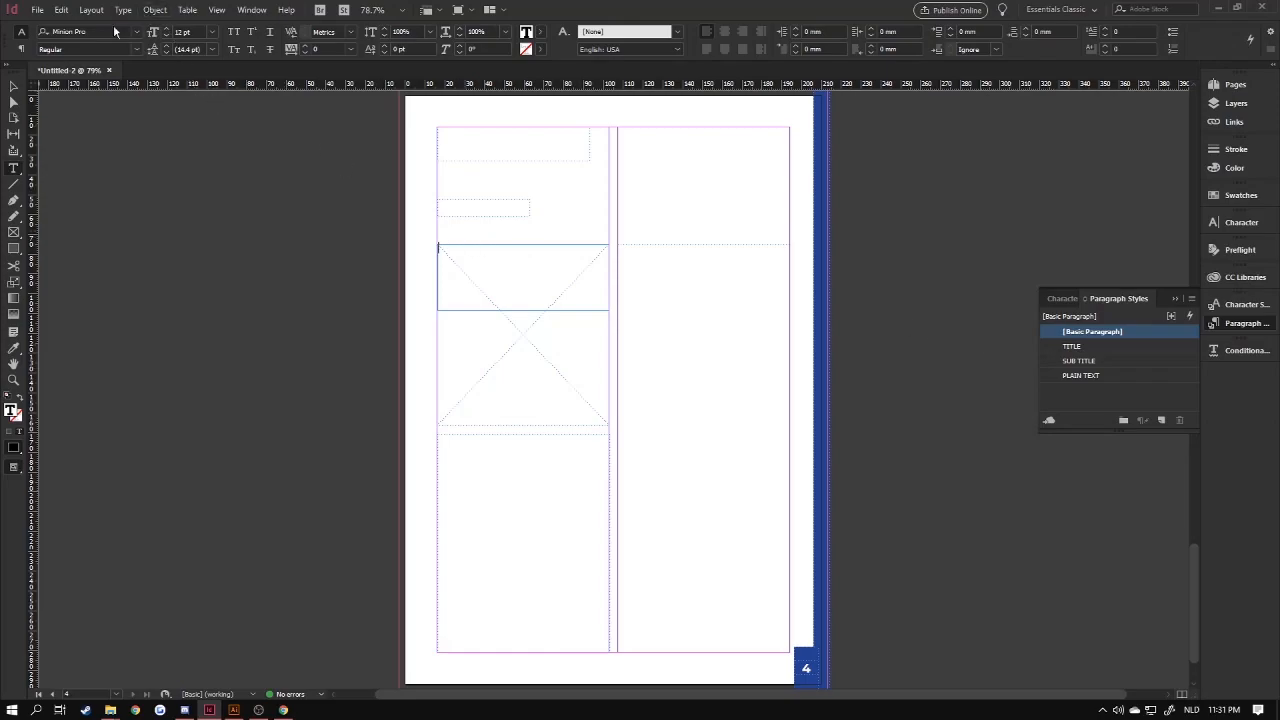
text(sdasdsdsadas)
key(ctrl+a)
key(BackSpace)
Enter a short all-caps sentence in the new text frame, try the paragraph styles on it and keep TITLE.
text(EMRE)
key(ctrl+a)
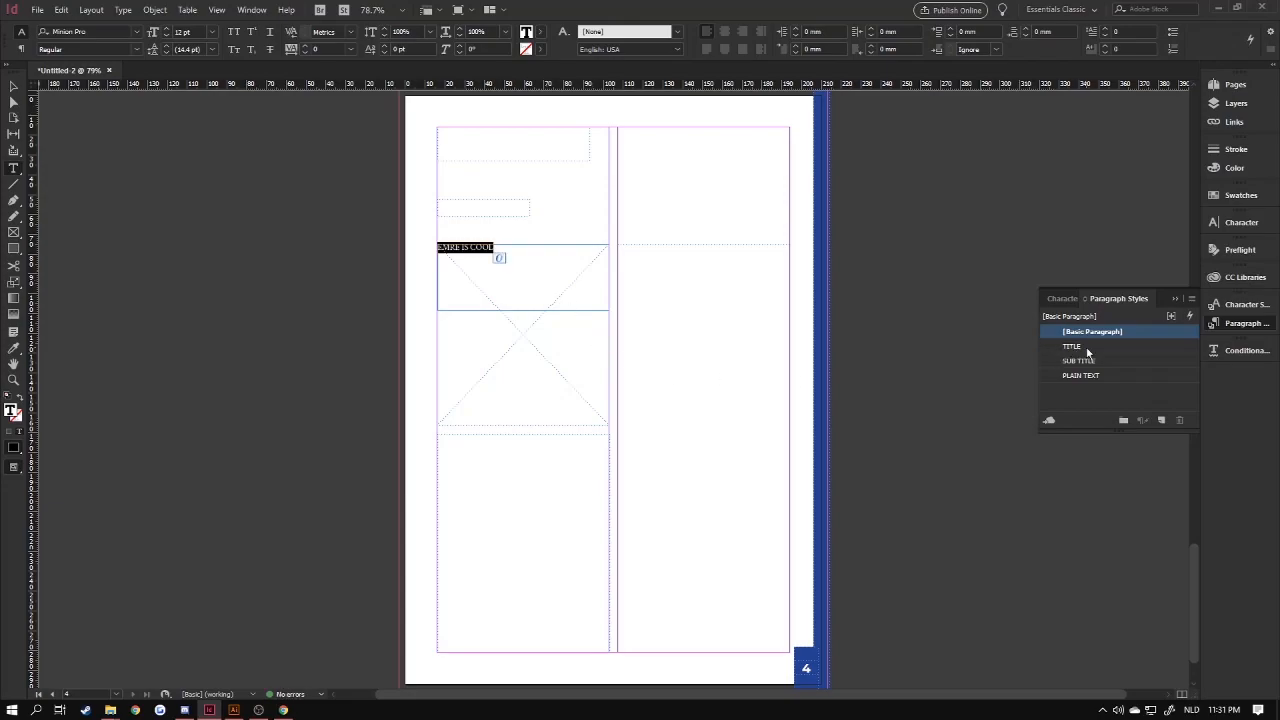
click(1073, 347)
click(1078, 360)
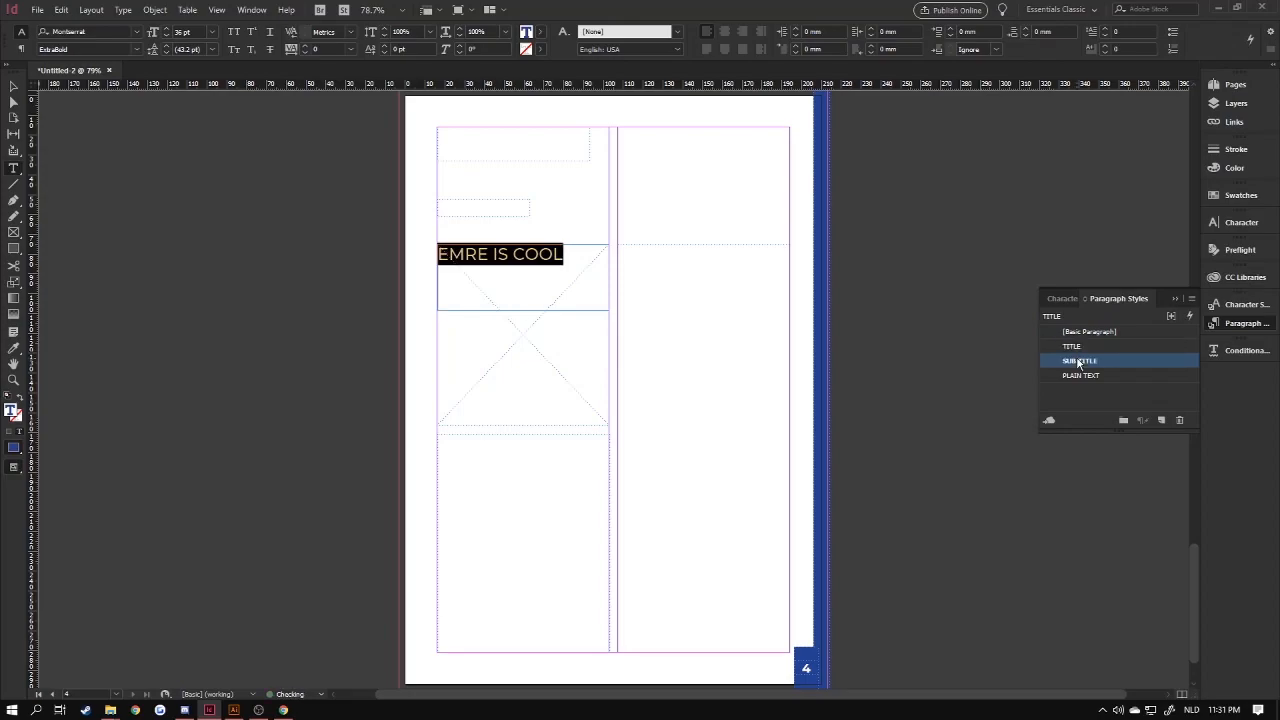
click(1081, 376)
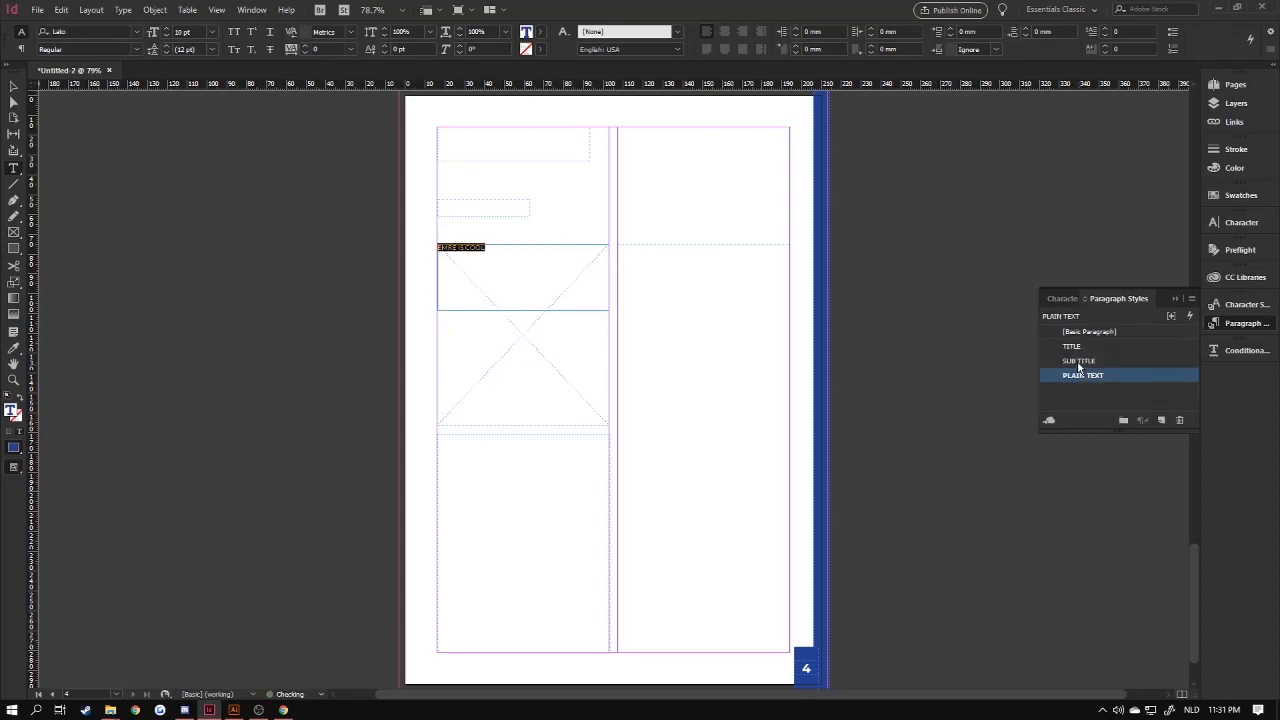
click(1079, 361)
click(1072, 347)
click(484, 297)
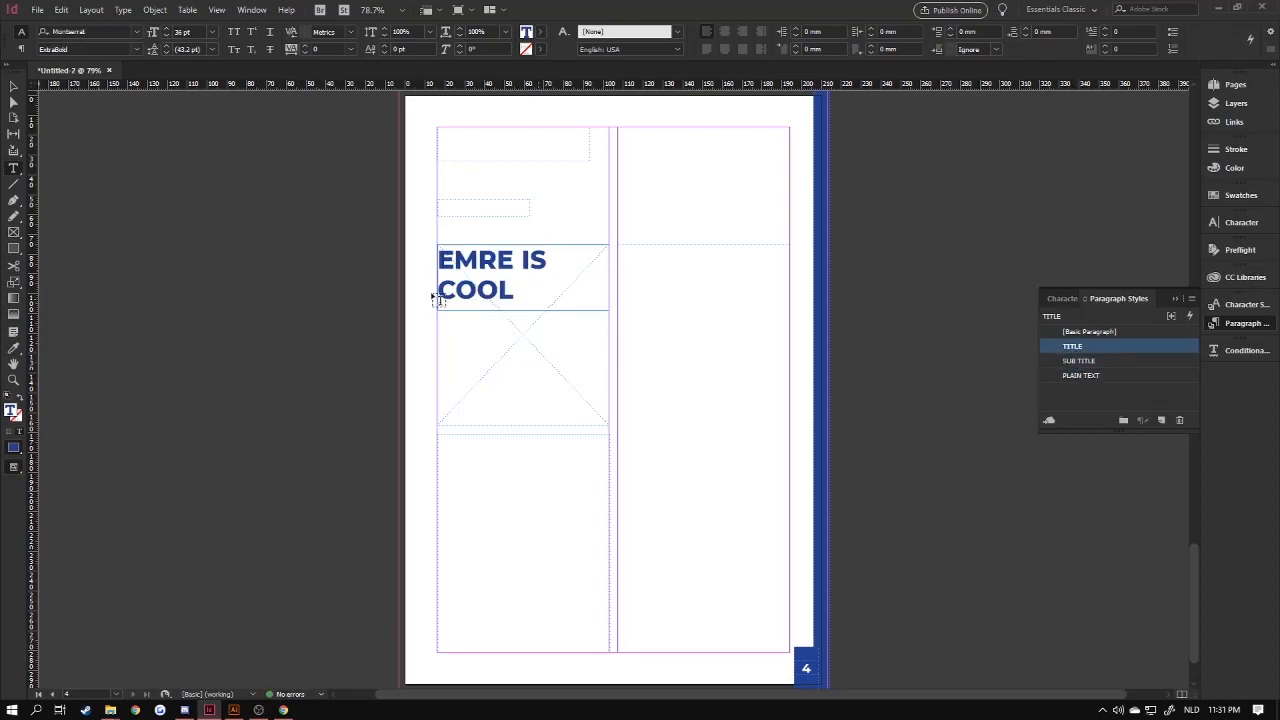
click(12, 90)
click(166, 209)
click(1235, 85)
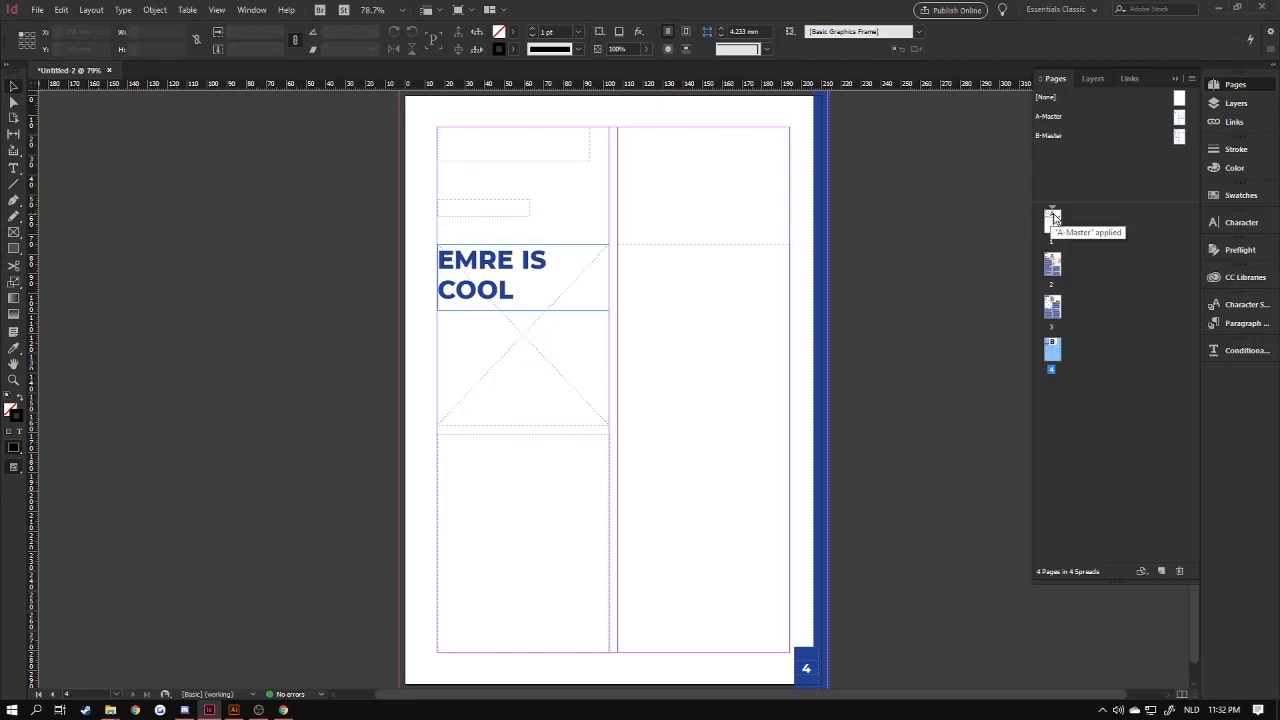
double_click(530, 262)
key(ctrl+a)
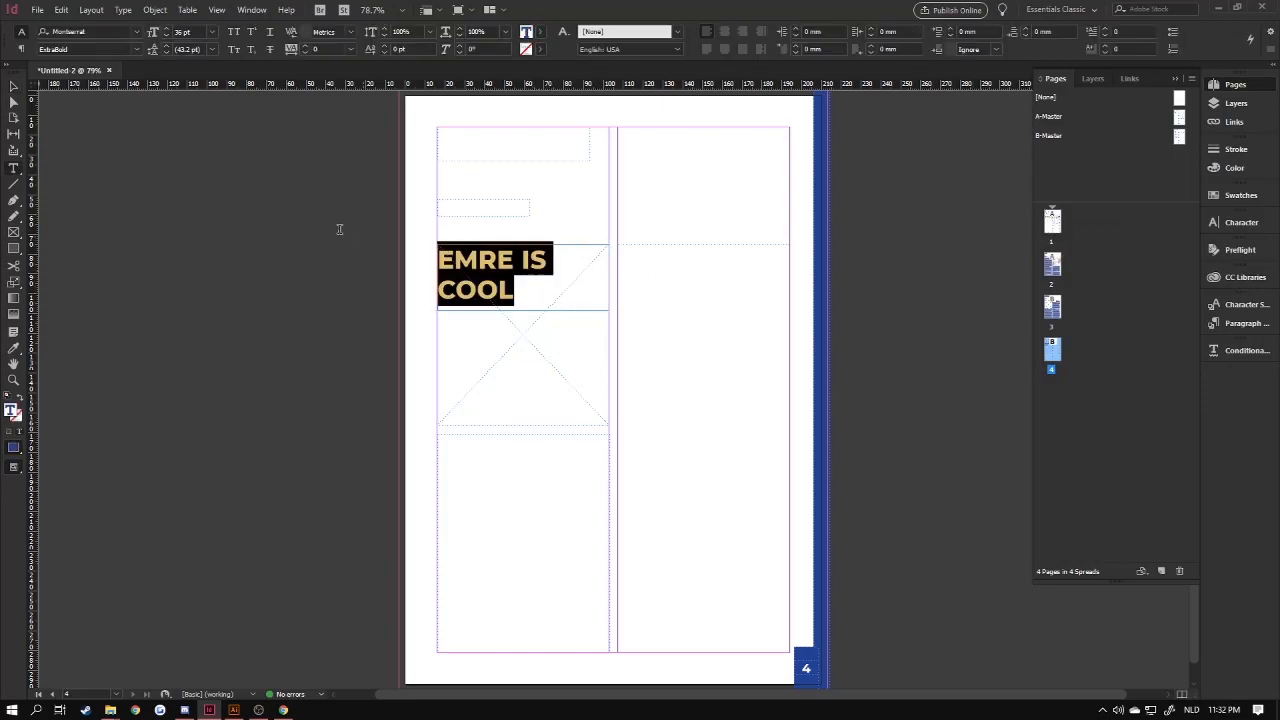
click(523, 288)
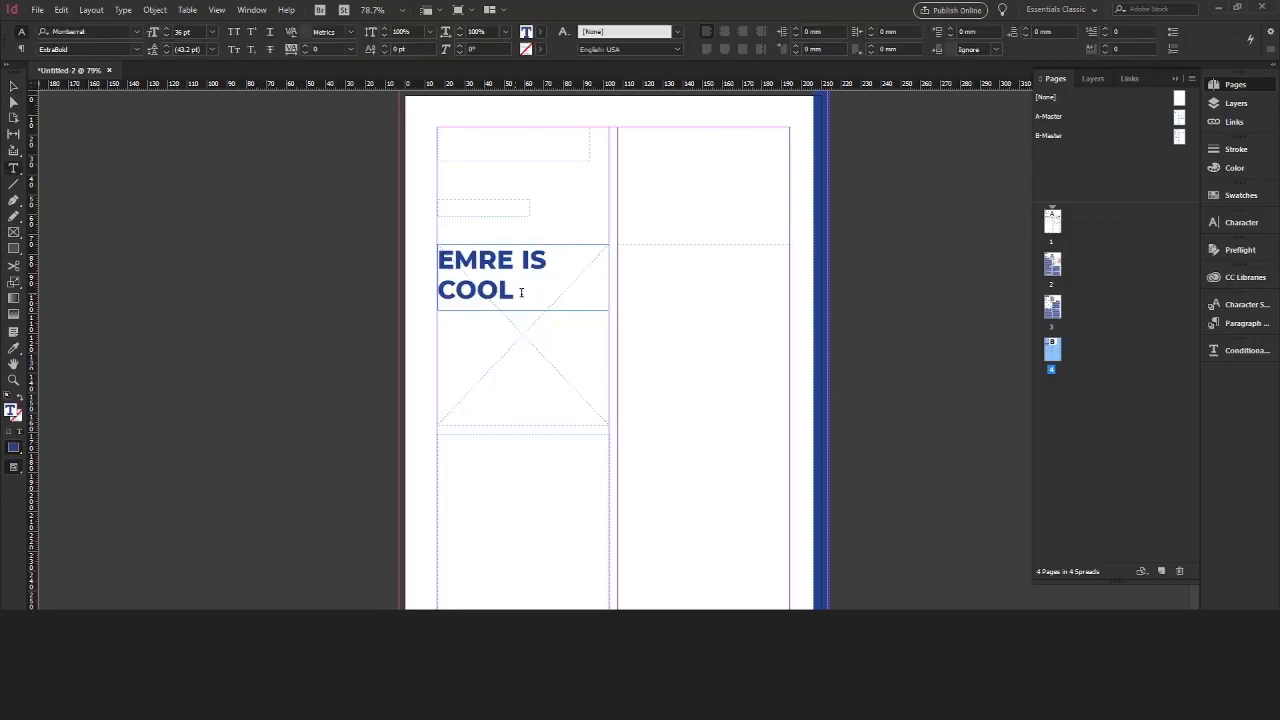
drag(523, 288, 314, 243)
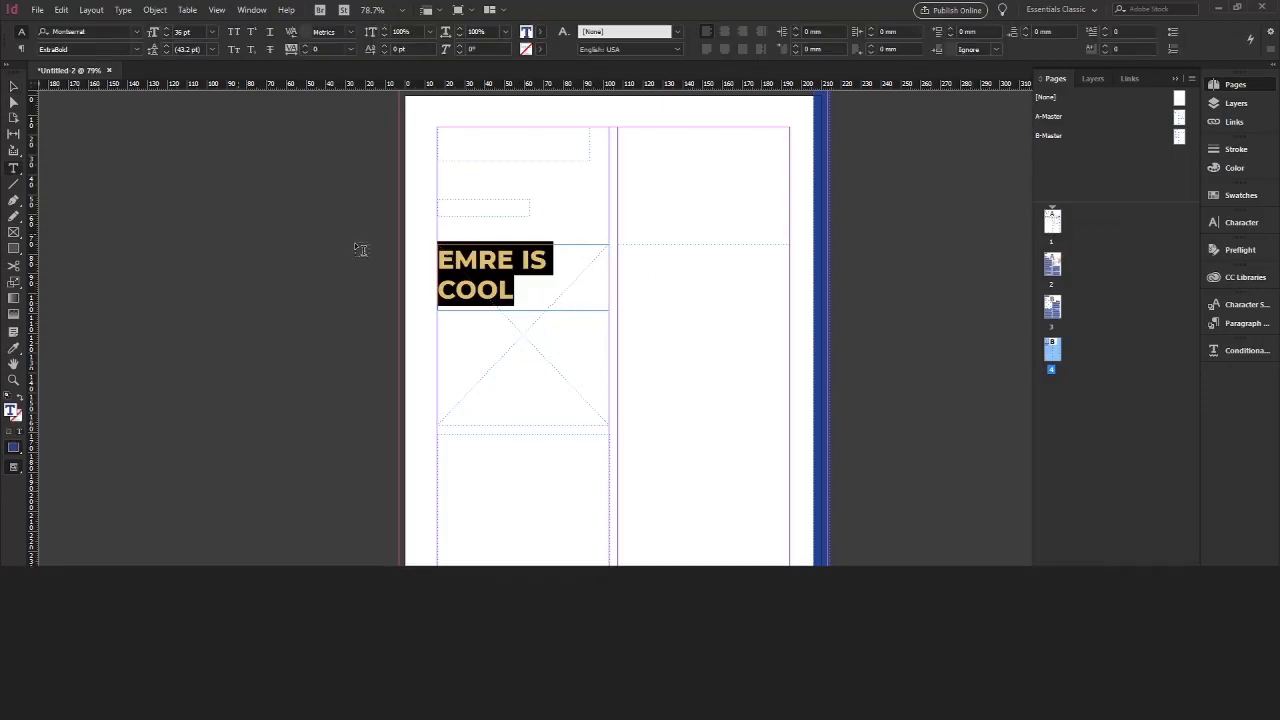
click(334, 227)
key(v)
Go to page 2 and look over its title, subtitle, picture and body text.
click(1055, 263)
double_click(1055, 263)
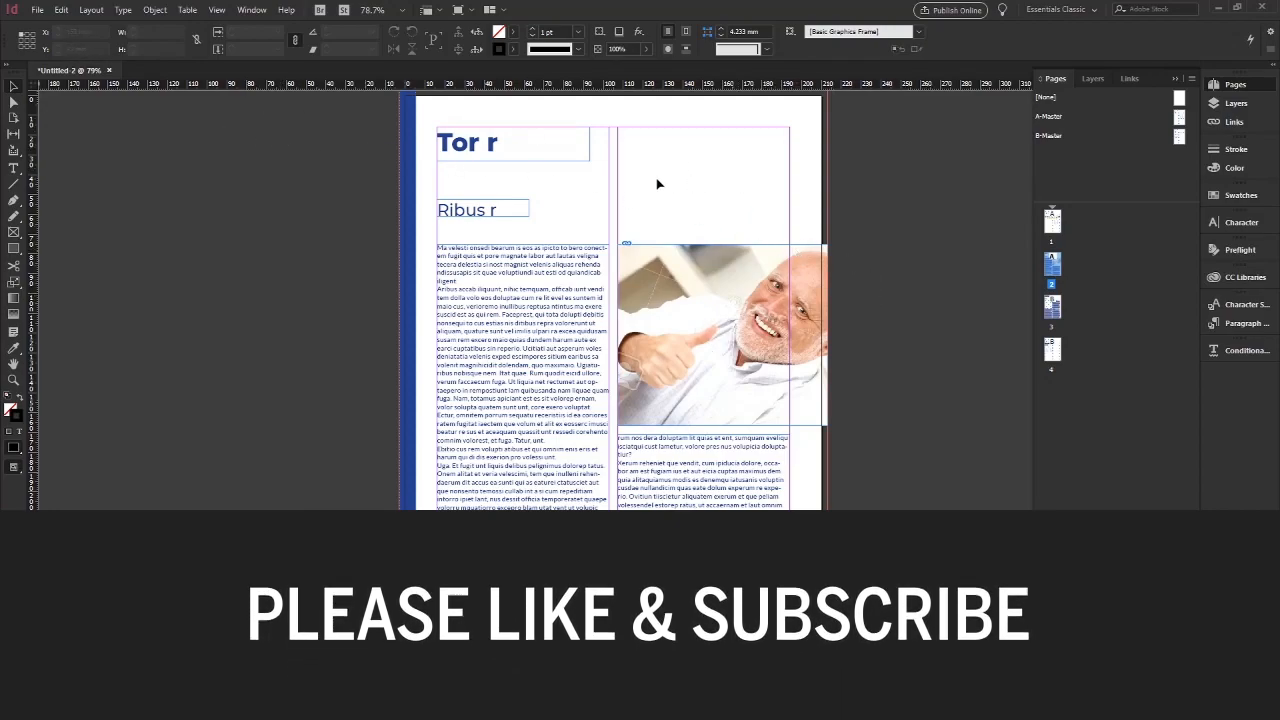
drag(866, 107, 343, 510)
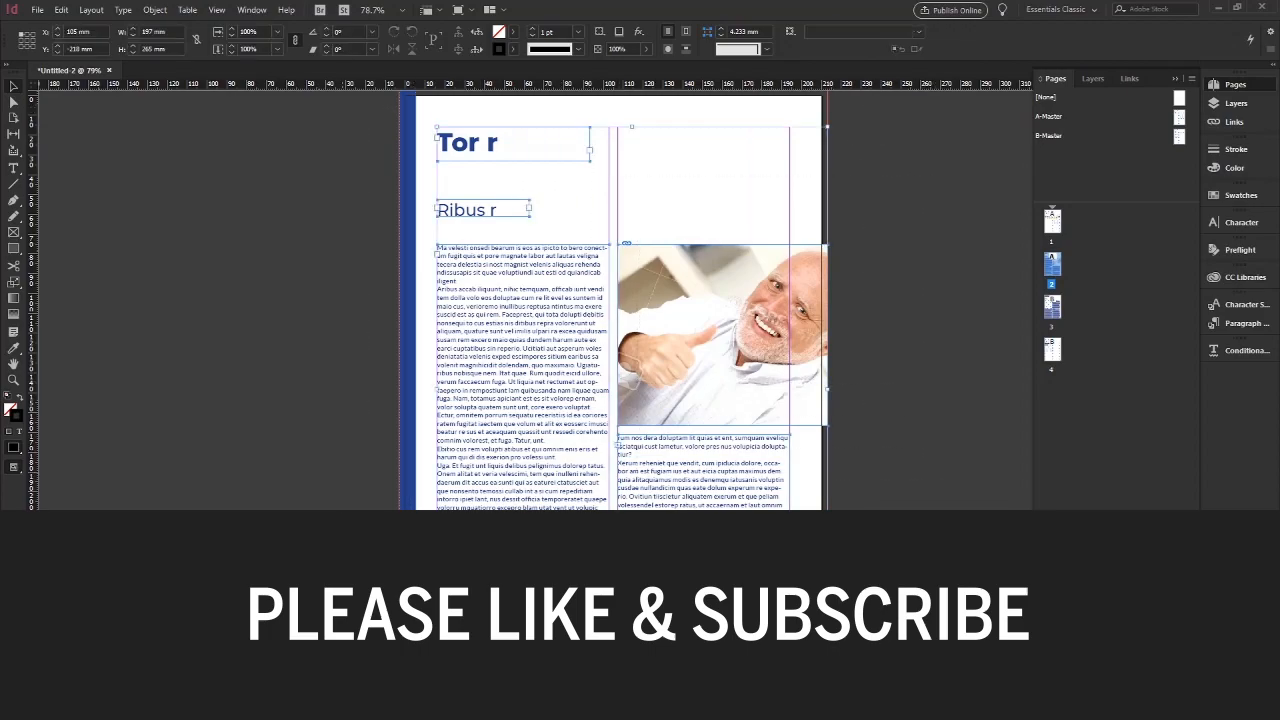
click(859, 393)
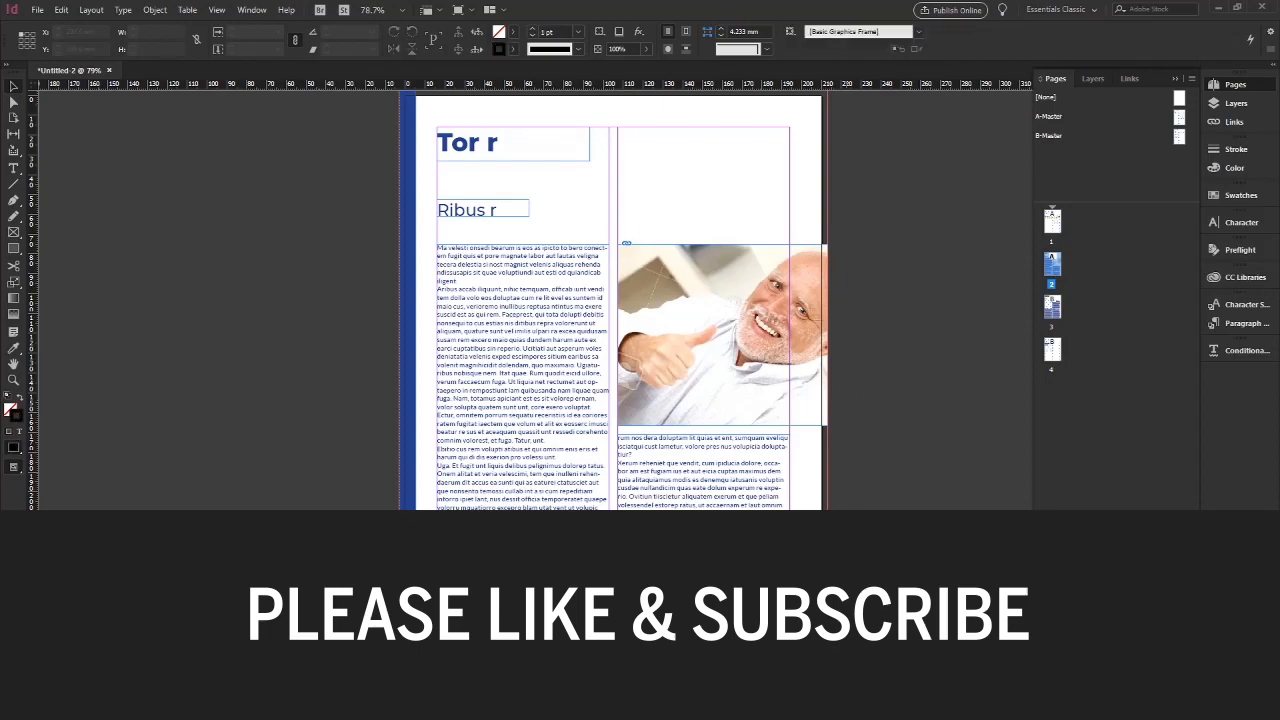
key(ctrl+minus)
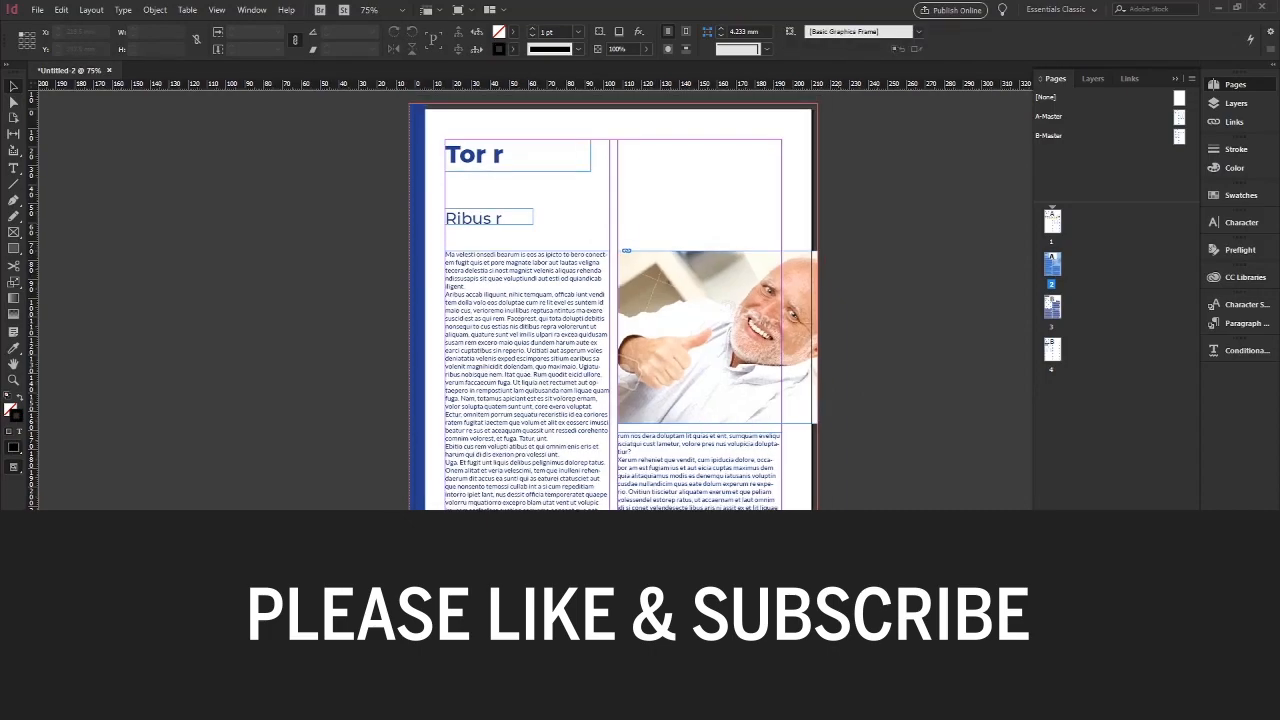